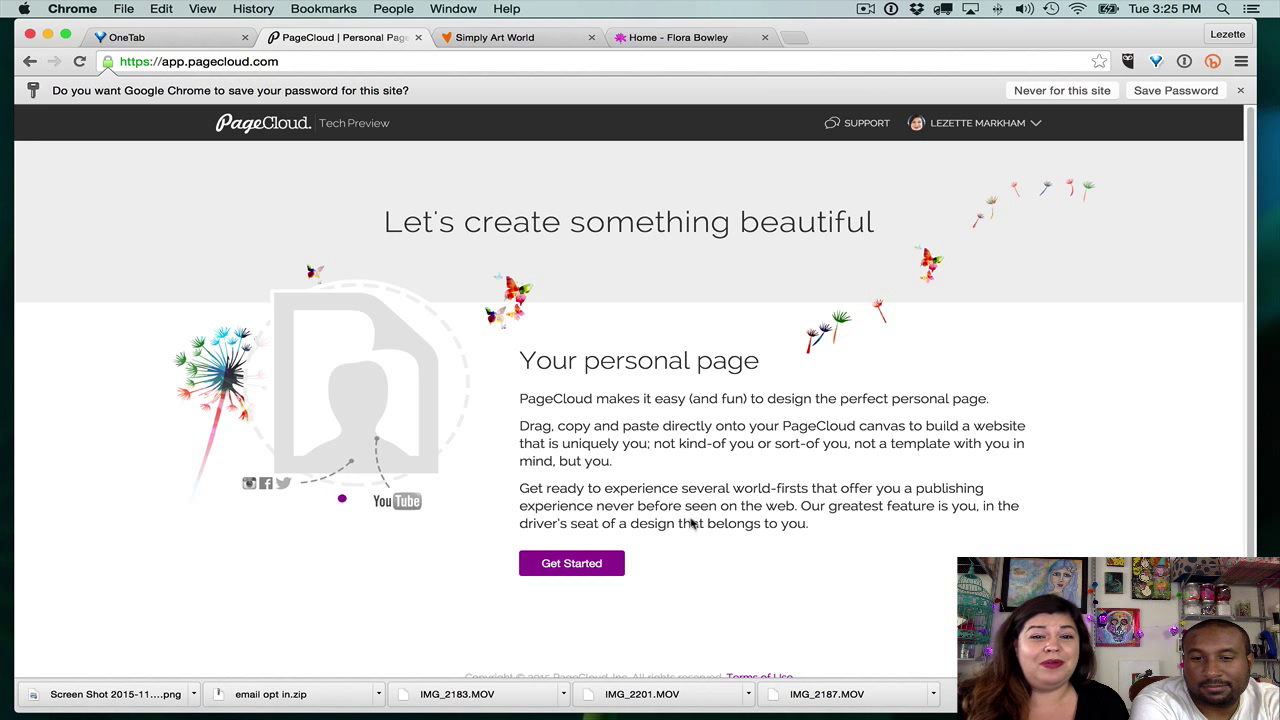
- Dismiss the hint on the personal page welcome screen and get started with selecting a canvas
{"action": "left_click", "coordinate": [593, 567]}
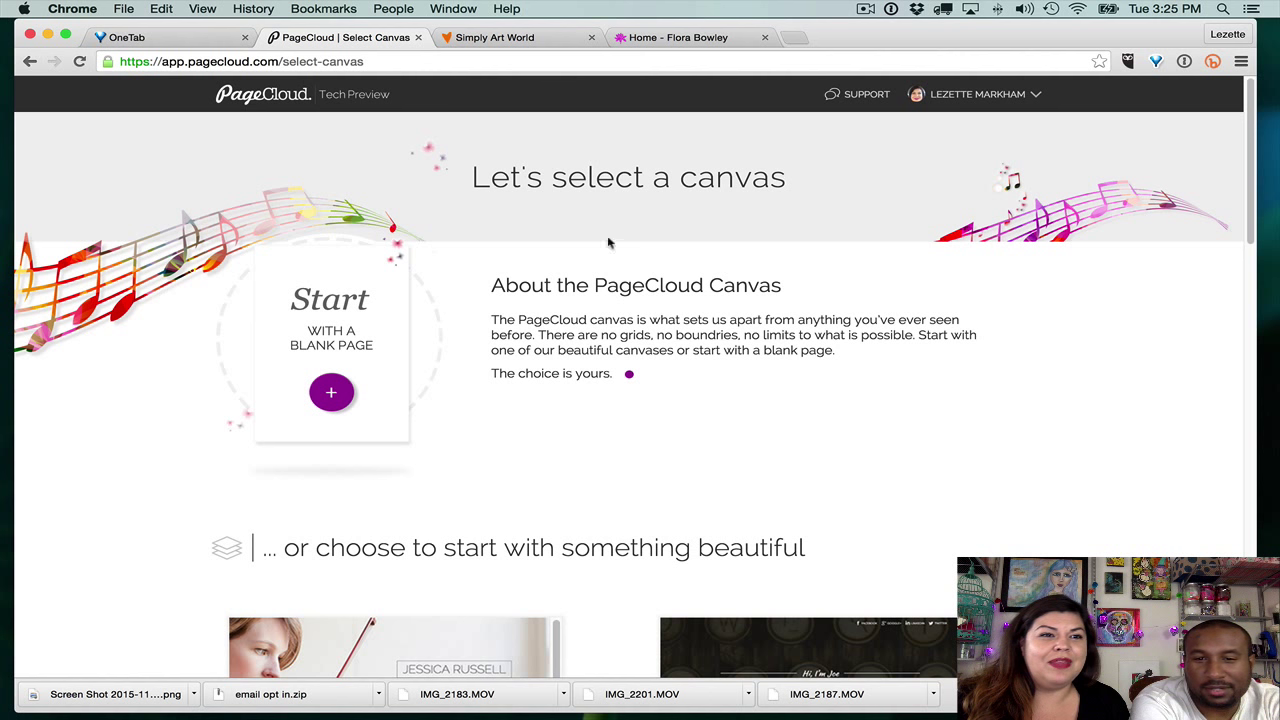
{"action": "left_click", "coordinate": [30, 62]}
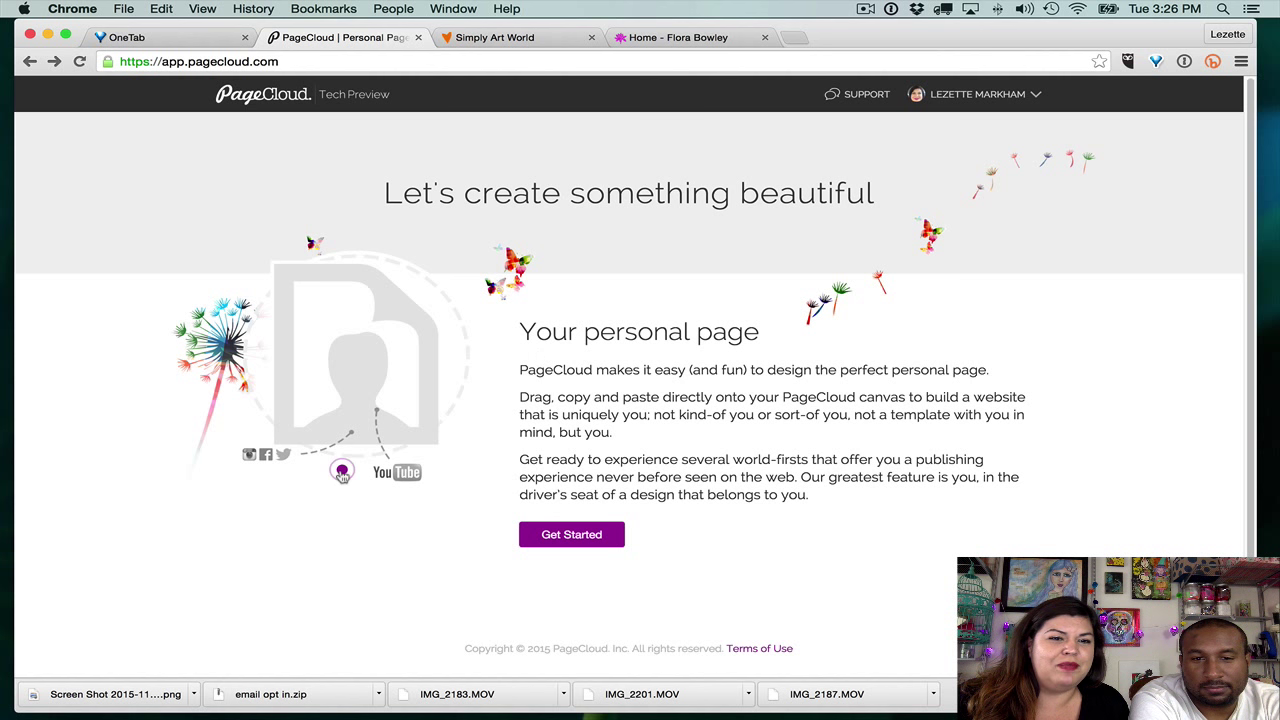
{"action": "left_click", "coordinate": [342, 474]}
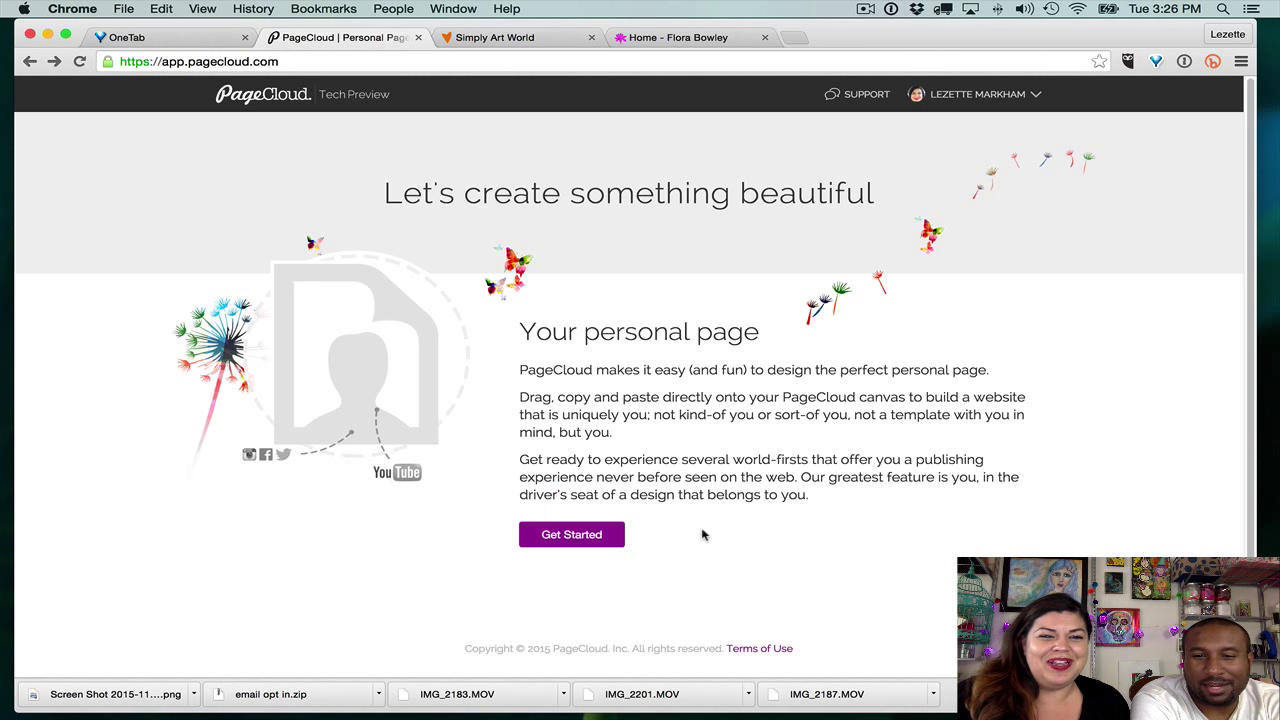
{"action": "left_click", "coordinate": [600, 536]}
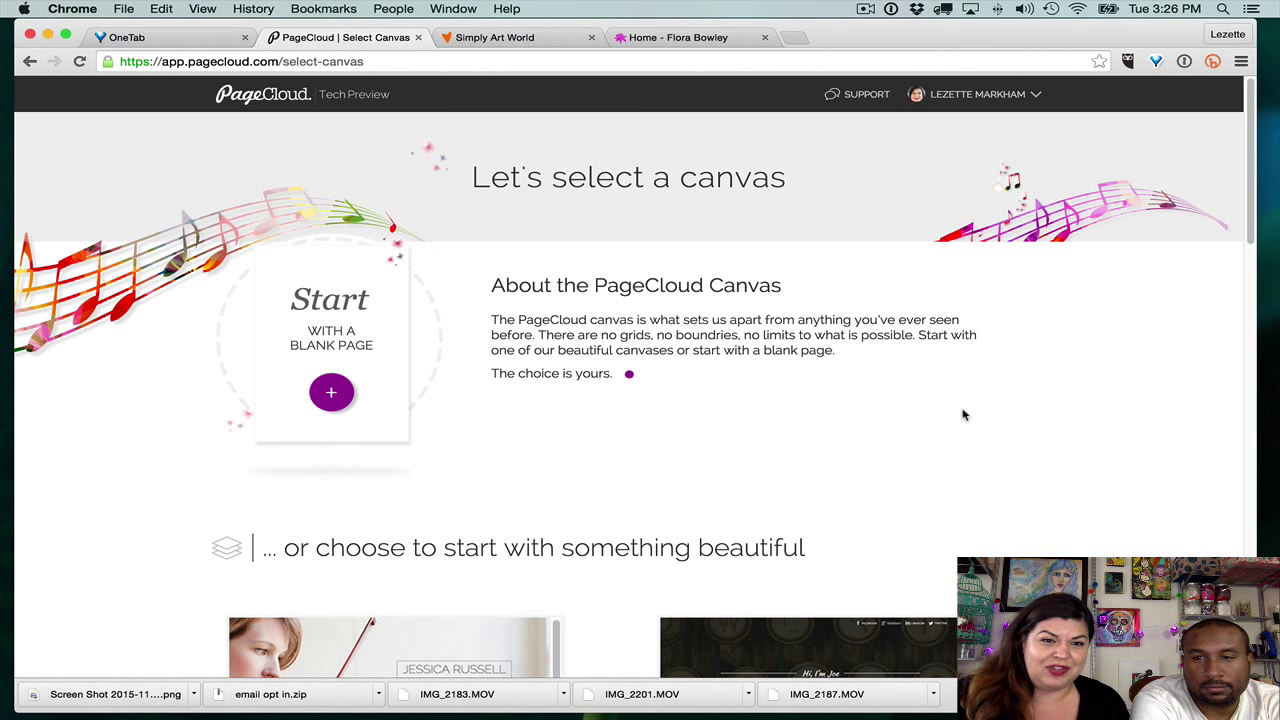
- Read the tip about choosing a canvas and look through the pre-built canvases from Kelso to Gibson
{"action": "left_click", "coordinate": [629, 377]}
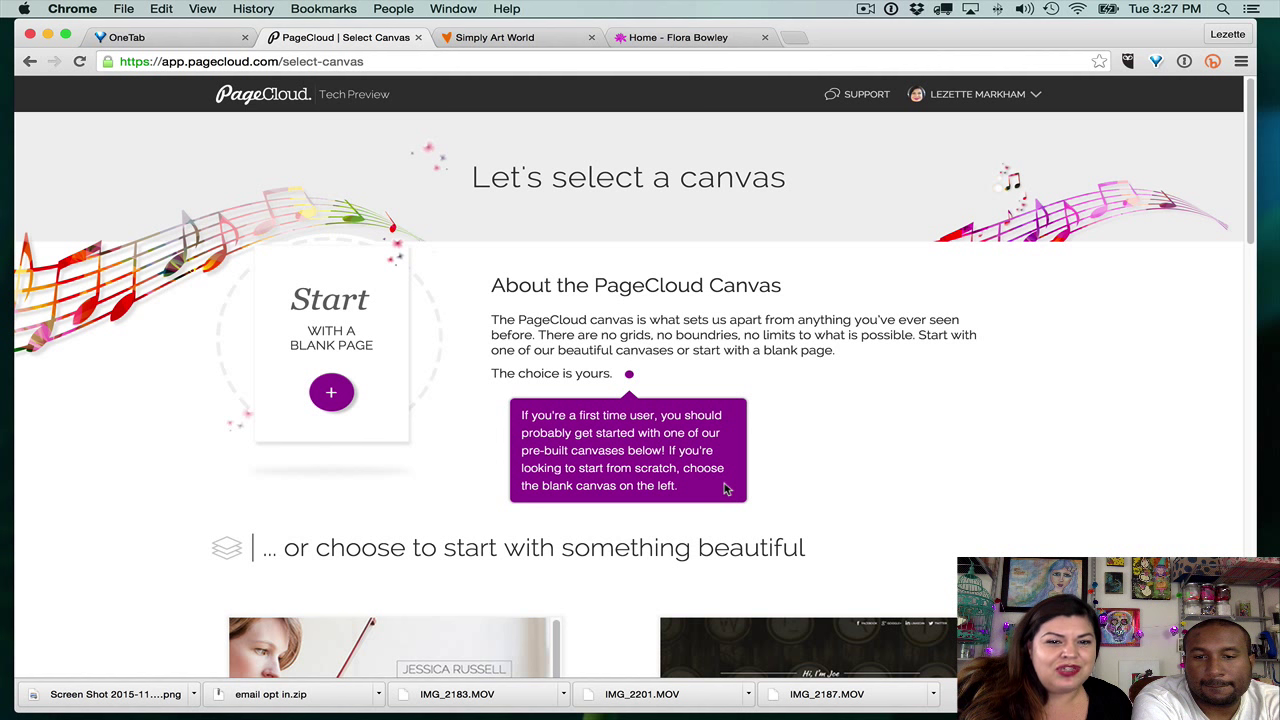
{"action": "left_click", "coordinate": [817, 467]}
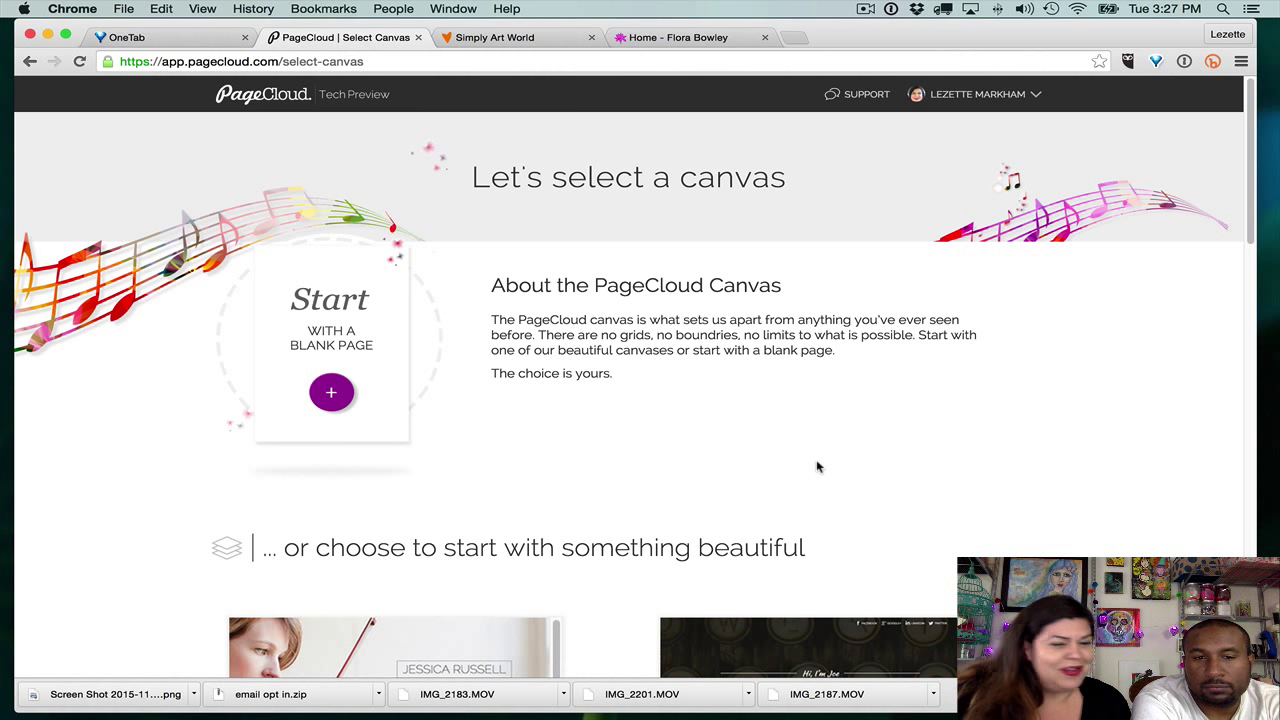
{"action": "scroll", "coordinate": [817, 467], "scroll_direction": "down", "scroll_amount": 4}
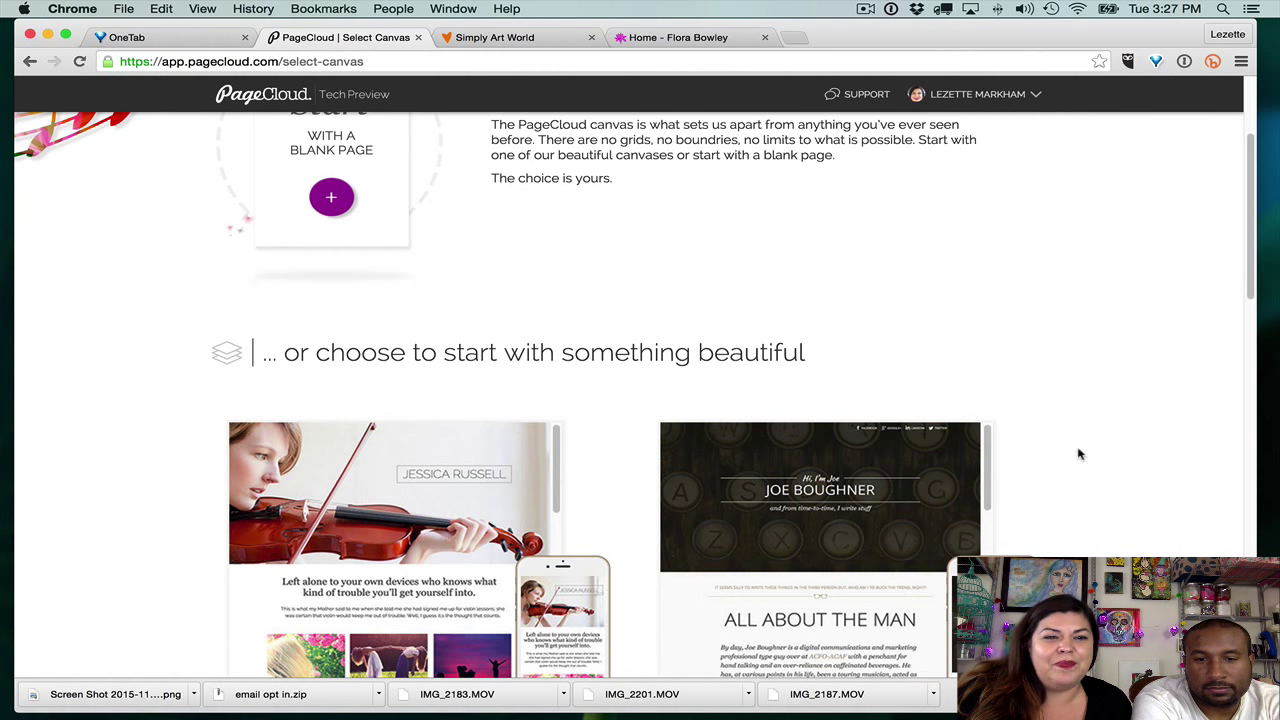
{"action": "scroll", "coordinate": [1078, 454], "scroll_direction": "down", "scroll_amount": 1}
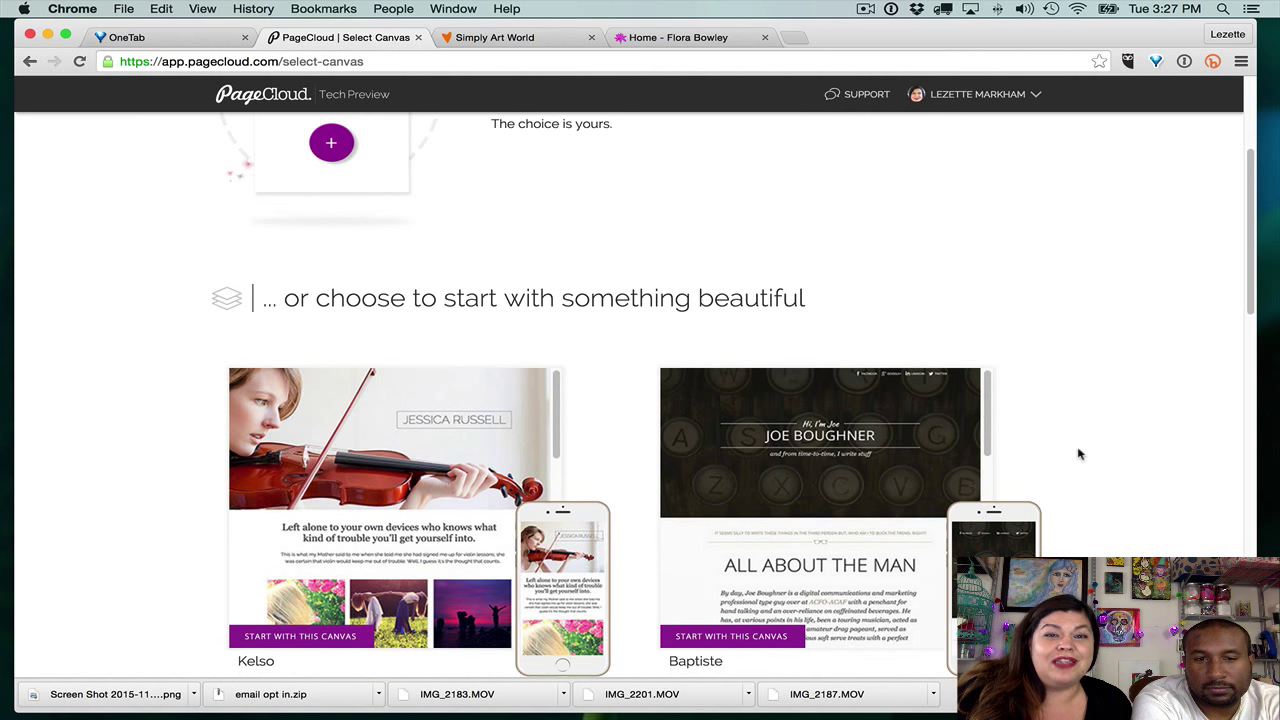
{"action": "scroll", "coordinate": [1078, 454], "scroll_direction": "down", "scroll_amount": 1}
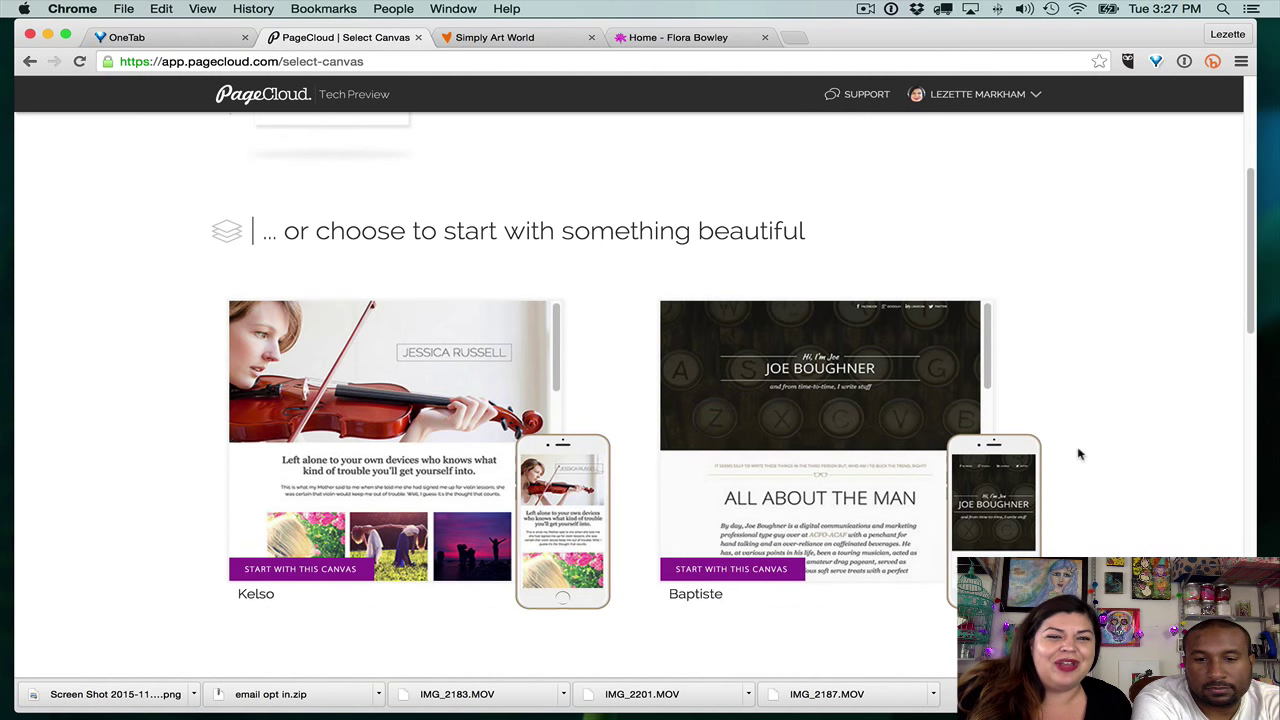
{"action": "scroll", "coordinate": [1078, 454], "scroll_direction": "down", "scroll_amount": 2}
{"action": "scroll", "coordinate": [1078, 454], "scroll_direction": "down", "scroll_amount": 5}
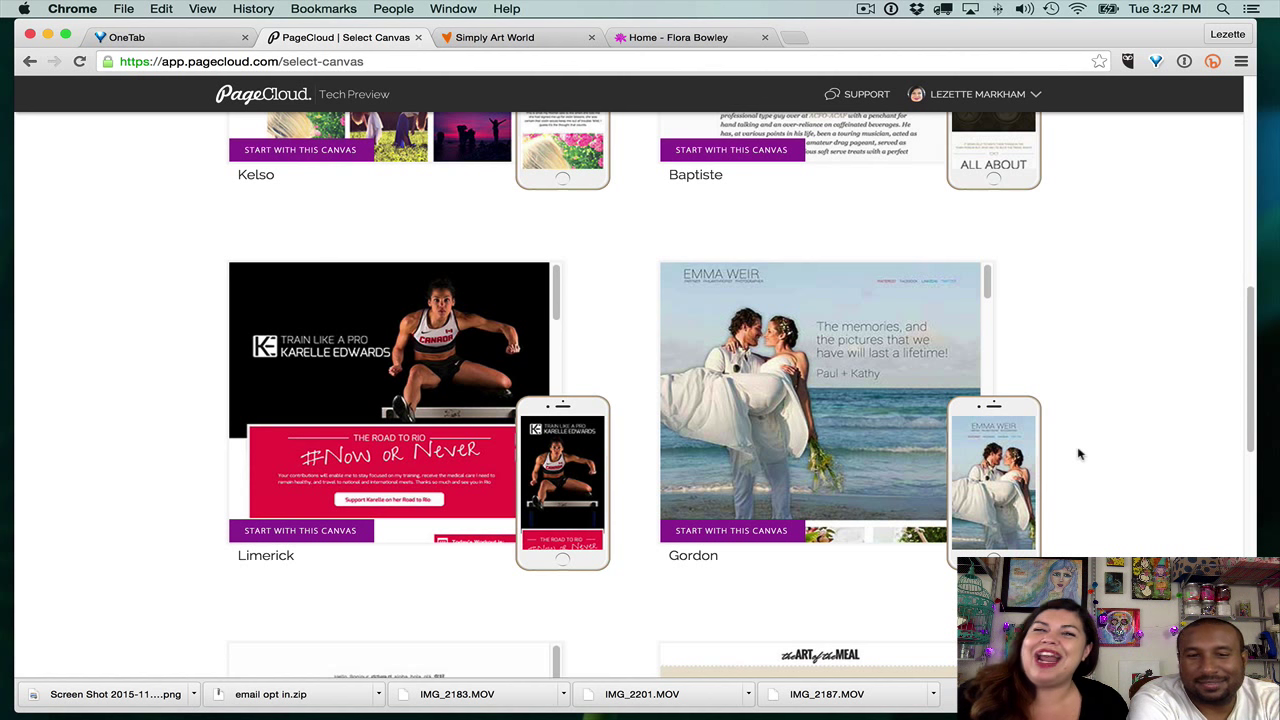
{"action": "scroll", "coordinate": [1078, 454], "scroll_direction": "up", "scroll_amount": 1}
{"action": "scroll", "coordinate": [1078, 454], "scroll_direction": "down", "scroll_amount": 2}
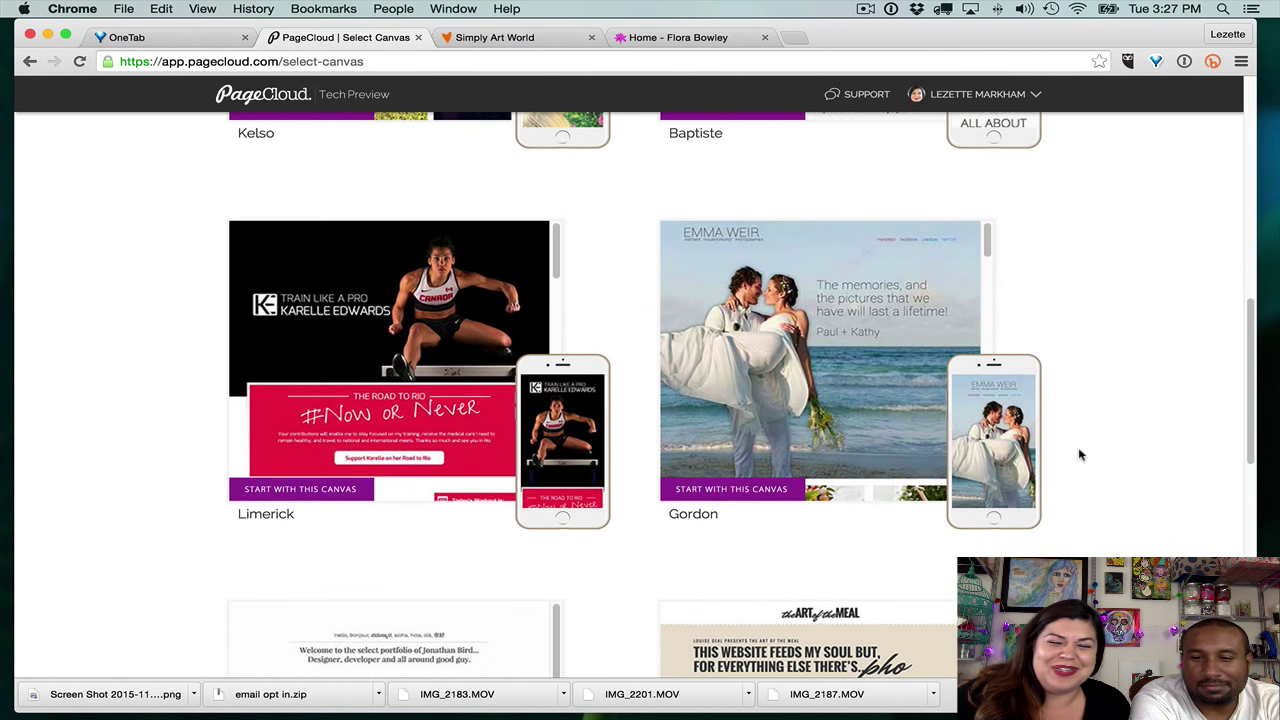
{"action": "scroll", "coordinate": [1080, 455], "scroll_direction": "down", "scroll_amount": 5}
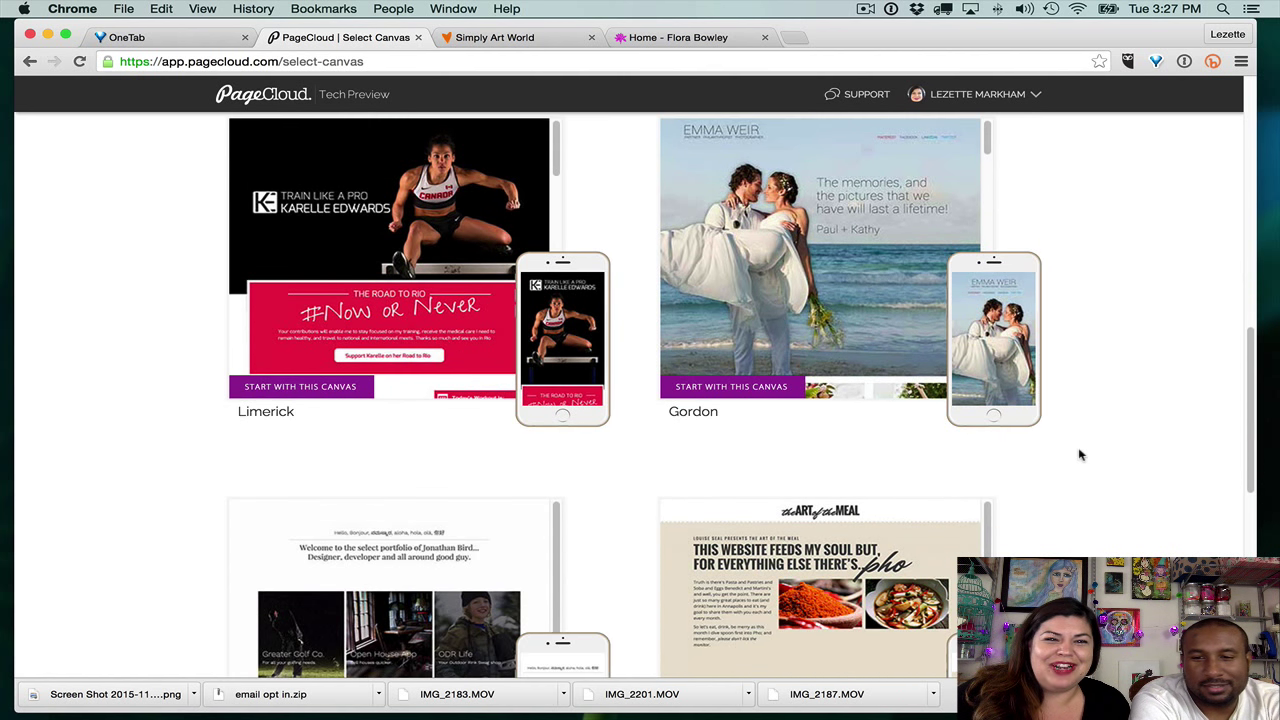
{"action": "scroll", "coordinate": [1080, 455], "scroll_direction": "down", "scroll_amount": 5}
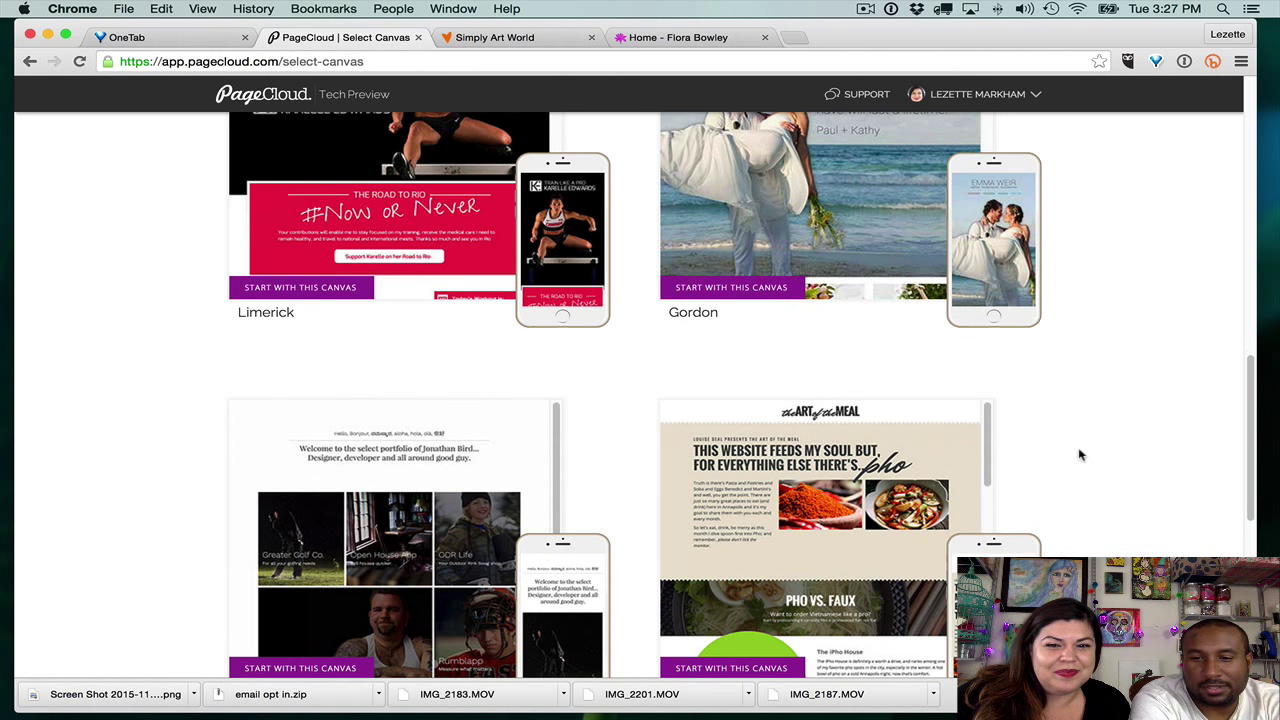
{"action": "scroll", "coordinate": [1080, 455], "scroll_direction": "down", "scroll_amount": 2}
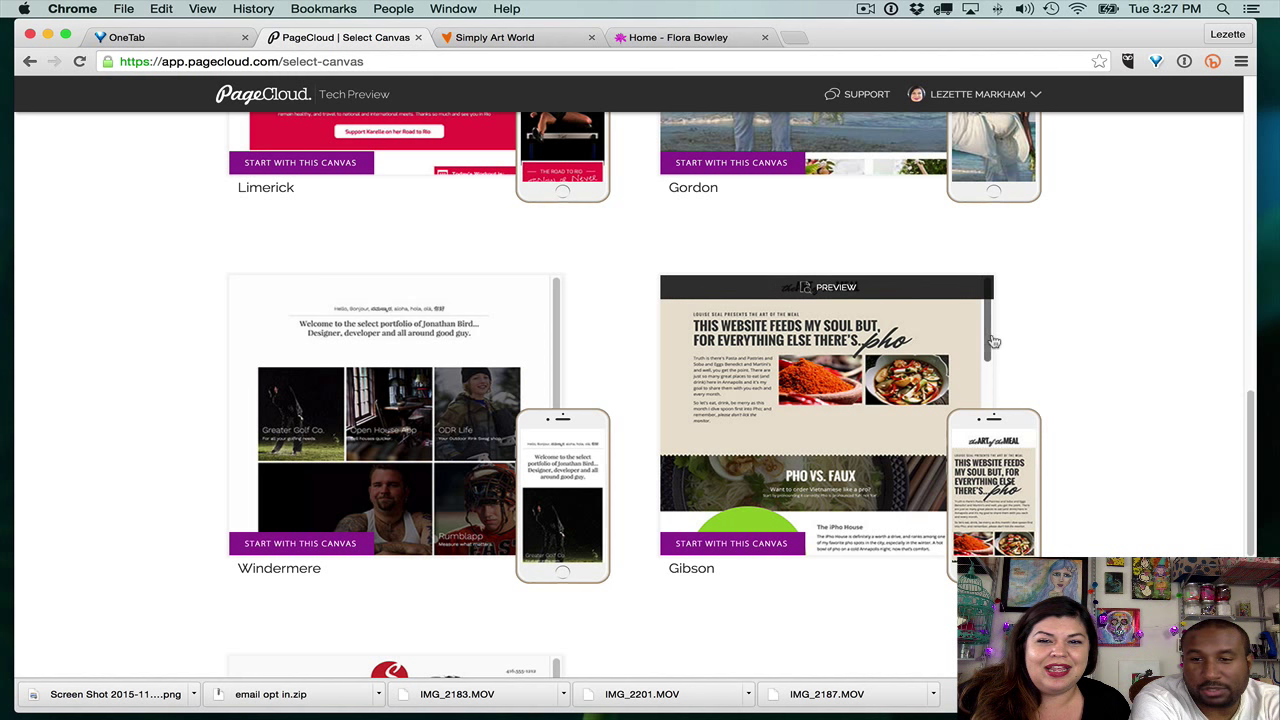
- Examine the contents of the Gibson and Gordon canvas thumbnails and return to the start of the canvas list
{"action": "scroll", "coordinate": [987, 376], "scroll_direction": "down", "scroll_amount": 3}
{"action": "scroll", "coordinate": [987, 376], "scroll_direction": "down", "scroll_amount": 10}
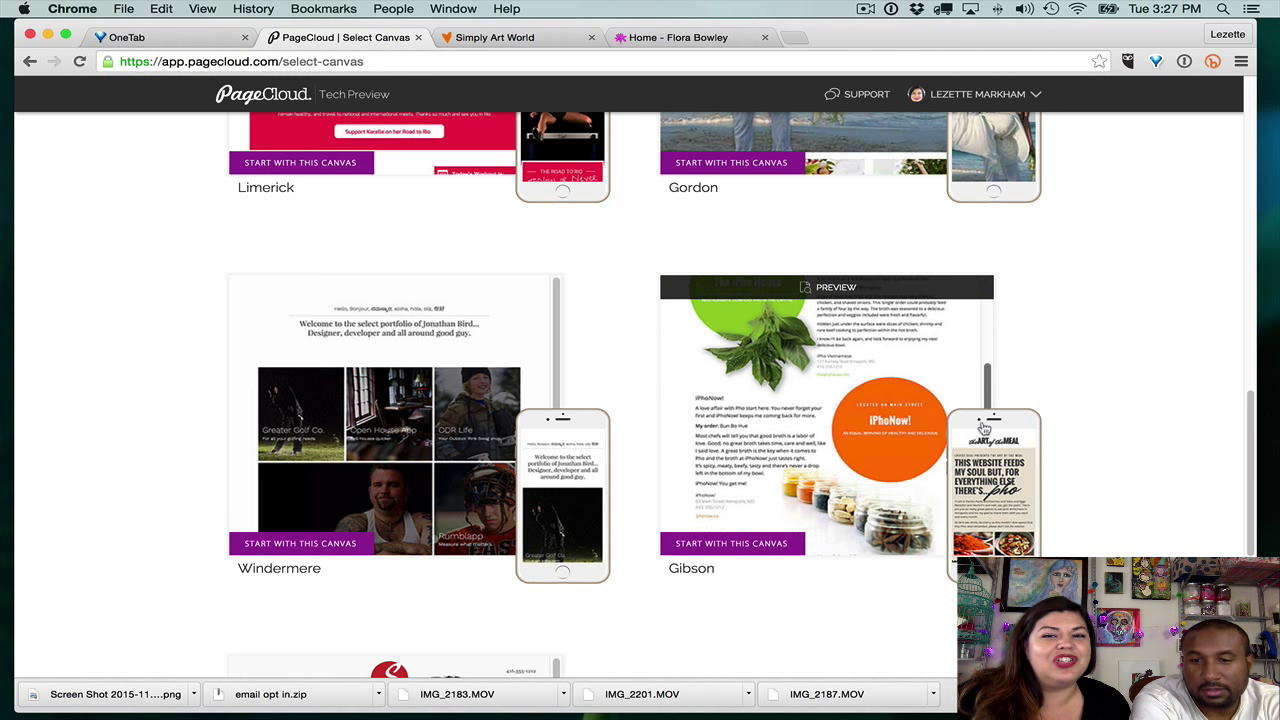
{"action": "scroll", "coordinate": [979, 454], "scroll_direction": "down", "scroll_amount": 5}
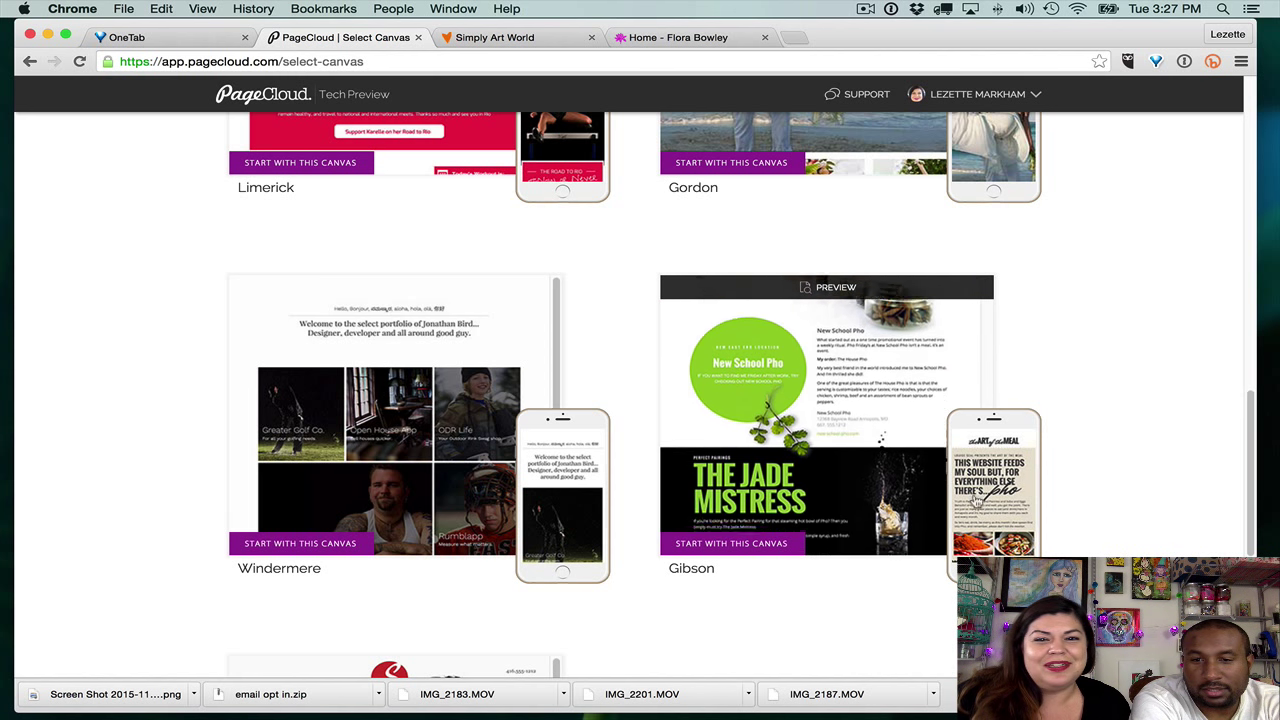
{"action": "scroll", "coordinate": [987, 382], "scroll_direction": "up", "scroll_amount": 10}
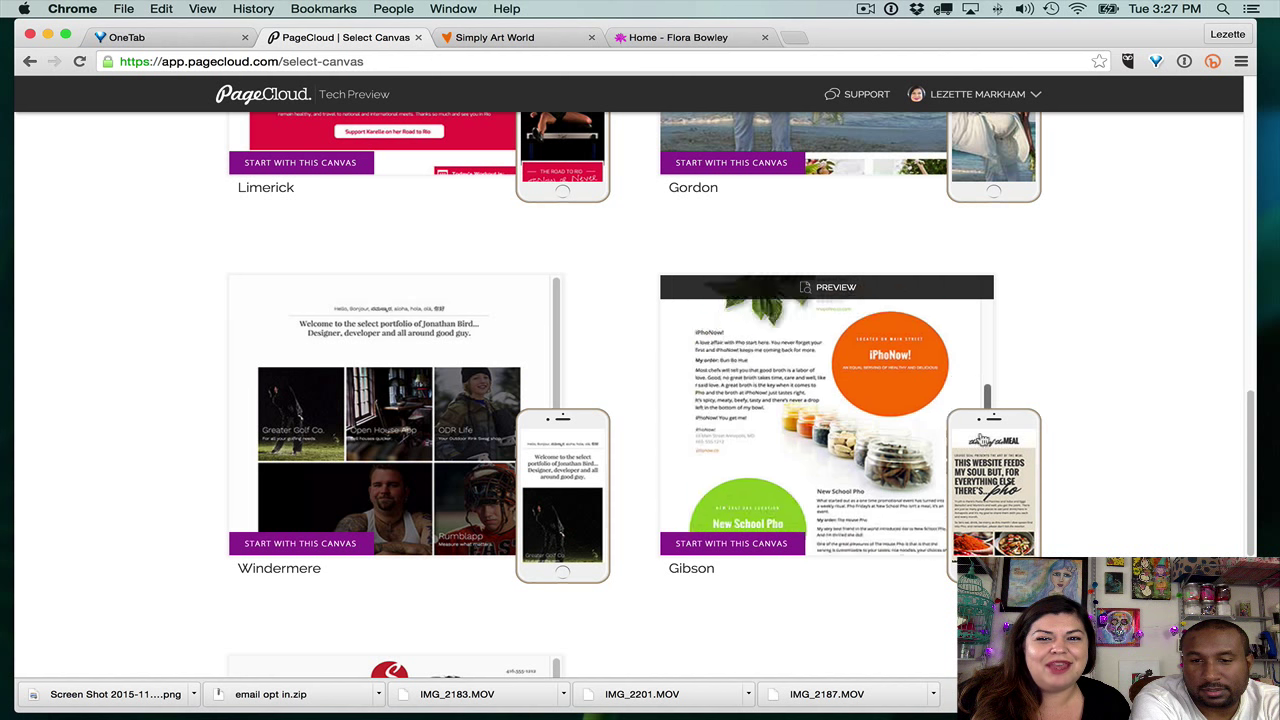
{"action": "scroll", "coordinate": [993, 360], "scroll_direction": "up", "scroll_amount": 3}
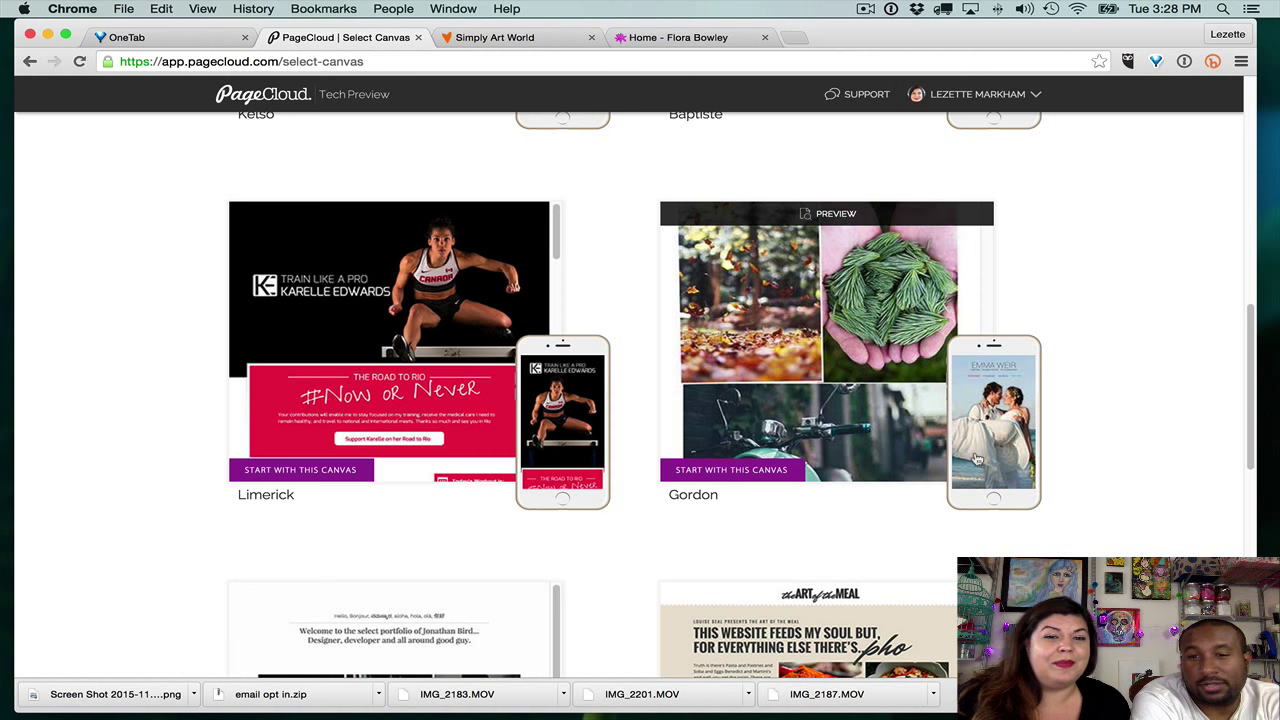
{"action": "scroll", "coordinate": [614, 258], "scroll_direction": "up", "scroll_amount": 1}
{"action": "scroll", "coordinate": [614, 258], "scroll_direction": "up", "scroll_amount": 5}
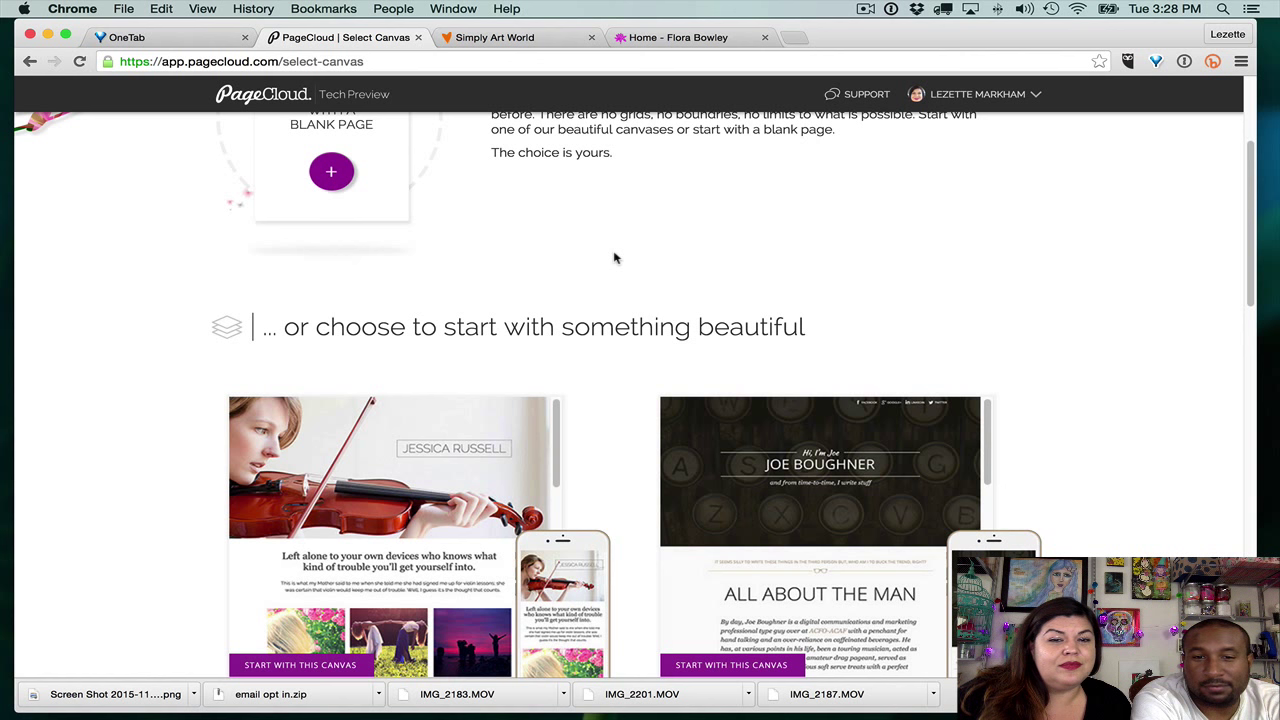
- Preview the Kelso canvas and close its preview
{"action": "scroll", "coordinate": [614, 258], "scroll_direction": "down", "scroll_amount": 2}
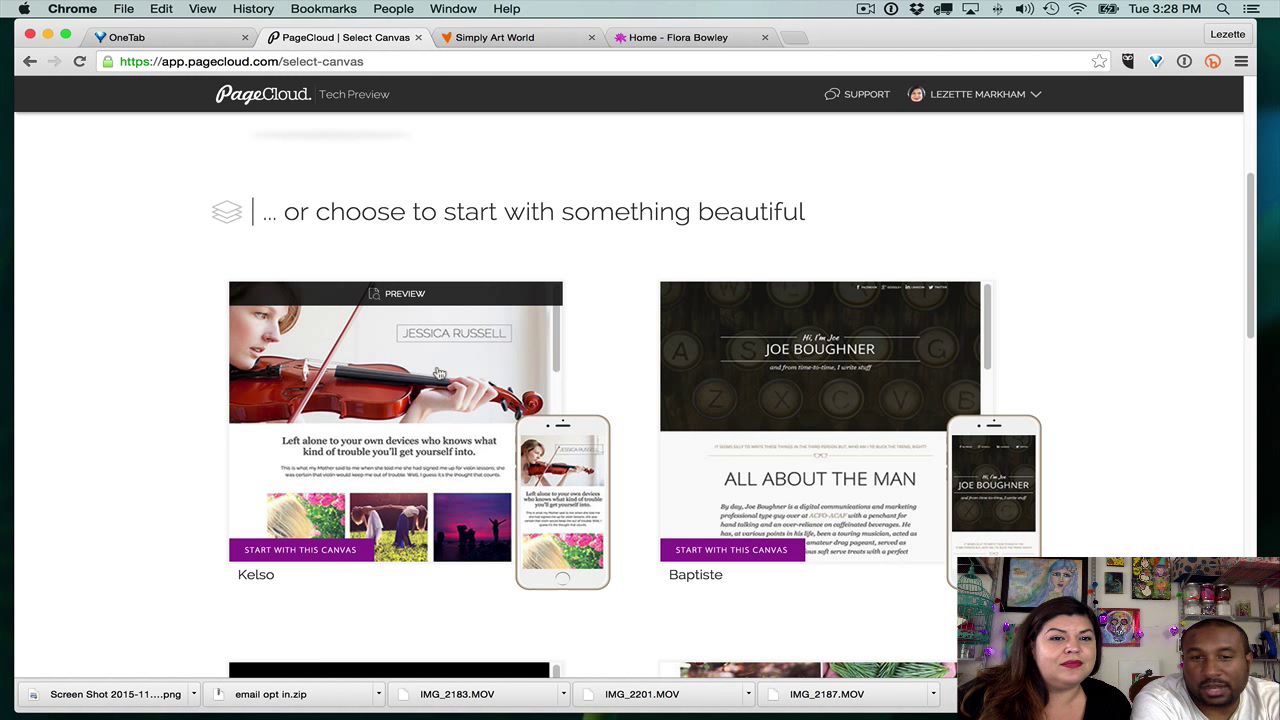
{"action": "left_click", "coordinate": [412, 297]}
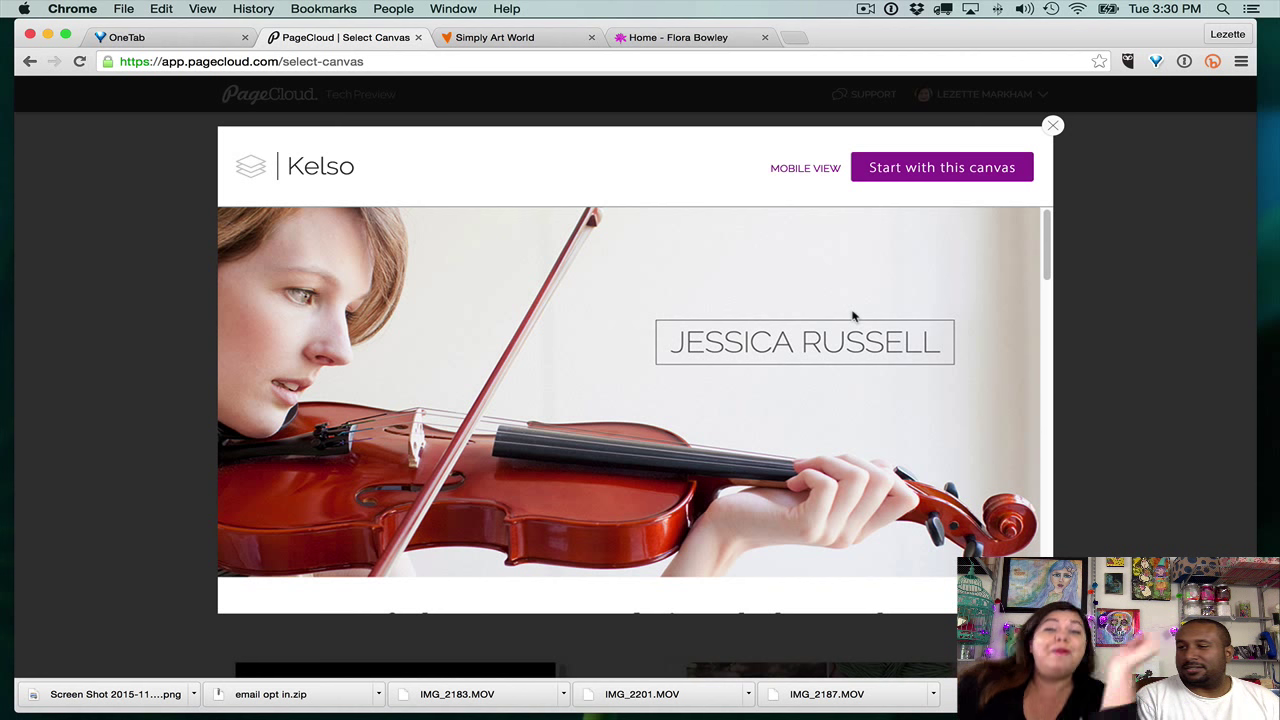
{"action": "key", "text": "Escape"}
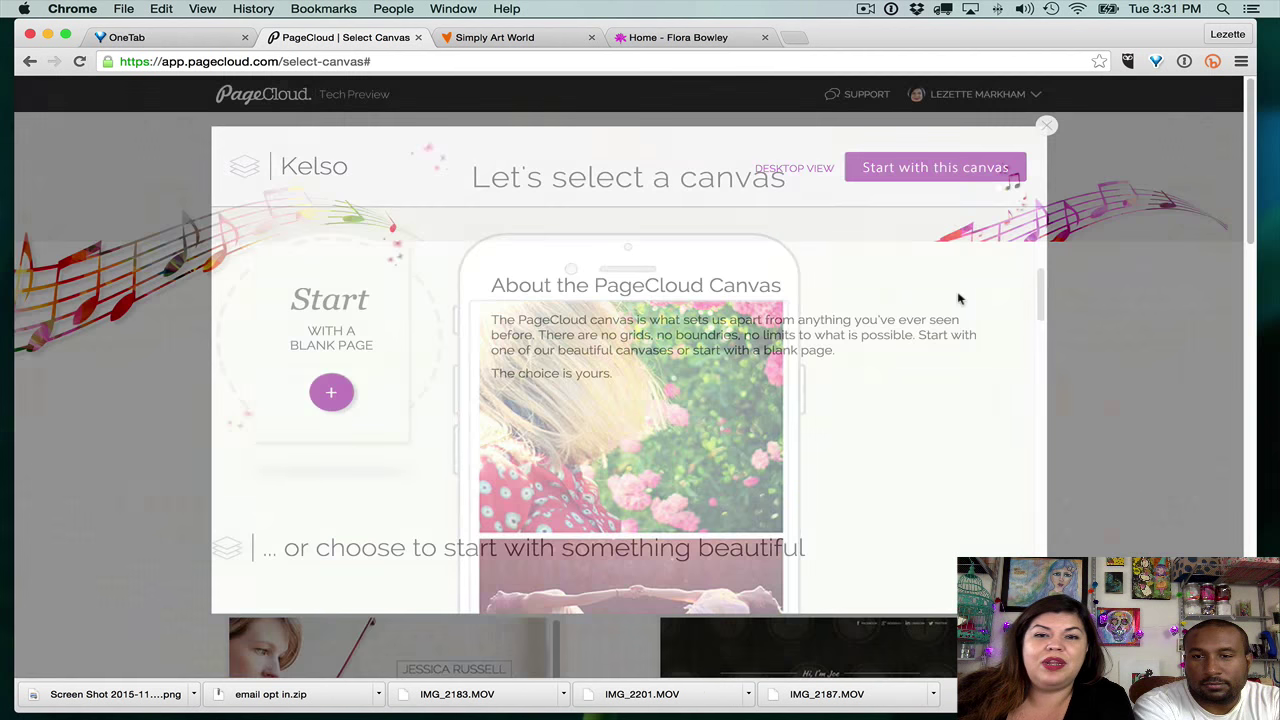
- Start with a blank page and go through the editor hints for tutorial videos, the editing panel and device modes
{"action": "left_click", "coordinate": [335, 392]}
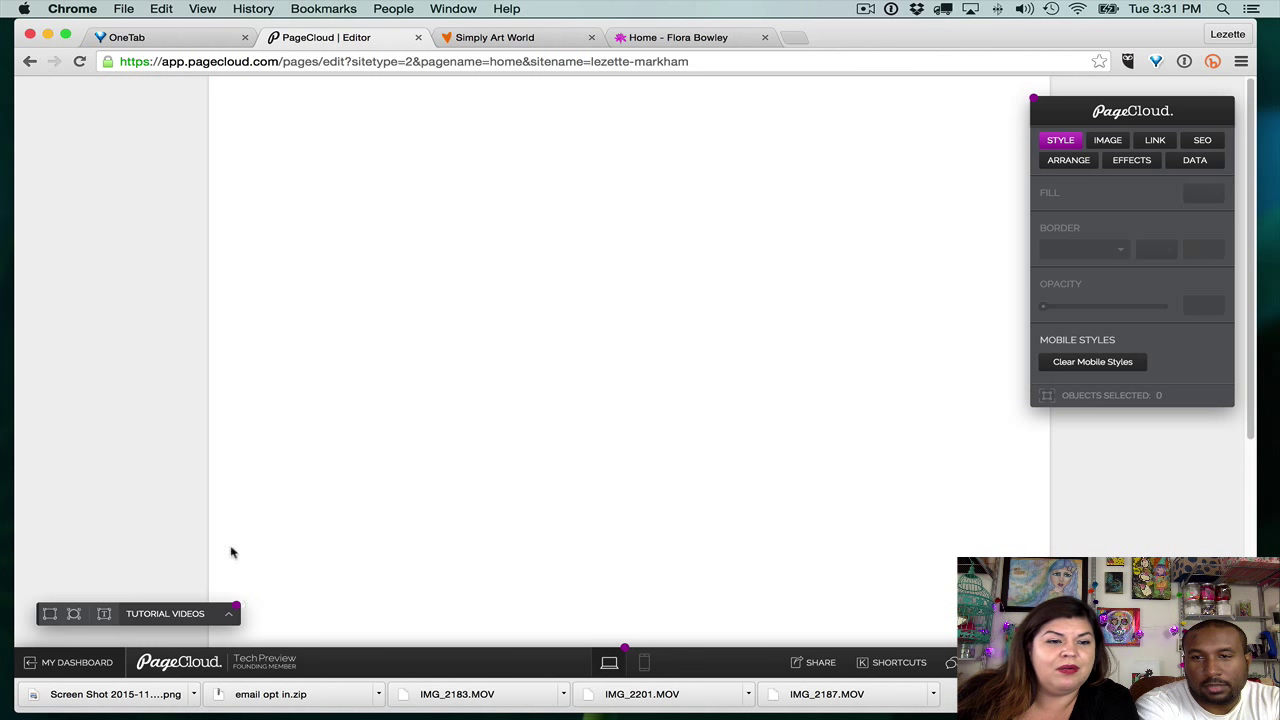
{"action": "mouse_move", "coordinate": [237, 607]}
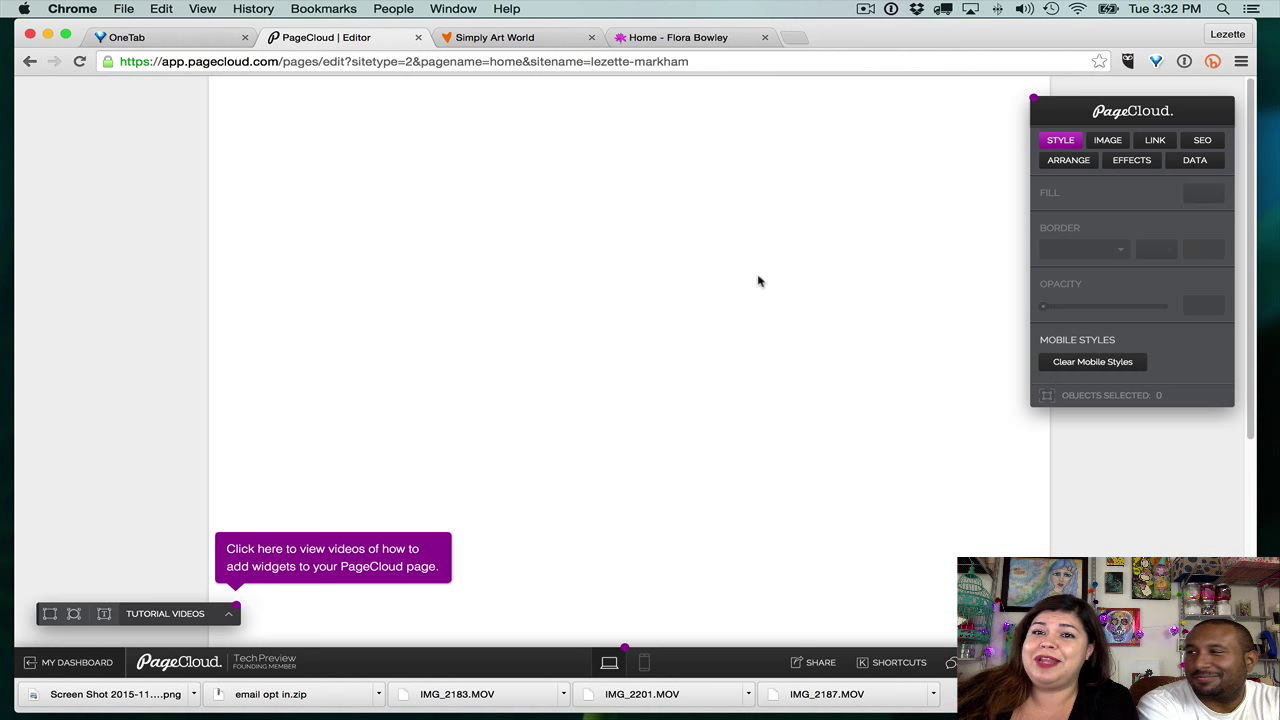
{"action": "left_click", "coordinate": [1035, 100]}
{"action": "mouse_move", "coordinate": [627, 655]}
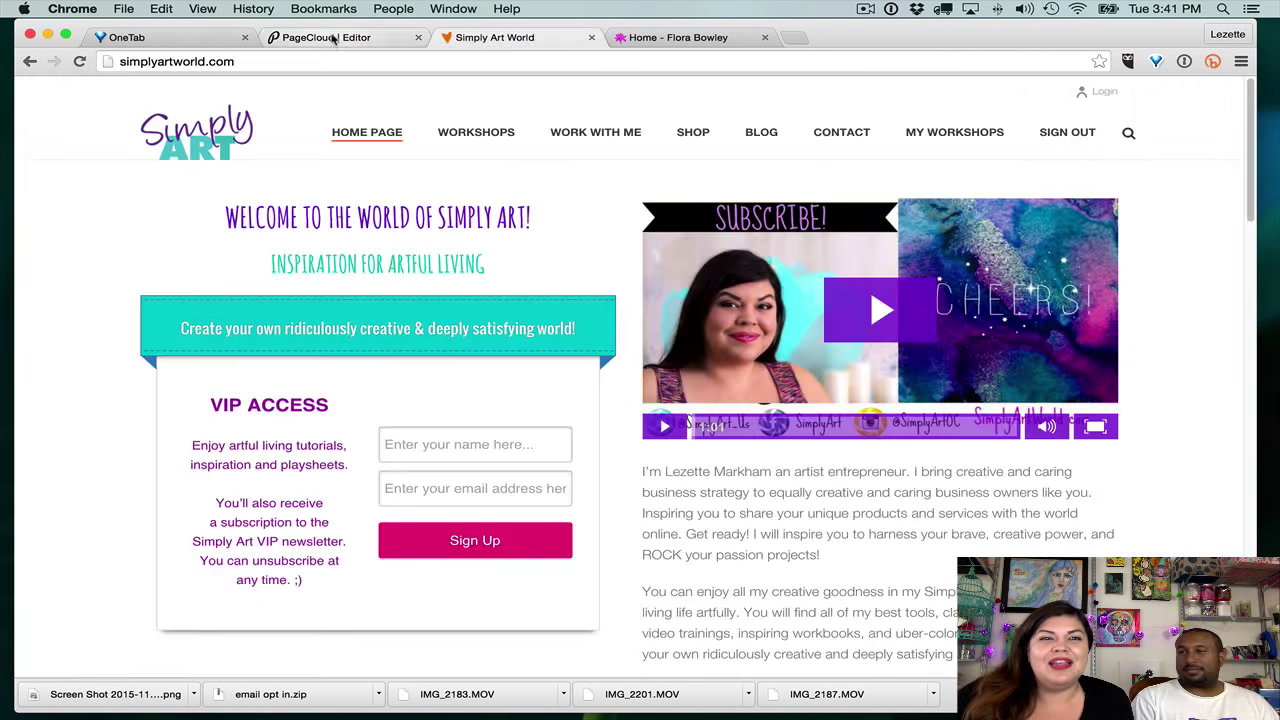
- Compare with the Simply Art World site, return to the PageCloud editor and dismiss the mobile and desktop mode hint
{"action": "left_click", "coordinate": [333, 37]}
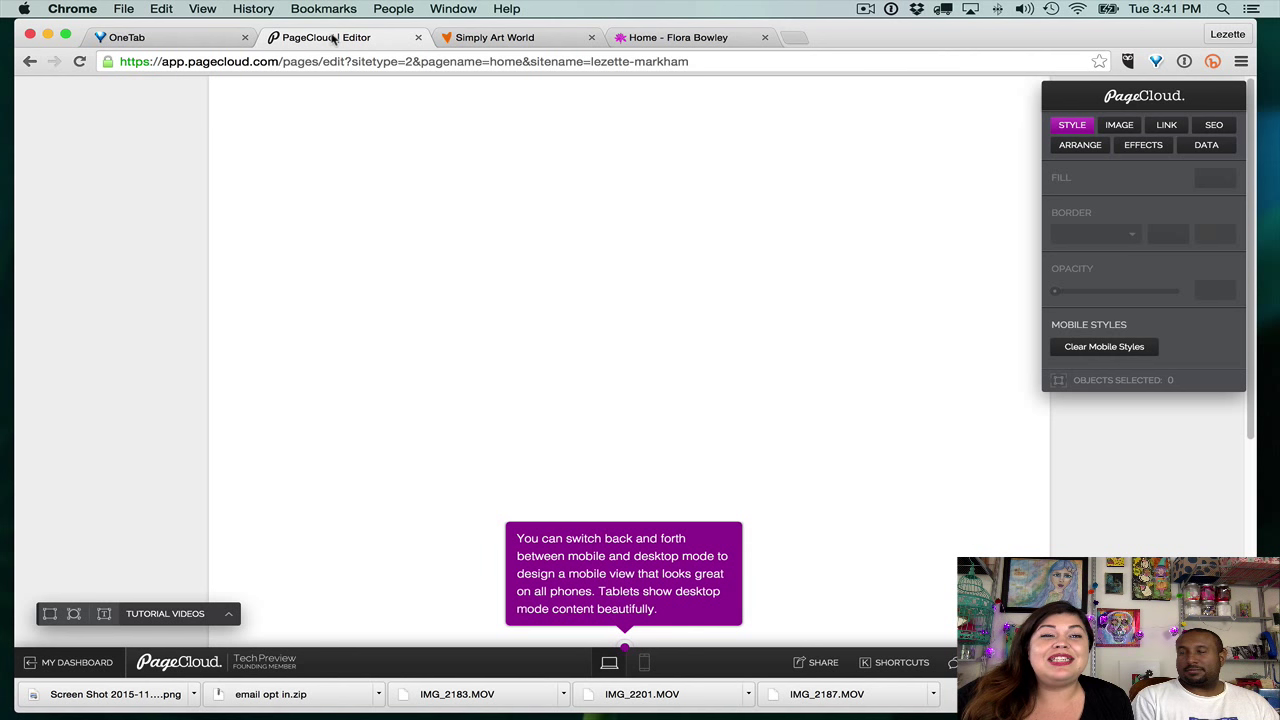
{"action": "left_click", "coordinate": [494, 39]}
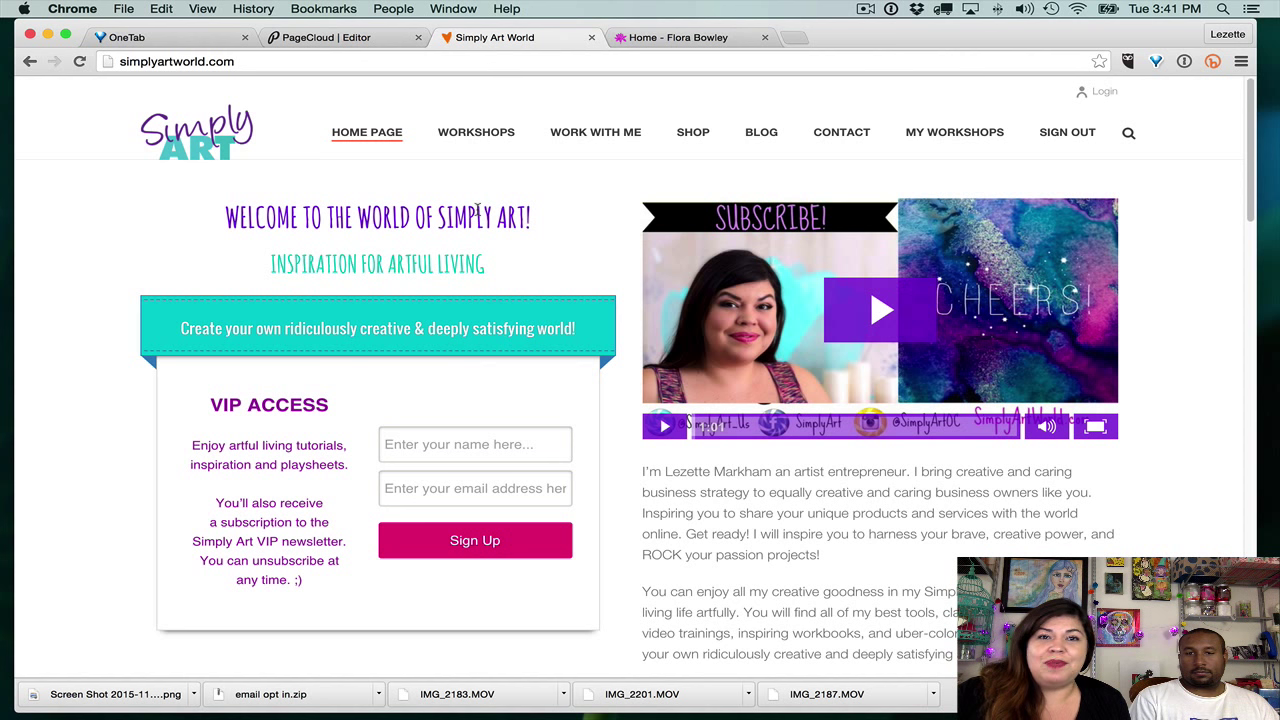
{"action": "left_click", "coordinate": [326, 38]}
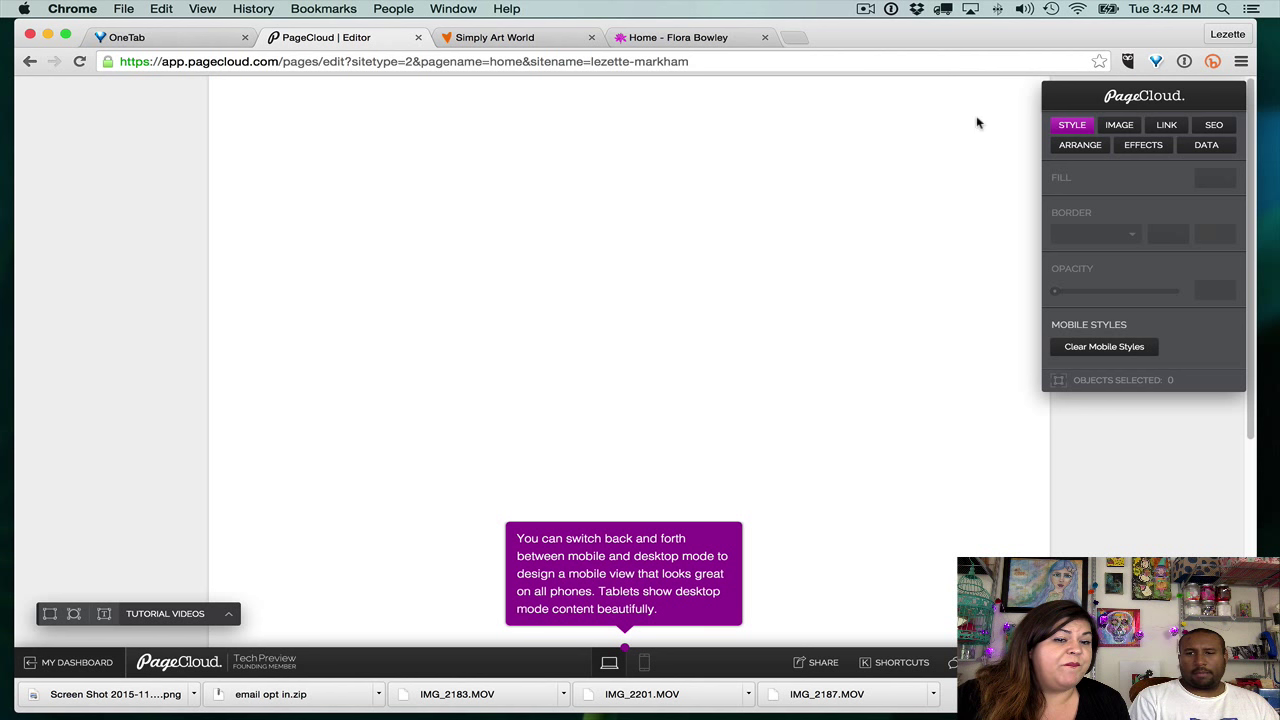
{"action": "left_click", "coordinate": [625, 646]}
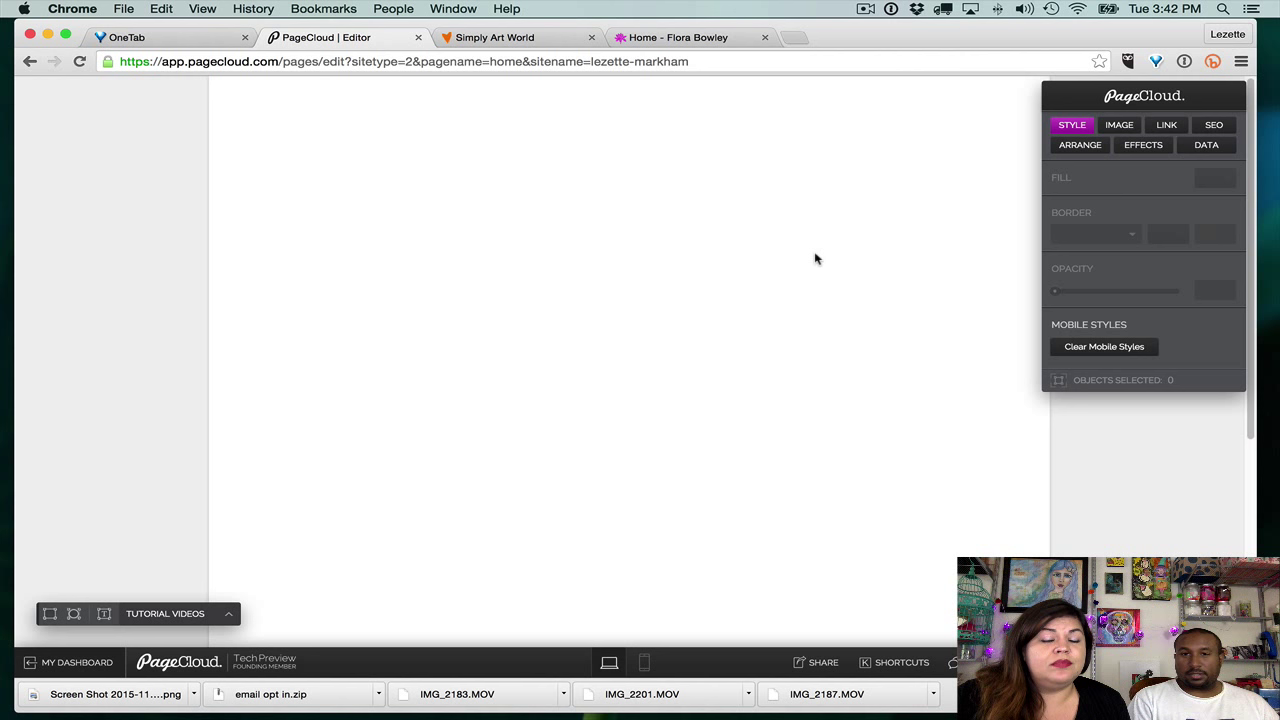
- Look through the editor's keyboard shortcuts list, from page commands to resizing and rotating, and close it
{"action": "left_click", "coordinate": [893, 663]}
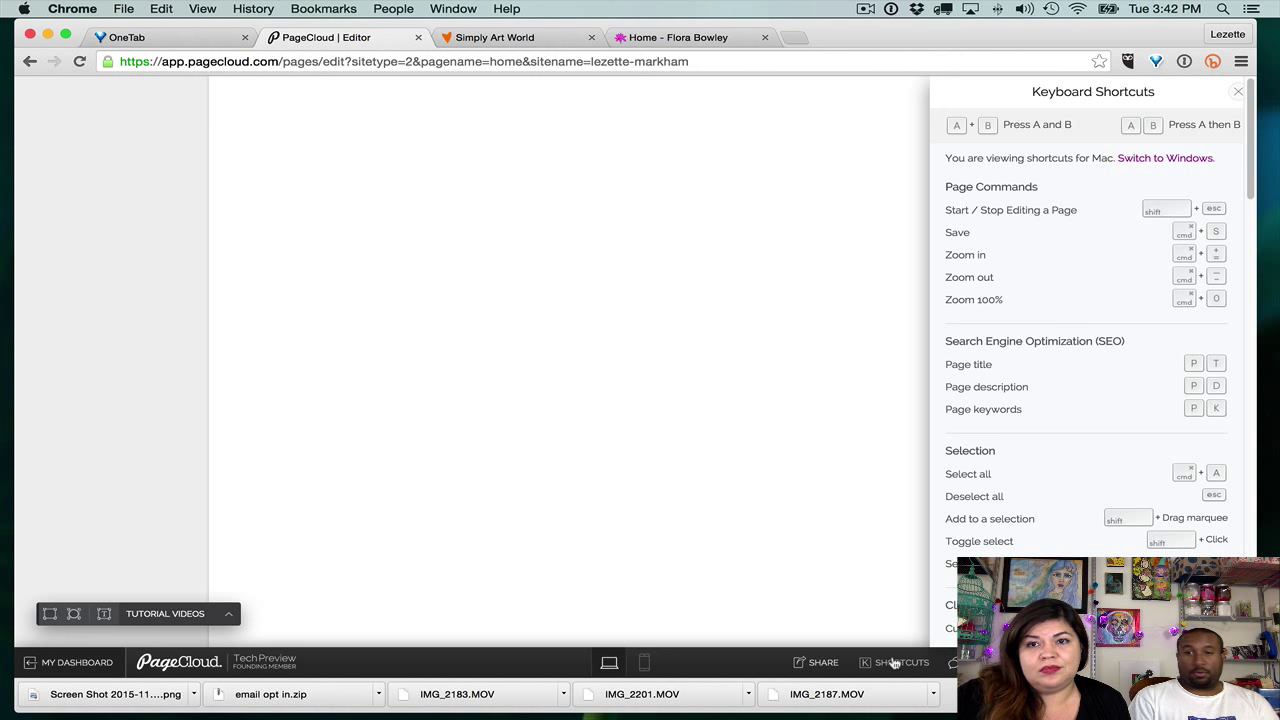
{"action": "scroll", "coordinate": [1006, 468], "scroll_direction": "down", "scroll_amount": 10}
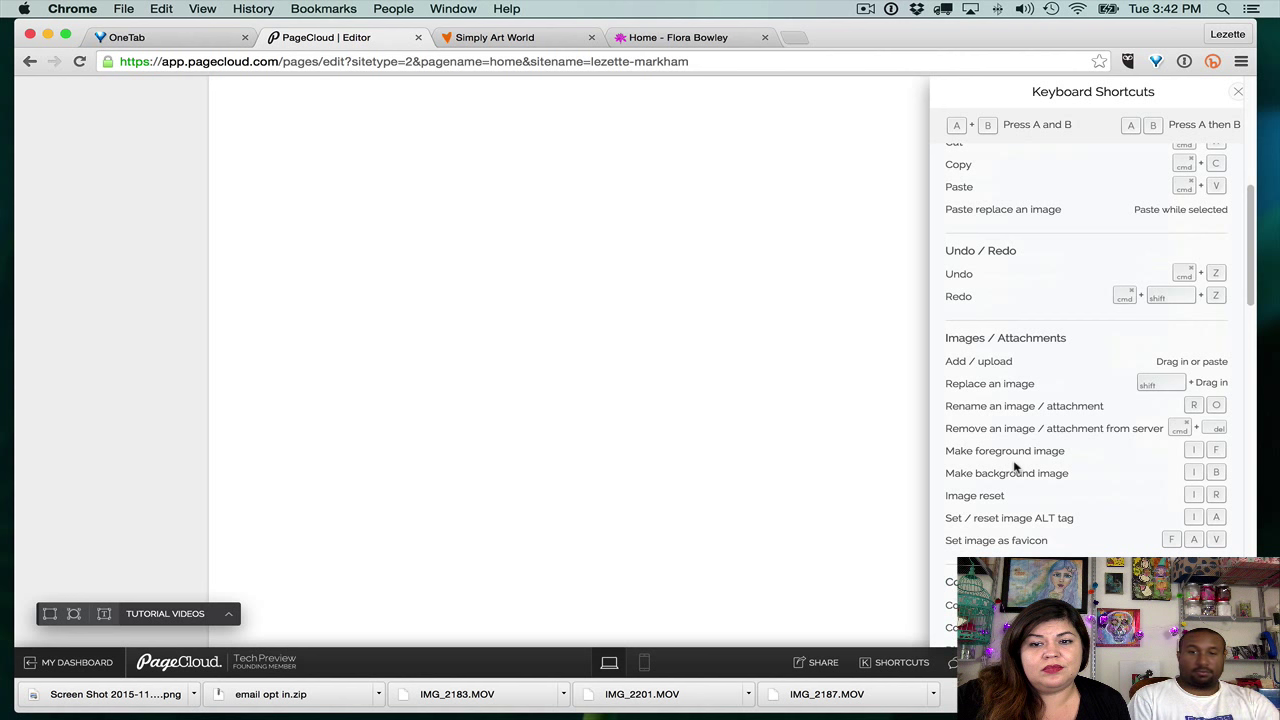
{"action": "scroll", "coordinate": [1014, 467], "scroll_direction": "down", "scroll_amount": 6}
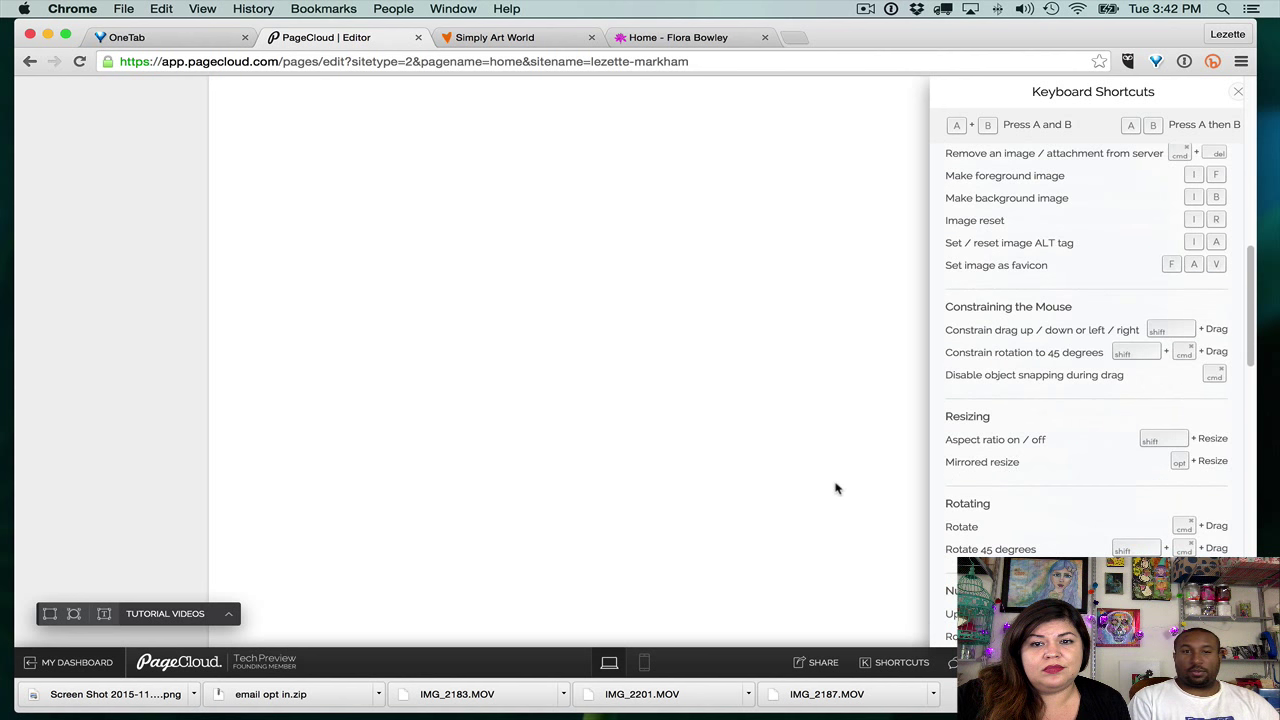
{"action": "key", "text": "k"}
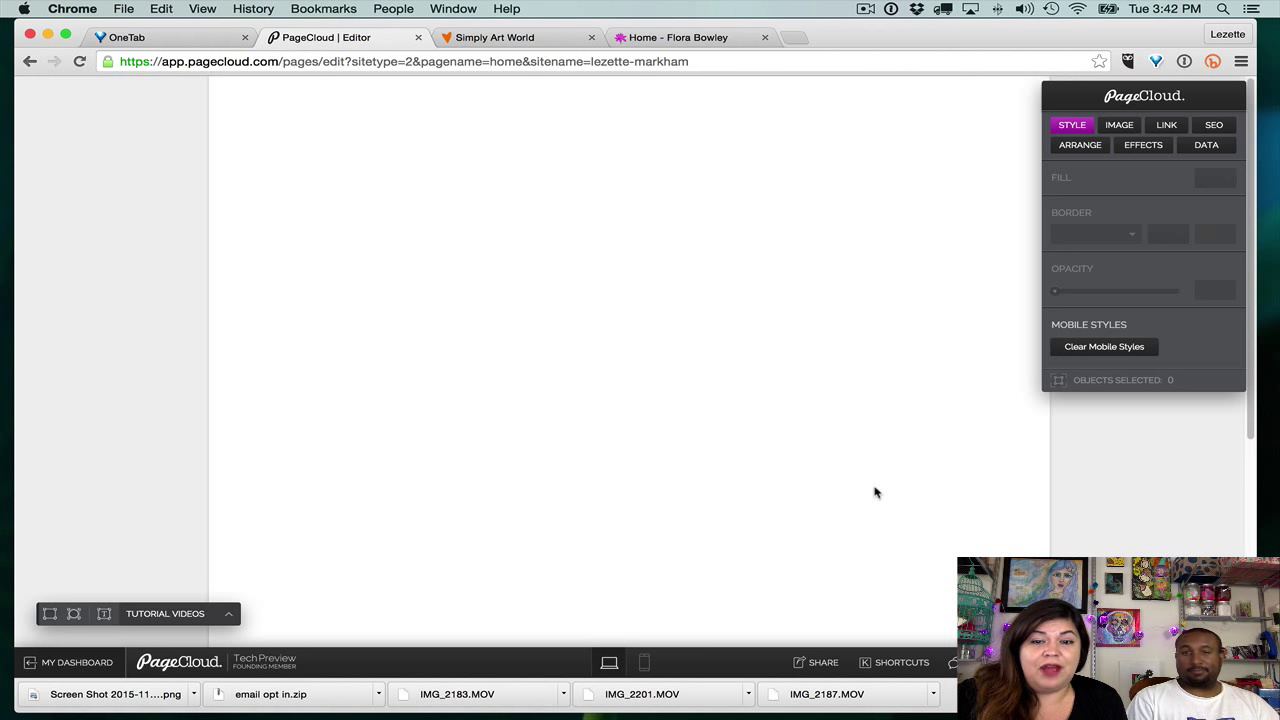
{"action": "left_click", "coordinate": [897, 668]}
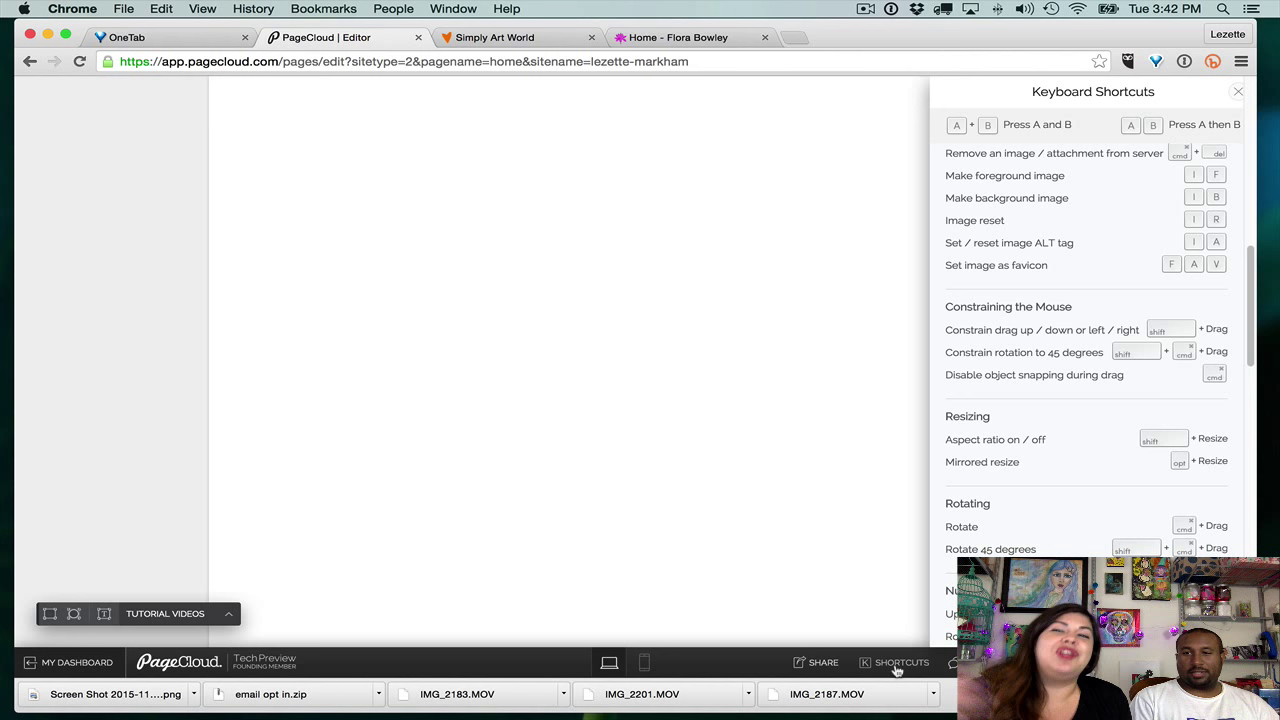
{"action": "left_click", "coordinate": [897, 668]}
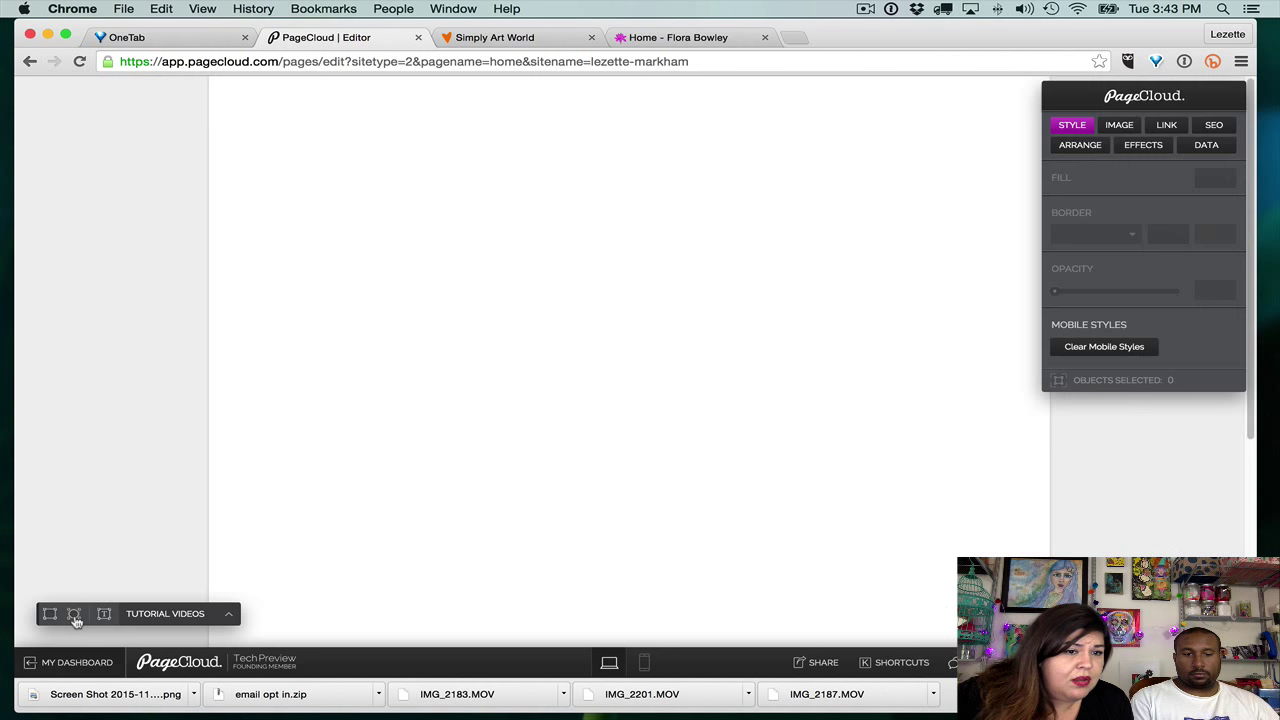
- Add a circle, move it to the page's upper-left corner and enlarge it to about two and a half times its size
{"action": "key", "text": "n"}
{"action": "key", "text": "c"}
{"action": "left_click_drag", "start_coordinate": [668, 378], "coordinate": [287, 130]}
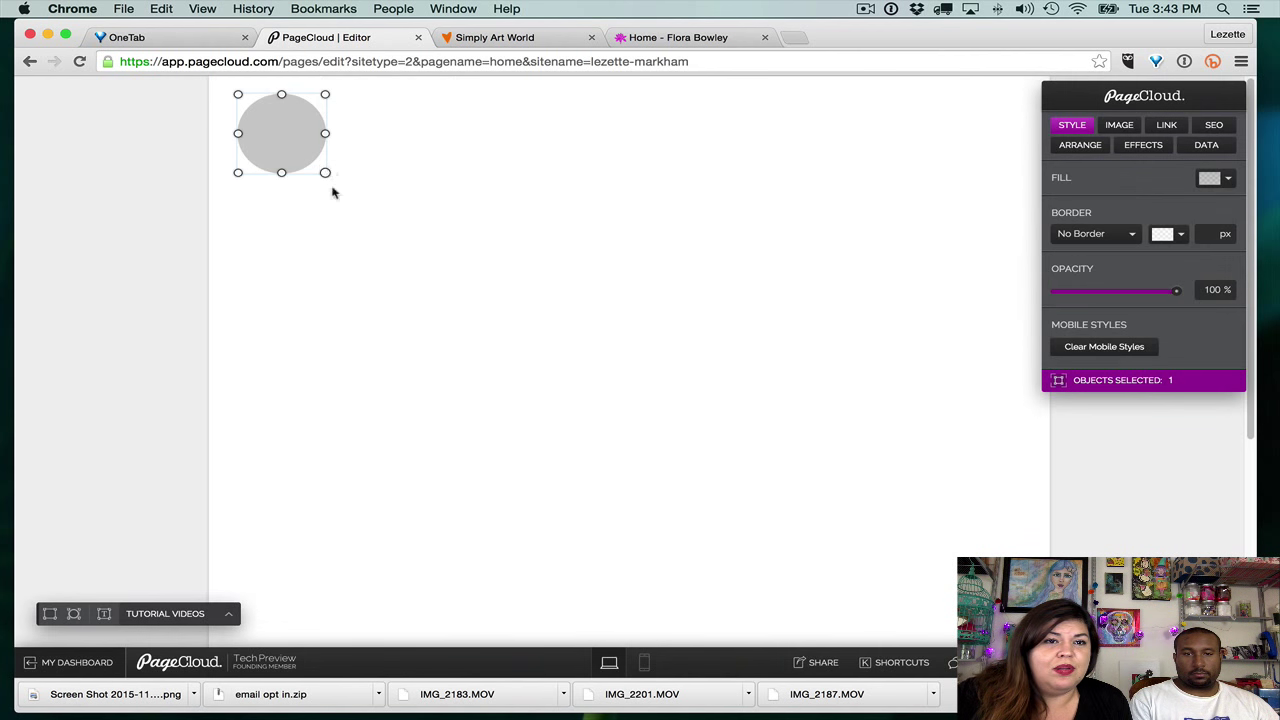
{"action": "left_click_drag", "start_coordinate": [325, 172], "coordinate": [452, 296]}
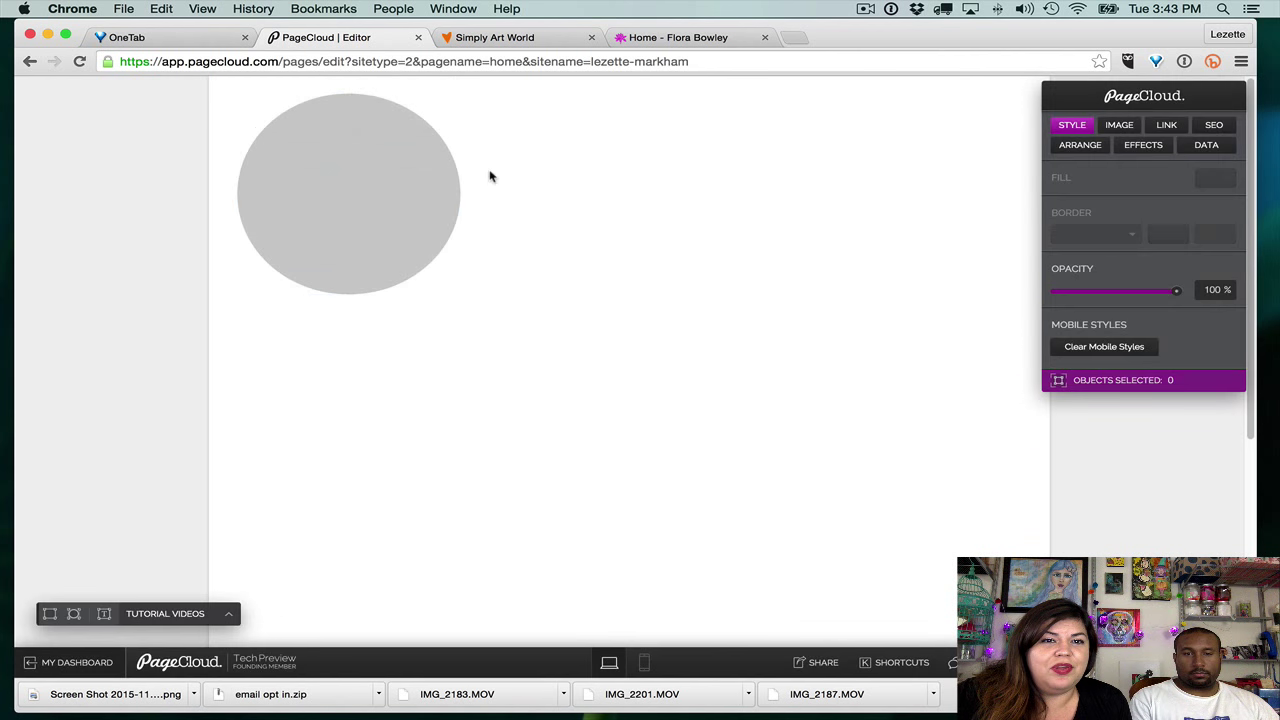
{"action": "left_click", "coordinate": [411, 186]}
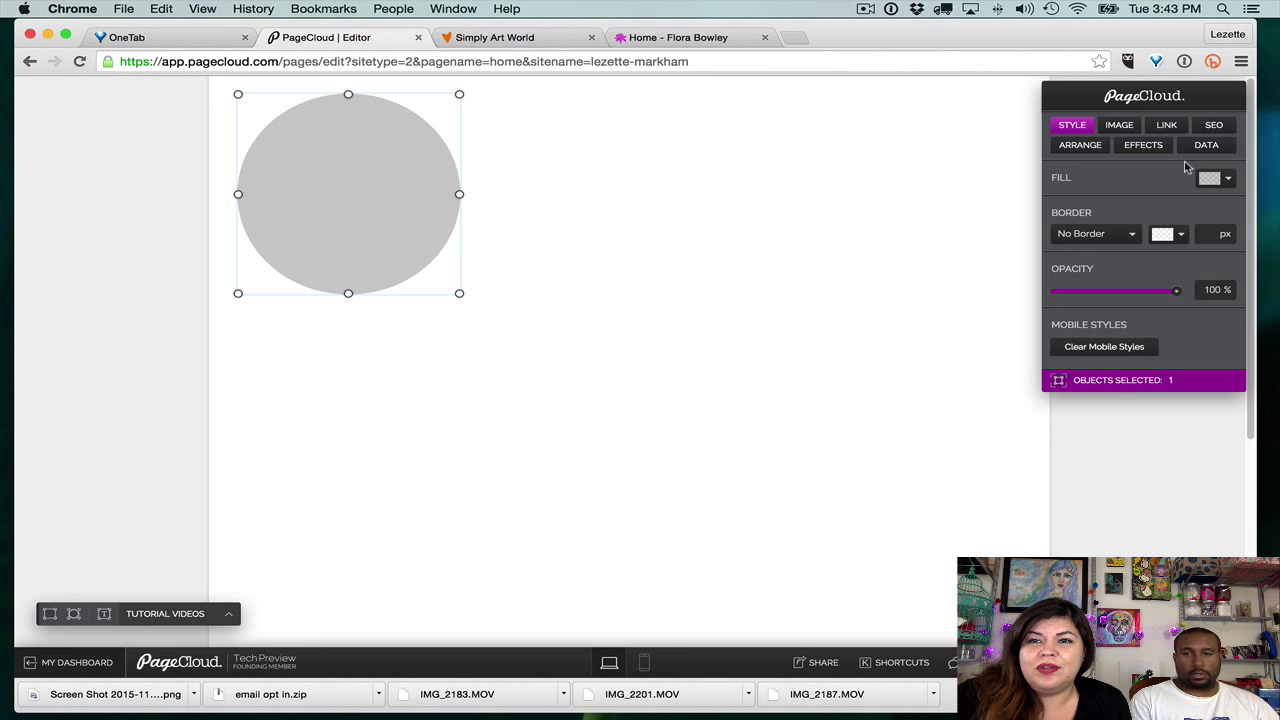
- Check the logo on the Simply Art World site, then insert the simplyart-new.png image and centre it on the circle
{"action": "left_click", "coordinate": [1135, 130]}
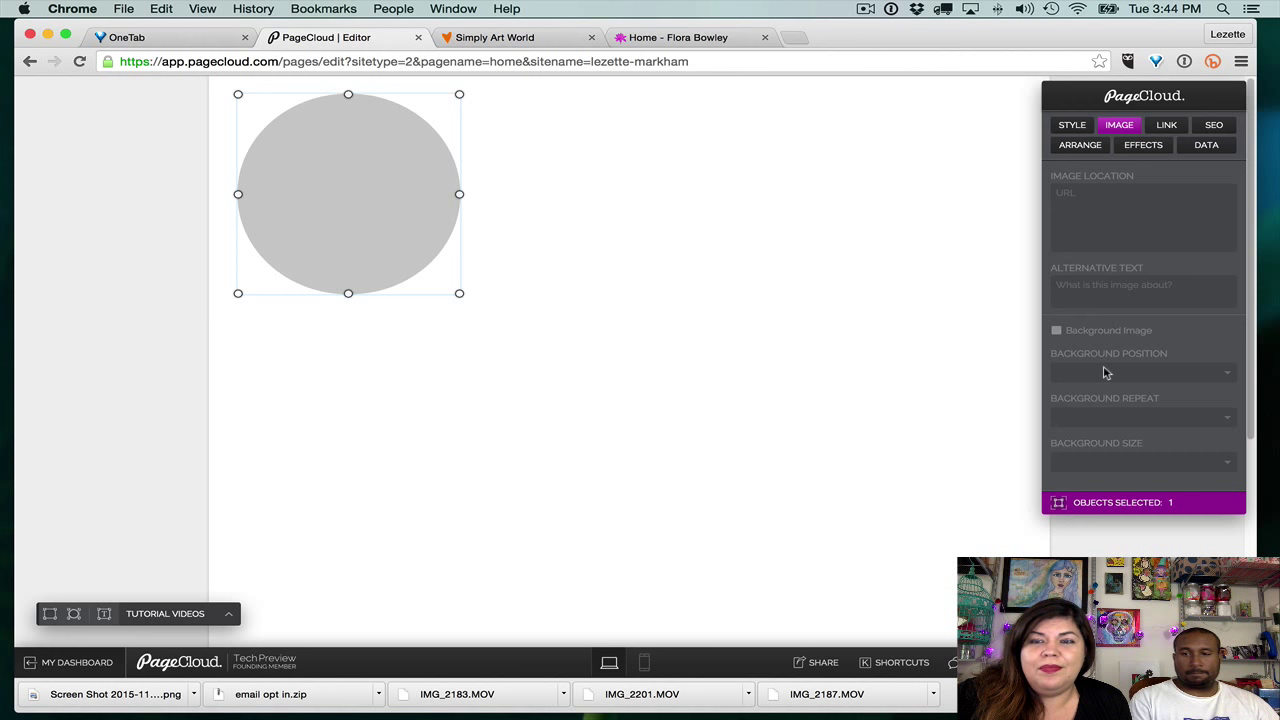
{"action": "left_click", "coordinate": [528, 40]}
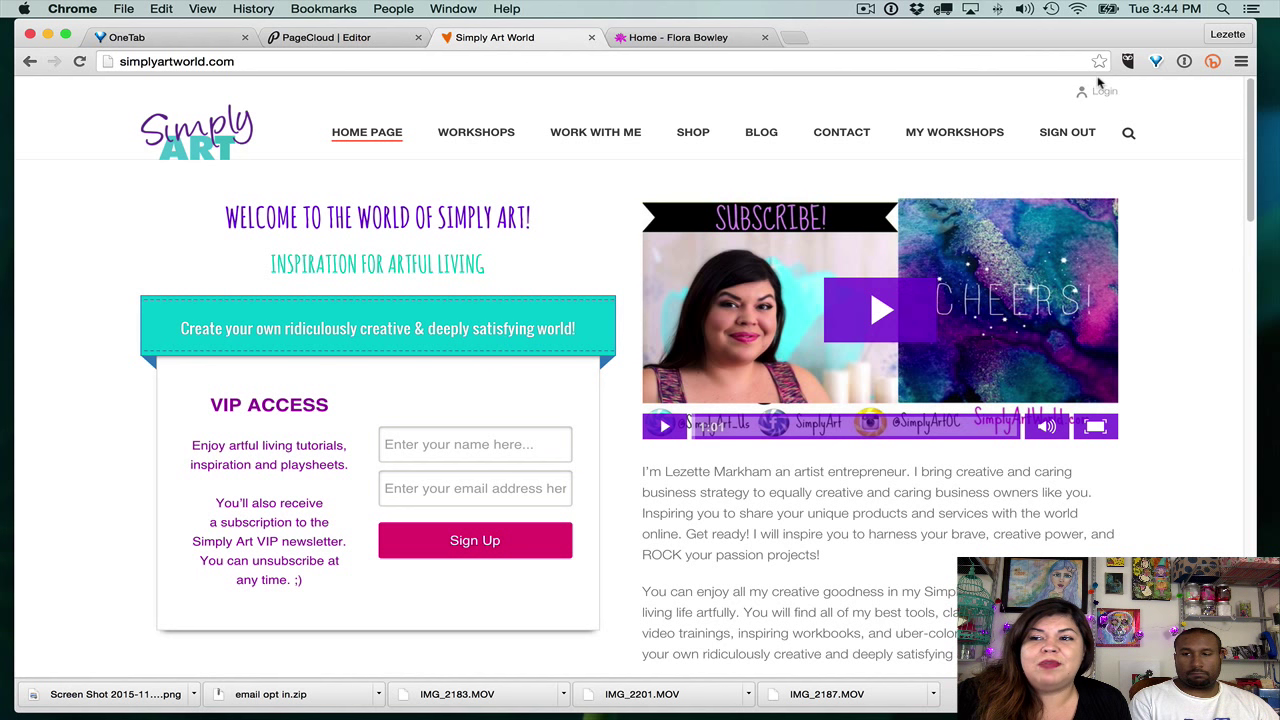
{"action": "left_click", "coordinate": [360, 42]}
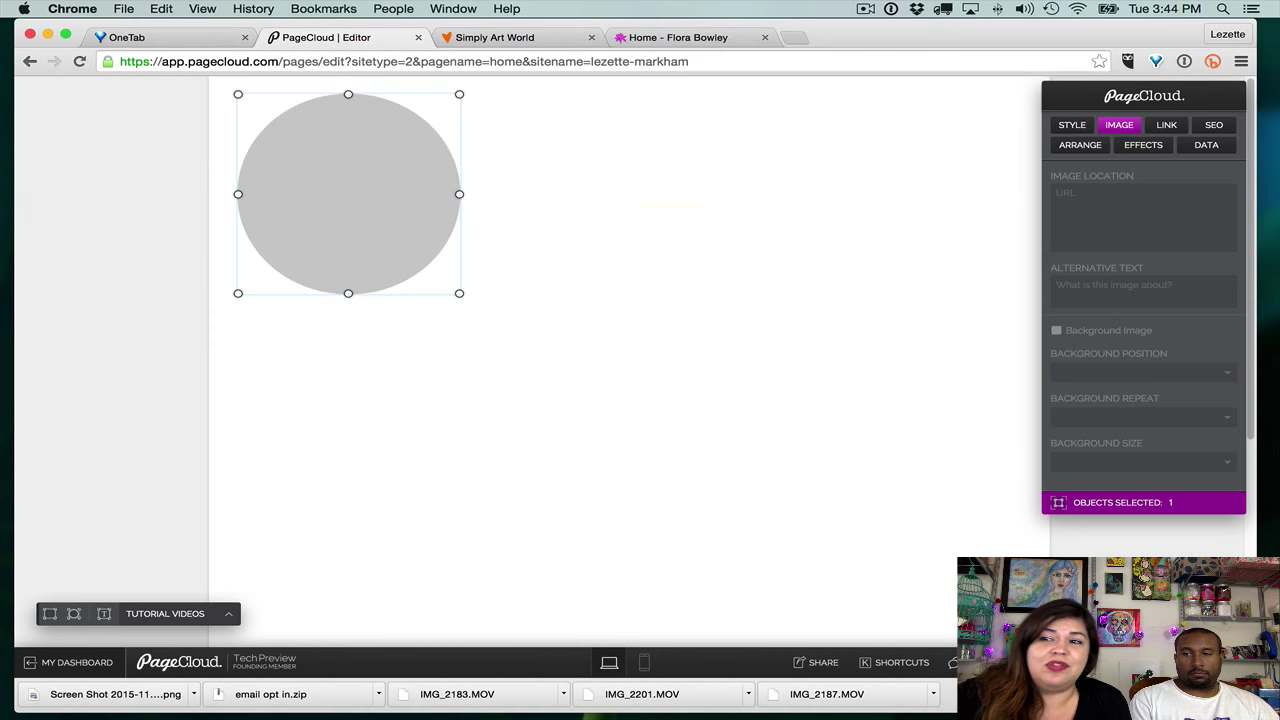
{"action": "left_click_drag", "start_coordinate": [912, 180], "coordinate": [637, 209]}
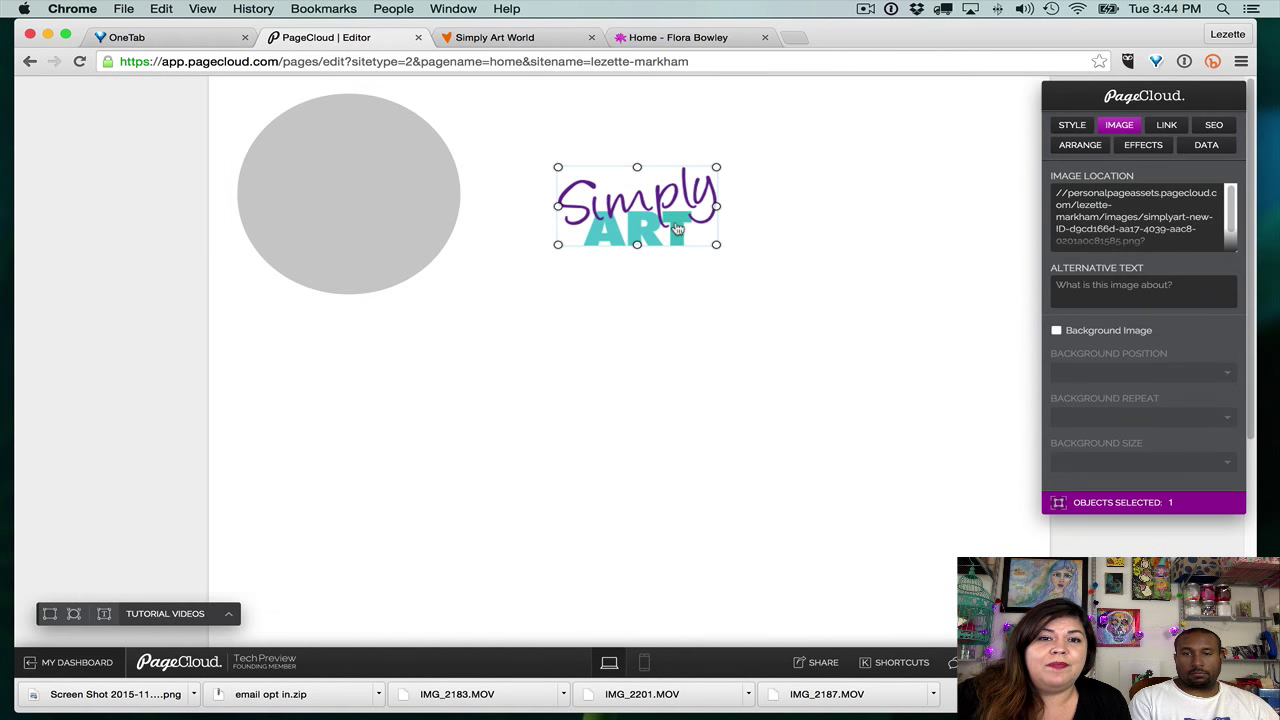
{"action": "left_click_drag", "start_coordinate": [678, 229], "coordinate": [398, 204]}
{"action": "left_click", "coordinate": [478, 205]}
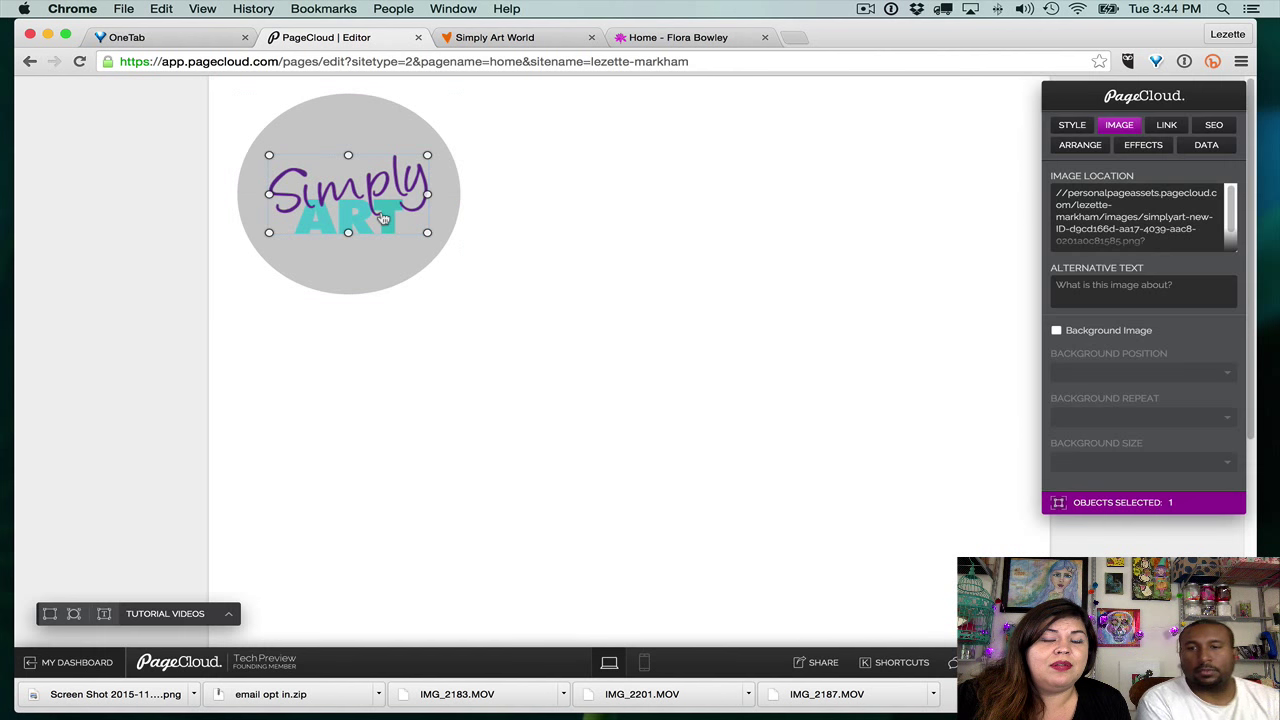
- Set the logo image's alternative text to "Simply Art"
{"action": "left_click", "coordinate": [1193, 286]}
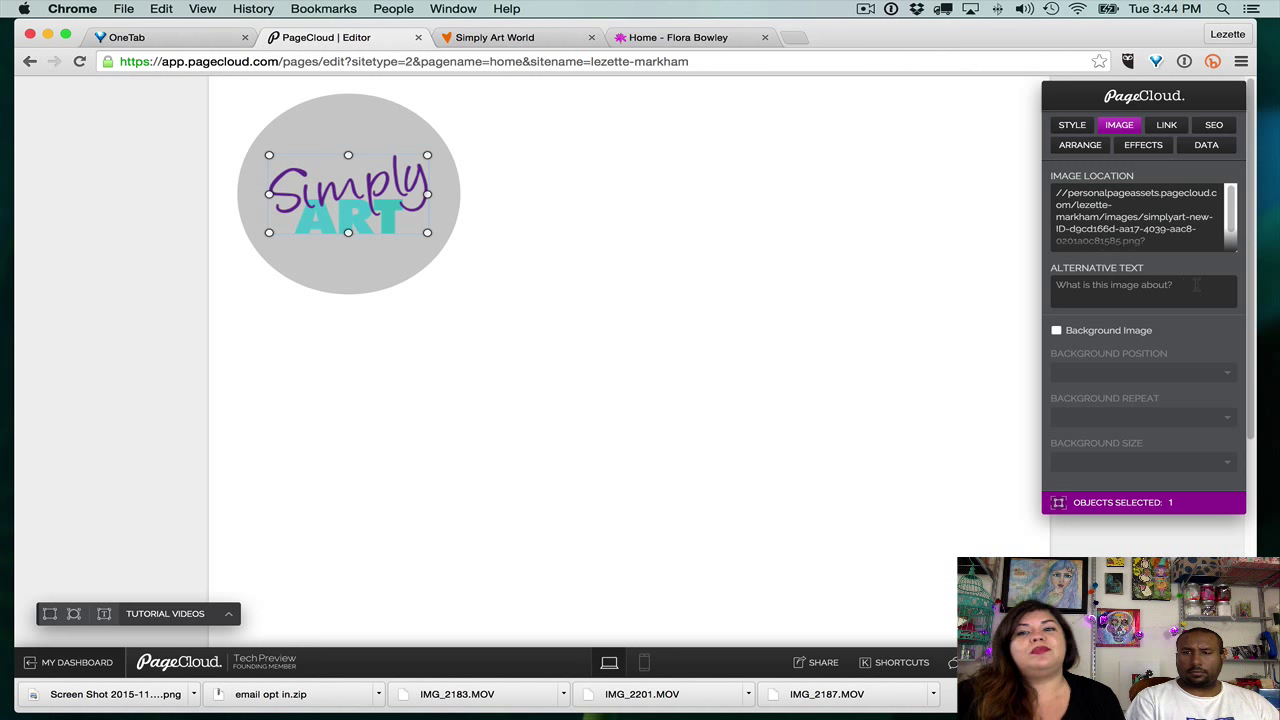
{"action": "type", "text": "S"}
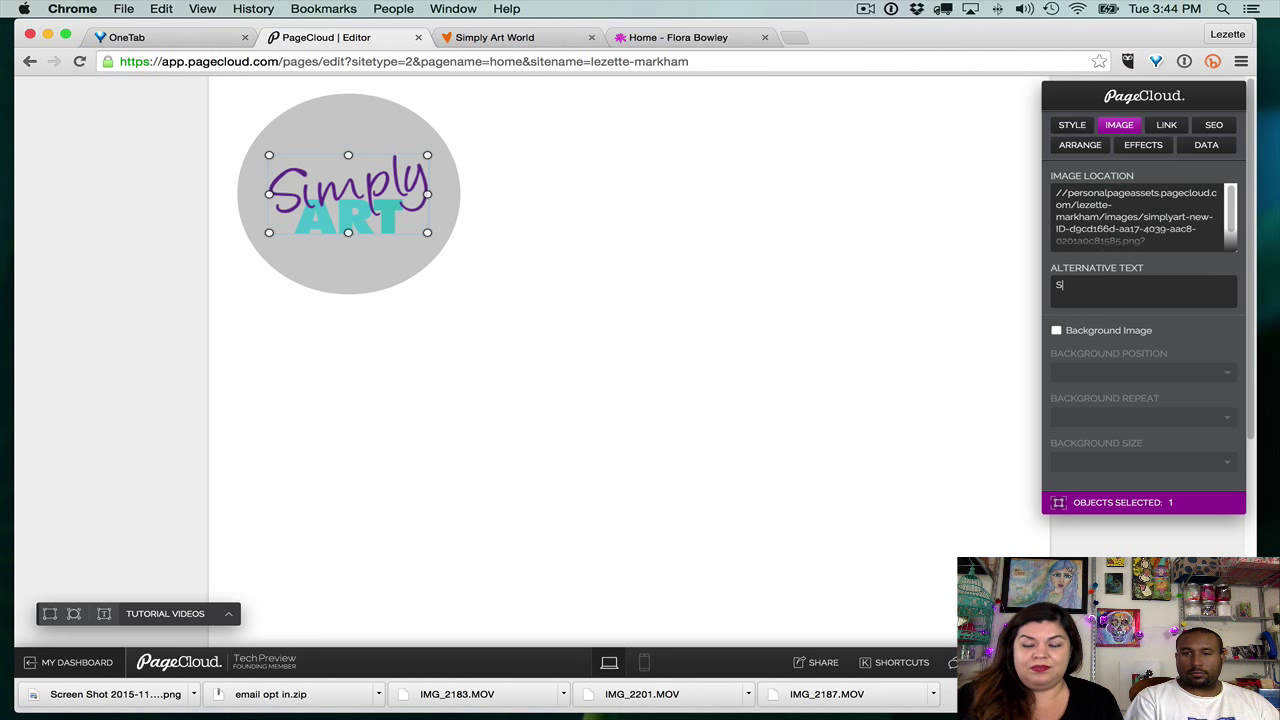
{"action": "type", "text": "imply Art"}
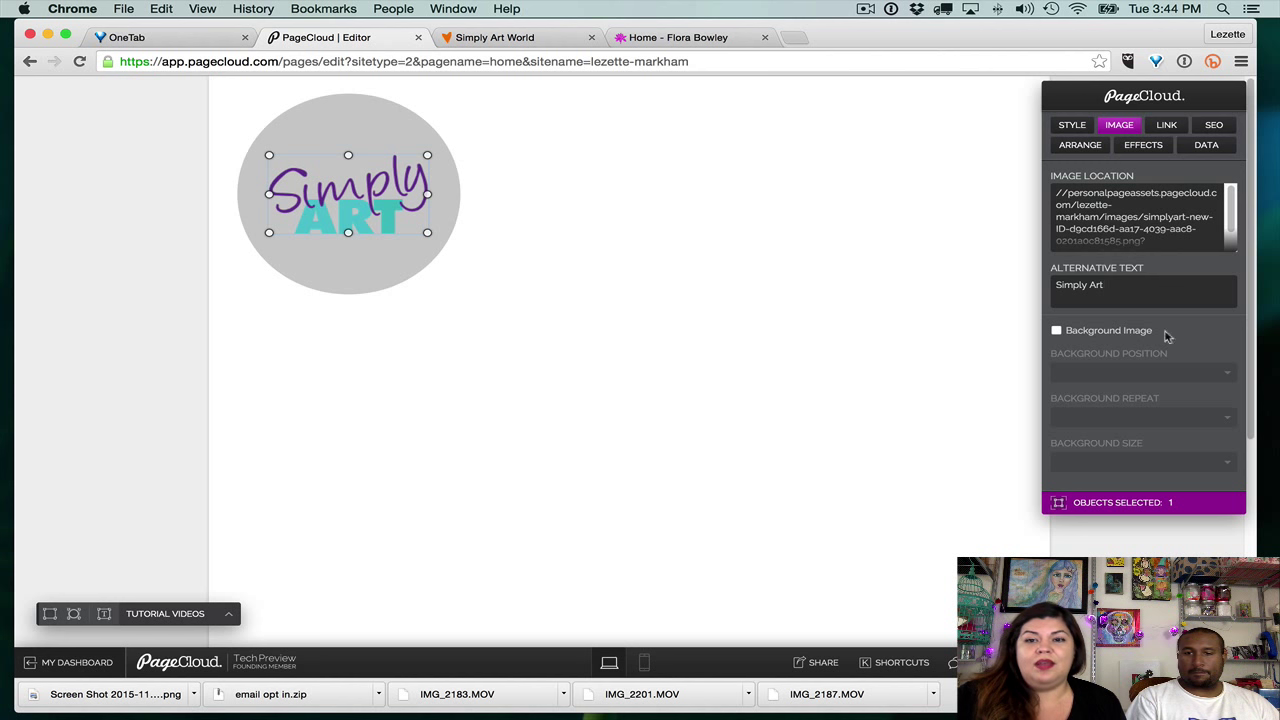
- Try making the logo a background image, look through the background position and size options, and turn it back to a foreground image
{"action": "left_click", "coordinate": [1056, 331]}
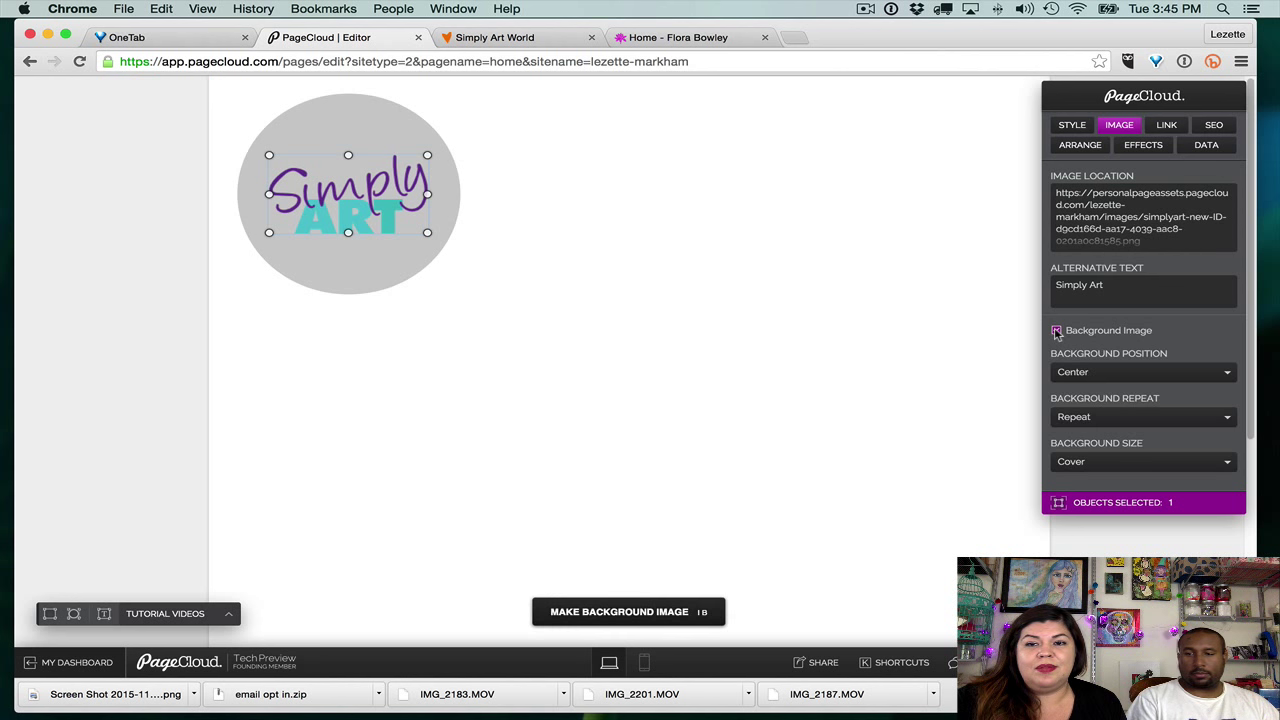
{"action": "left_click", "coordinate": [1143, 373]}
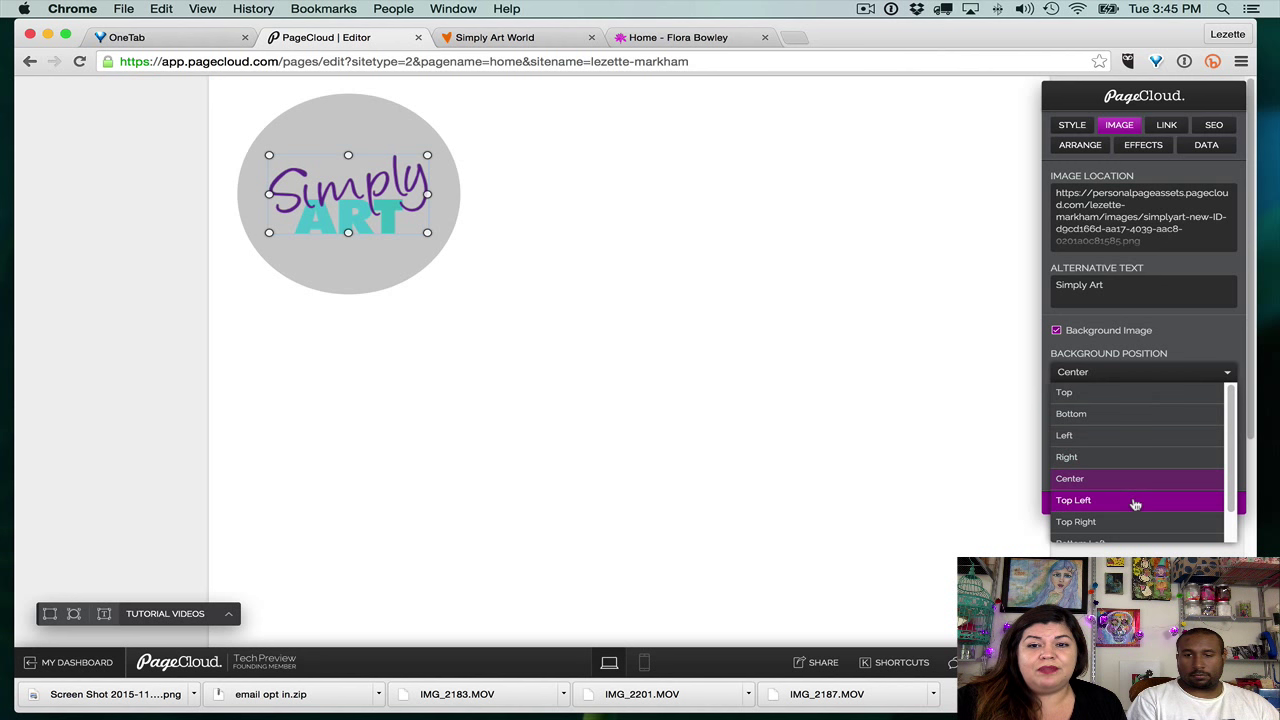
{"action": "scroll", "coordinate": [1135, 505], "scroll_direction": "down", "scroll_amount": 1}
{"action": "left_click", "coordinate": [1166, 360]}
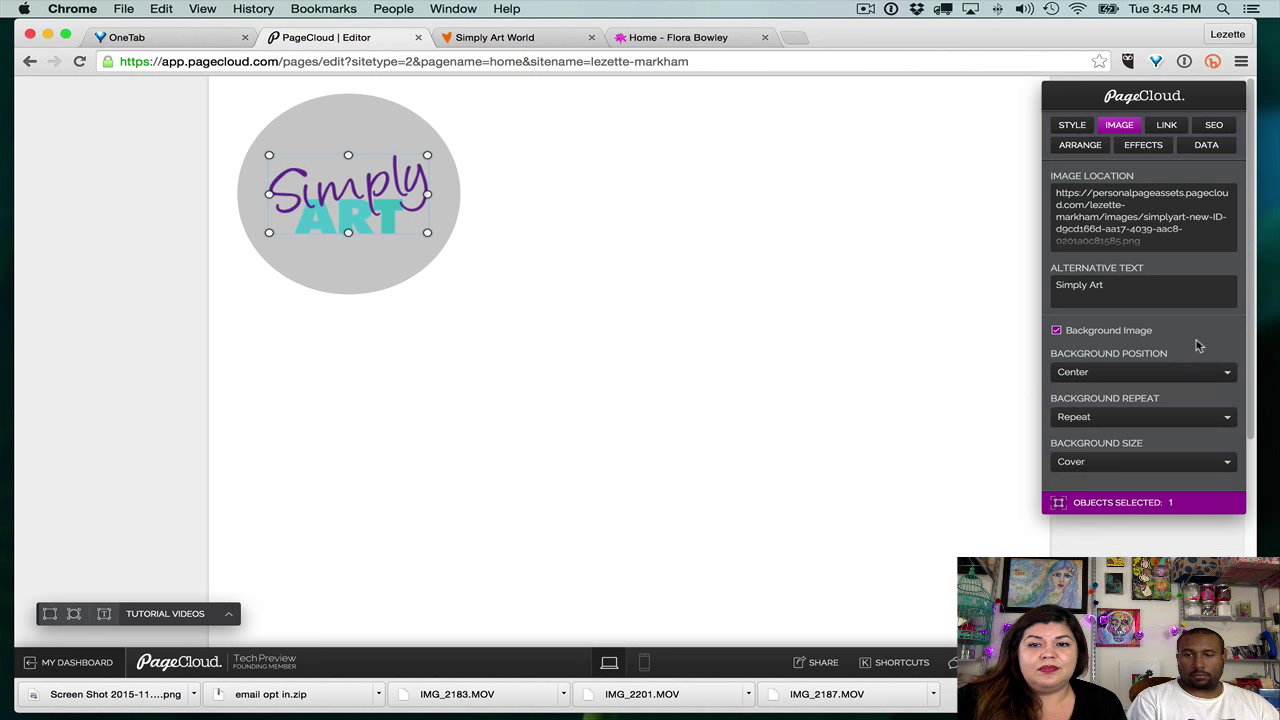
{"action": "left_click", "coordinate": [1150, 465]}
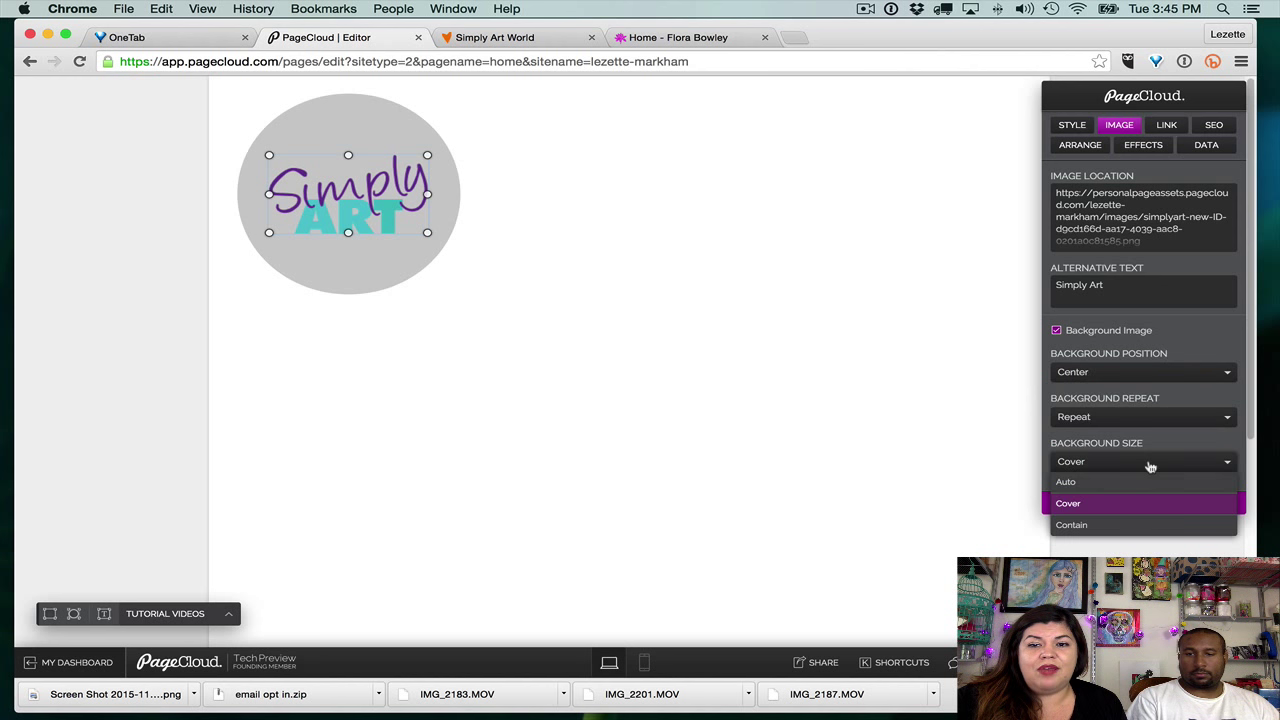
{"action": "left_click", "coordinate": [1164, 336]}
{"action": "left_click", "coordinate": [1056, 330]}
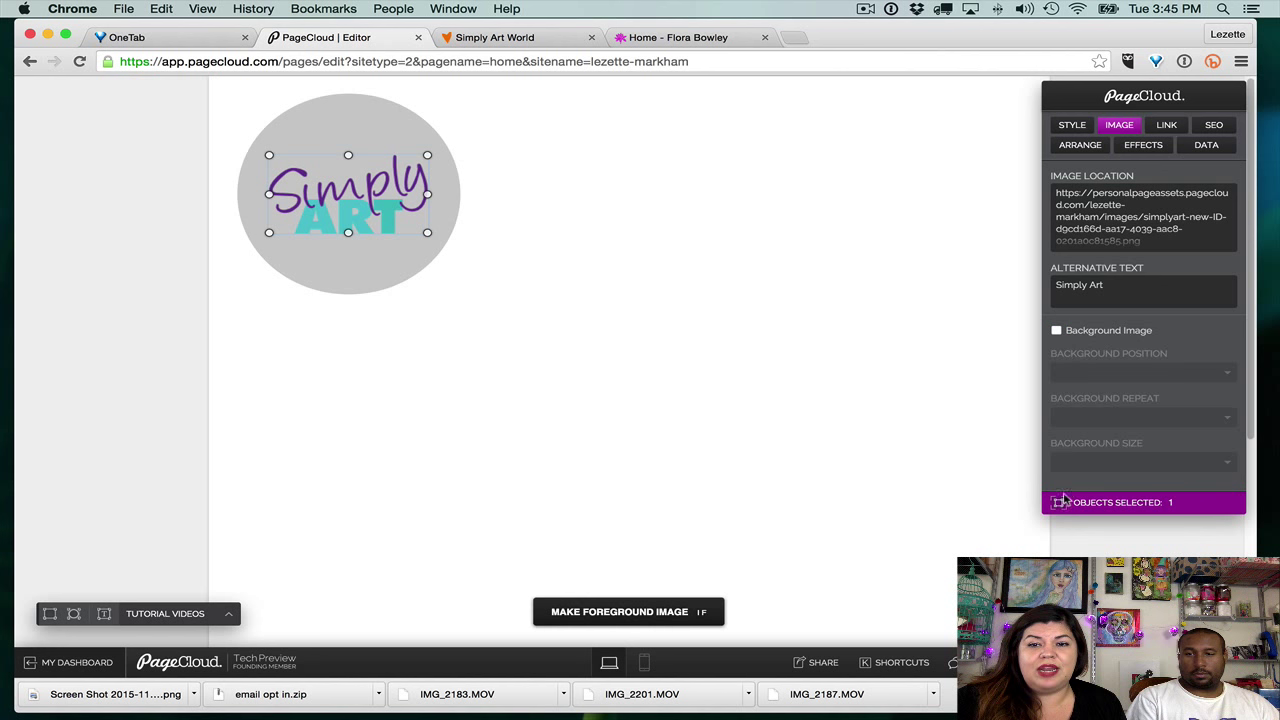
{"action": "left_click", "coordinate": [481, 328]}
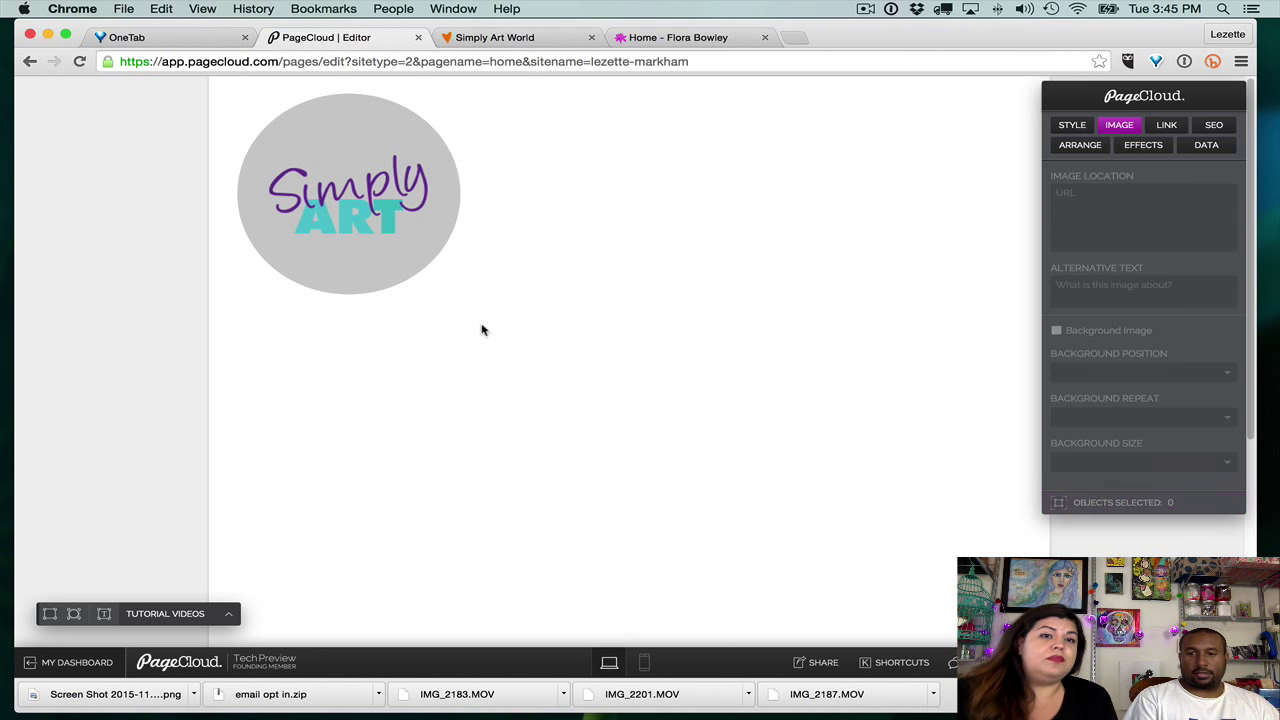
- Try light blue, light purple, orange and bright green fills on the circle behind the logo
{"action": "left_click", "coordinate": [363, 288]}
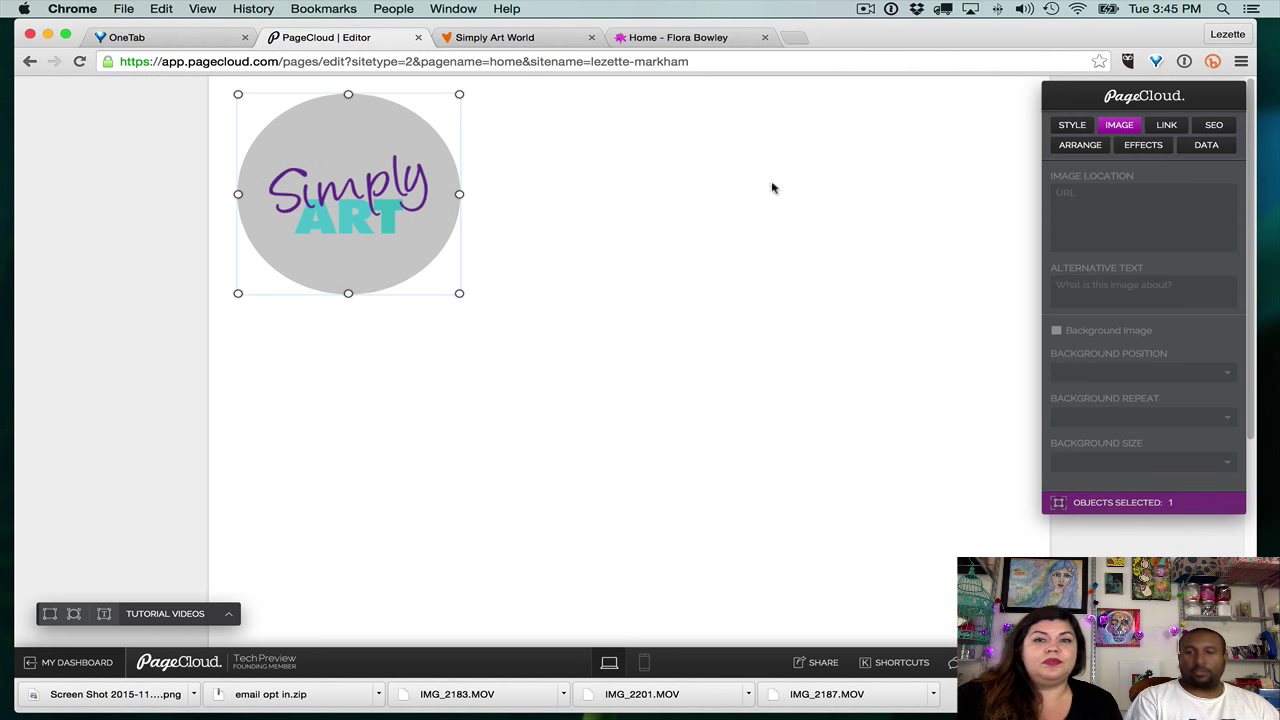
{"action": "left_click", "coordinate": [1070, 125]}
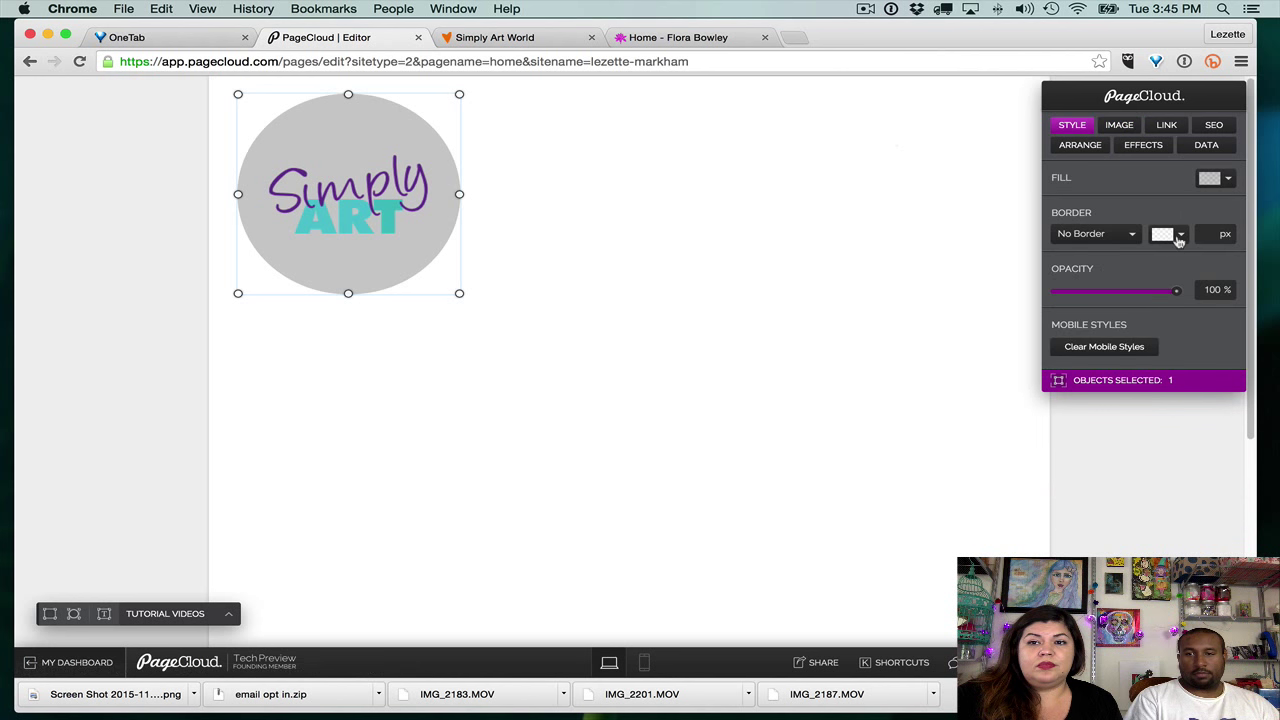
{"action": "left_click", "coordinate": [1222, 181]}
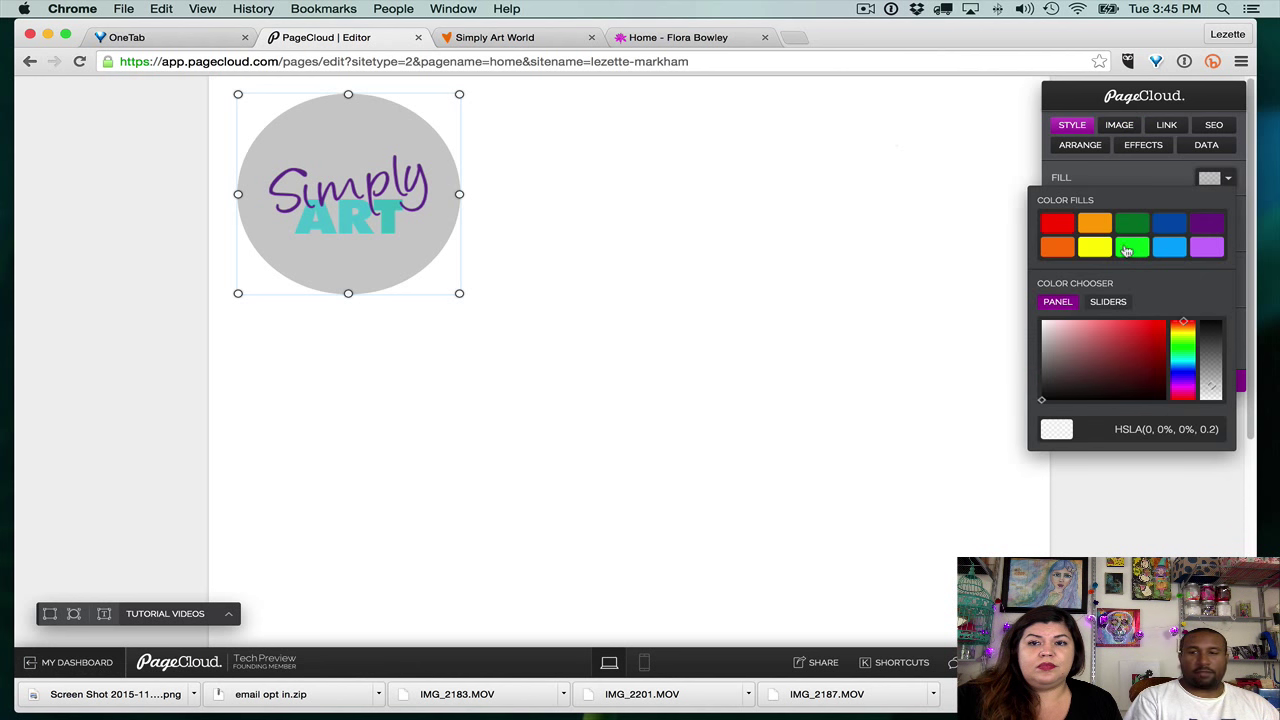
{"action": "left_click", "coordinate": [1170, 247]}
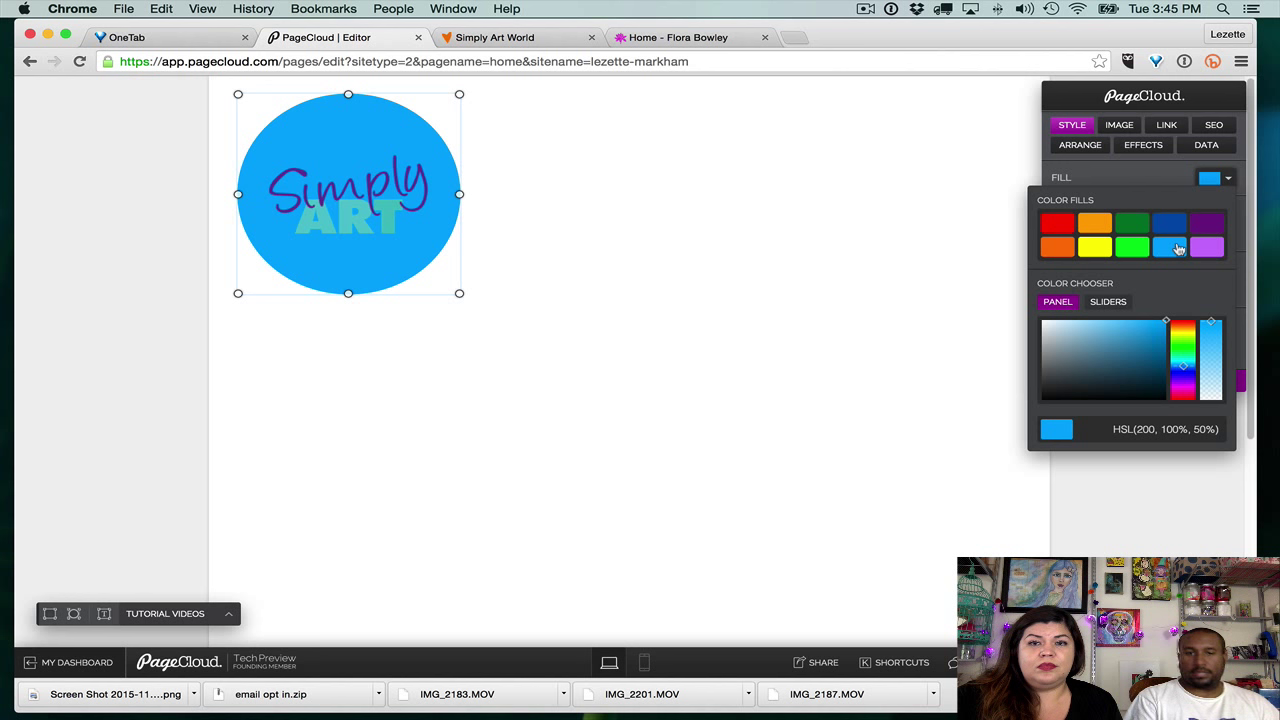
{"action": "left_click", "coordinate": [1208, 250]}
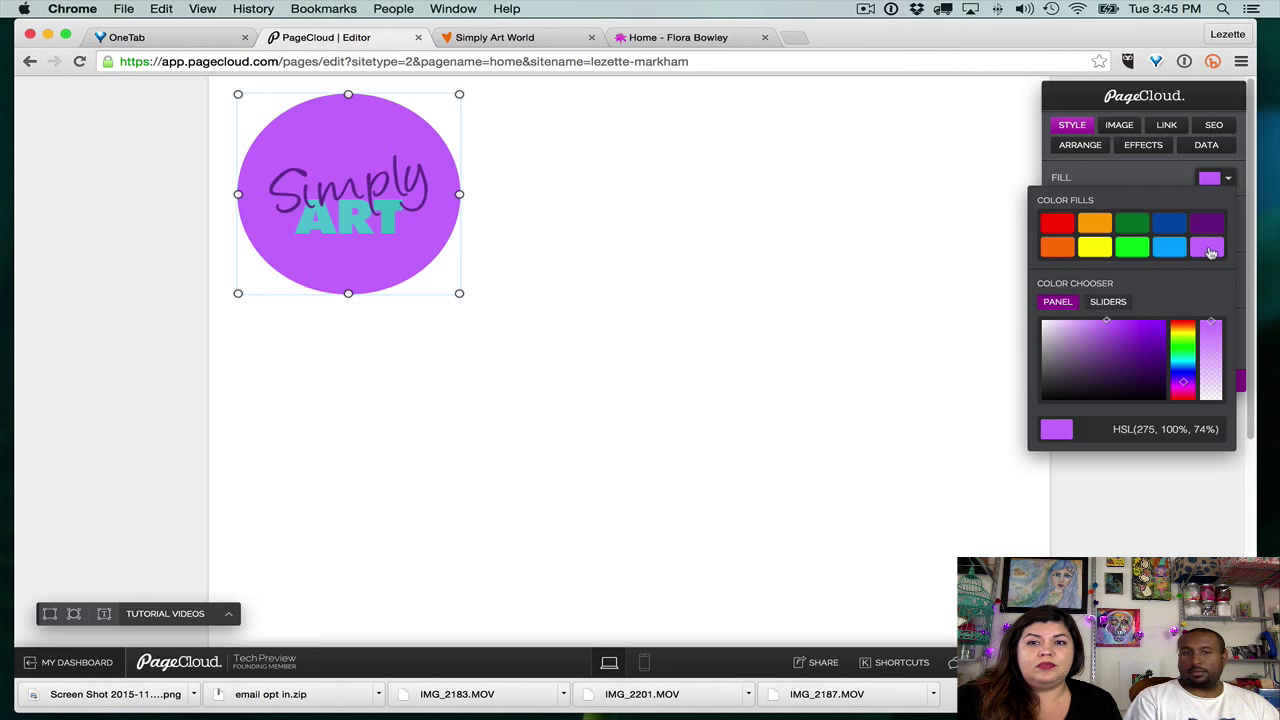
{"action": "left_click", "coordinate": [1096, 229]}
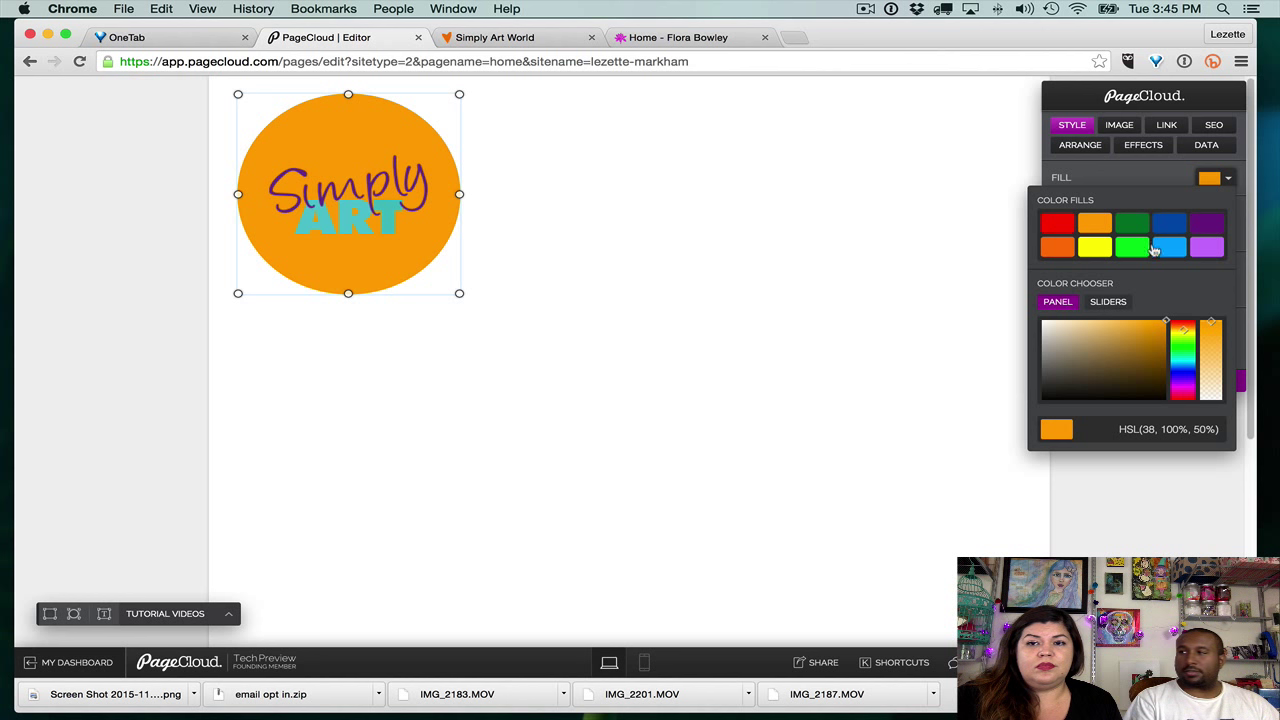
{"action": "left_click", "coordinate": [1135, 251]}
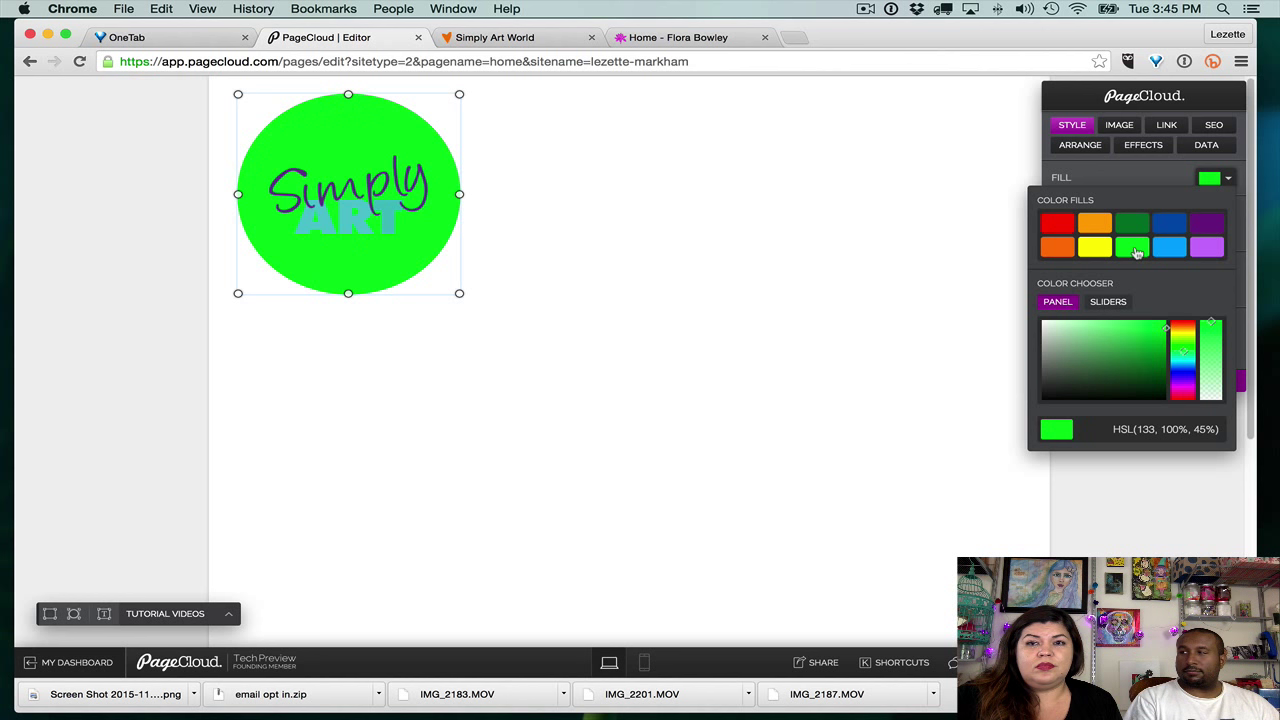
{"action": "left_click", "coordinate": [1228, 180]}
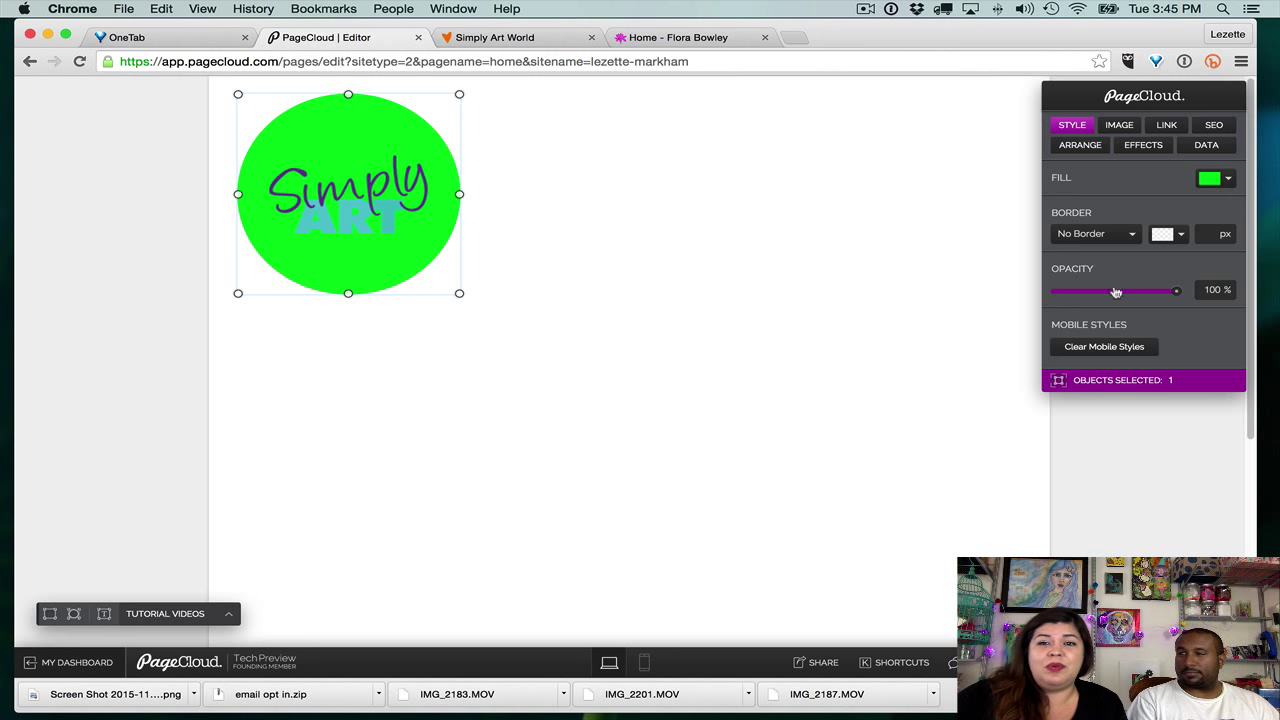
{"action": "left_click", "coordinate": [1228, 179]}
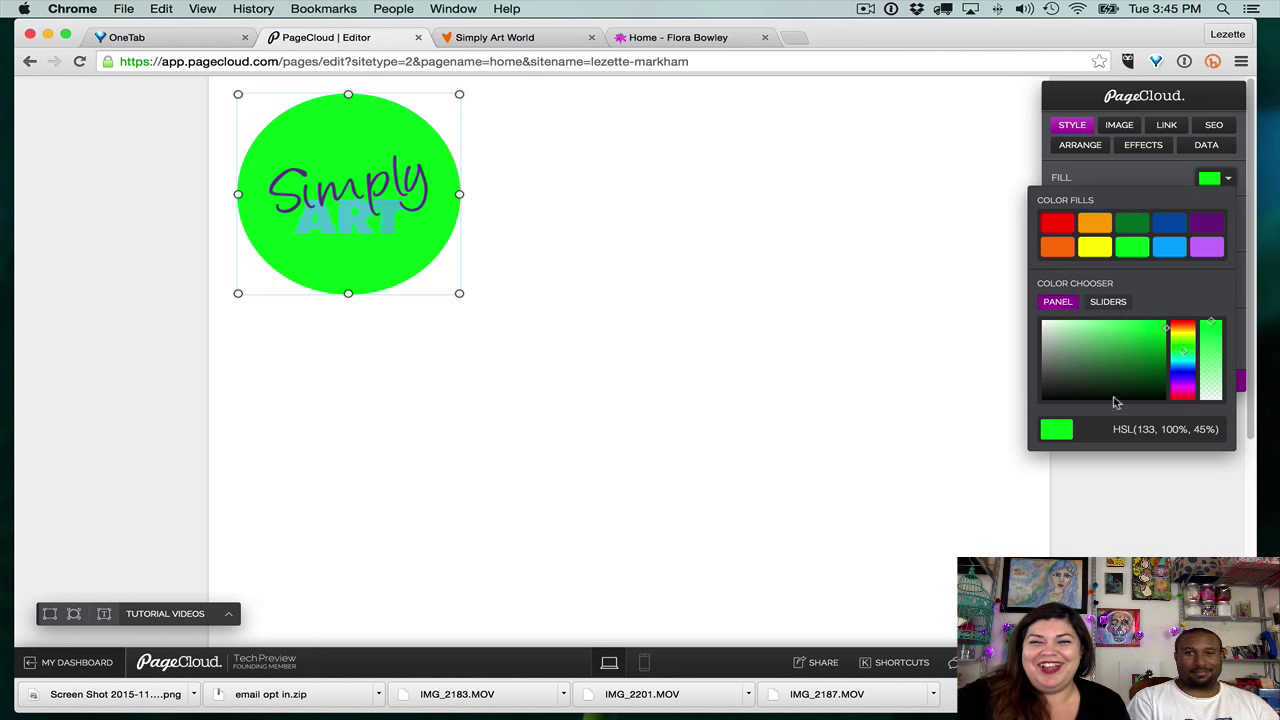
{"action": "left_click", "coordinate": [1228, 180]}
{"action": "left_click", "coordinate": [1228, 180]}
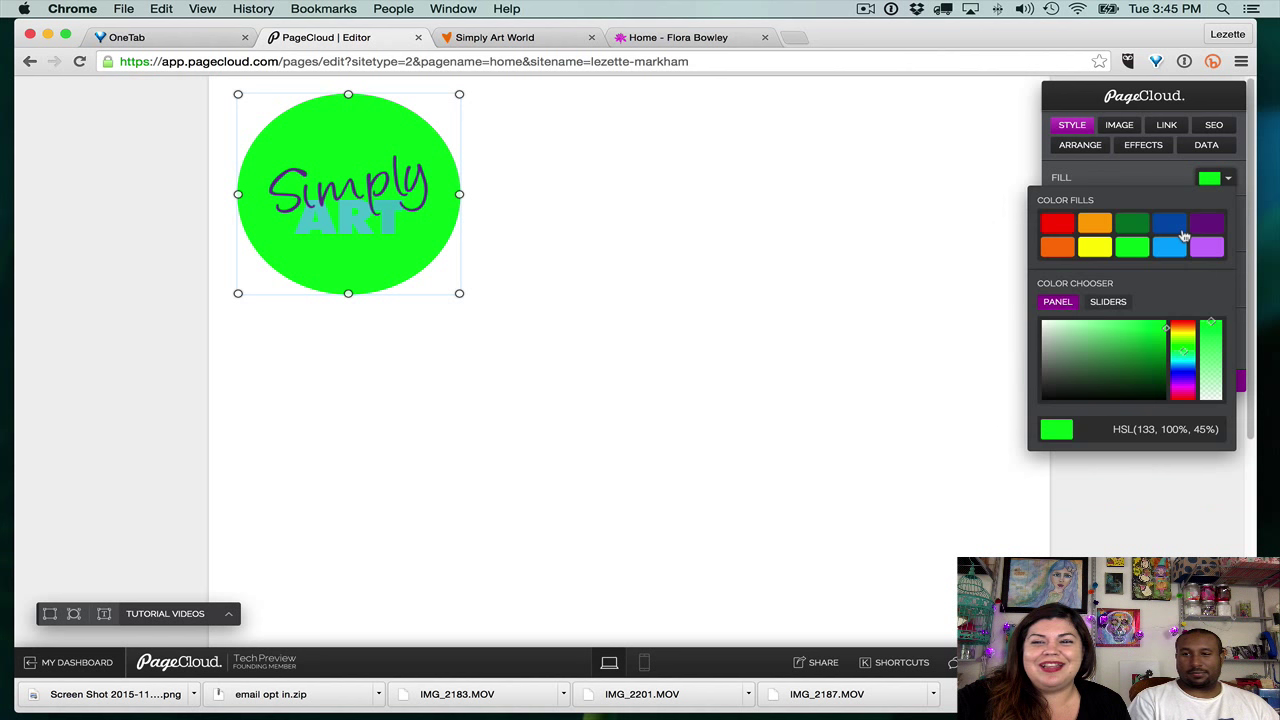
{"action": "left_click", "coordinate": [1168, 180]}
{"action": "left_click", "coordinate": [650, 206]}
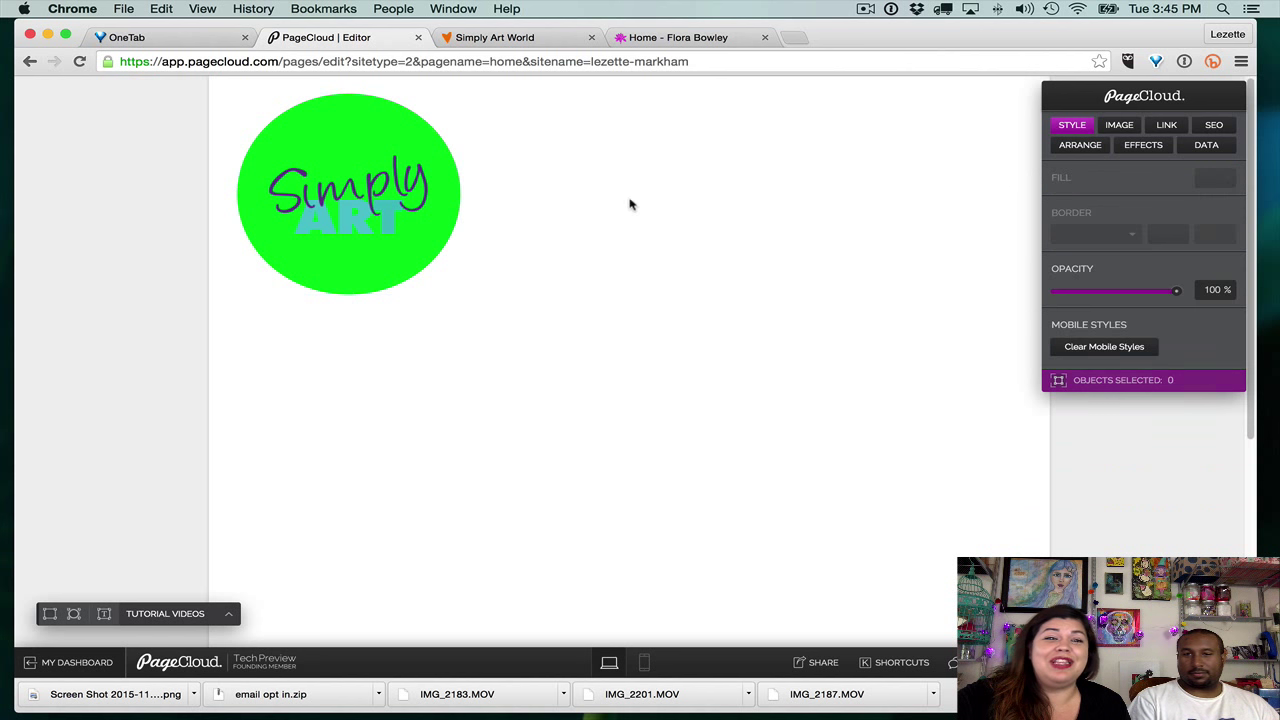
- Delete the circle behind the logo and move the logo into the page's upper-left corner
{"action": "left_click", "coordinate": [357, 146]}
{"action": "key", "text": "Delete"}
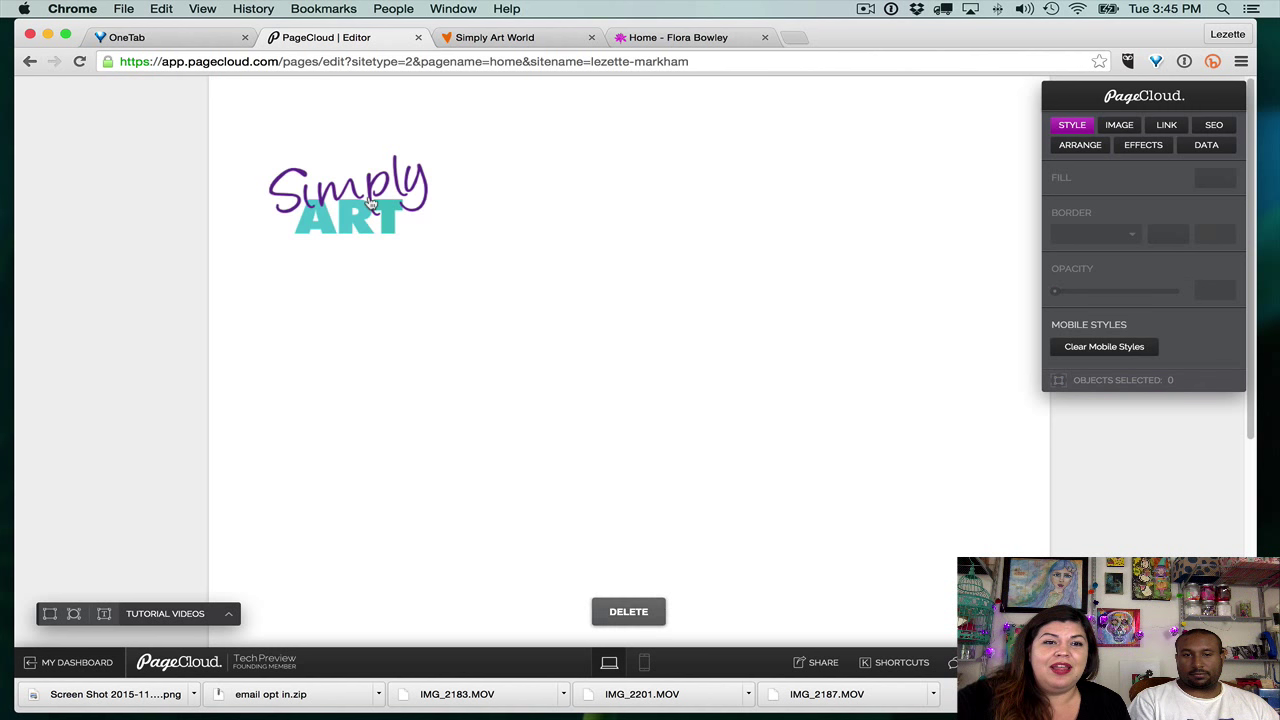
{"action": "left_click_drag", "start_coordinate": [370, 203], "coordinate": [323, 160]}
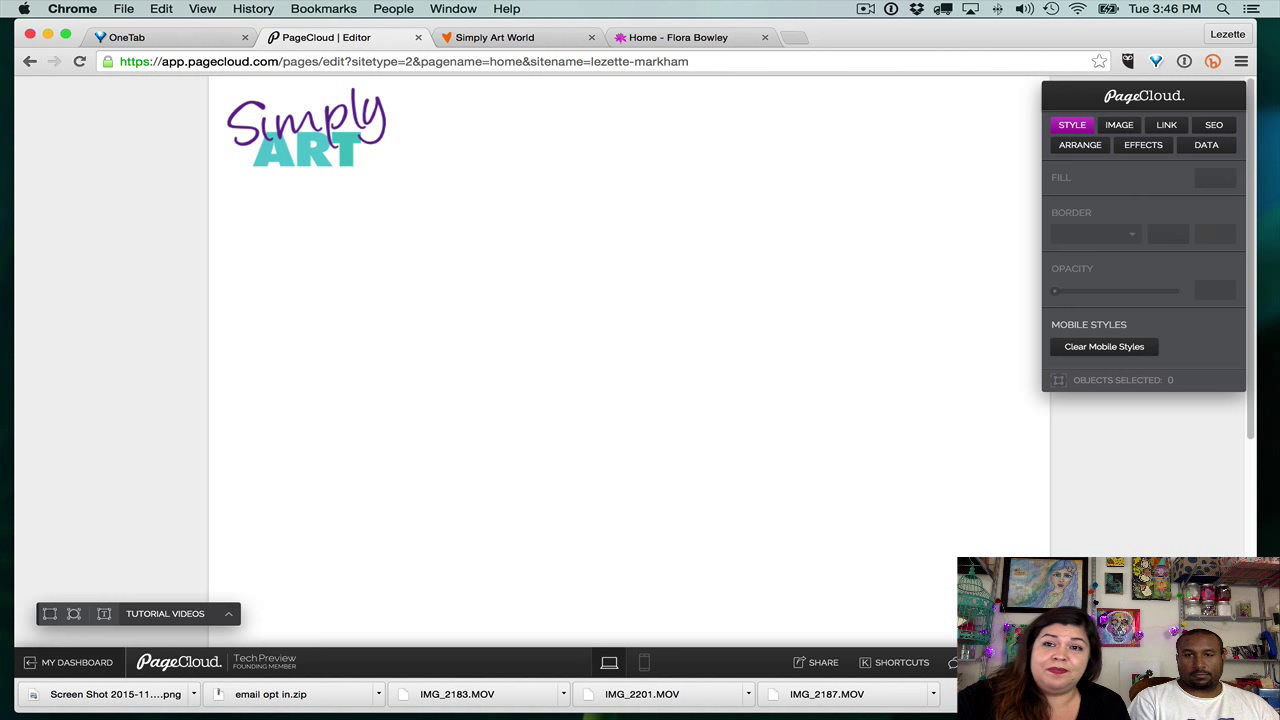
{"action": "left_click", "coordinate": [1132, 127]}
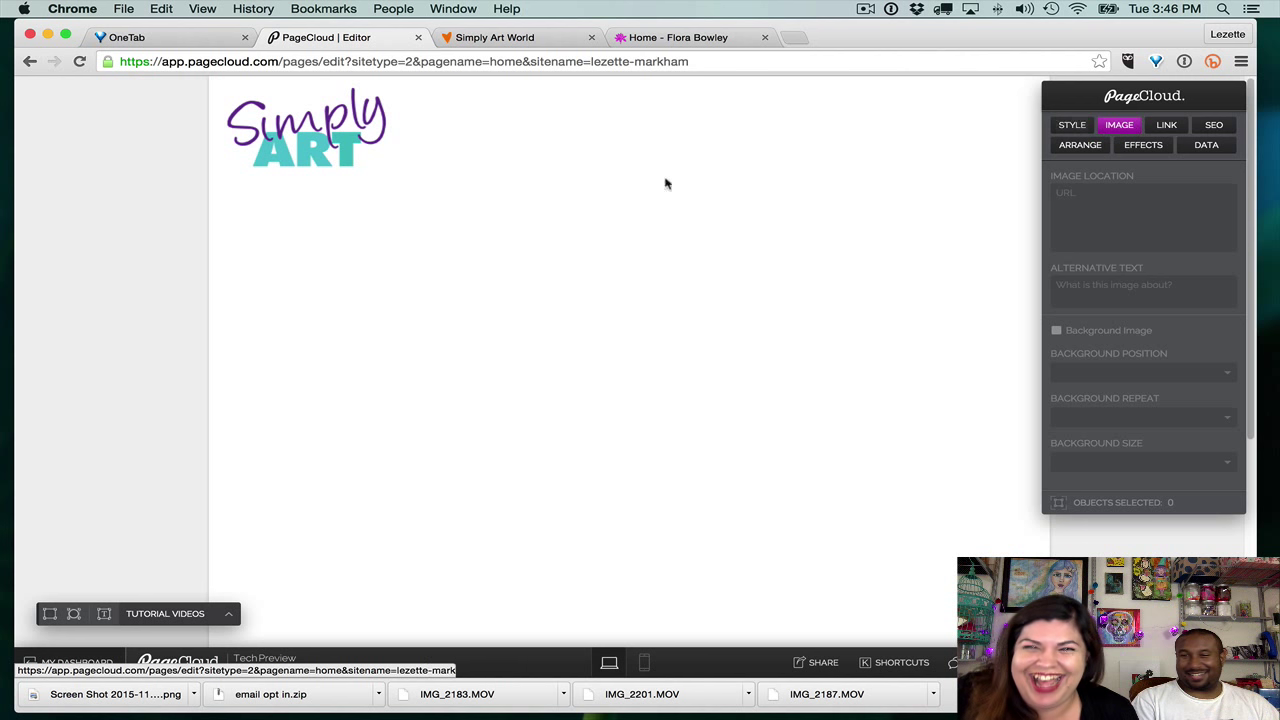
- Add a text block below the logo and clear its placeholder title and paragraphs
{"action": "left_click", "coordinate": [104, 613]}
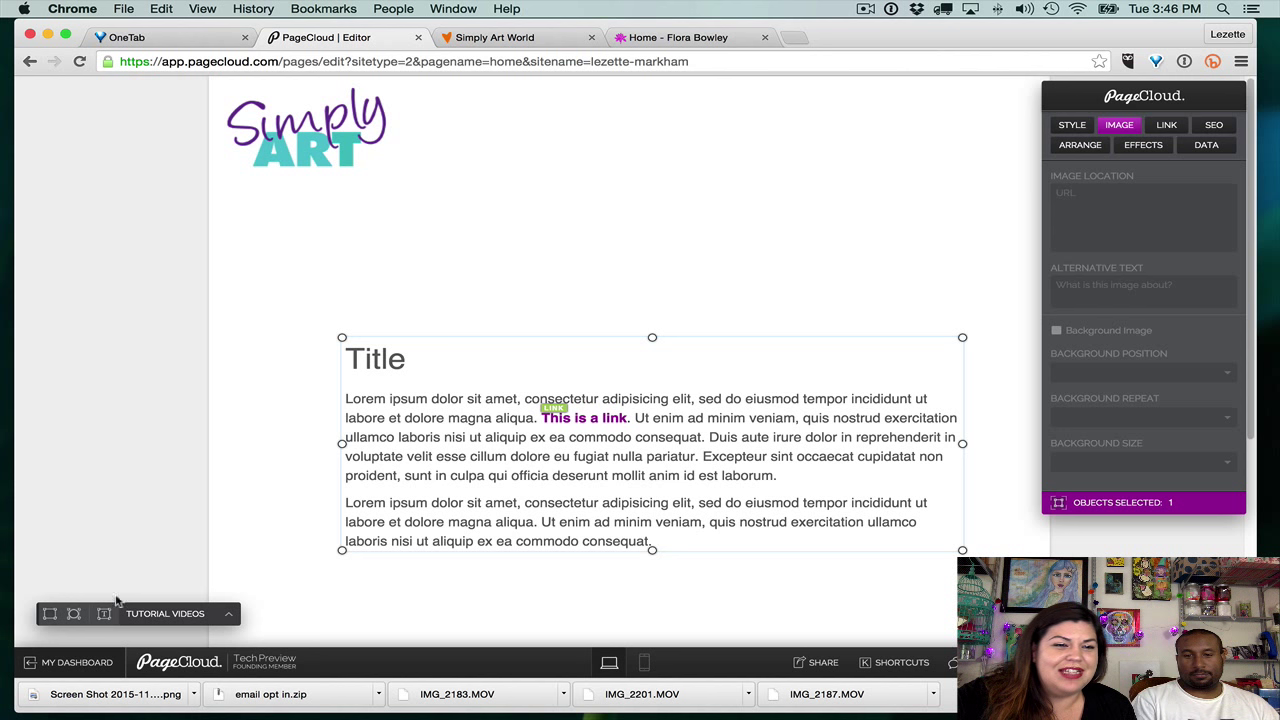
{"action": "double_click", "coordinate": [659, 441]}
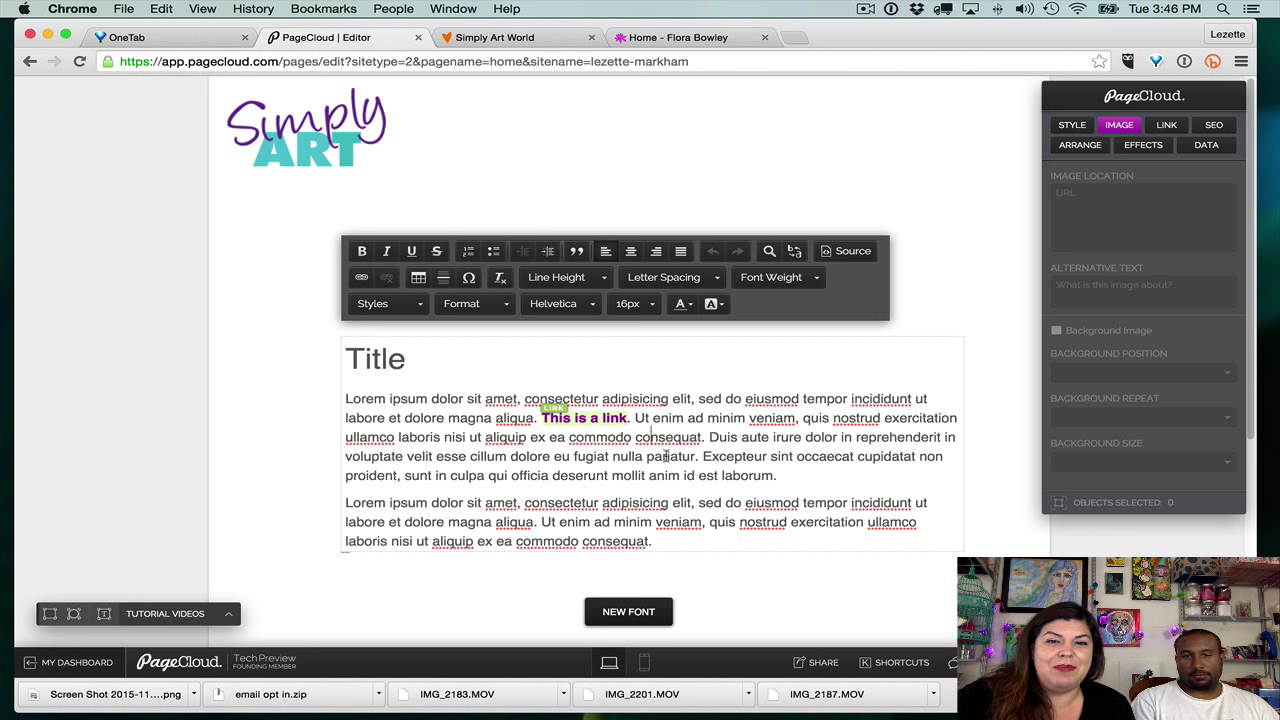
{"action": "left_click_drag", "start_coordinate": [660, 545], "coordinate": [348, 397]}
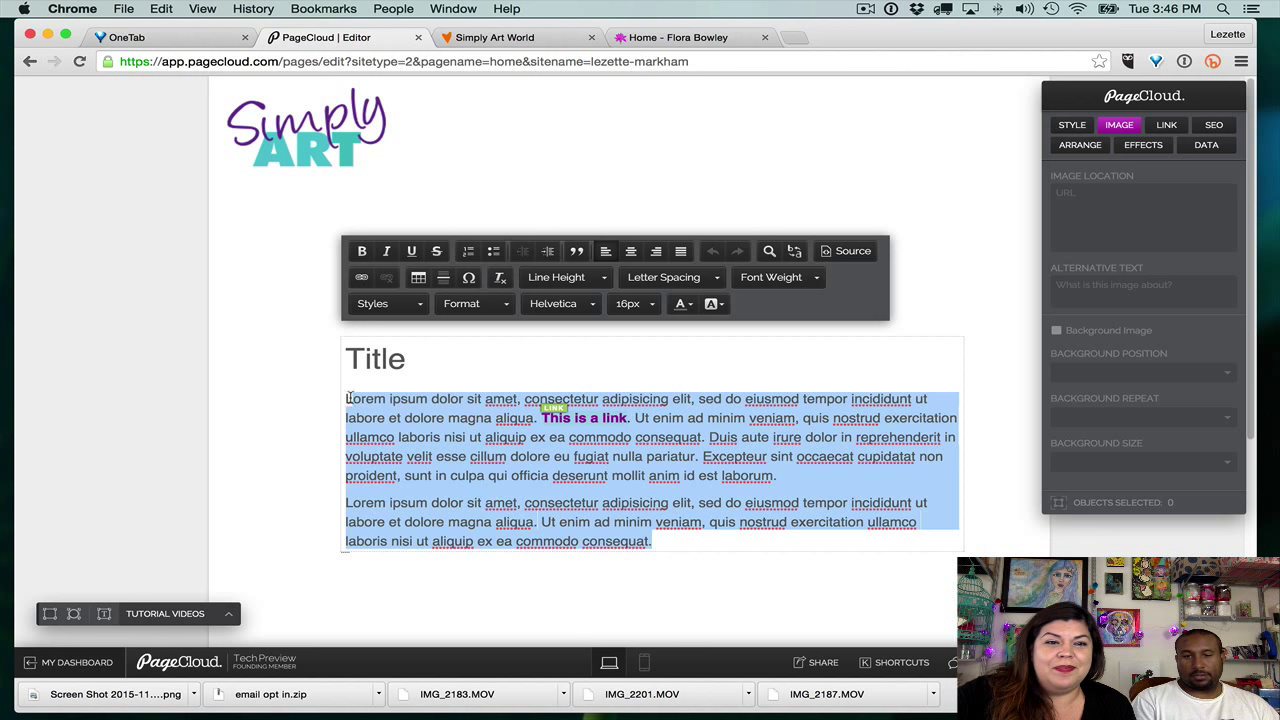
{"action": "key", "text": "BackSpace"}
{"action": "key", "text": "BackSpace"}
{"action": "key", "text": "BackSpace"}
{"action": "key", "text": "BackSpace"}
{"action": "key", "text": "BackSpace"}
{"action": "key", "text": "BackSpace"}
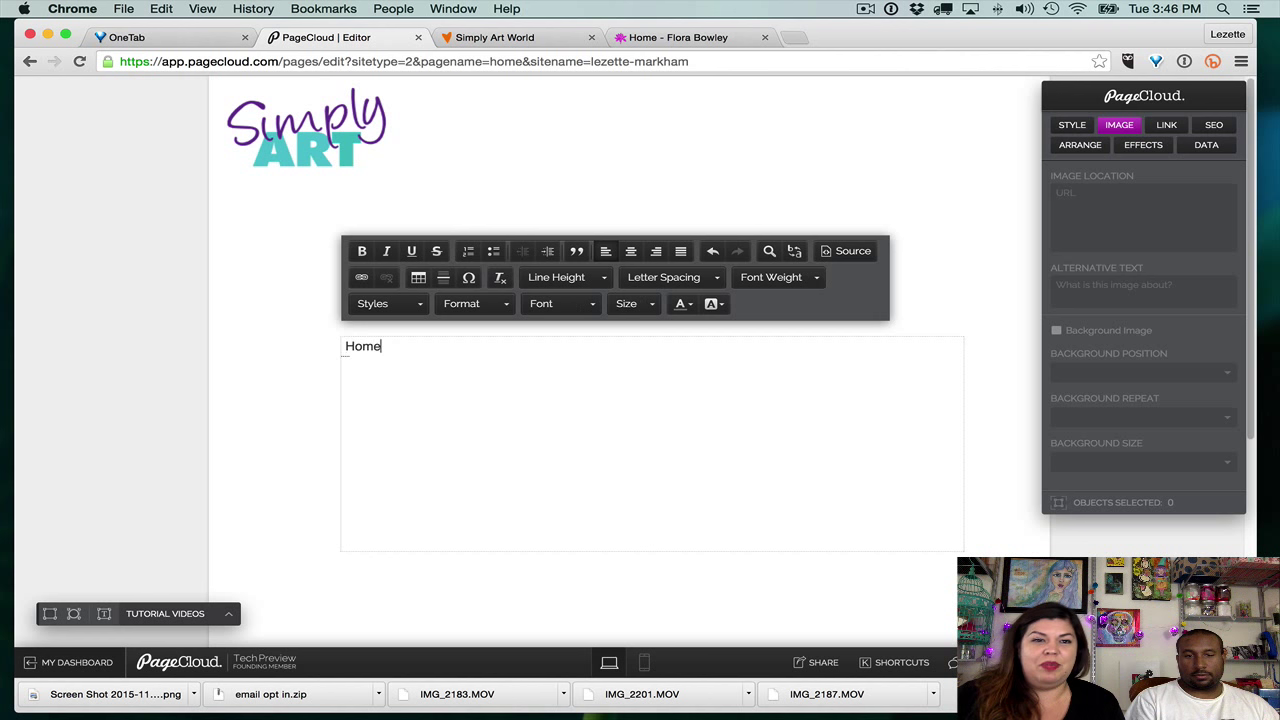
- Finish the Home text in the text block and narrow the block to fit the word
{"action": "key", "text": "BackSpace"}
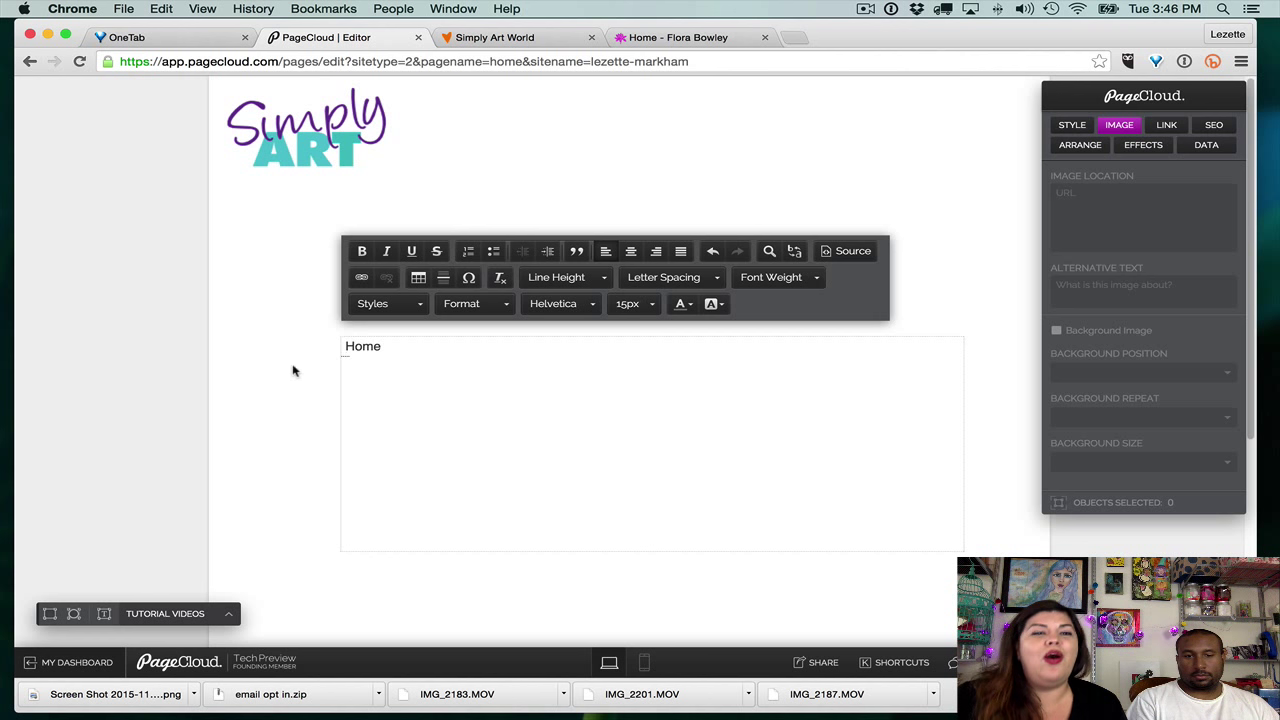
{"action": "key", "text": "Escape"}
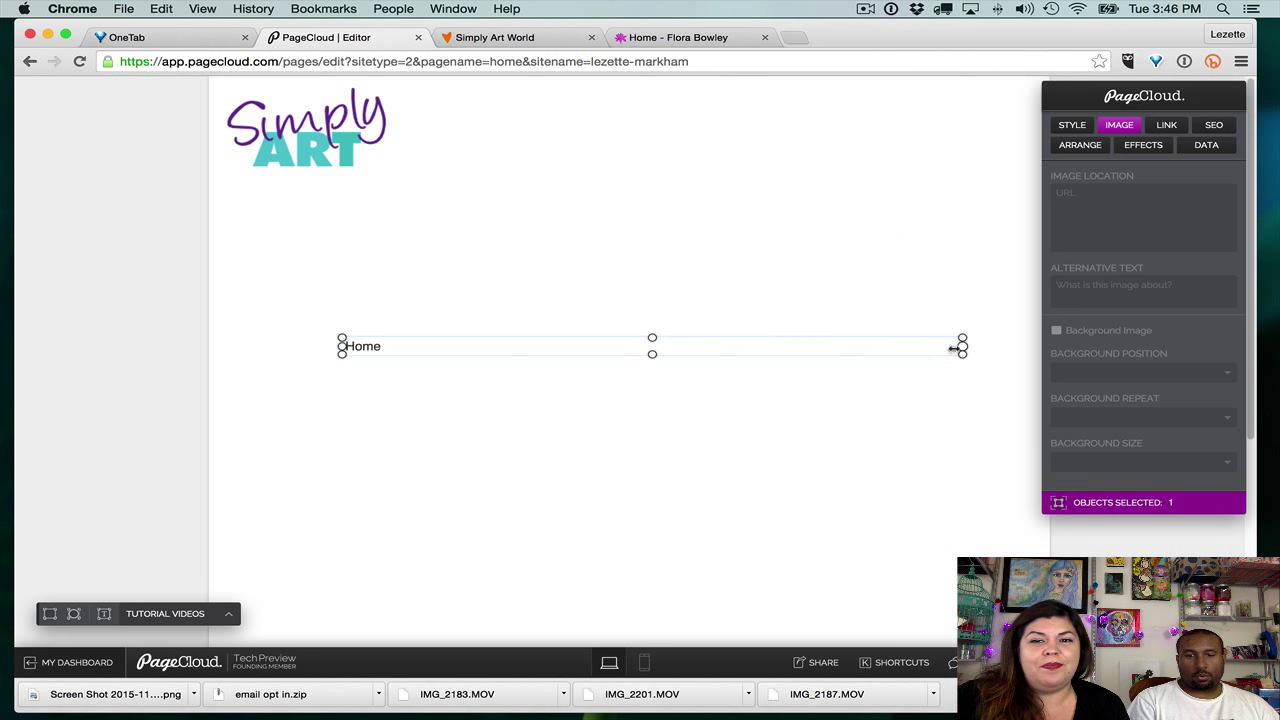
{"action": "left_click_drag", "start_coordinate": [955, 348], "coordinate": [318, 348]}
- Look through the text style and format options, then set the Home text to Georgia at 16px
{"action": "double_click", "coordinate": [380, 346]}
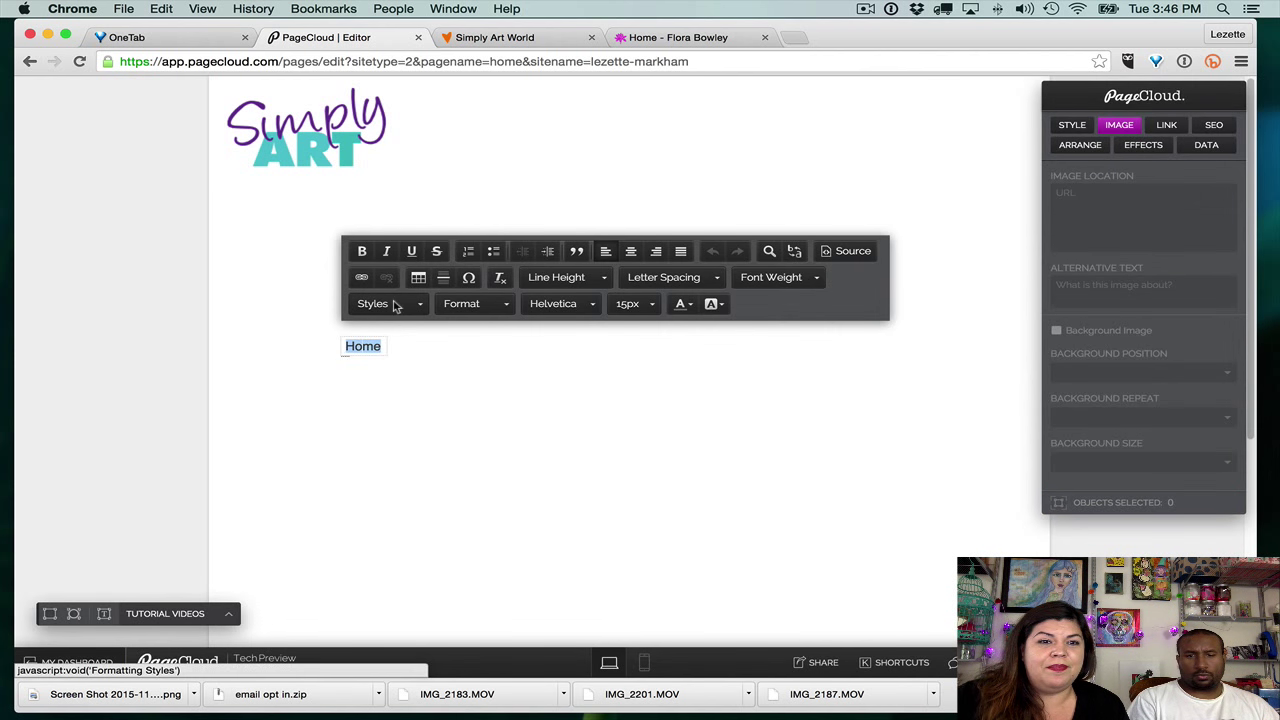
{"action": "left_click", "coordinate": [417, 307]}
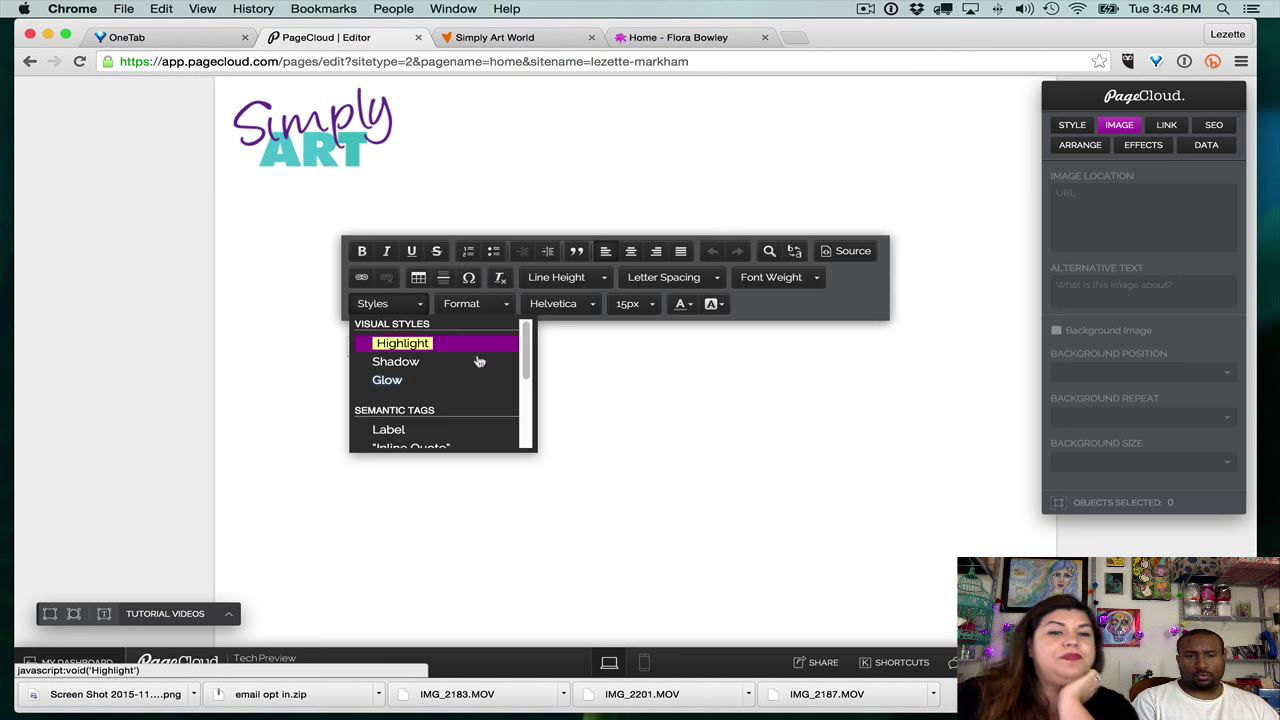
{"action": "scroll", "coordinate": [478, 360], "scroll_direction": "down", "scroll_amount": 5}
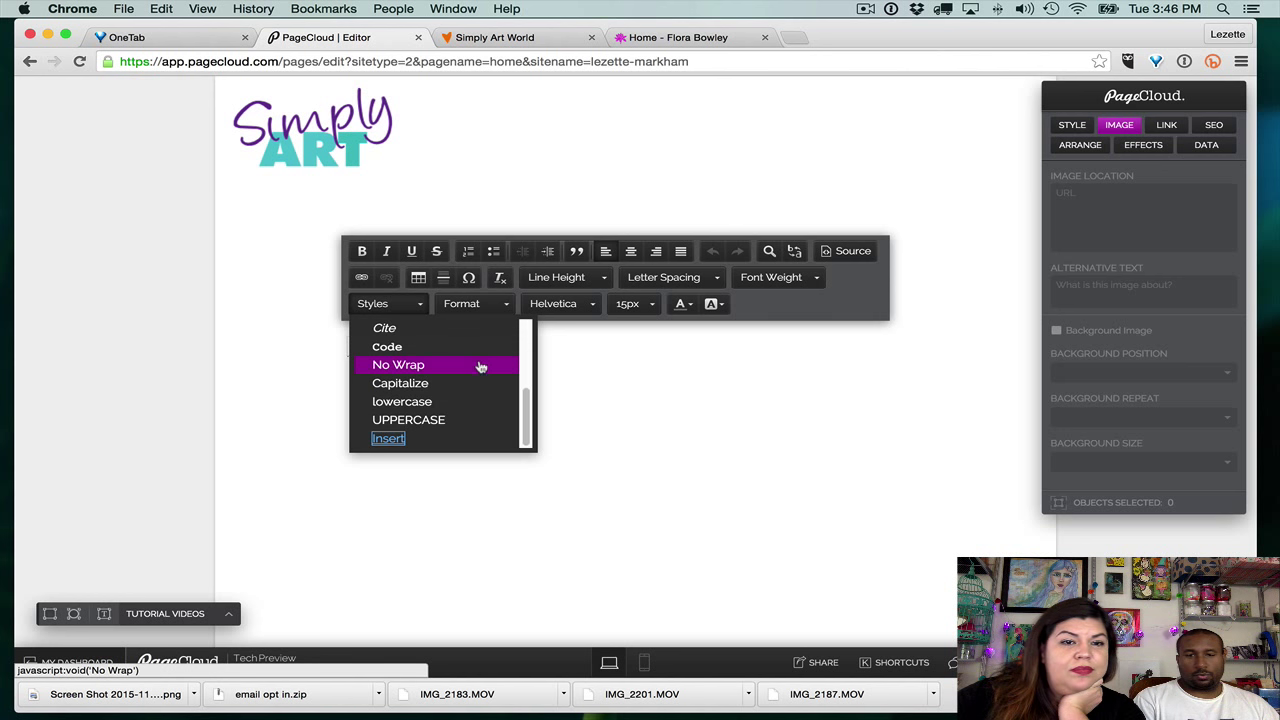
{"action": "left_click", "coordinate": [492, 304]}
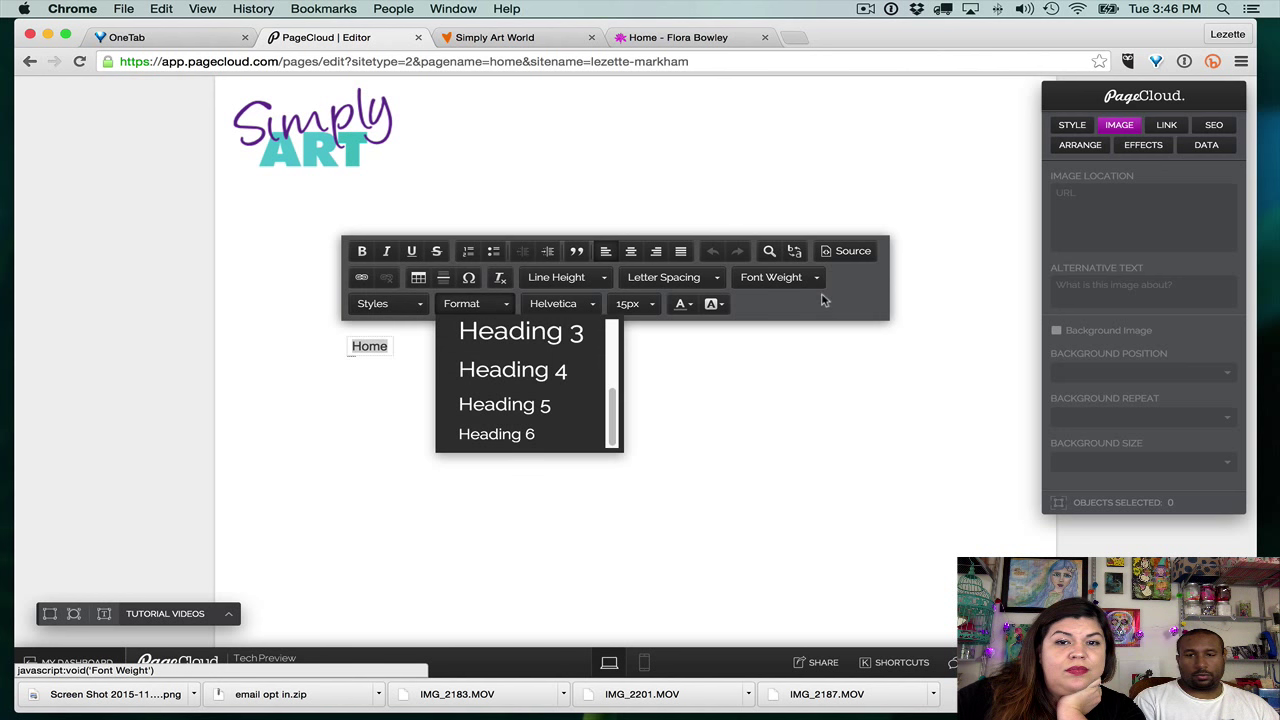
{"action": "left_click", "coordinate": [588, 304]}
{"action": "scroll", "coordinate": [603, 360], "scroll_direction": "down", "scroll_amount": 2}
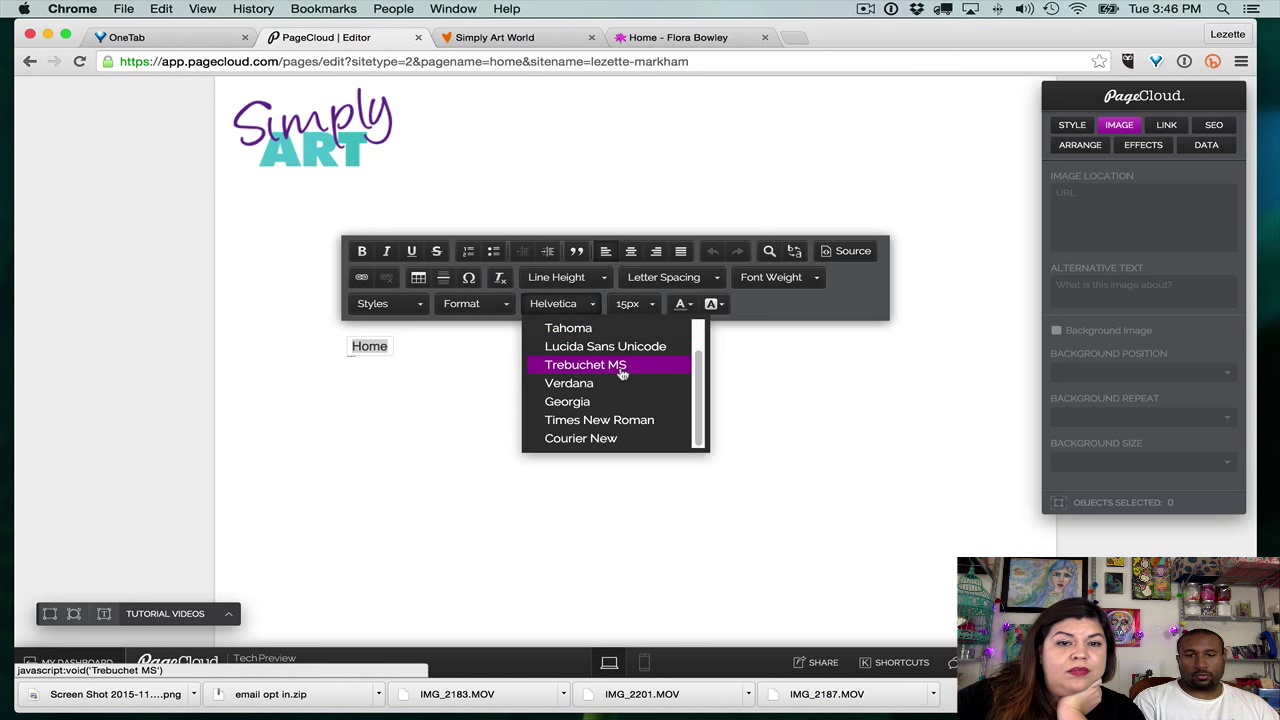
{"action": "left_click", "coordinate": [614, 403]}
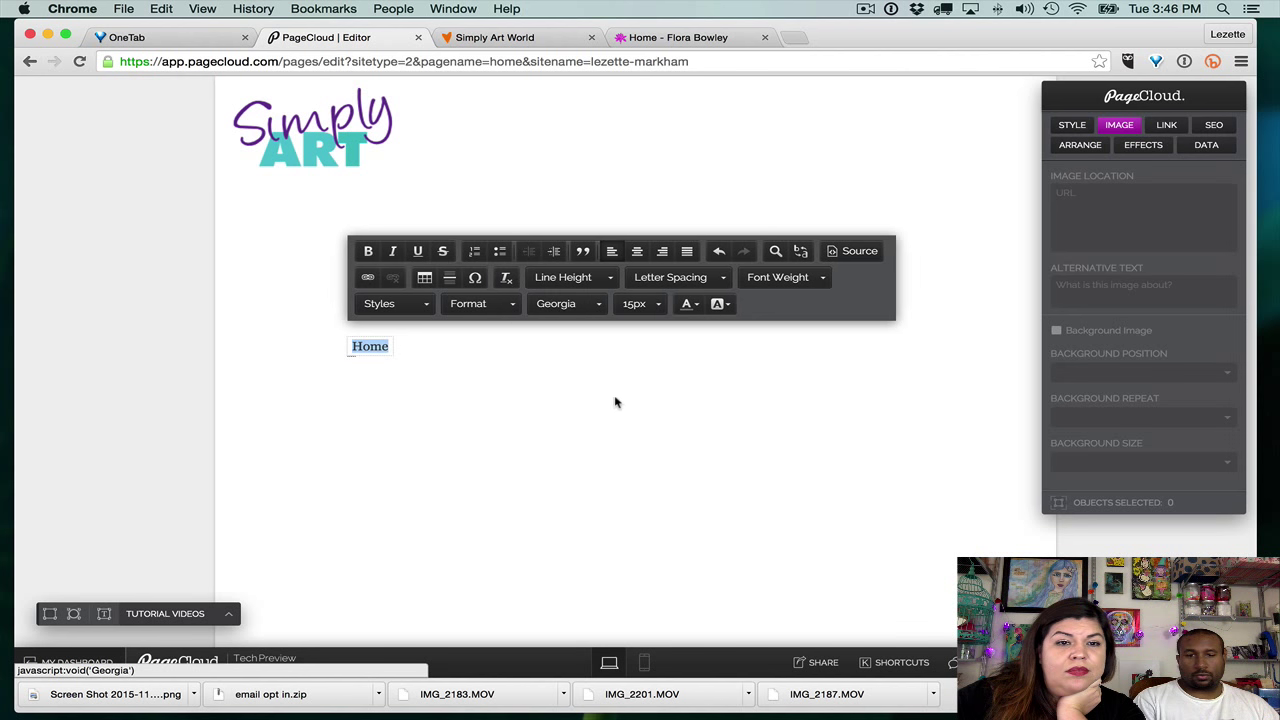
{"action": "left_click", "coordinate": [643, 304]}
{"action": "left_click", "coordinate": [660, 442]}
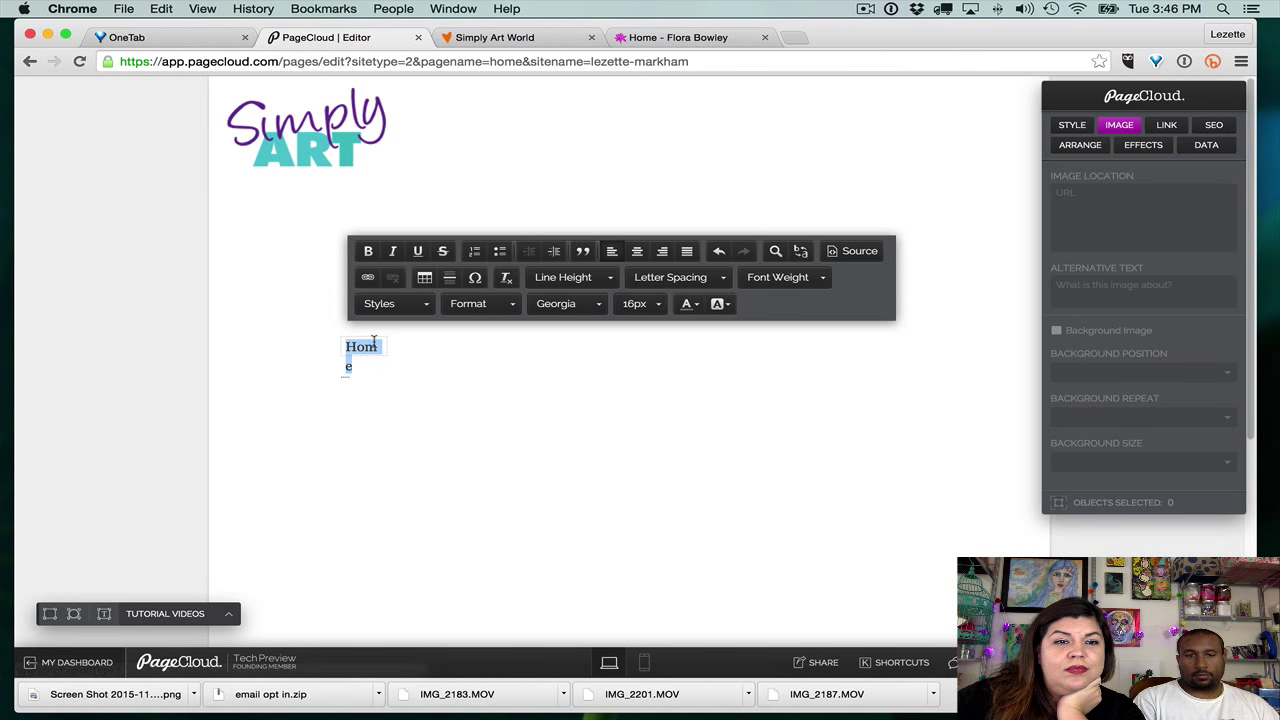
- Move the Home text block beside the logo and copy it three times along the same row
{"action": "key", "text": "Escape"}
{"action": "left_click_drag", "start_coordinate": [386, 347], "coordinate": [445, 166]}
{"action": "left_click", "coordinate": [445, 166]}
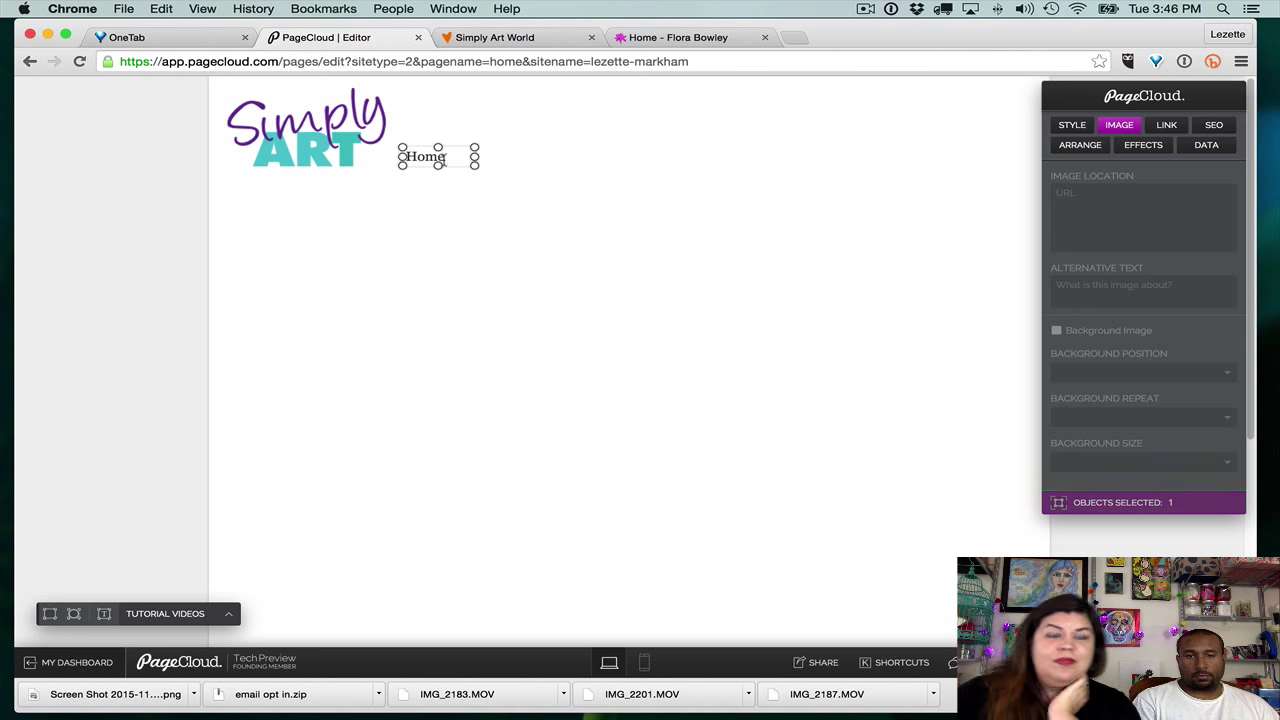
{"action": "left_click_drag", "start_coordinate": [449, 158], "coordinate": [676, 157]}
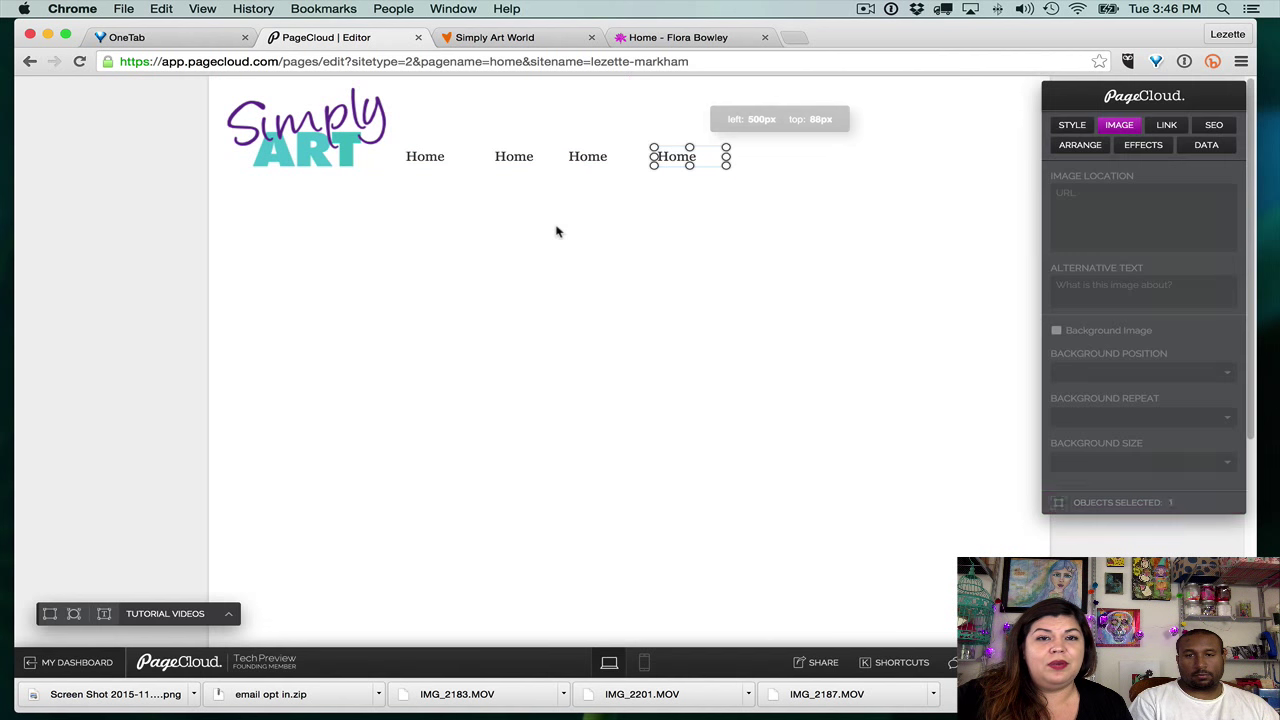
{"action": "left_click", "coordinate": [557, 231]}
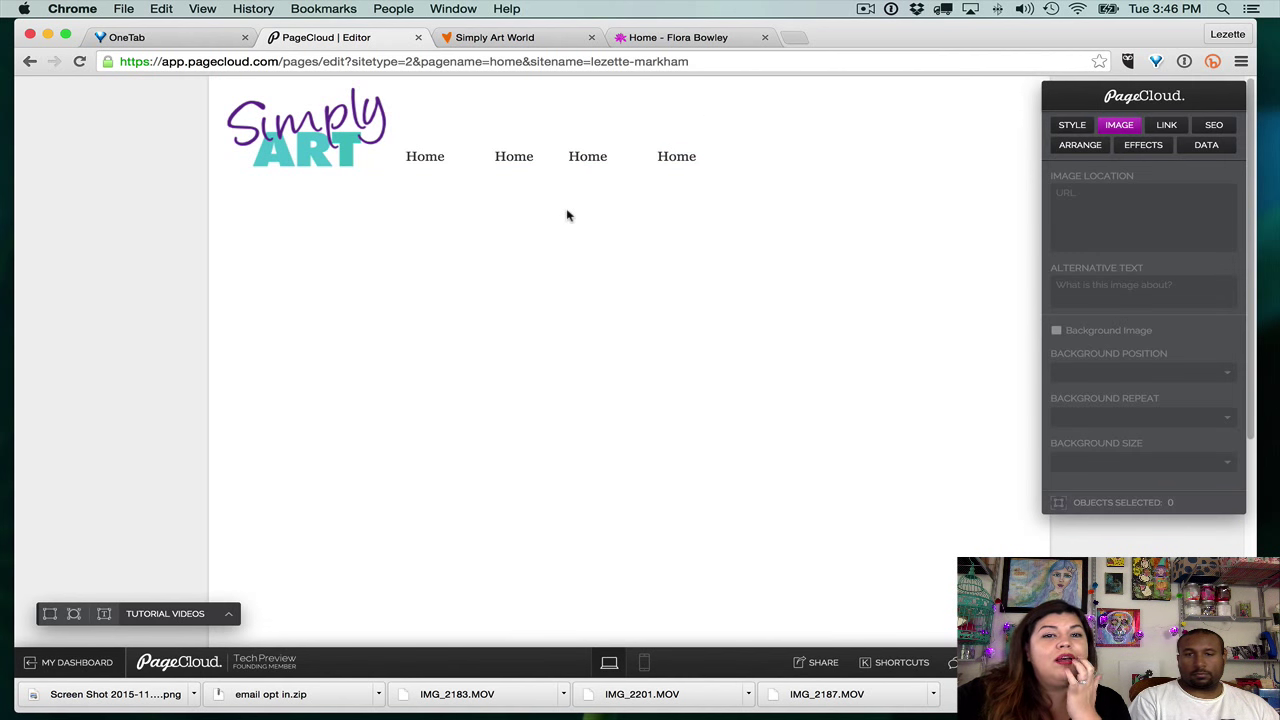
{"action": "left_click", "coordinate": [431, 159]}
{"action": "left_click", "coordinate": [527, 167], "text": "shift"}
{"action": "left_click", "coordinate": [594, 166], "text": "shift"}
{"action": "left_click", "coordinate": [676, 160], "text": "shift"}
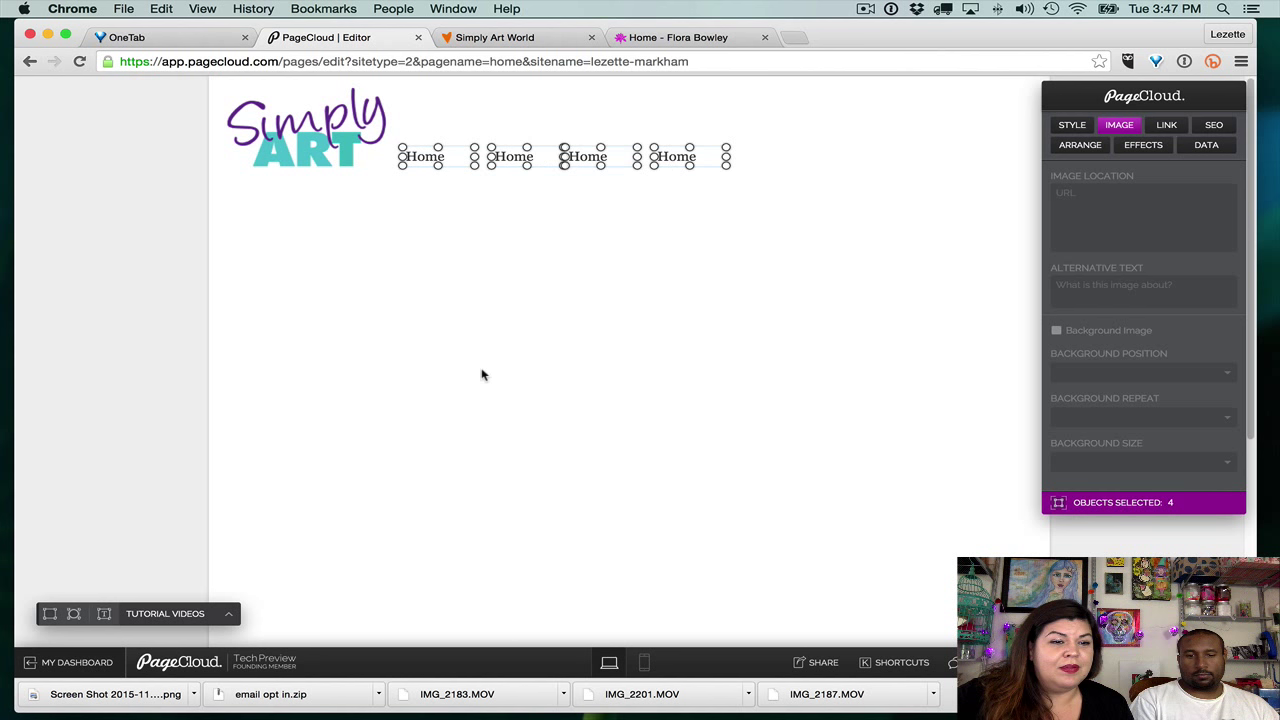
{"action": "left_click", "coordinate": [624, 205]}
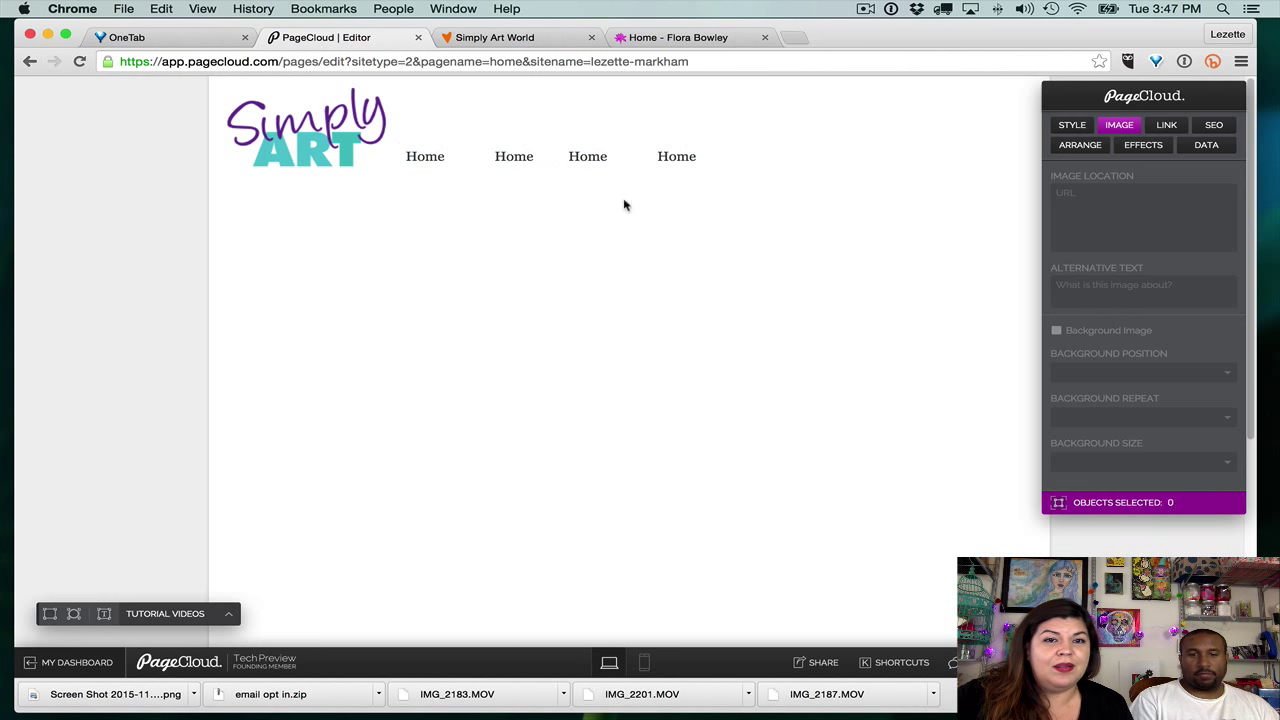
- Select all four Home labels and distribute them horizontally
{"action": "left_click", "coordinate": [446, 158]}
{"action": "left_click", "coordinate": [522, 160]}
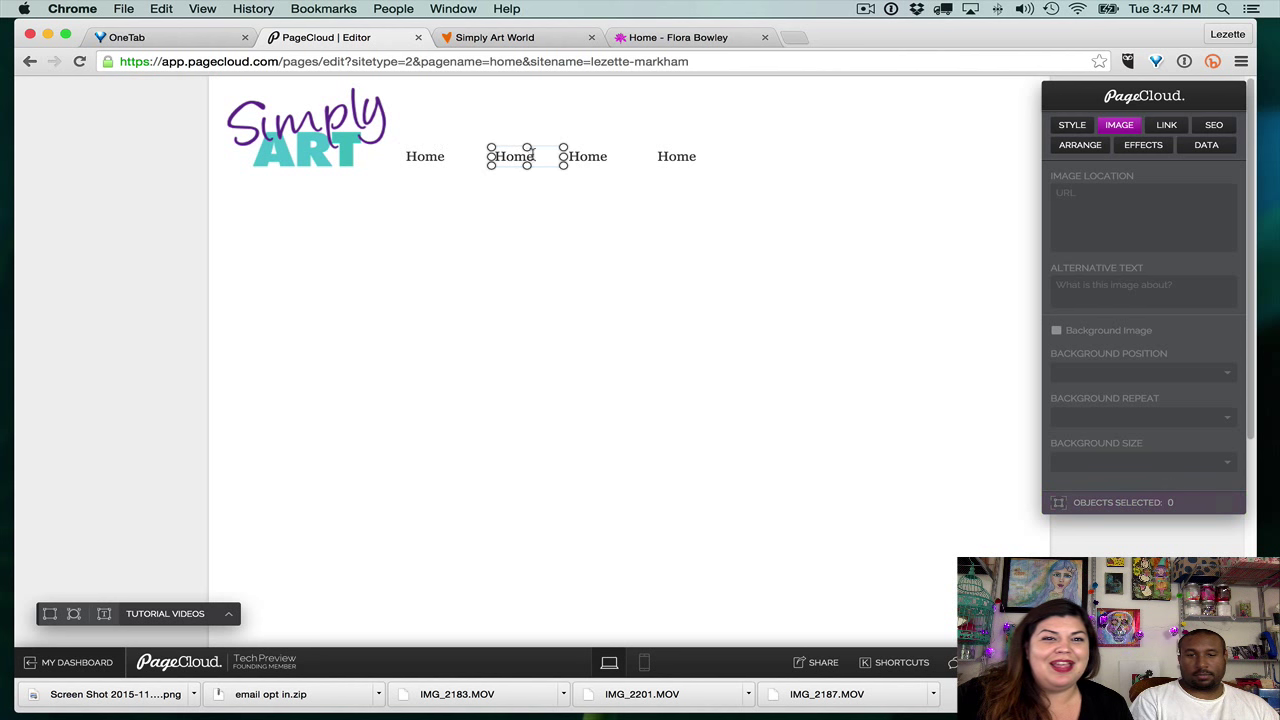
{"action": "left_click", "coordinate": [437, 160], "text": "shift"}
{"action": "left_click", "coordinate": [603, 163], "text": "shift"}
{"action": "left_click", "coordinate": [688, 162], "text": "shift"}
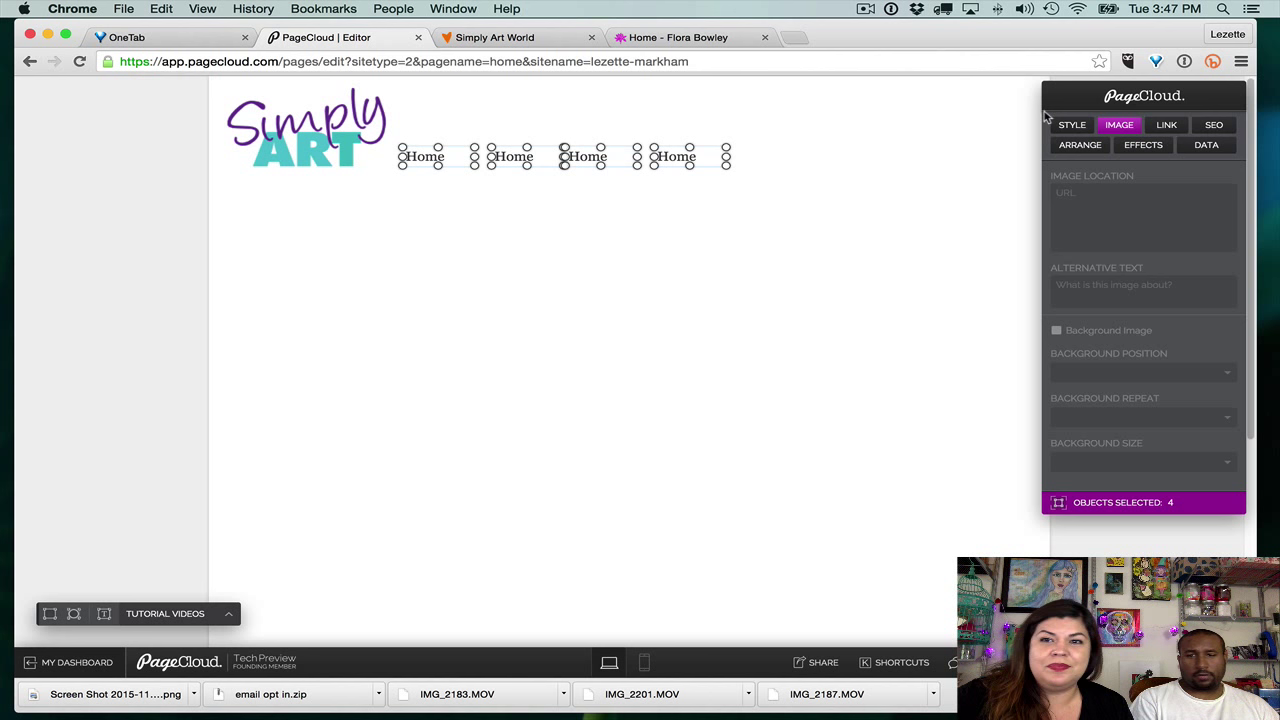
{"action": "left_click", "coordinate": [1082, 149]}
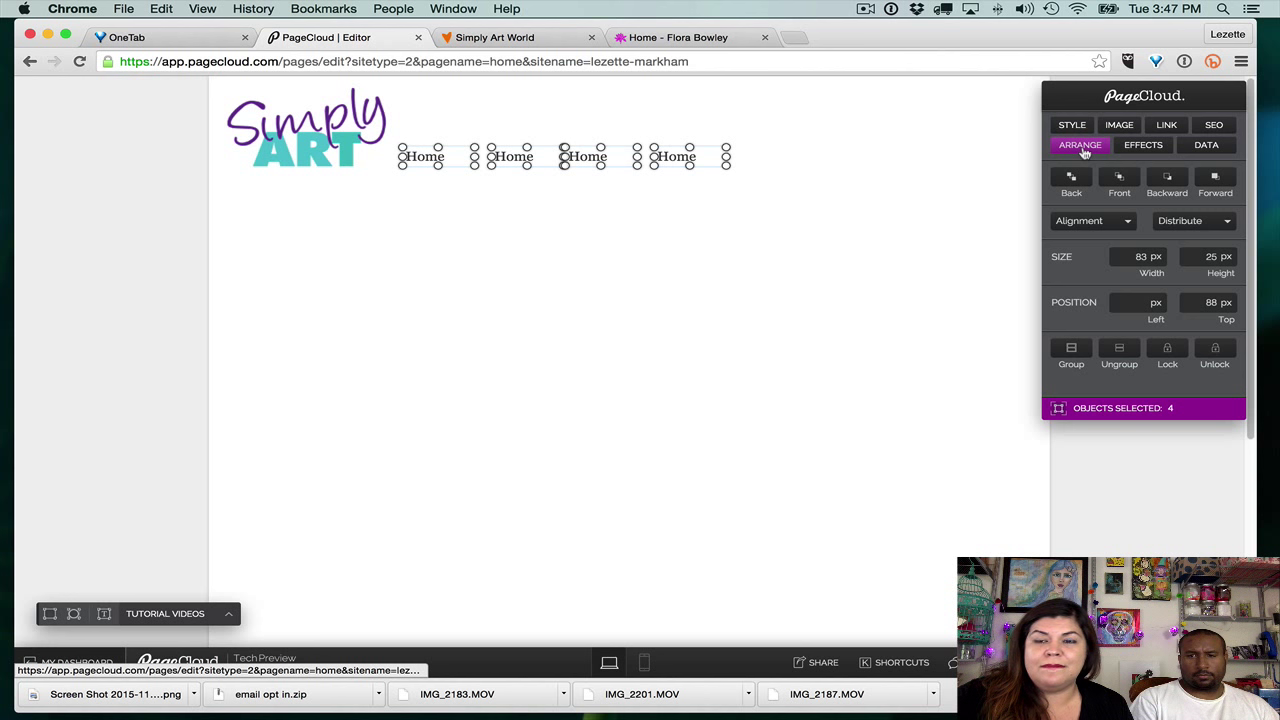
{"action": "left_click", "coordinate": [1124, 222]}
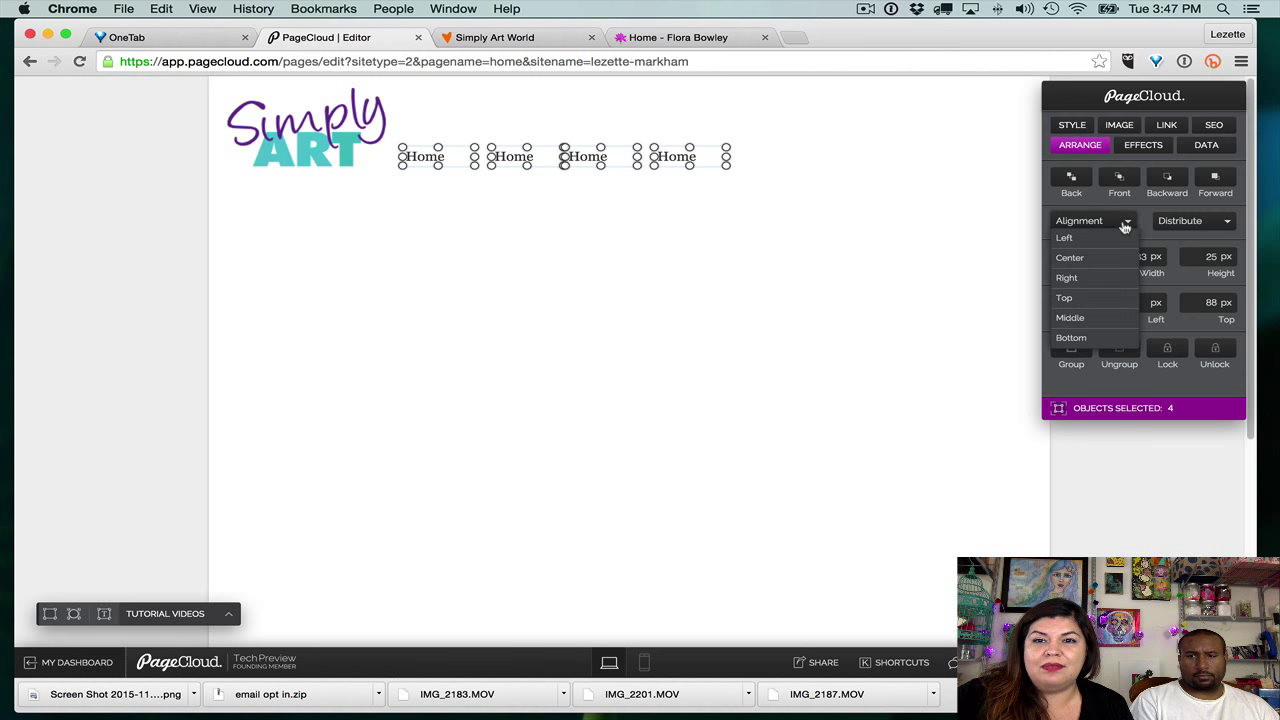
{"action": "left_click", "coordinate": [1199, 224]}
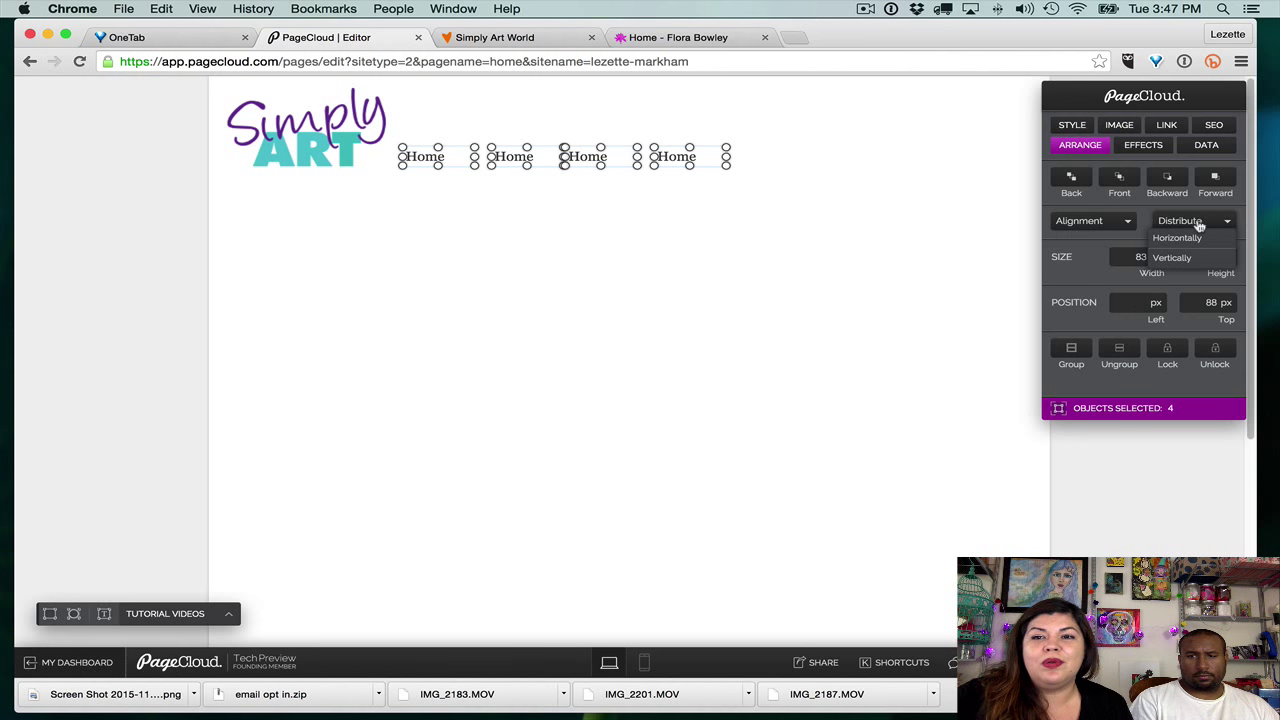
{"action": "left_click", "coordinate": [1201, 237]}
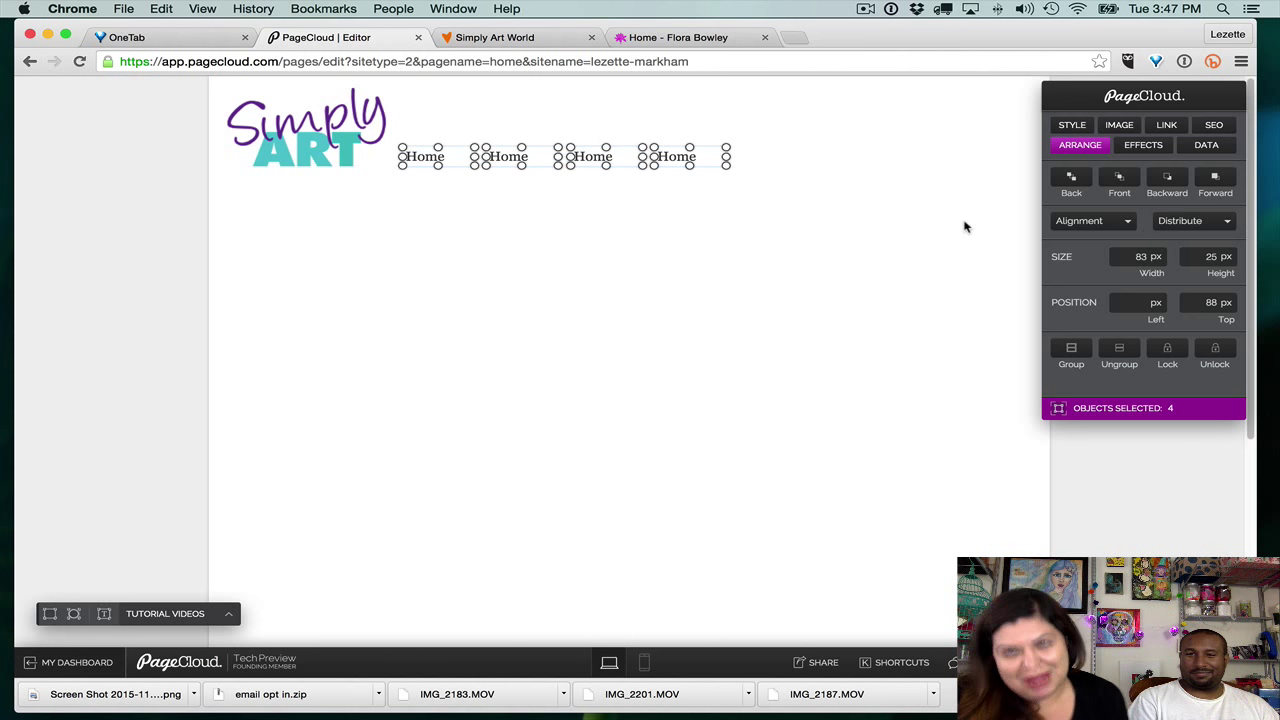
{"action": "left_click", "coordinate": [531, 231]}
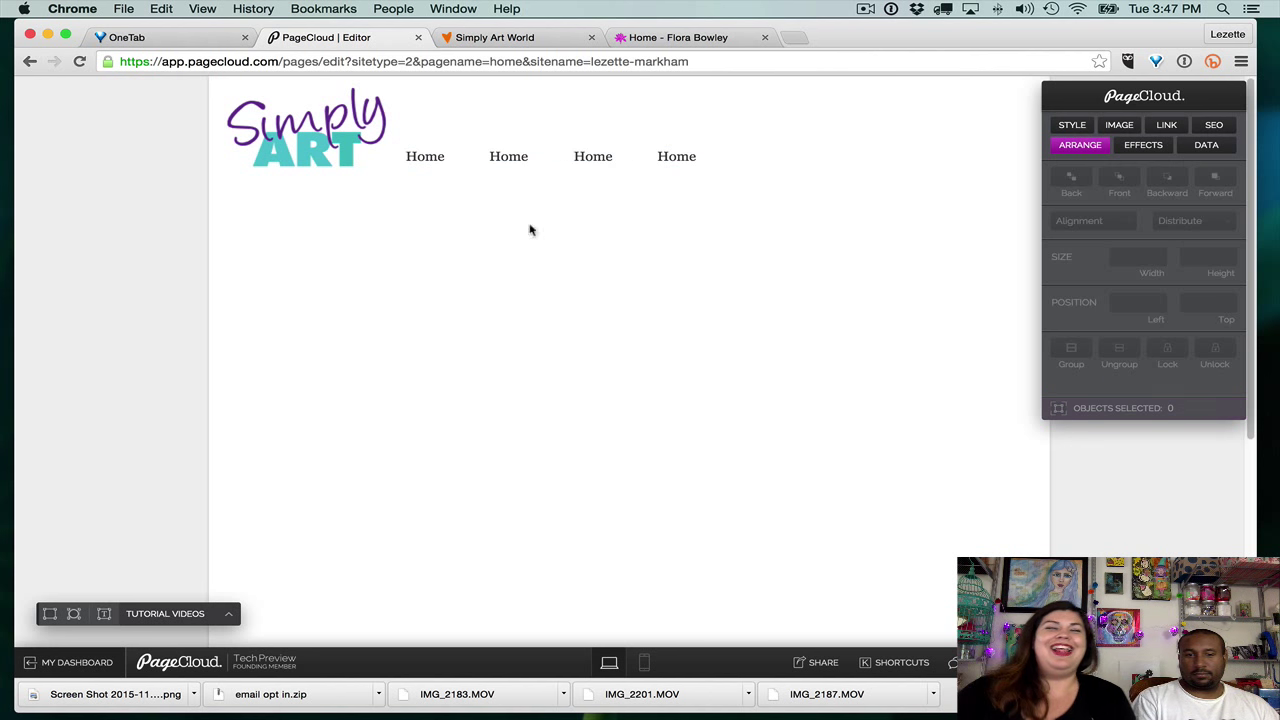
- Change the second Home label to Shop and the fourth one to Contact
{"action": "left_click", "coordinate": [528, 152]}
{"action": "double_click", "coordinate": [540, 154]}
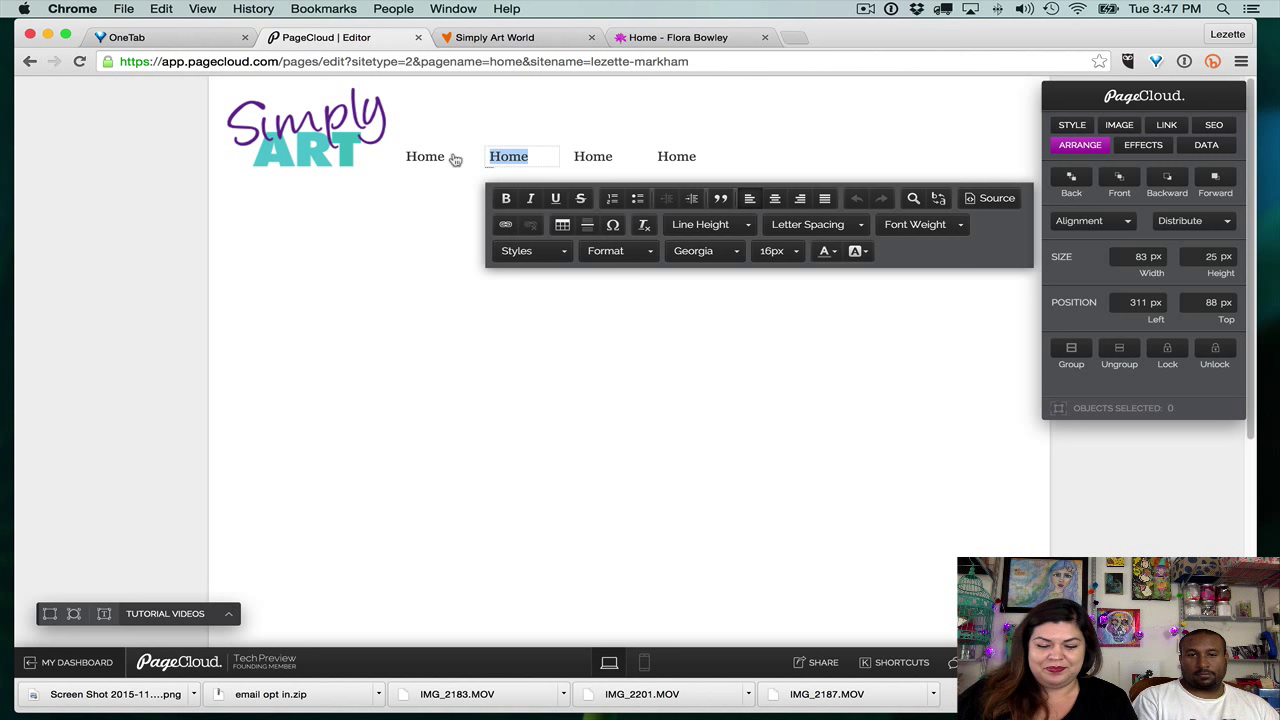
{"action": "type", "text": "Shop"}
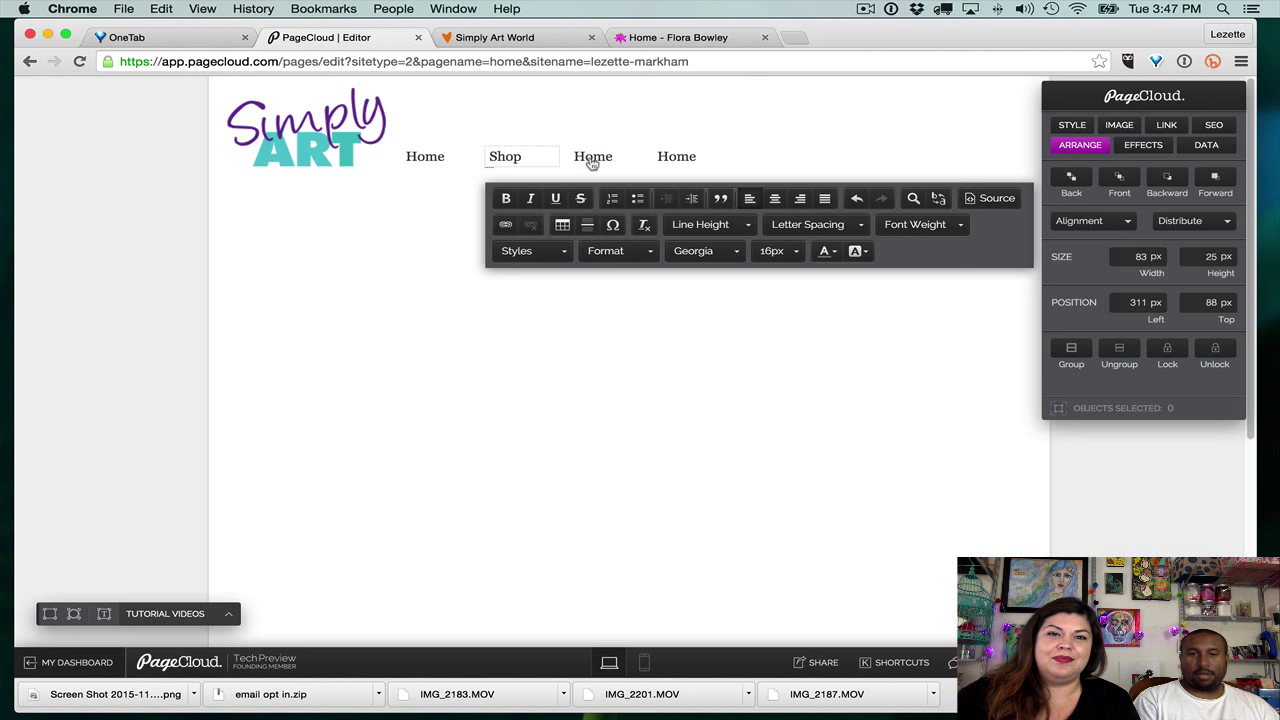
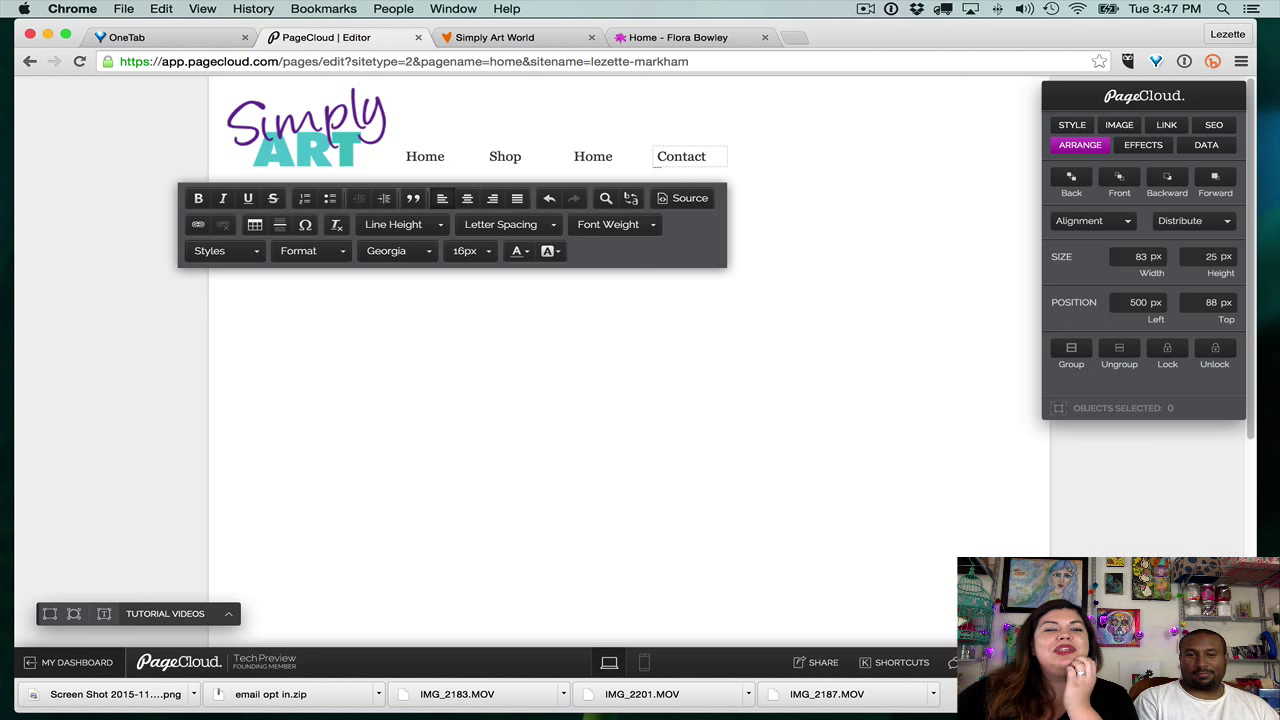
{"action": "left_click", "coordinate": [717, 334]}
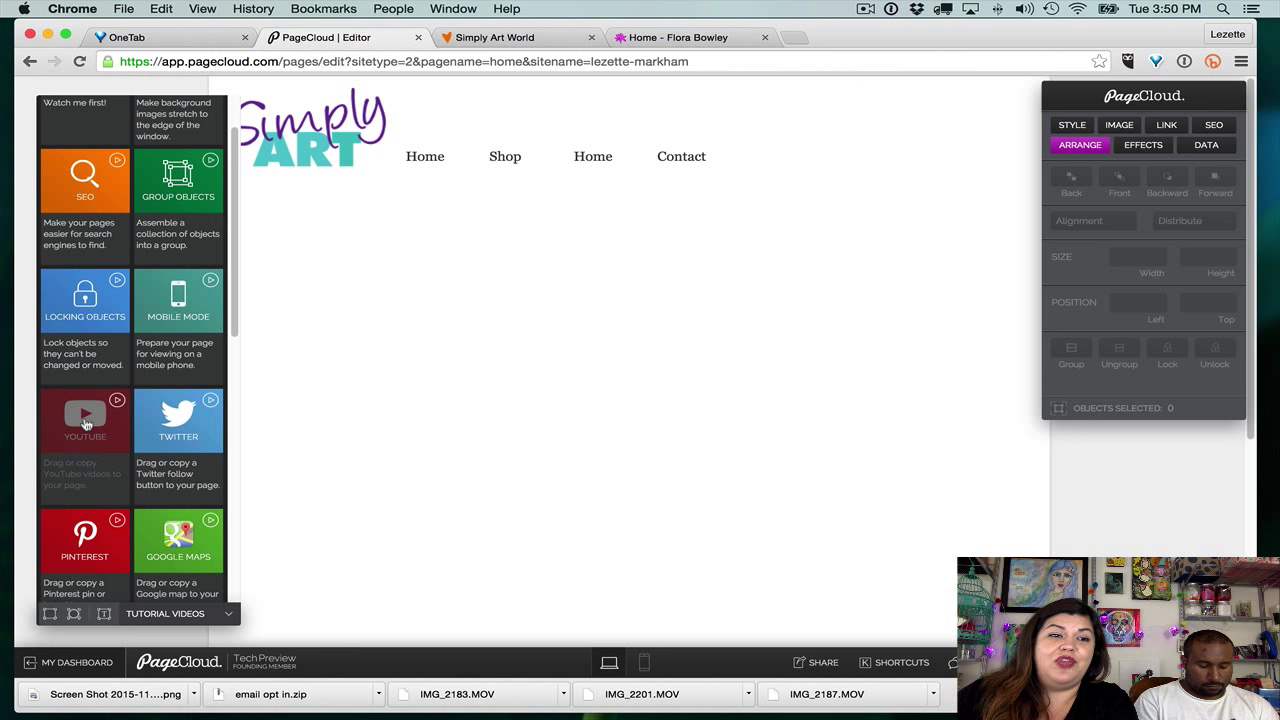
- Play part of the tutorial video about adding YouTube videos, then close it
{"action": "left_click", "coordinate": [86, 424]}
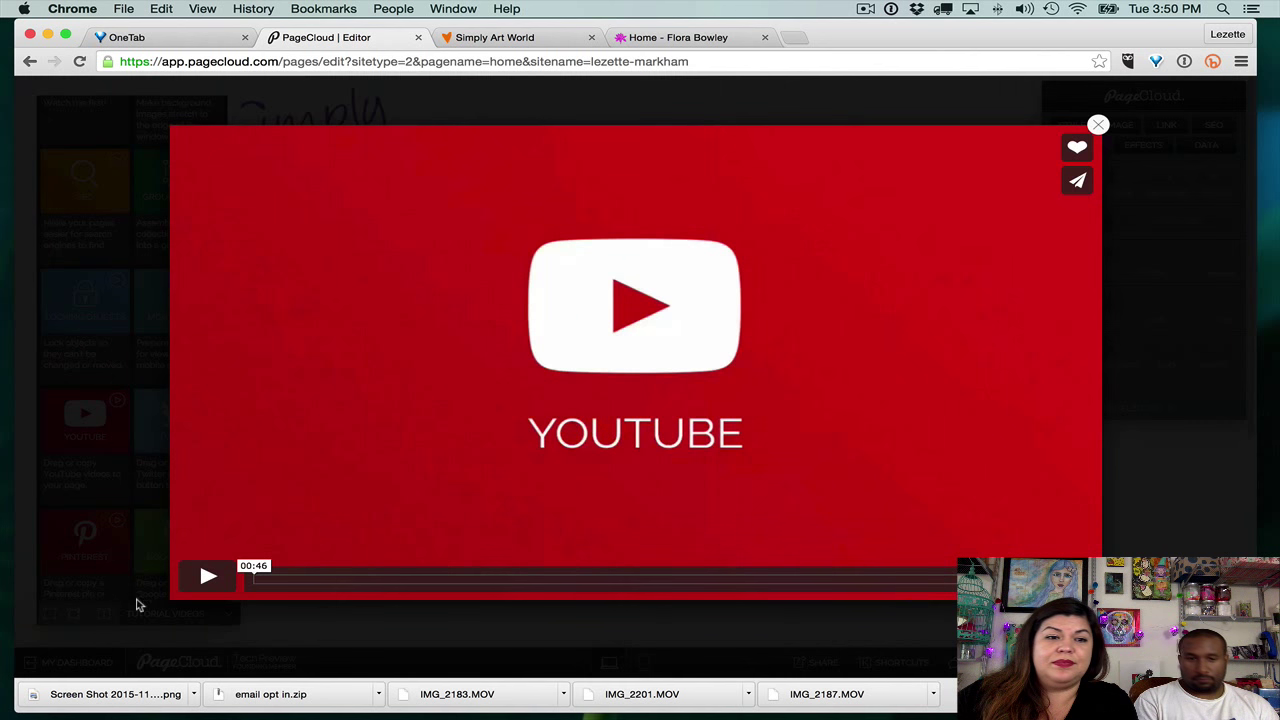
{"action": "left_click", "coordinate": [207, 580]}
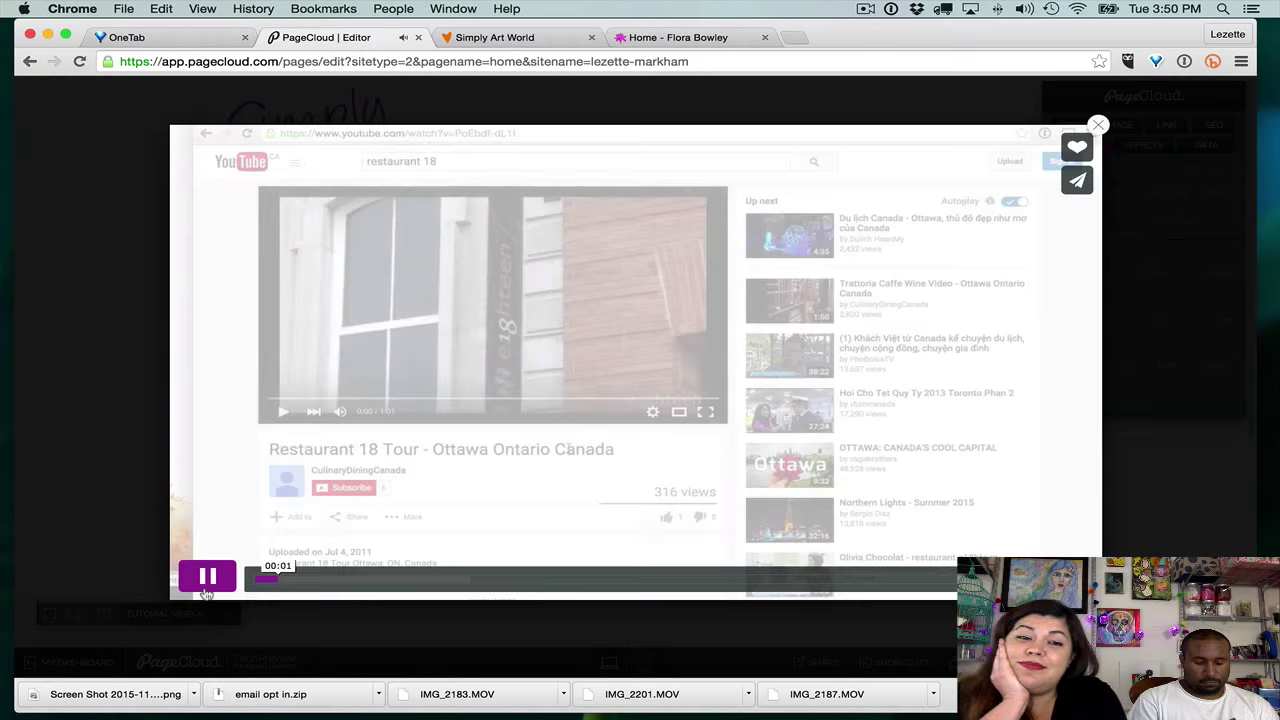
{"action": "left_click", "coordinate": [494, 37]}
{"action": "left_click", "coordinate": [333, 37]}
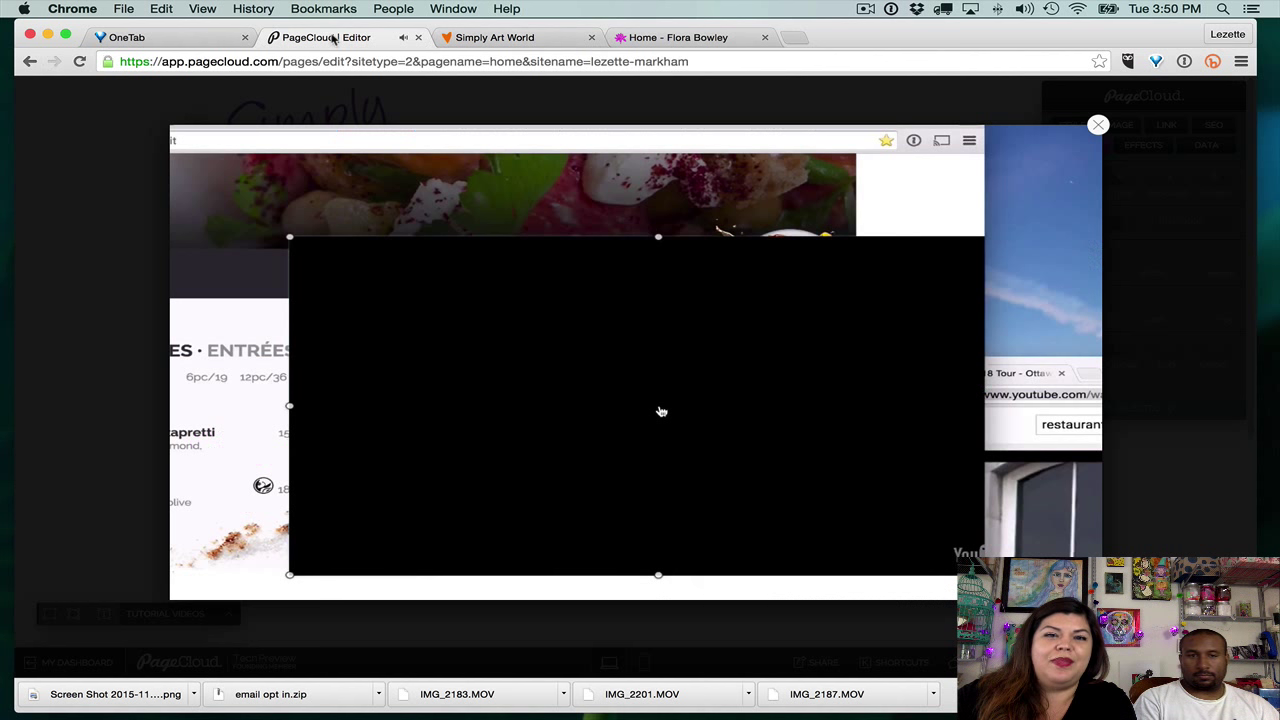
{"action": "left_click", "coordinate": [1098, 125]}
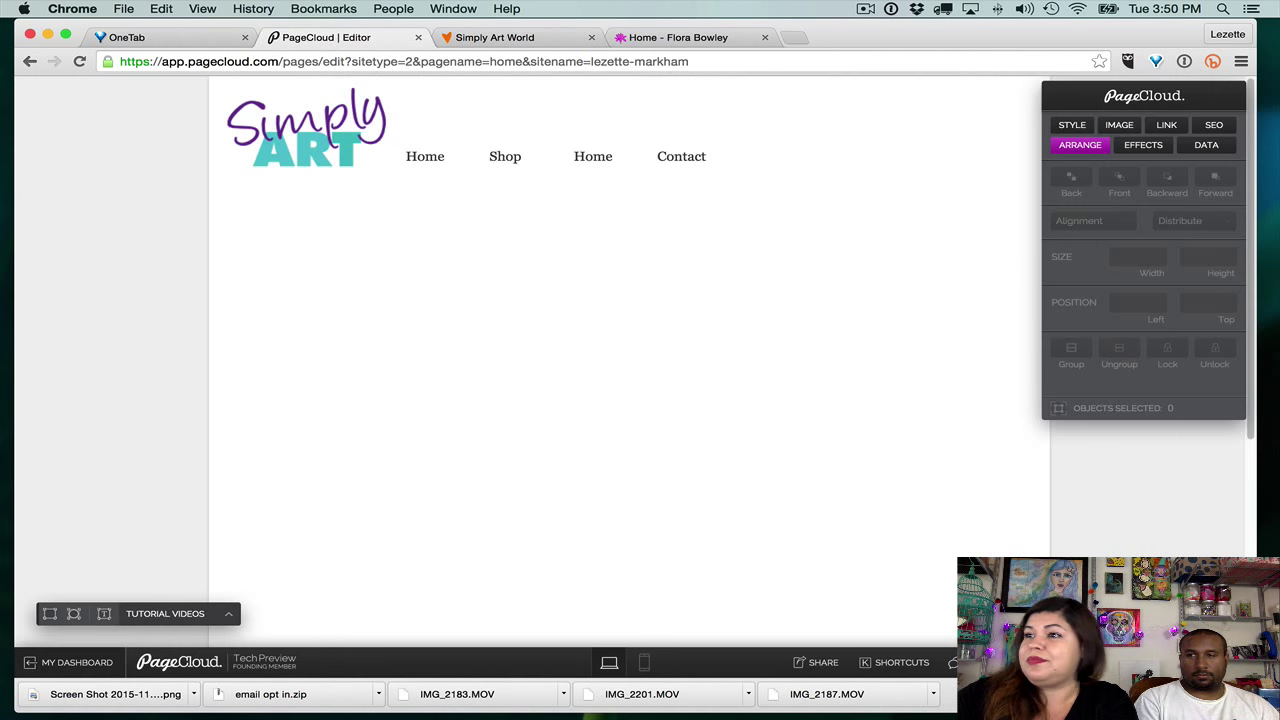
- Add the AnArtfulBreath.com YouTube video below the navigation labels and scale it to about 543 by 306 px
{"action": "left_click_drag", "start_coordinate": [1279, 360], "coordinate": [472, 322]}
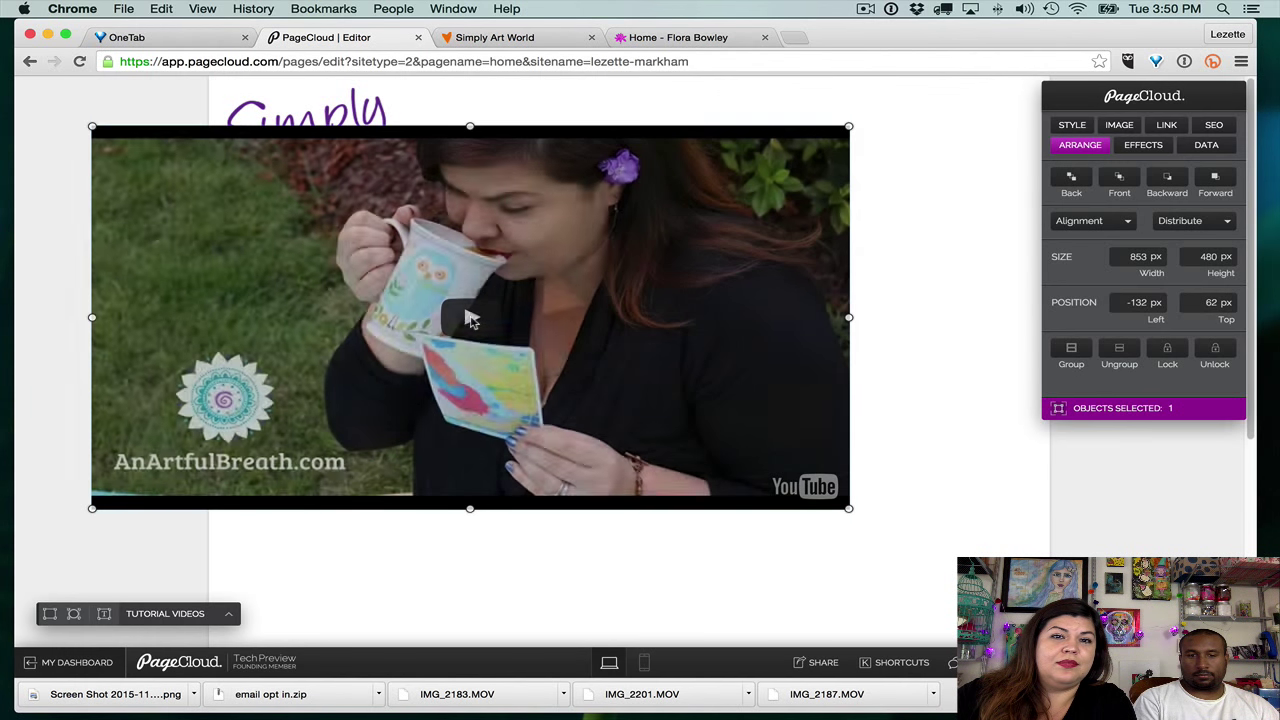
{"action": "left_click_drag", "start_coordinate": [579, 286], "coordinate": [705, 339]}
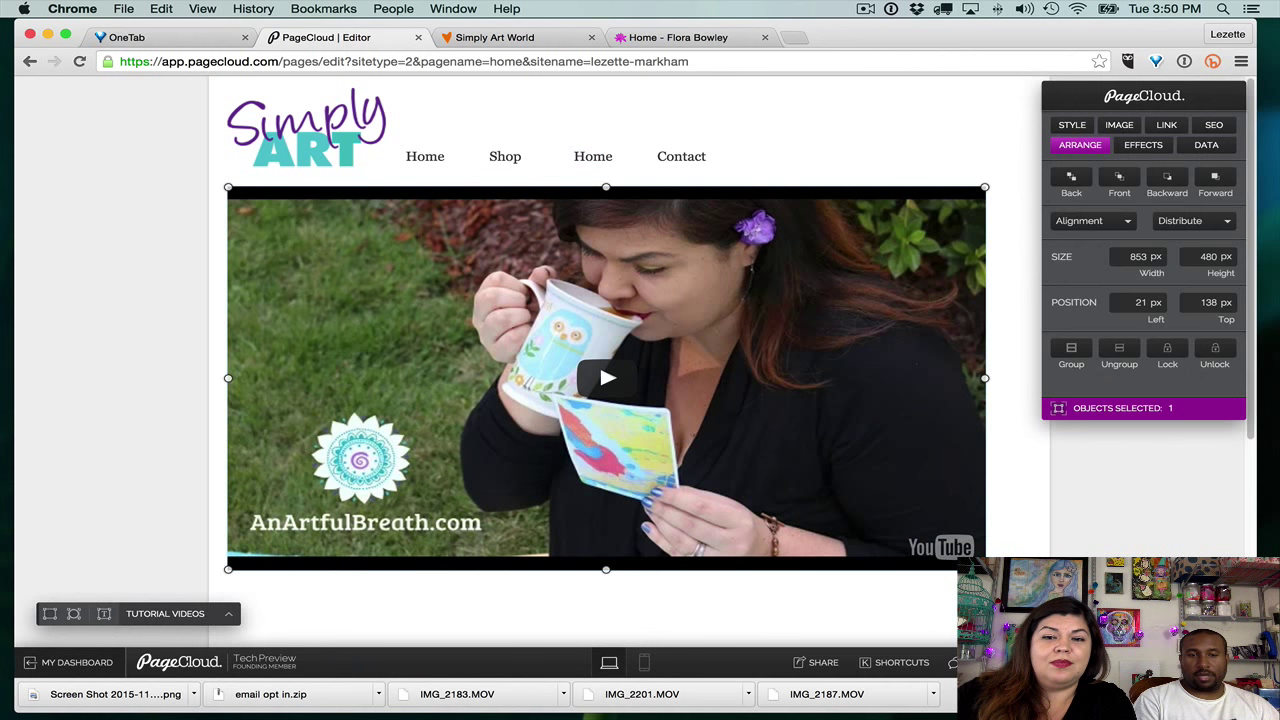
{"action": "left_click_drag", "start_coordinate": [984, 569], "coordinate": [710, 430]}
{"action": "mouse_move", "coordinate": [558, 348]}
{"action": "left_mouse_down"}
{"action": "mouse_move", "coordinate": [546, 338]}
{"action": "mouse_move", "coordinate": [560, 398]}
{"action": "mouse_move", "coordinate": [562, 323]}
{"action": "left_mouse_up"}
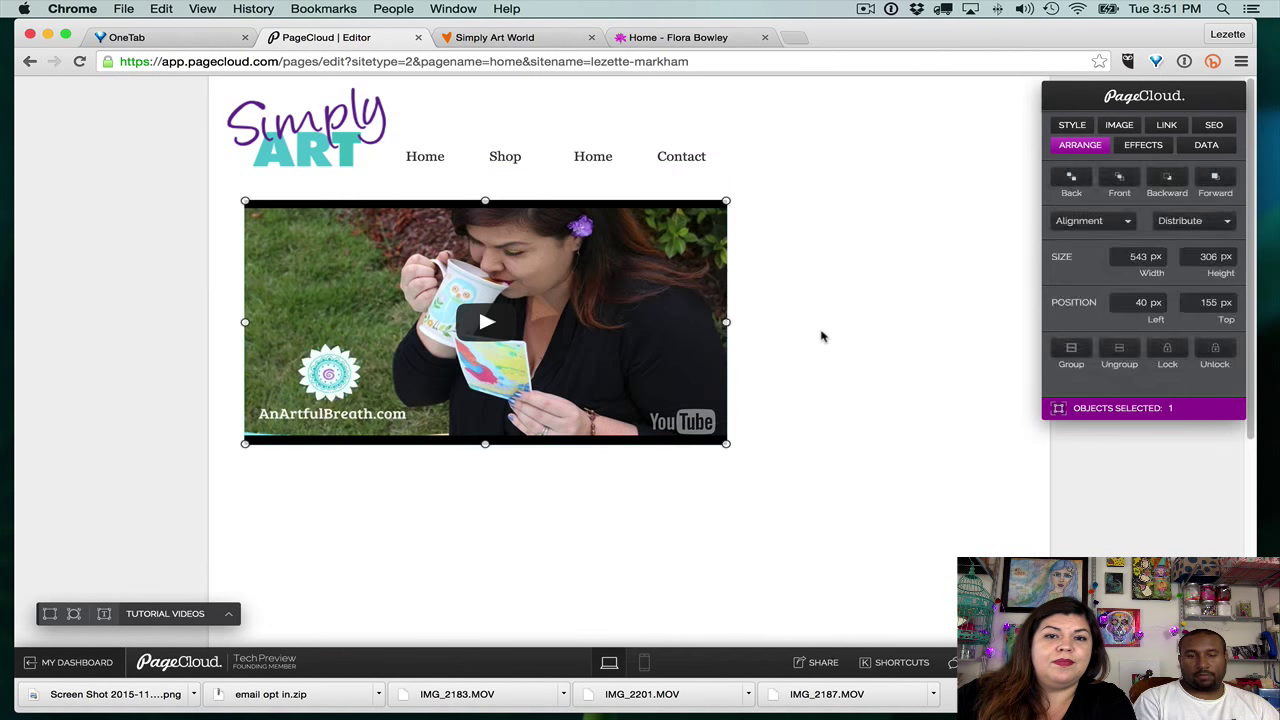
{"action": "left_click", "coordinate": [820, 333]}
- Review the page with the embedded video and open the Data settings
{"action": "scroll", "coordinate": [820, 333], "scroll_direction": "down", "scroll_amount": 3}
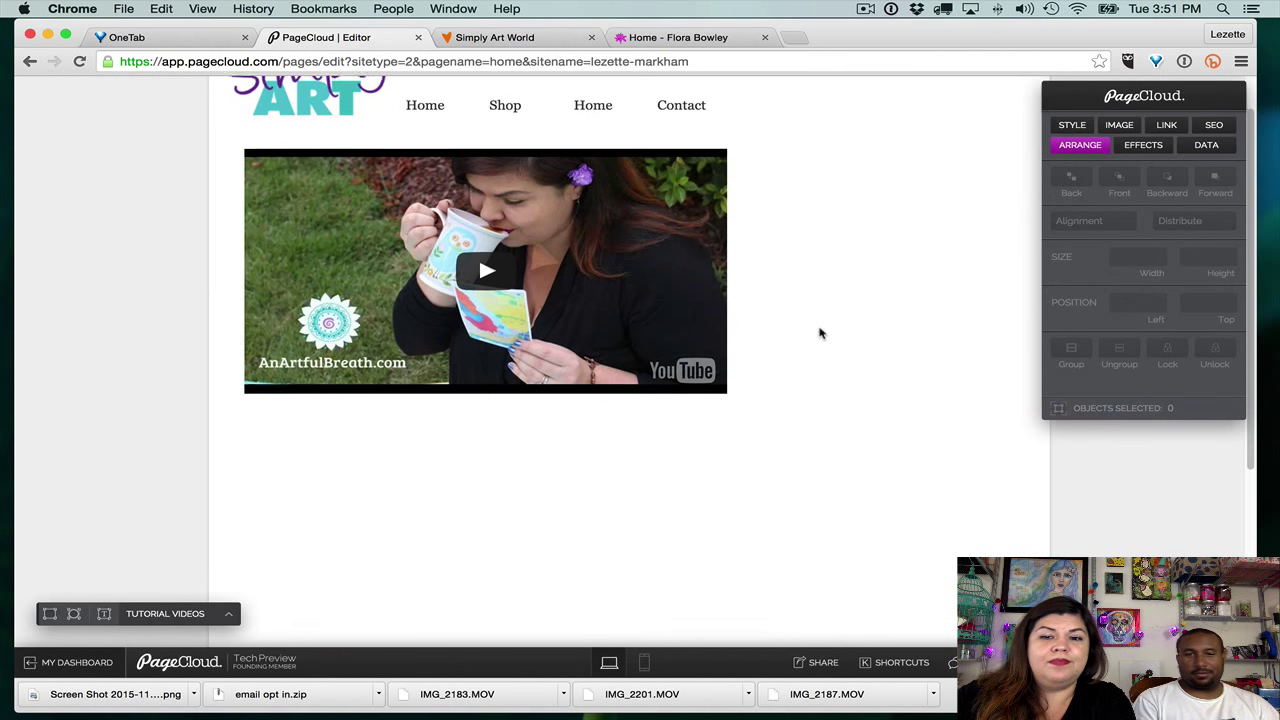
{"action": "scroll", "coordinate": [820, 333], "scroll_direction": "up", "scroll_amount": 3}
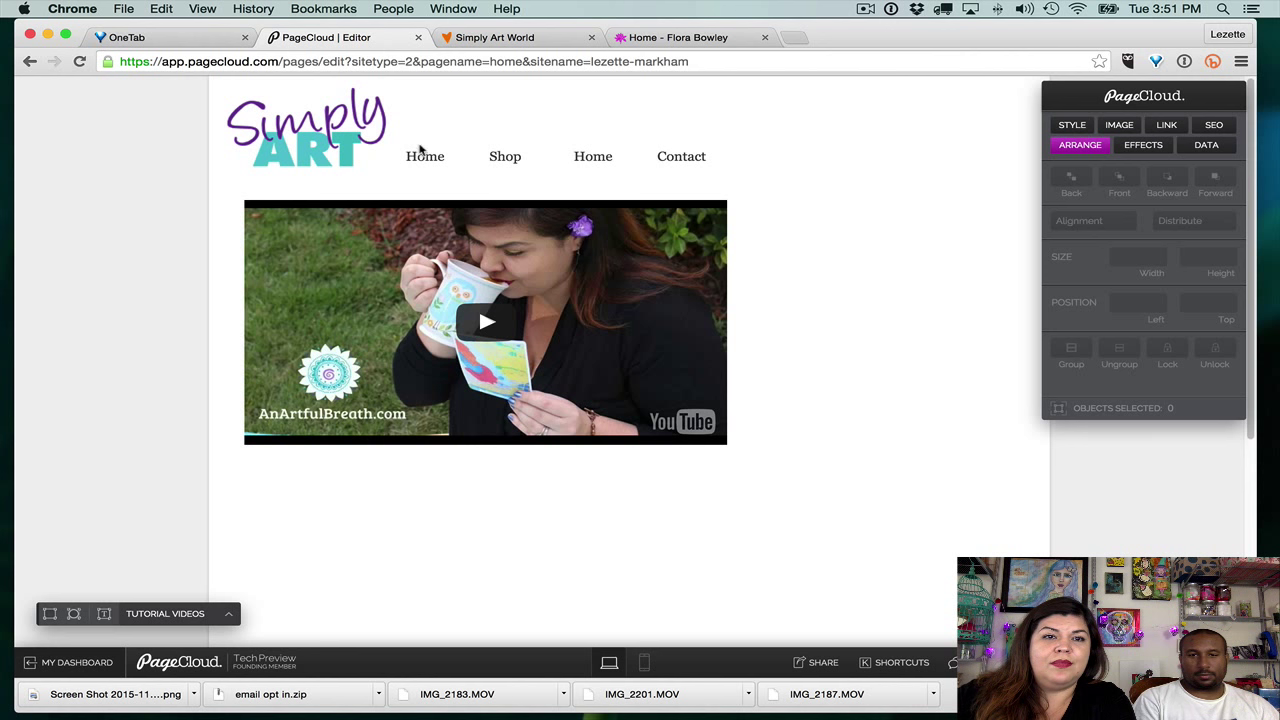
{"action": "left_click", "coordinate": [1206, 145]}
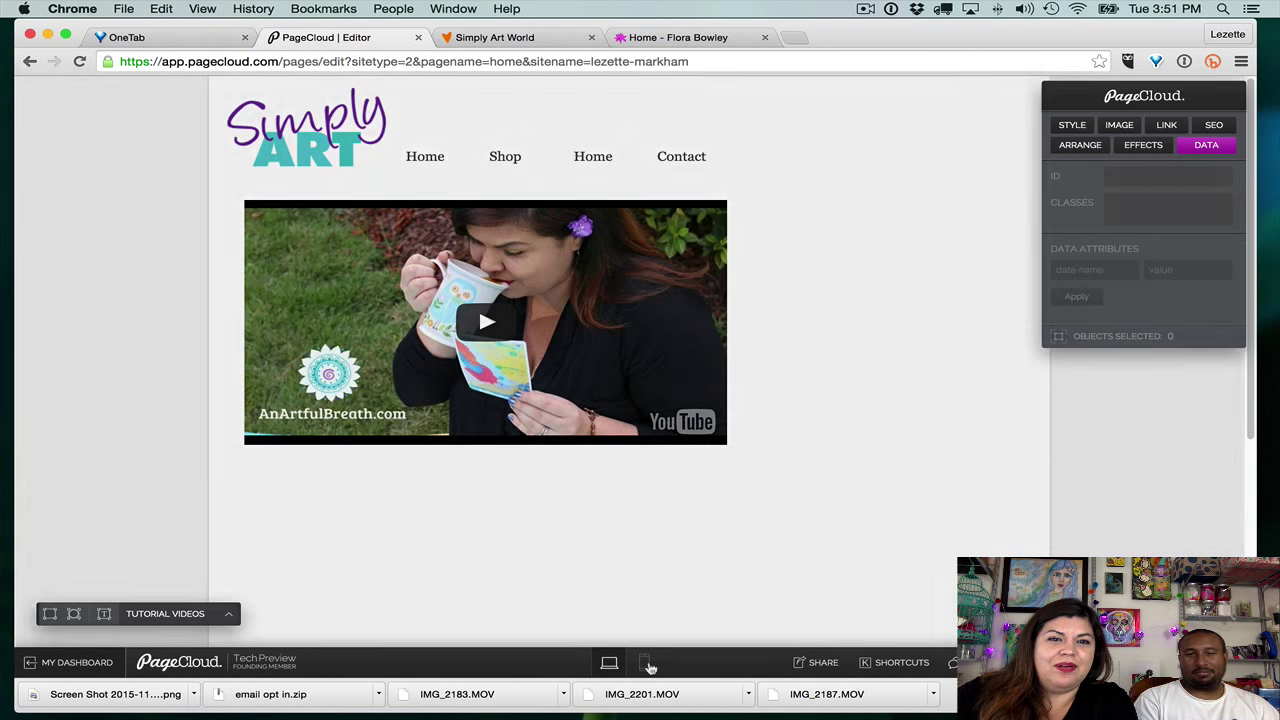
- Switch to the mobile layout, move the video to left 20 px, top 145 px, and shrink it to fit the phone screen's width
{"action": "left_click", "coordinate": [647, 664]}
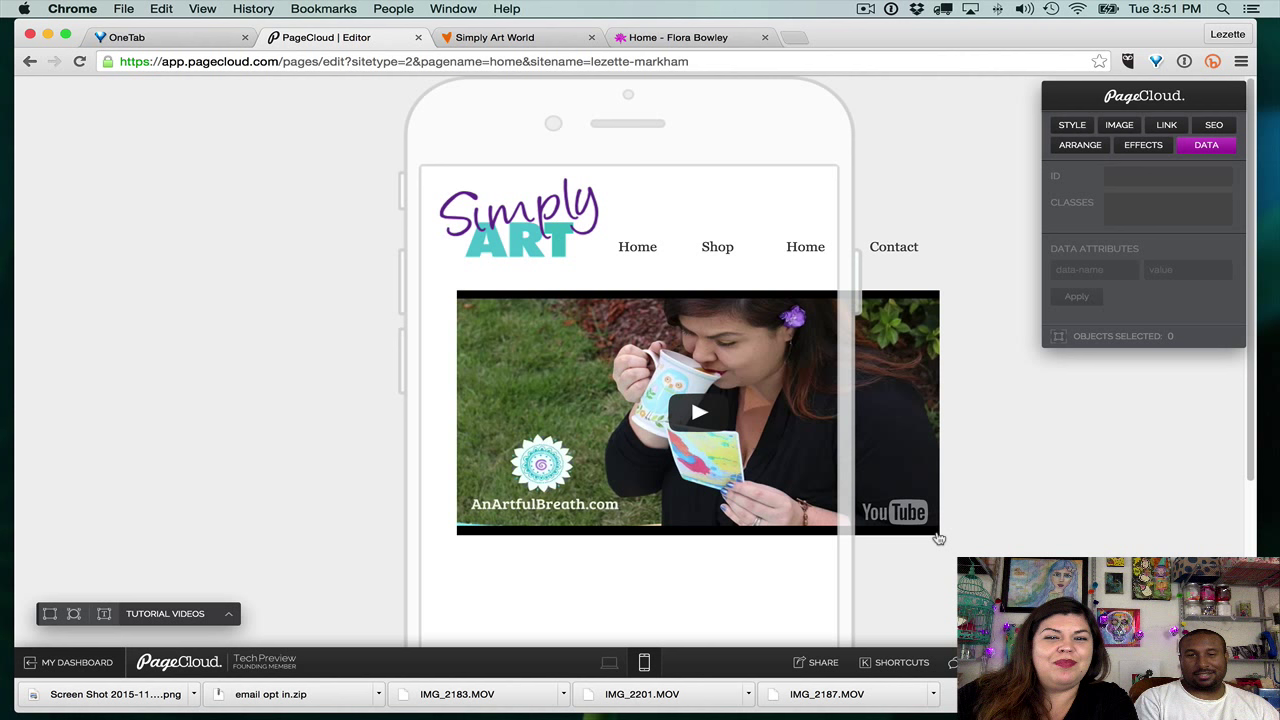
{"action": "mouse_move", "coordinate": [934, 534]}
{"action": "left_mouse_down"}
{"action": "mouse_move", "coordinate": [872, 527]}
{"action": "mouse_move", "coordinate": [932, 530]}
{"action": "mouse_move", "coordinate": [920, 526]}
{"action": "left_mouse_up"}
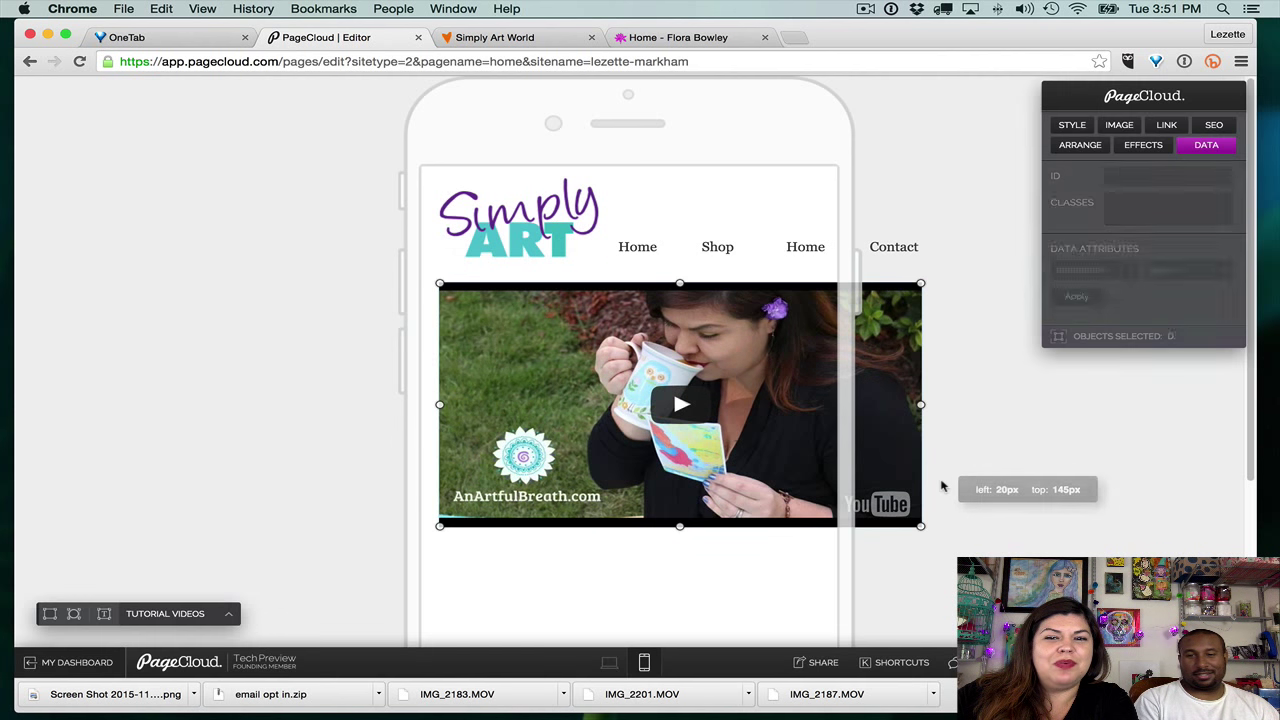
{"action": "left_click_drag", "start_coordinate": [921, 405], "coordinate": [823, 408]}
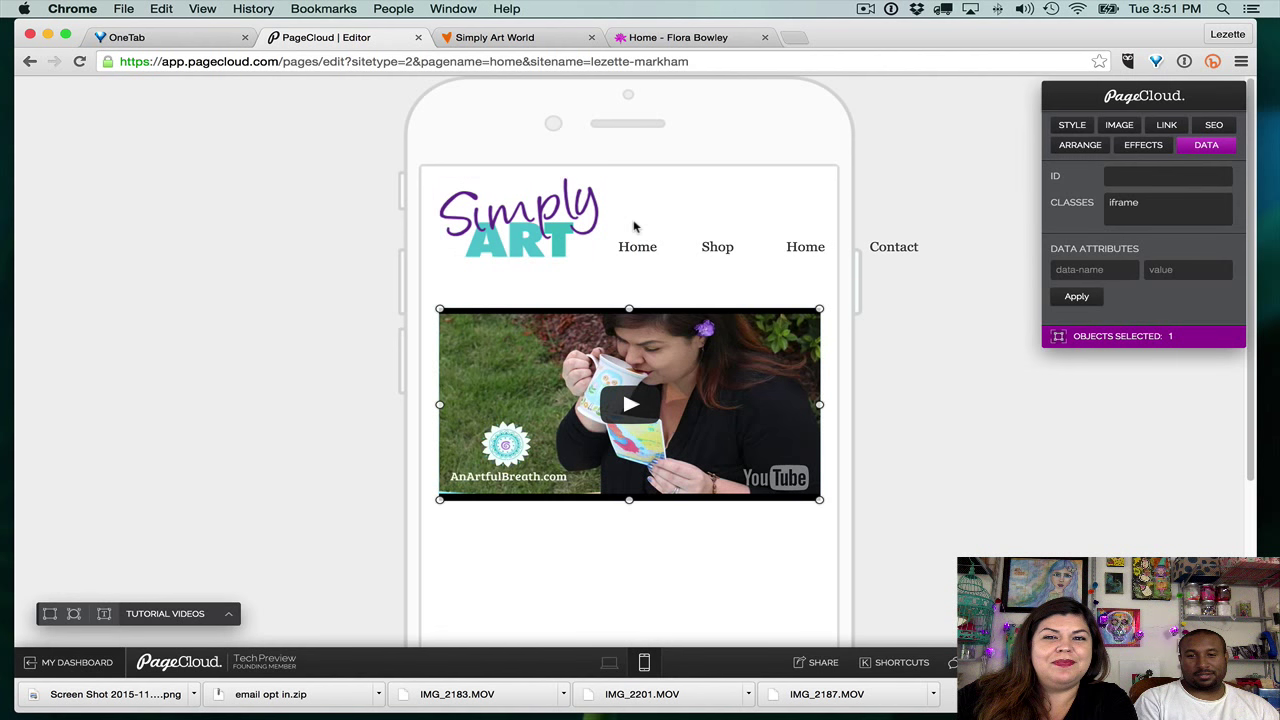
{"action": "left_click_drag", "start_coordinate": [629, 224], "coordinate": [823, 247]}
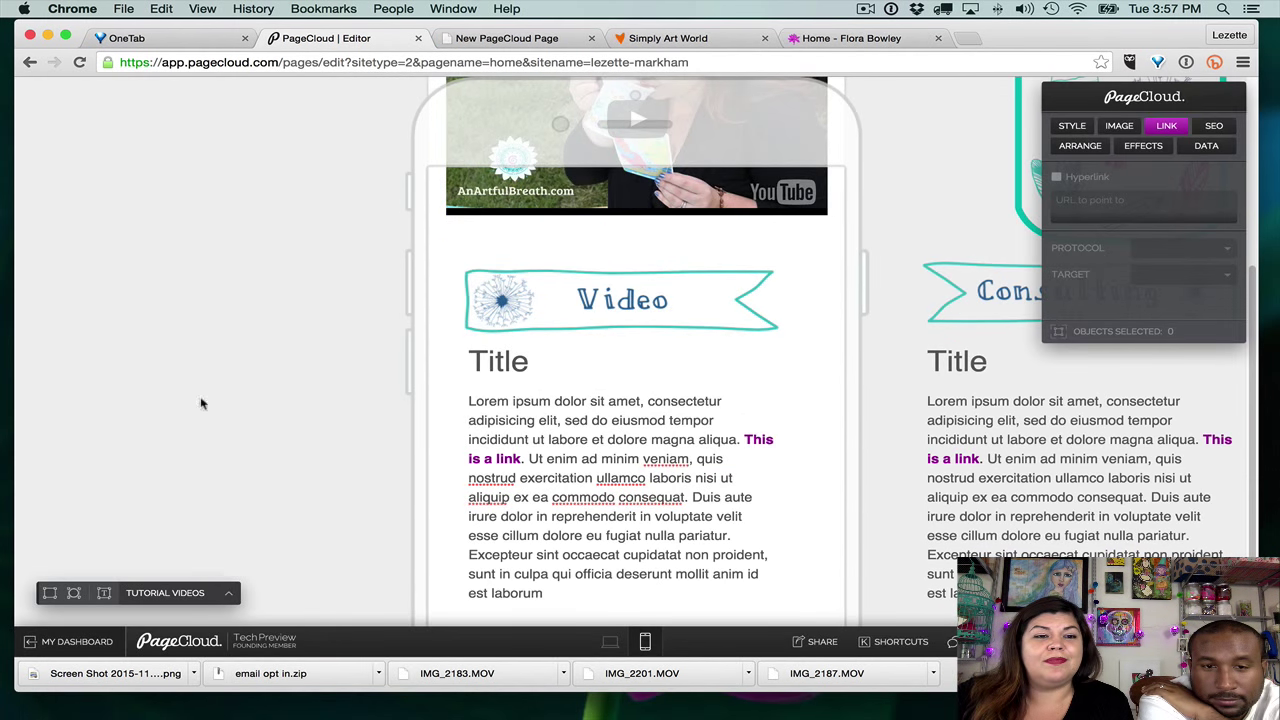
- Browse the full list of tutorial videos and look over the mobile layout of the page
{"action": "left_click", "coordinate": [233, 595]}
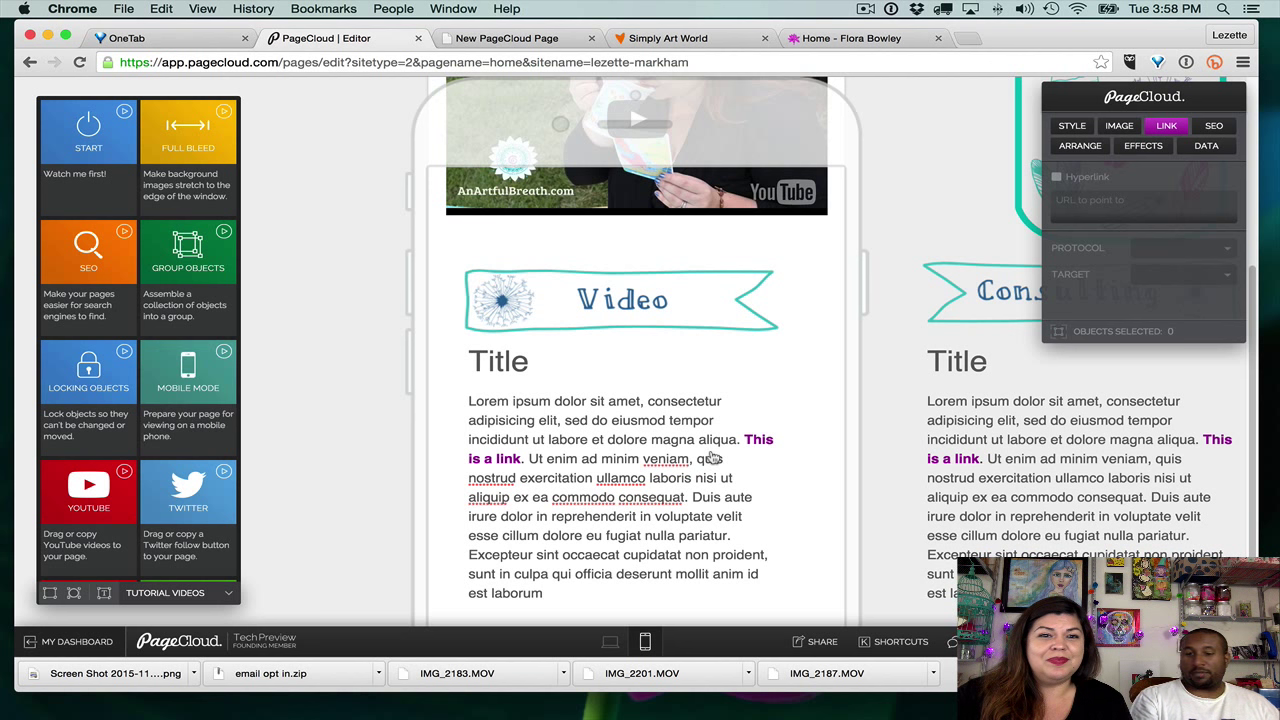
{"action": "scroll", "coordinate": [760, 478], "scroll_direction": "up", "scroll_amount": 3}
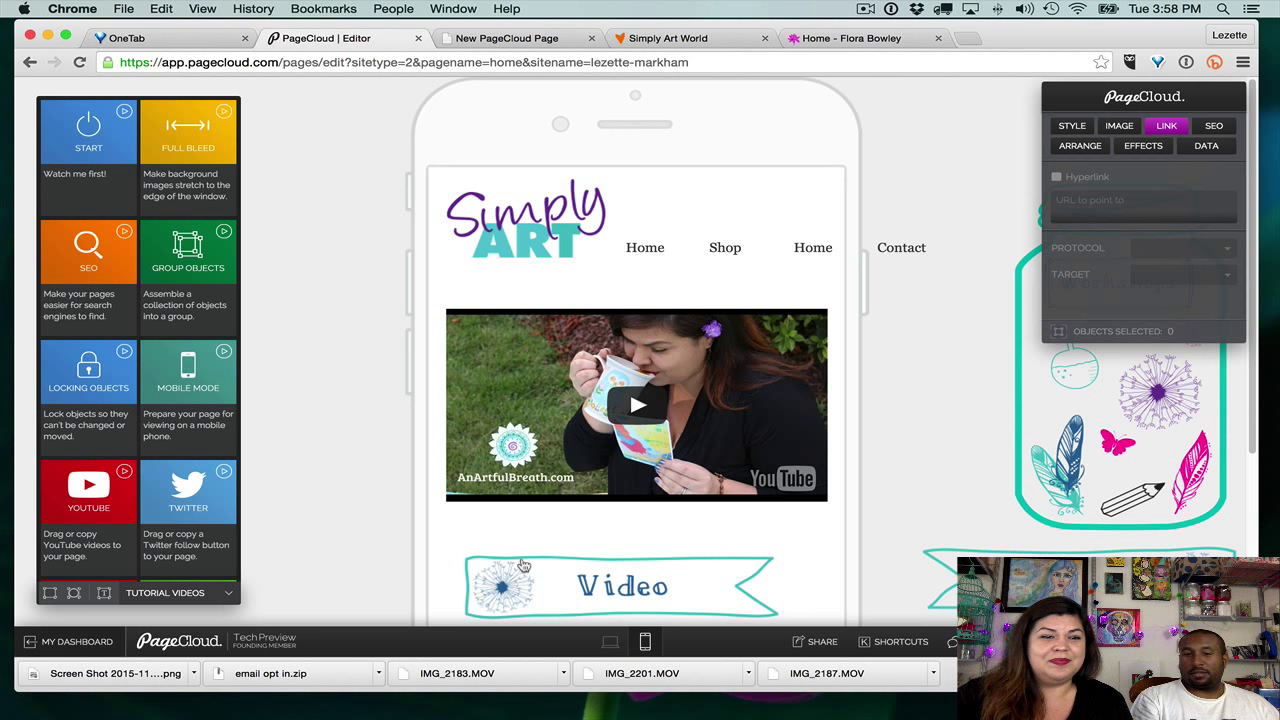
{"action": "scroll", "coordinate": [185, 456], "scroll_direction": "down", "scroll_amount": 2}
{"action": "scroll", "coordinate": [185, 456], "scroll_direction": "down", "scroll_amount": 10}
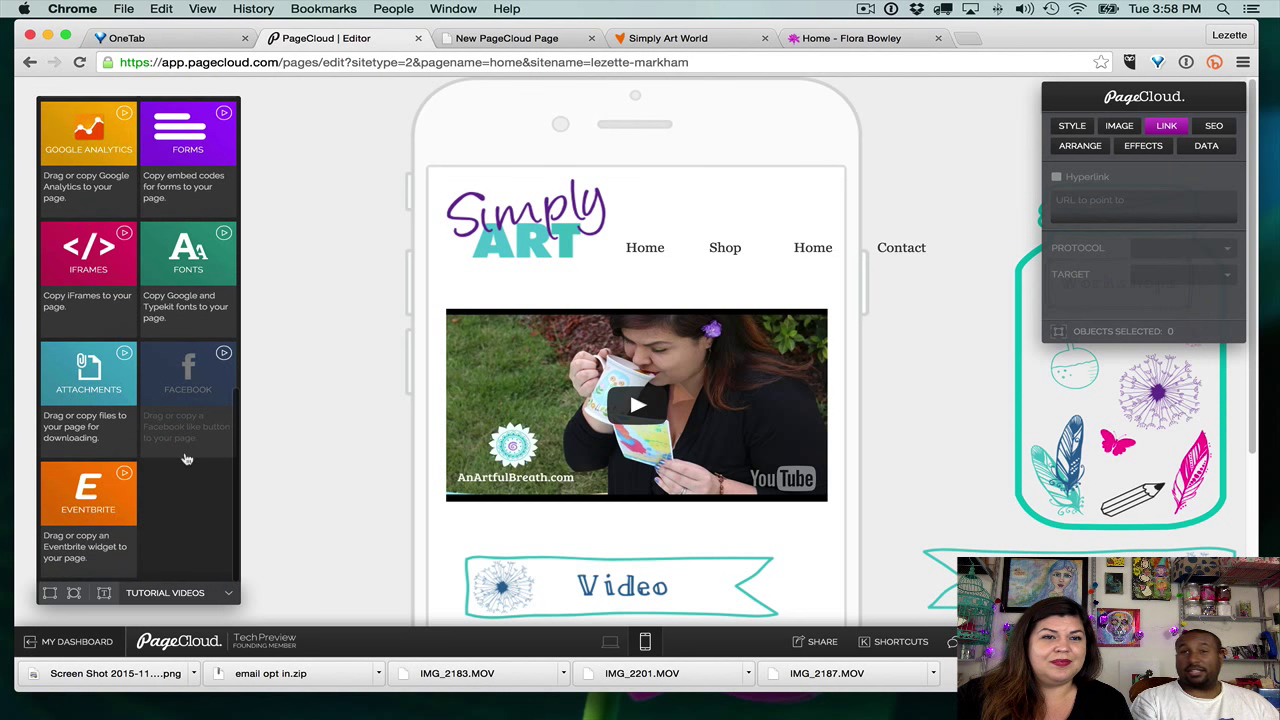
{"action": "scroll", "coordinate": [185, 456], "scroll_direction": "up", "scroll_amount": 10}
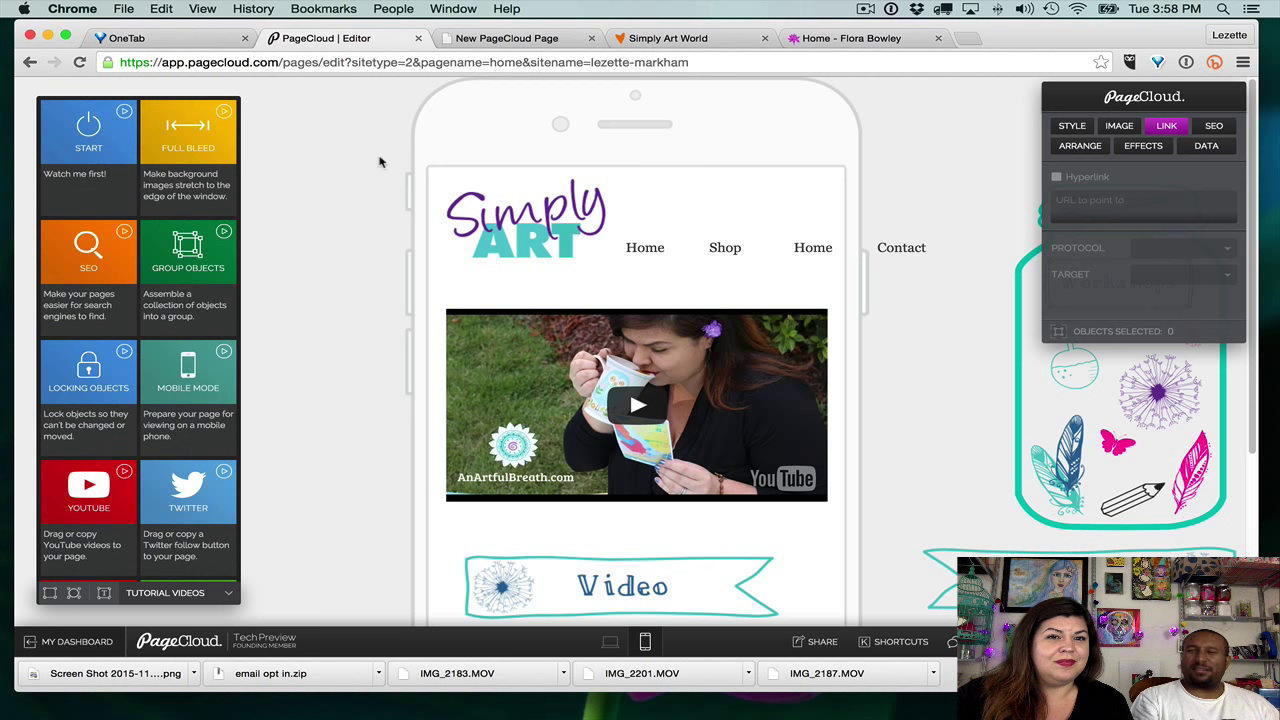
- Return to the desktop layout, review it, and check the published page in its iPhone 5 preview before returning to the editor
{"action": "left_click", "coordinate": [612, 641]}
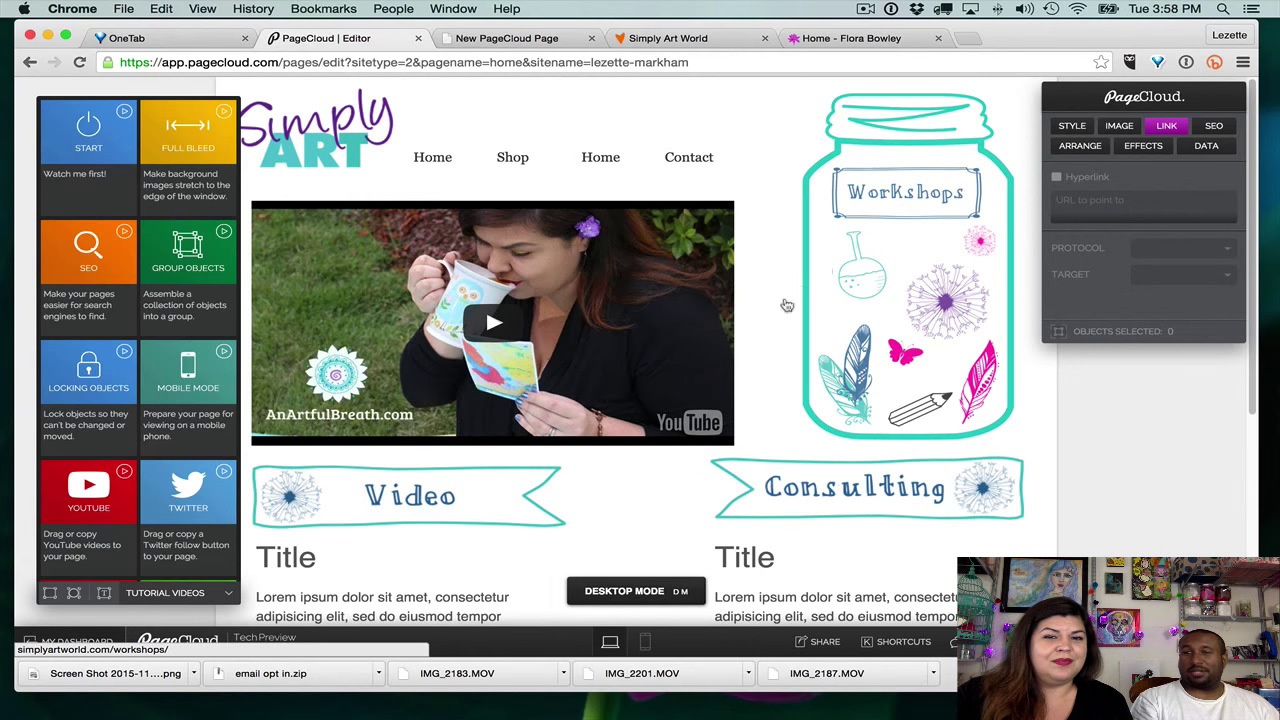
{"action": "scroll", "coordinate": [785, 320], "scroll_direction": "down", "scroll_amount": 2}
{"action": "scroll", "coordinate": [785, 341], "scroll_direction": "down", "scroll_amount": 2}
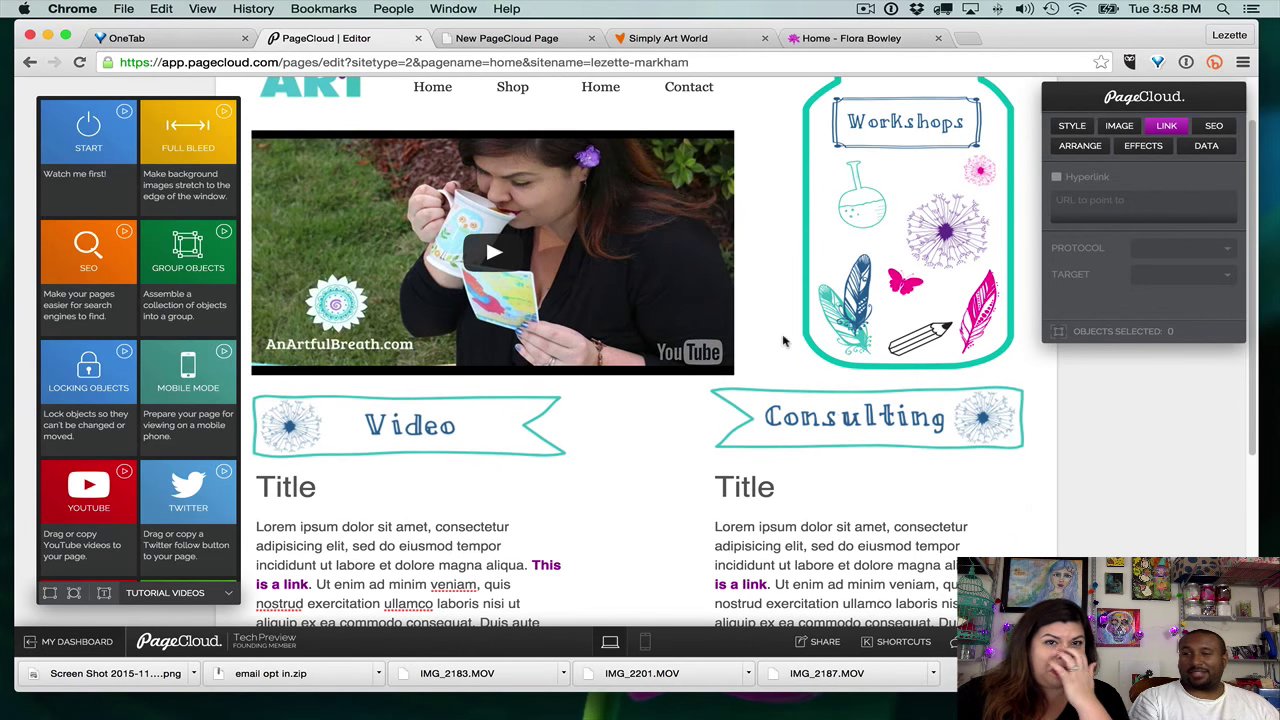
{"action": "left_click", "coordinate": [519, 38]}
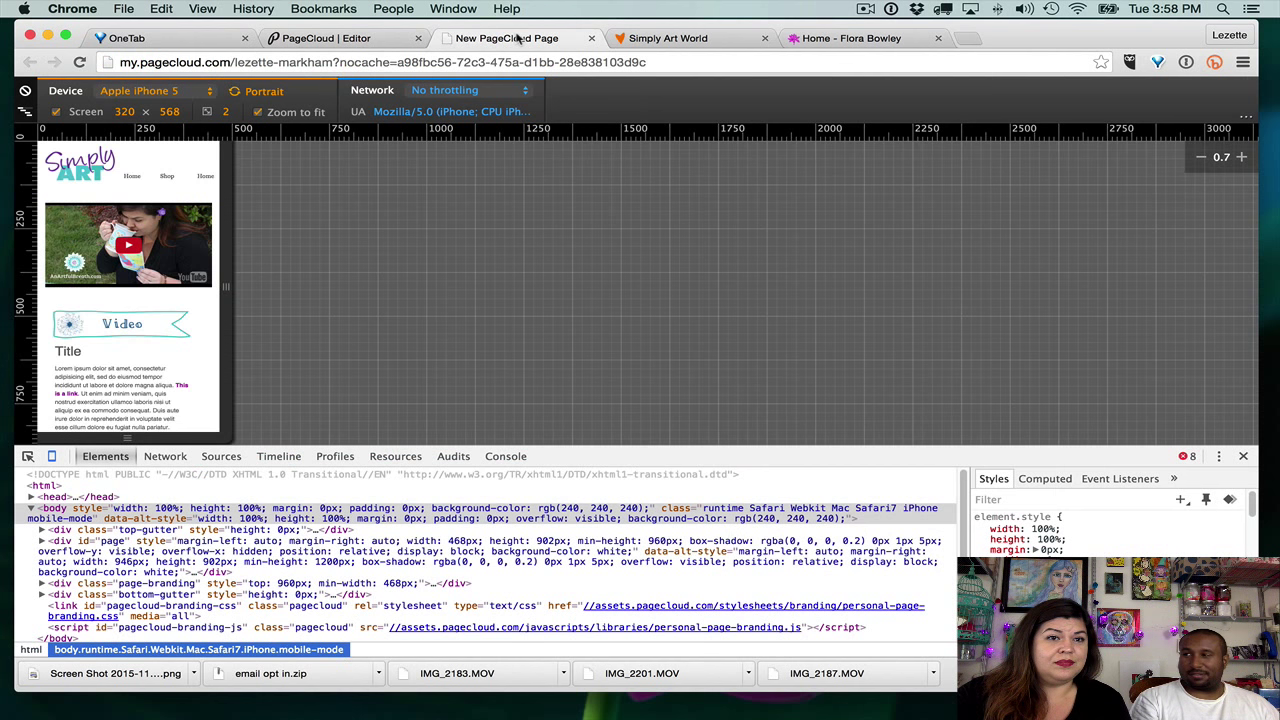
{"action": "left_click", "coordinate": [345, 40]}
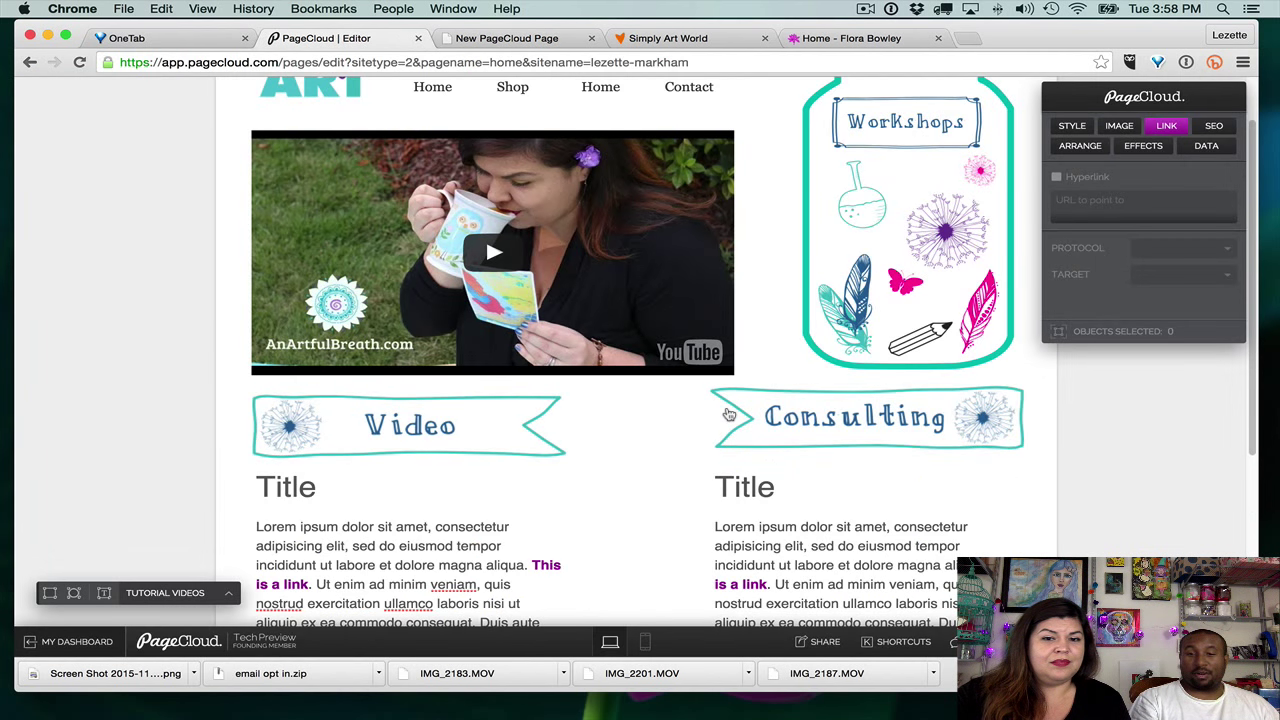
- View the sharing options for the personal page, close them, and review the lower part of the page
{"action": "left_click", "coordinate": [825, 642]}
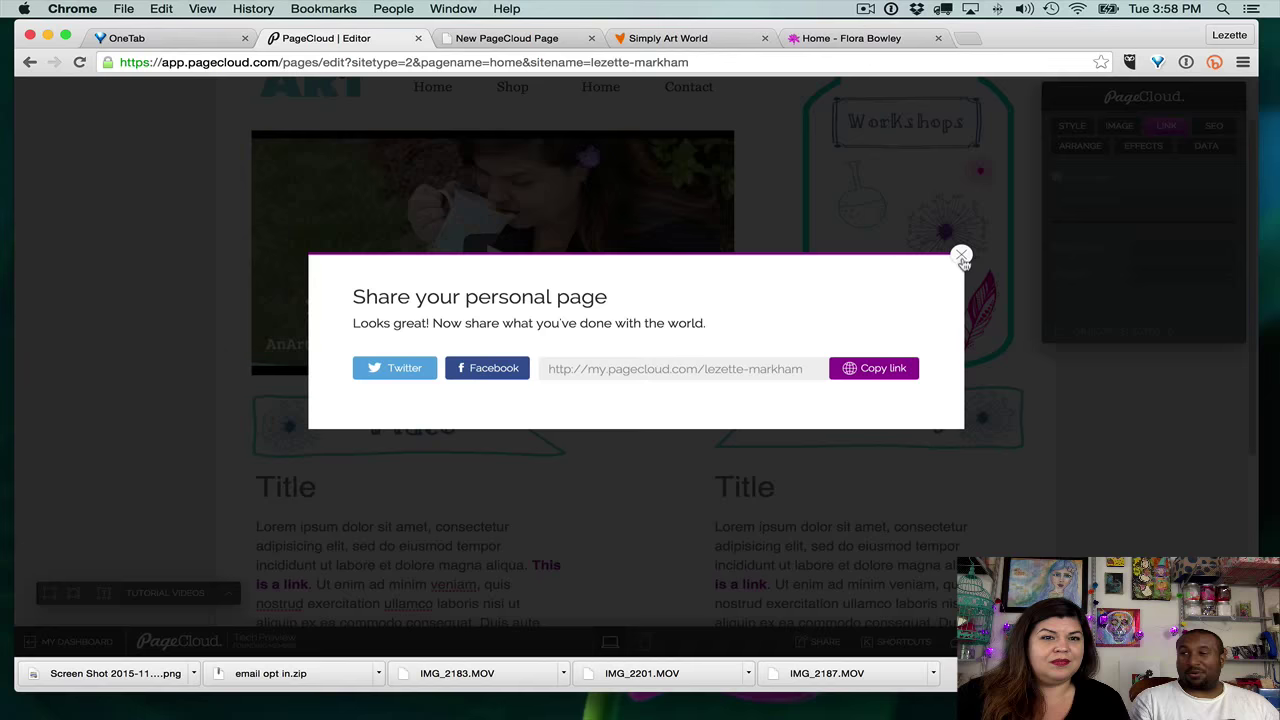
{"action": "left_click", "coordinate": [961, 255]}
{"action": "scroll", "coordinate": [1025, 438], "scroll_direction": "down", "scroll_amount": 5}
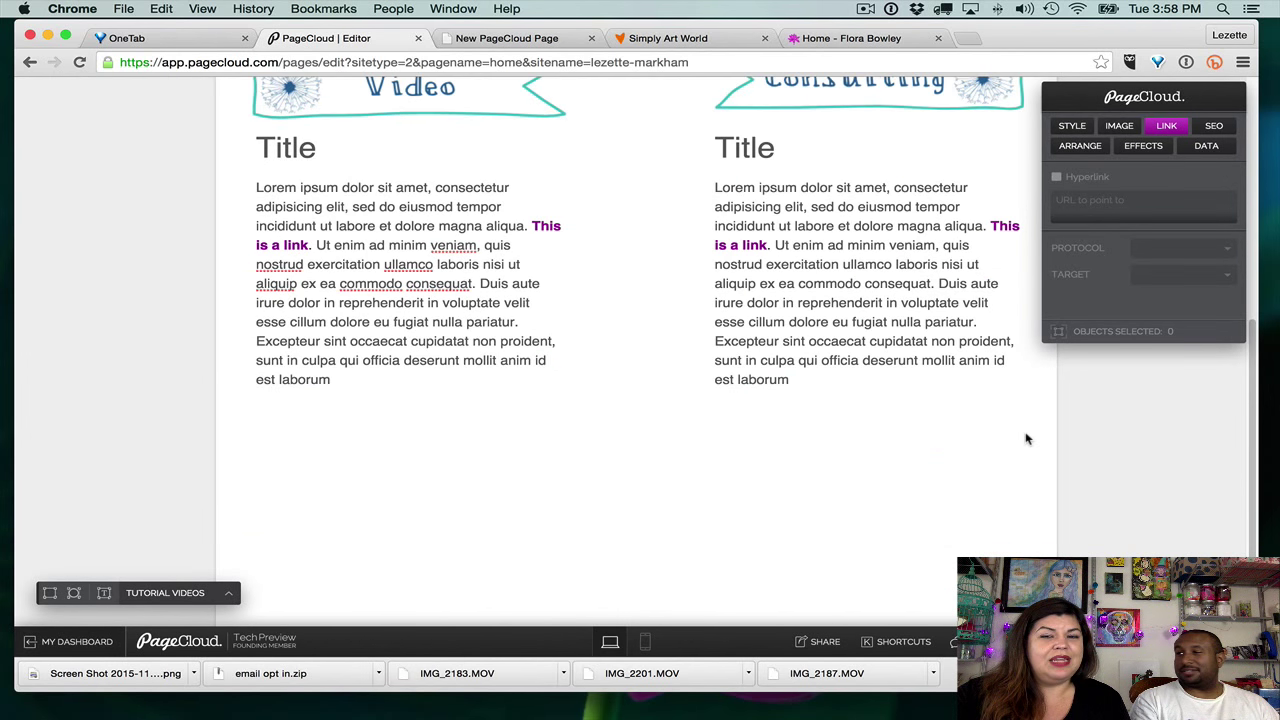
{"action": "scroll", "coordinate": [1025, 438], "scroll_direction": "up", "scroll_amount": 4}
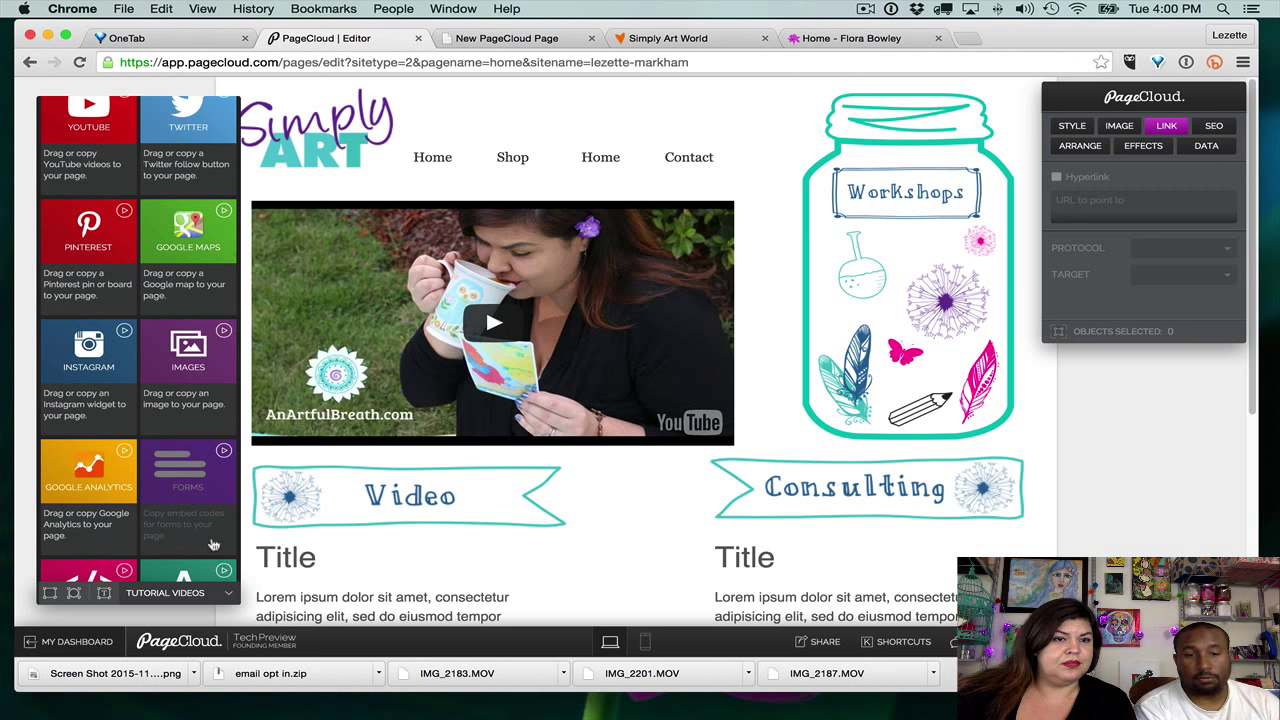
- Watch the tutorial video about embedding forms and close it
{"action": "left_click", "coordinate": [196, 462]}
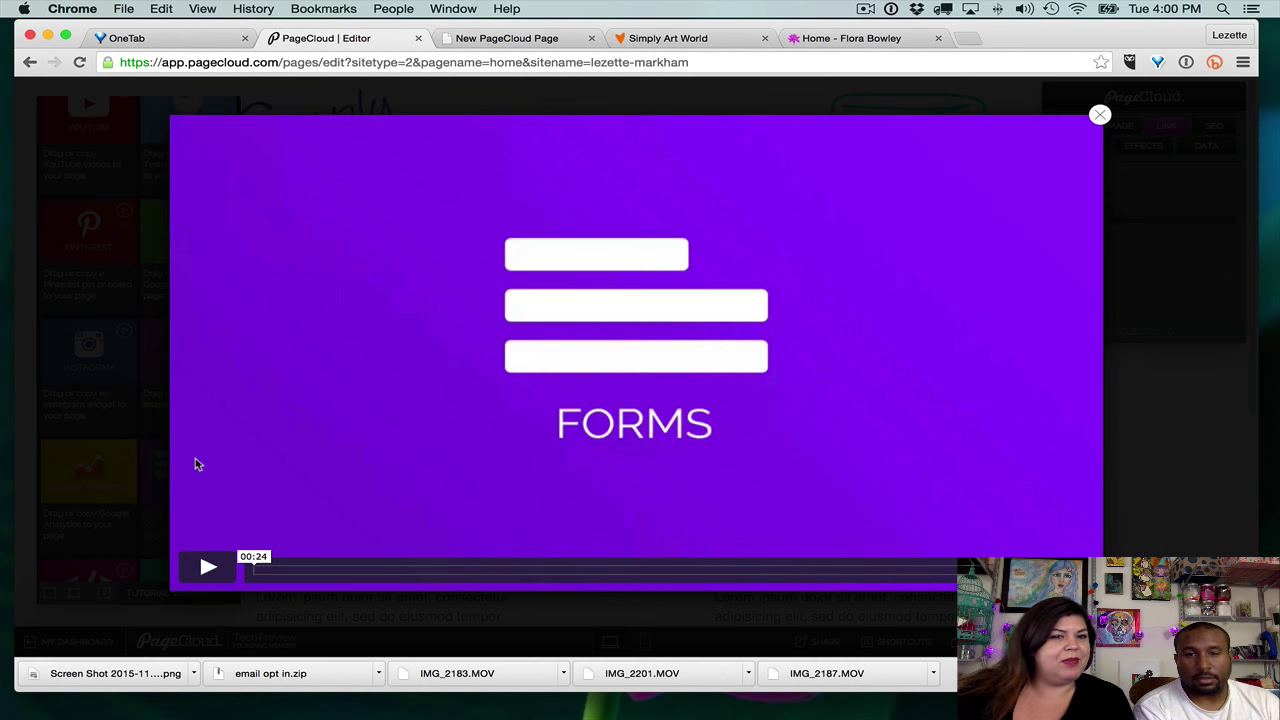
{"action": "left_click", "coordinate": [206, 570]}
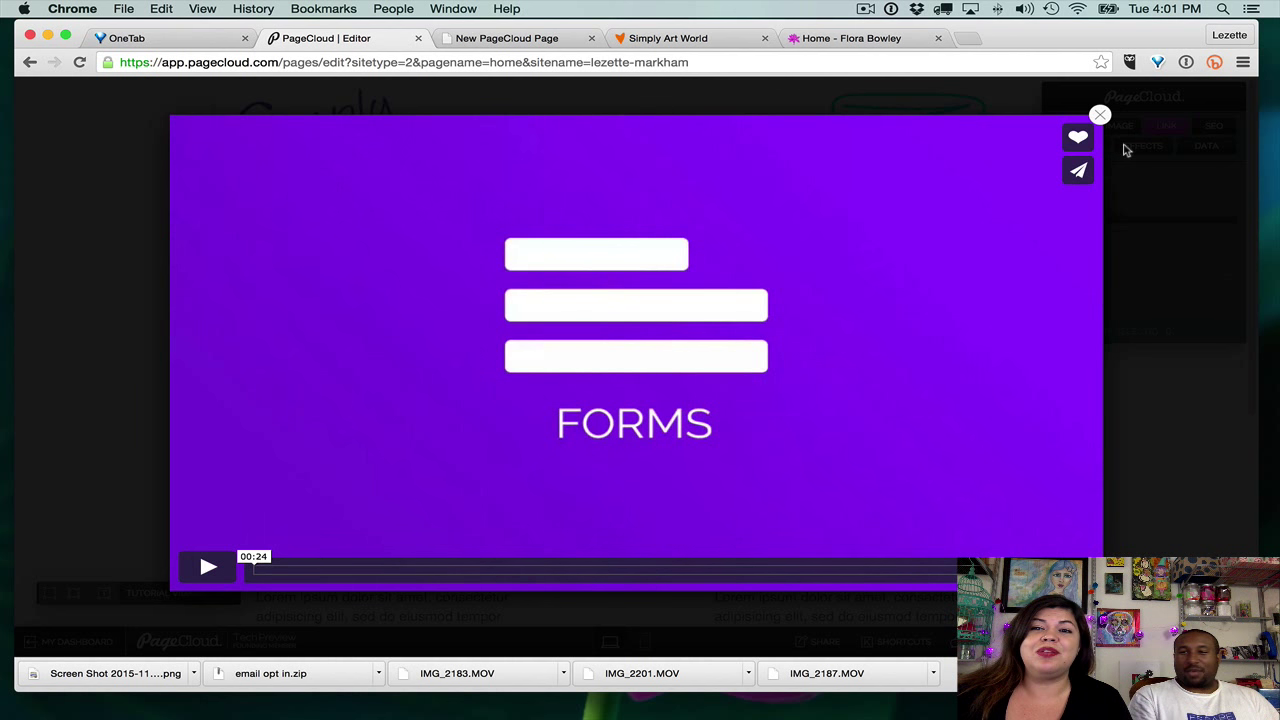
{"action": "left_click", "coordinate": [1099, 115]}
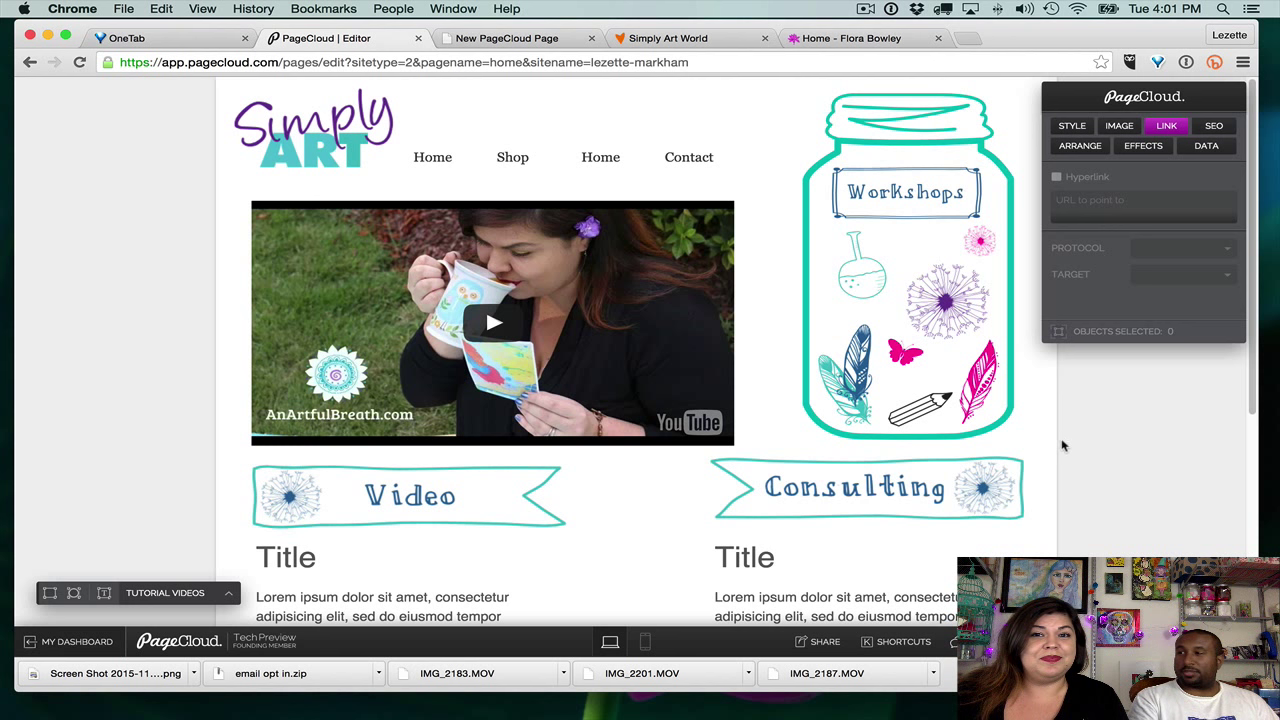
{"action": "scroll", "coordinate": [1065, 453], "scroll_direction": "down", "scroll_amount": 2}
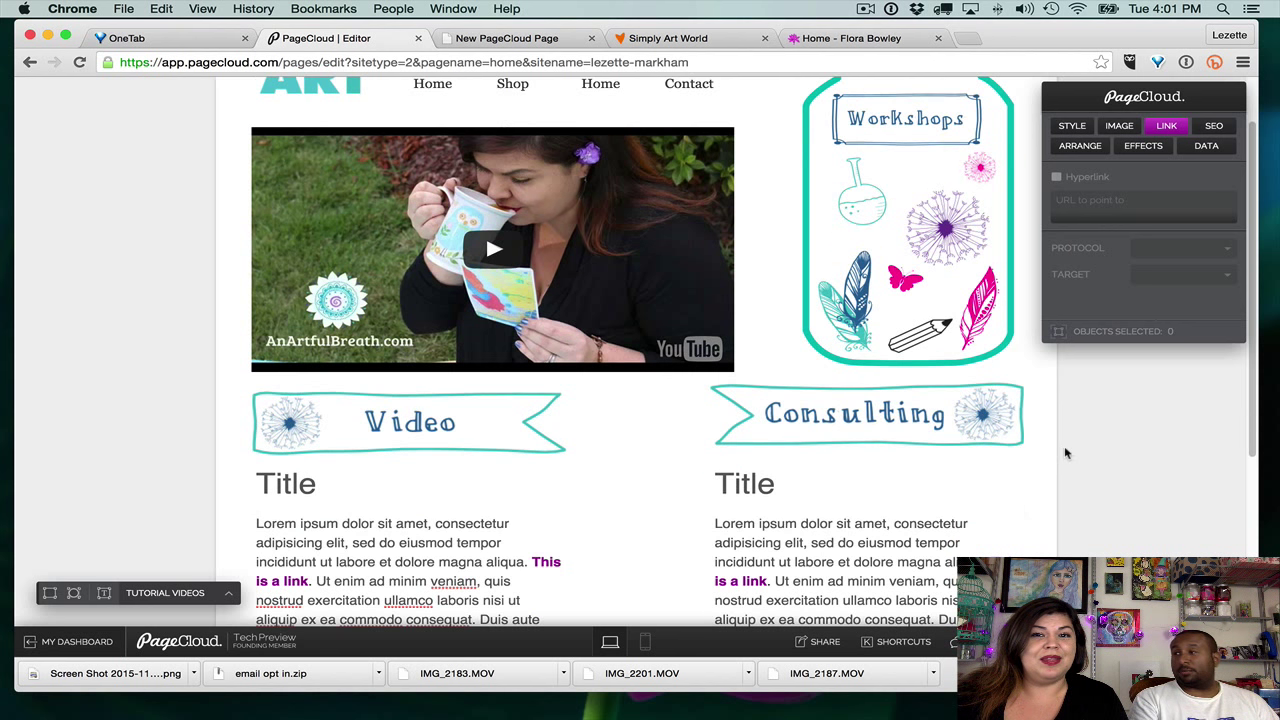
{"action": "scroll", "coordinate": [1065, 453], "scroll_direction": "down", "scroll_amount": 1}
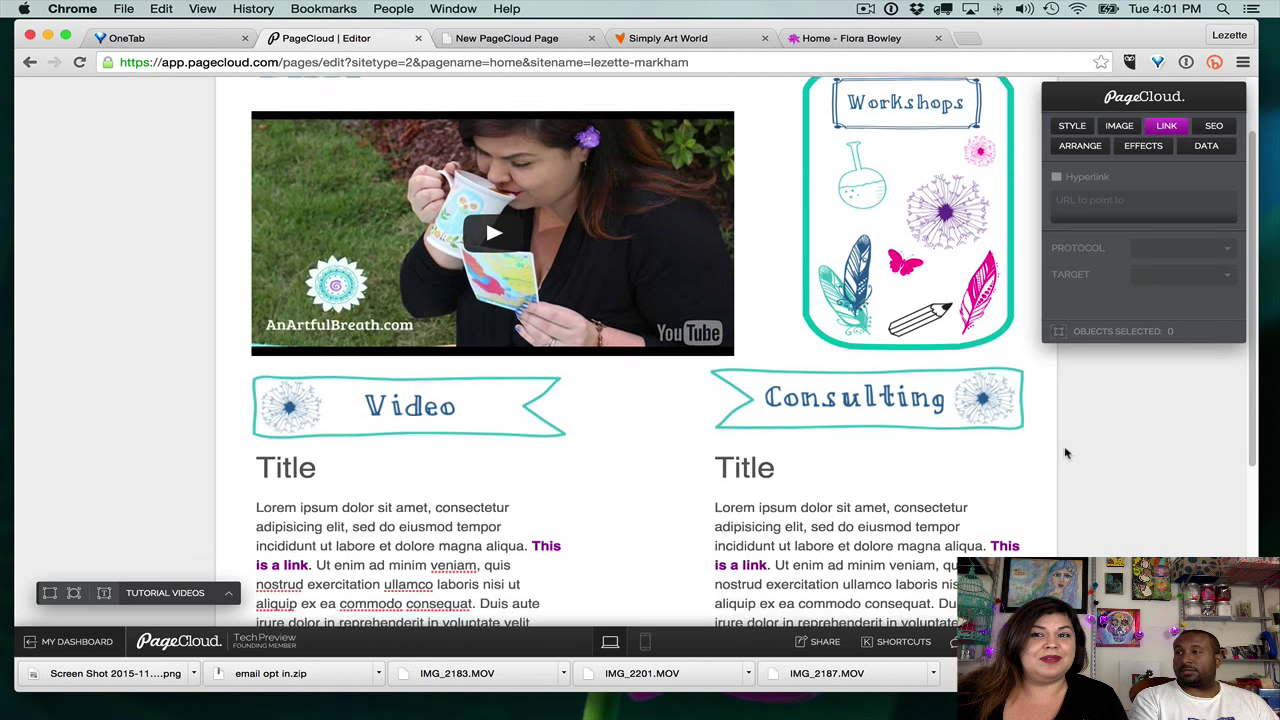
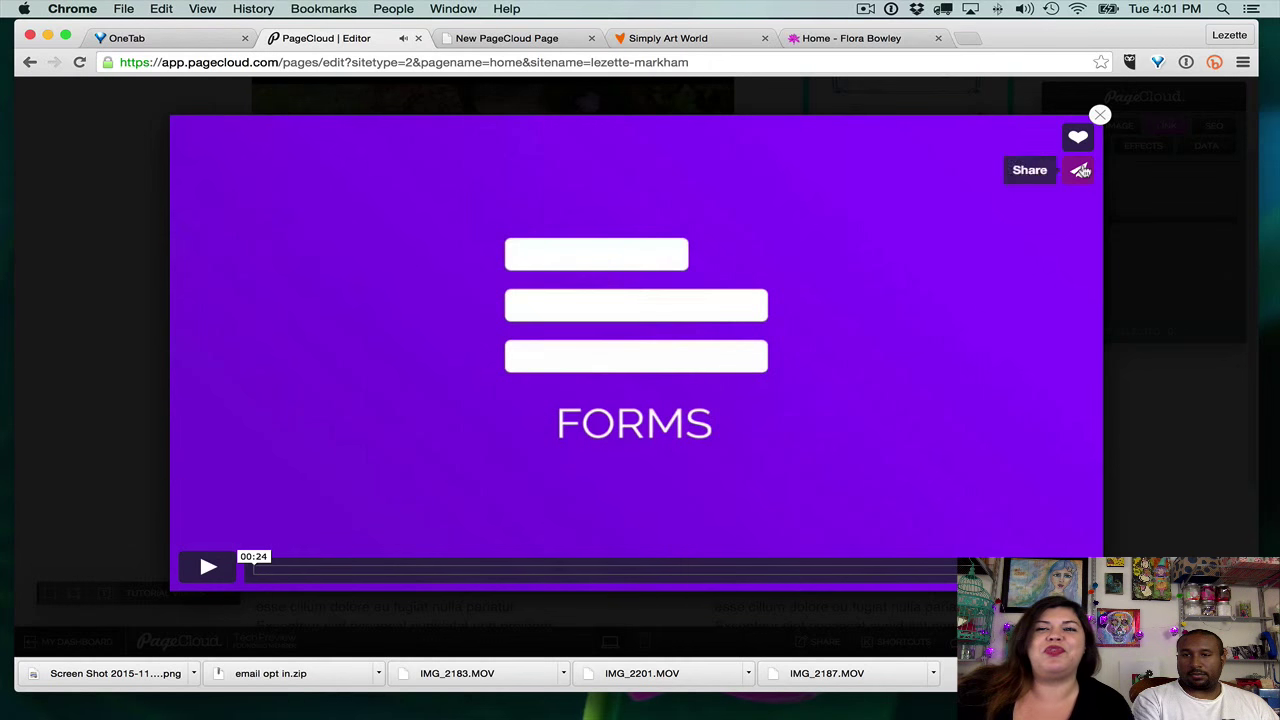
{"action": "left_click", "coordinate": [1100, 114]}
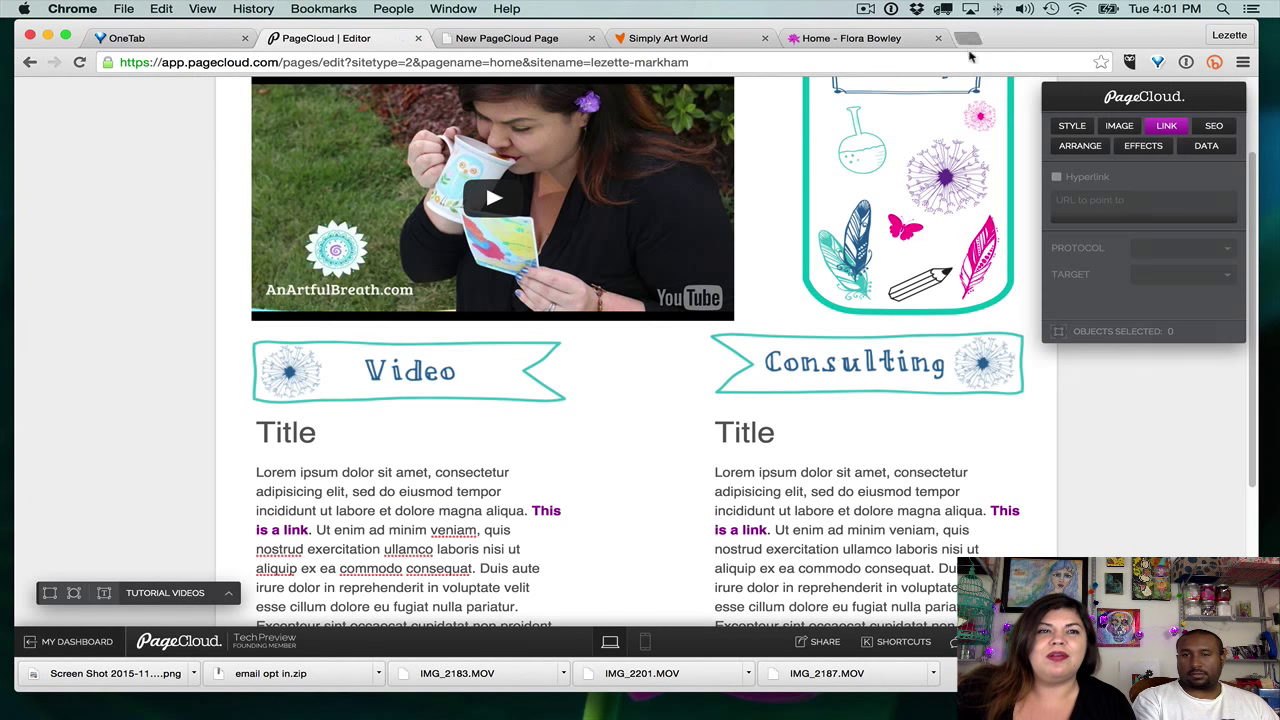
- Search the web for wufoo in a new browser tab and open the Wufoo website
{"action": "left_click", "coordinate": [966, 39]}
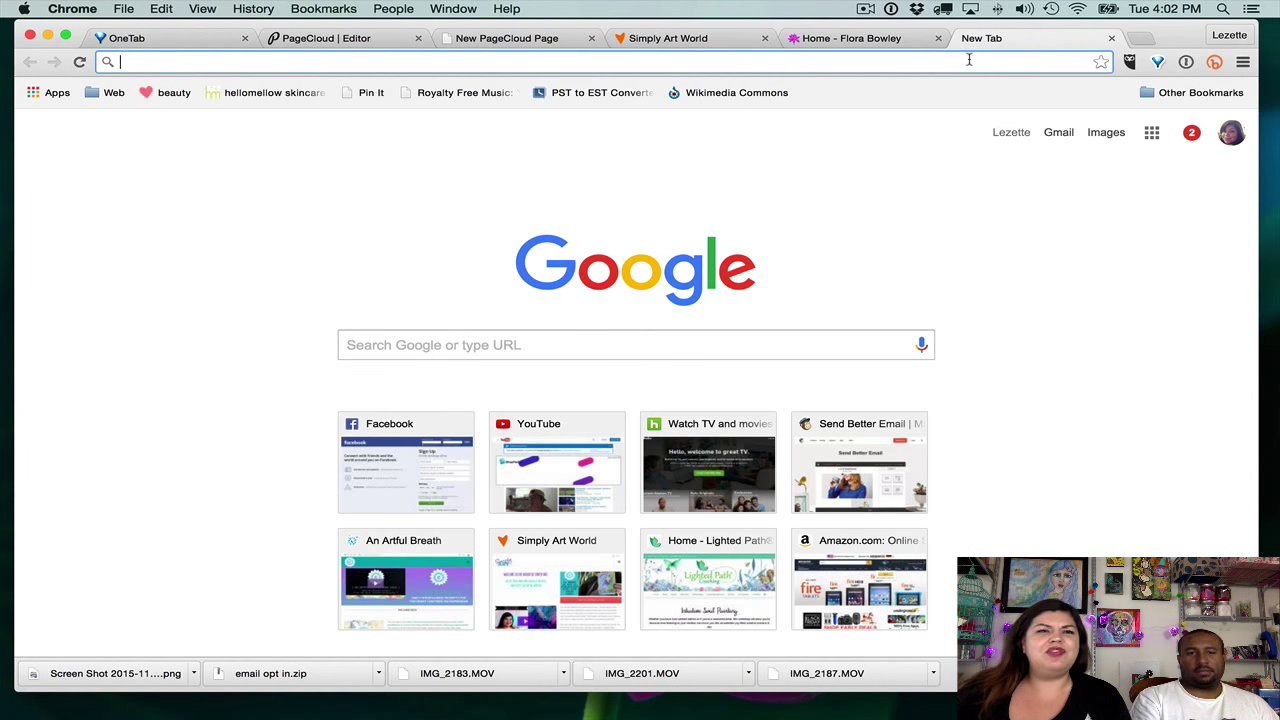
{"action": "type", "text": "wufoo"}
{"action": "key", "text": "Return"}
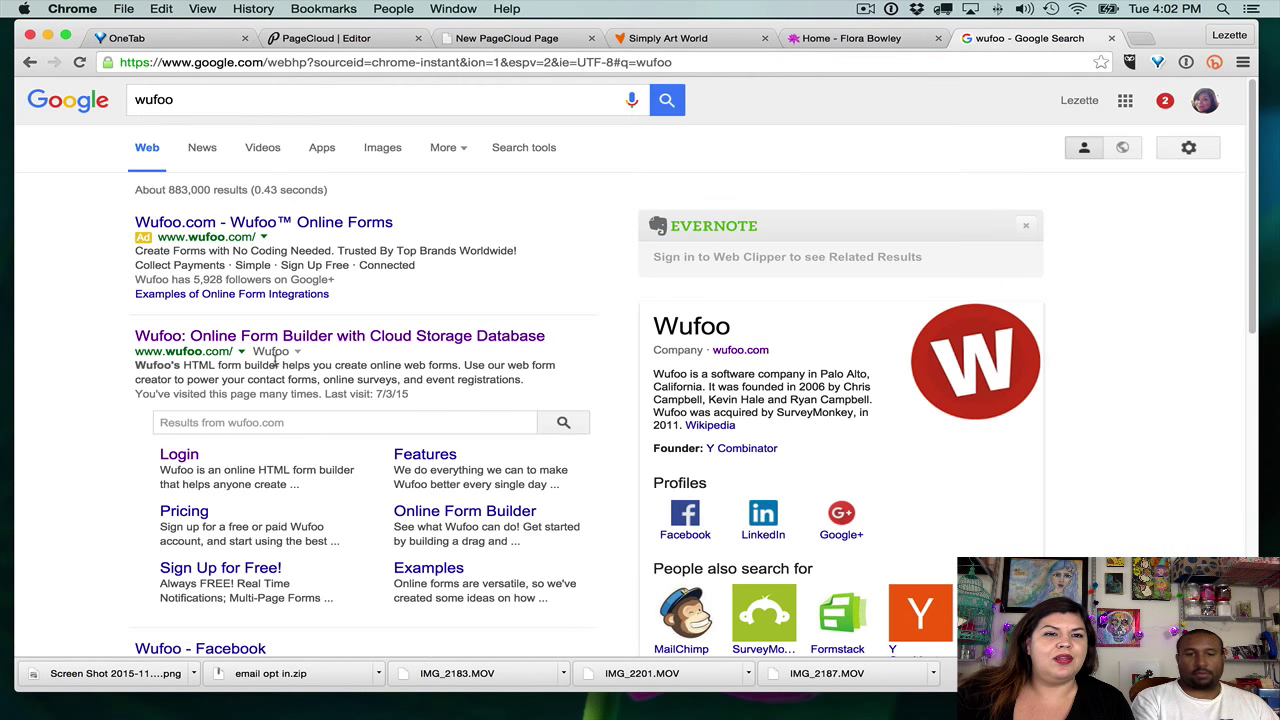
{"action": "left_click", "coordinate": [285, 338]}
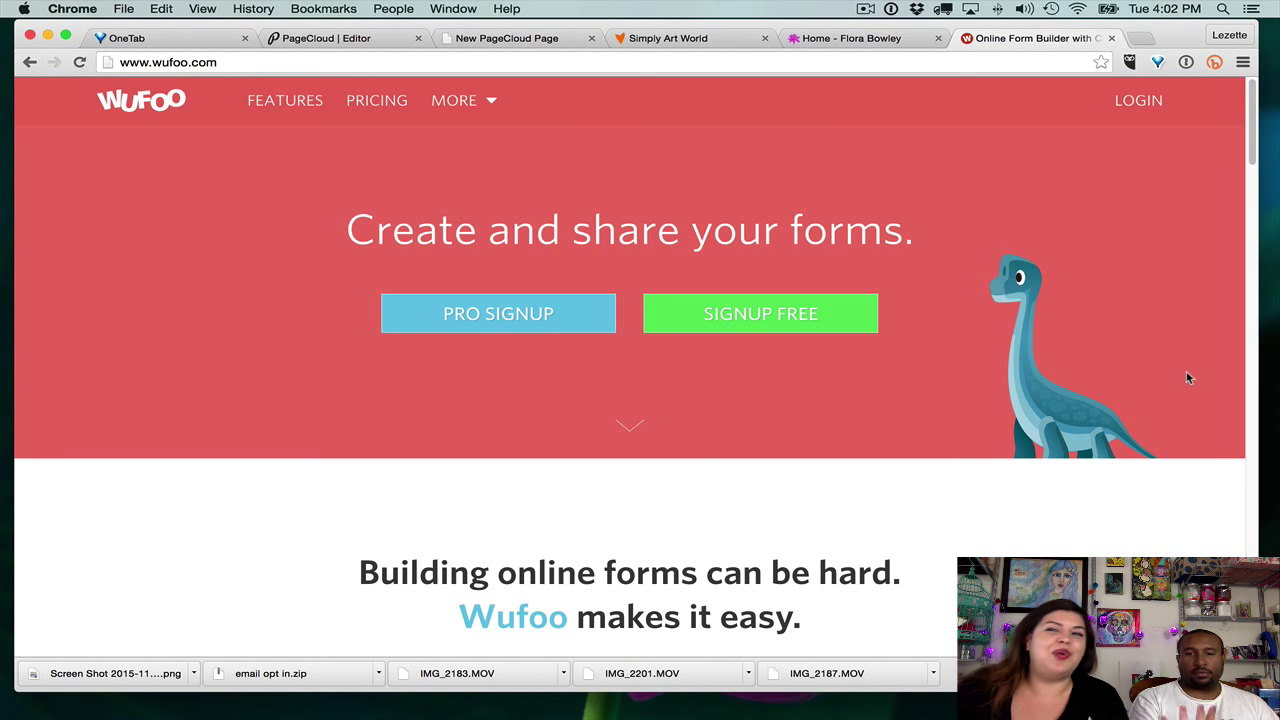
- Log in to Wufoo by filling the account e-mail and password from the saved login, and close the update notifications
{"action": "left_click", "coordinate": [1155, 108]}
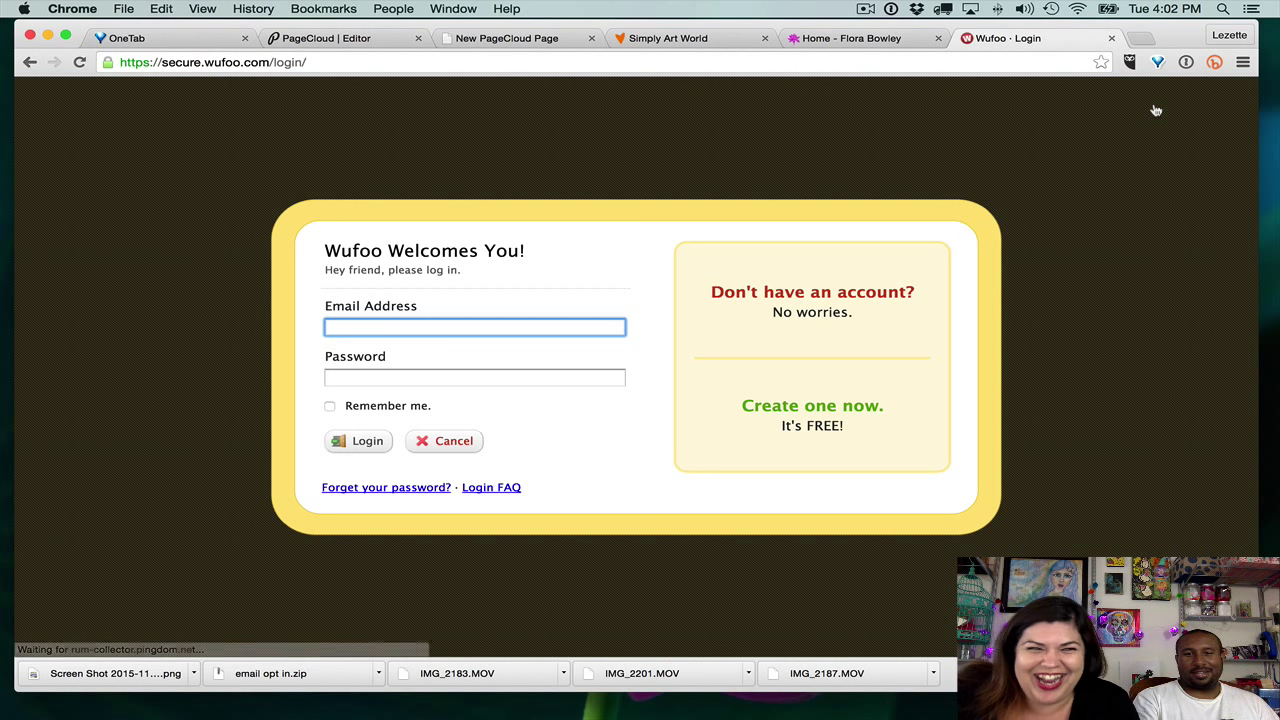
{"action": "left_click", "coordinate": [1186, 62]}
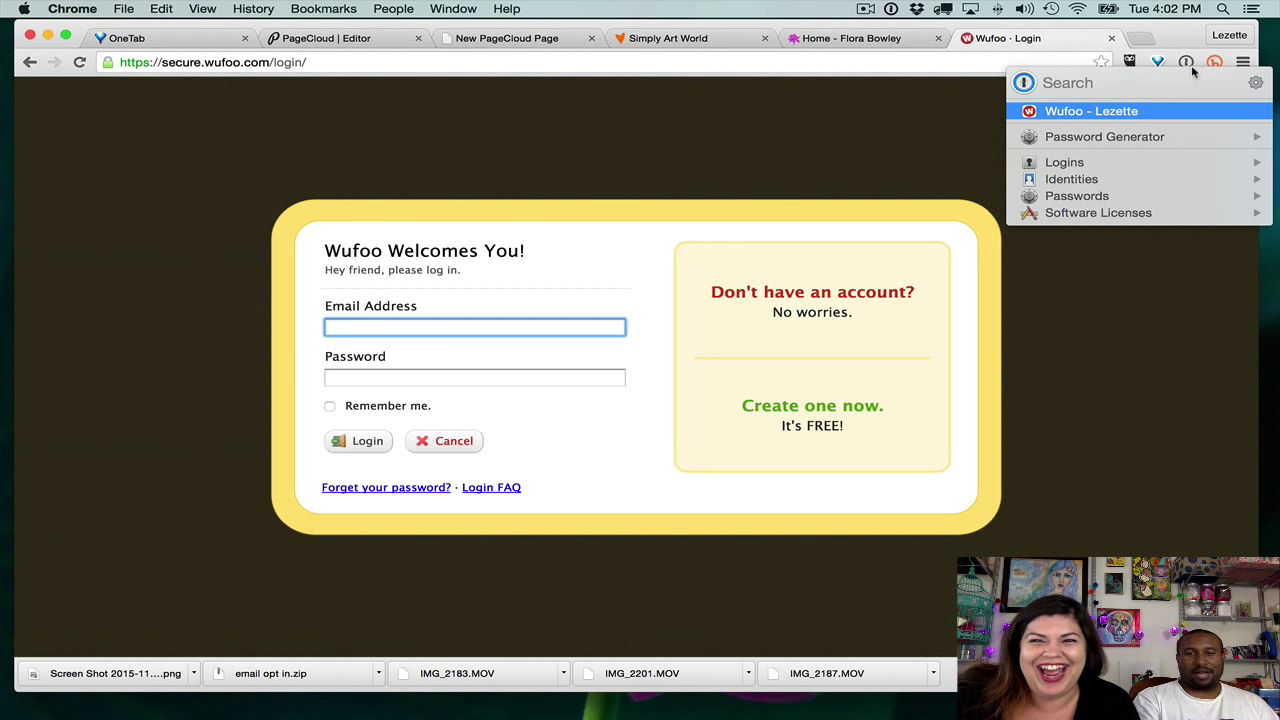
{"action": "left_click", "coordinate": [1086, 111]}
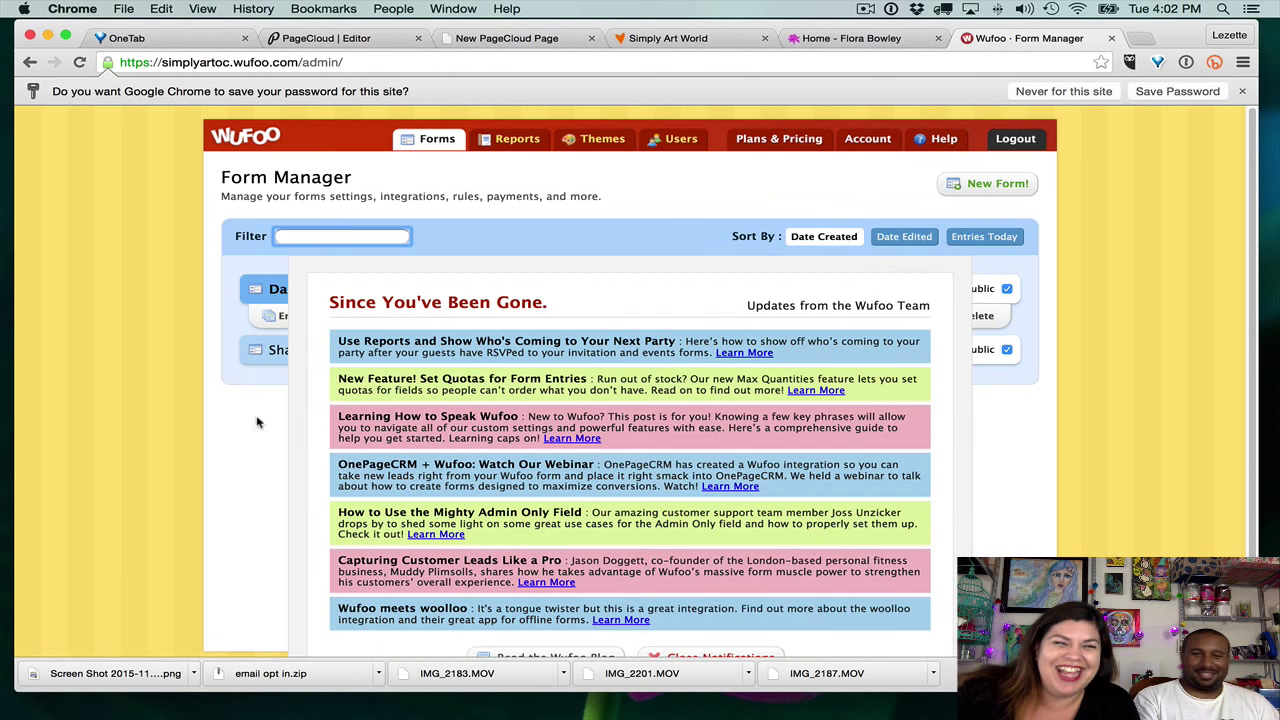
{"action": "scroll", "coordinate": [979, 457], "scroll_direction": "down", "scroll_amount": 1}
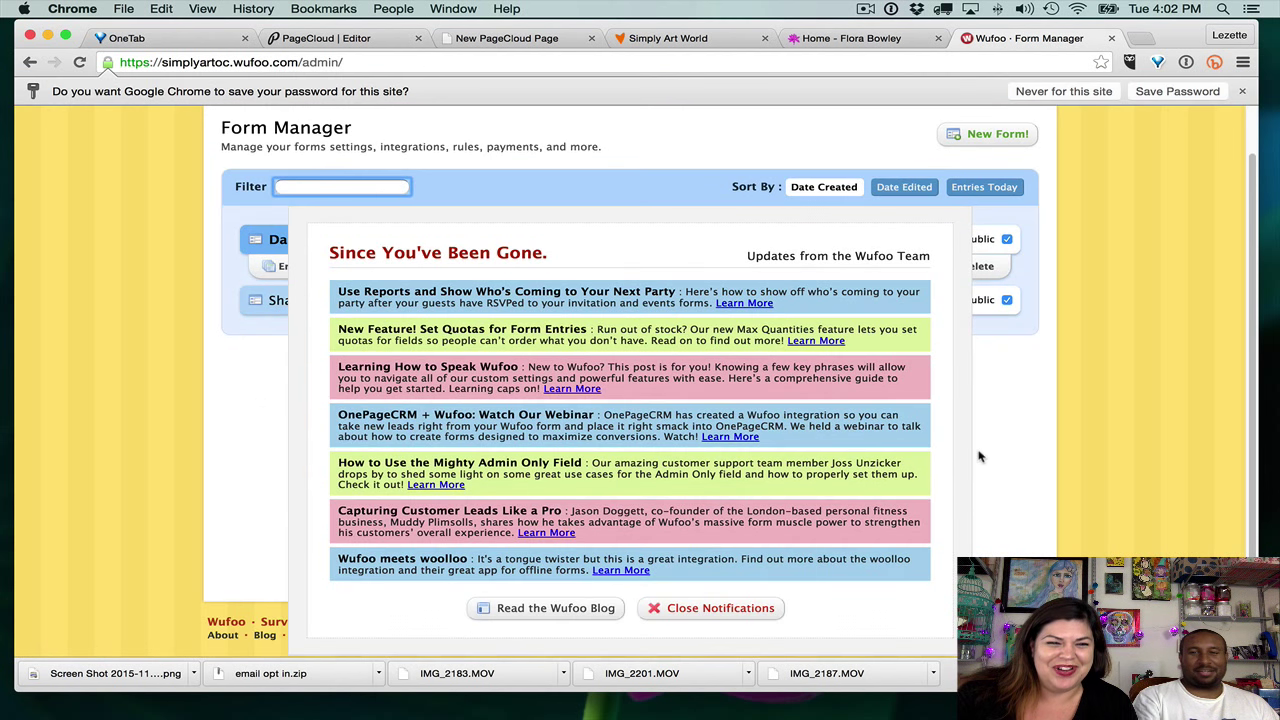
{"action": "left_click", "coordinate": [717, 611]}
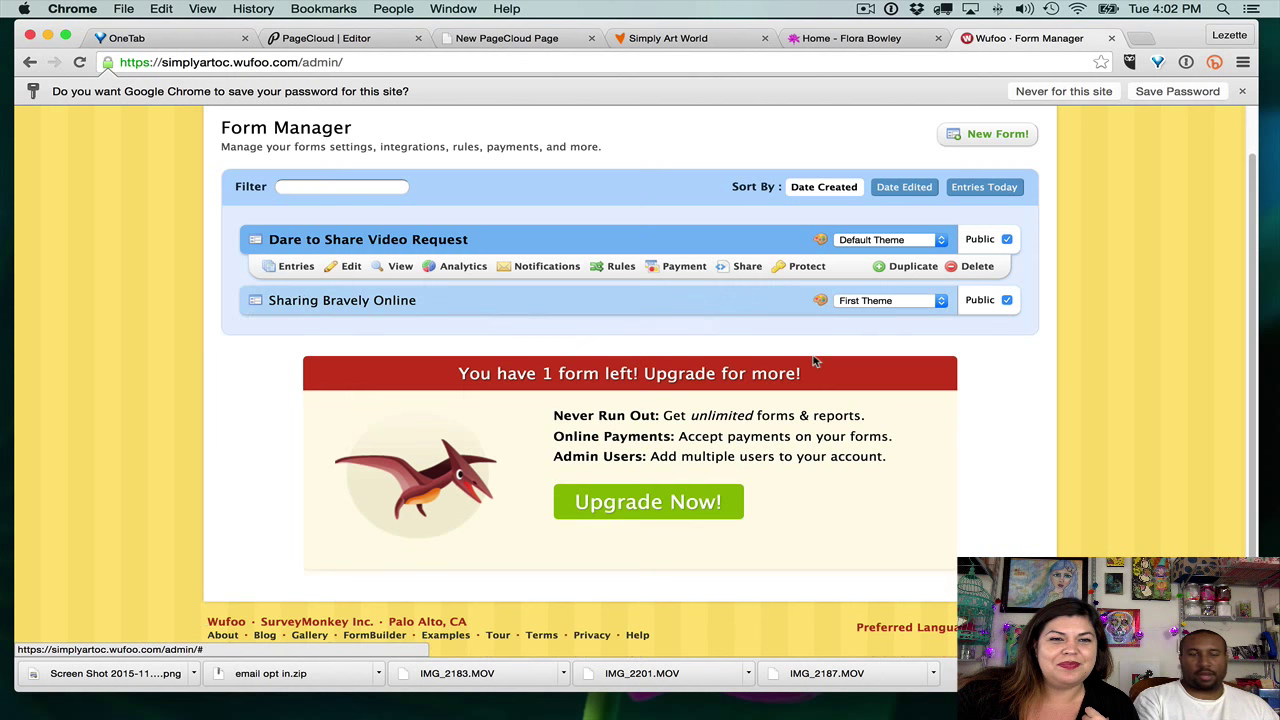
- Open the sharing codes of the Sharing Bravely Online form and select its entire iframe embed code
{"action": "mouse_move", "coordinate": [636, 310]}
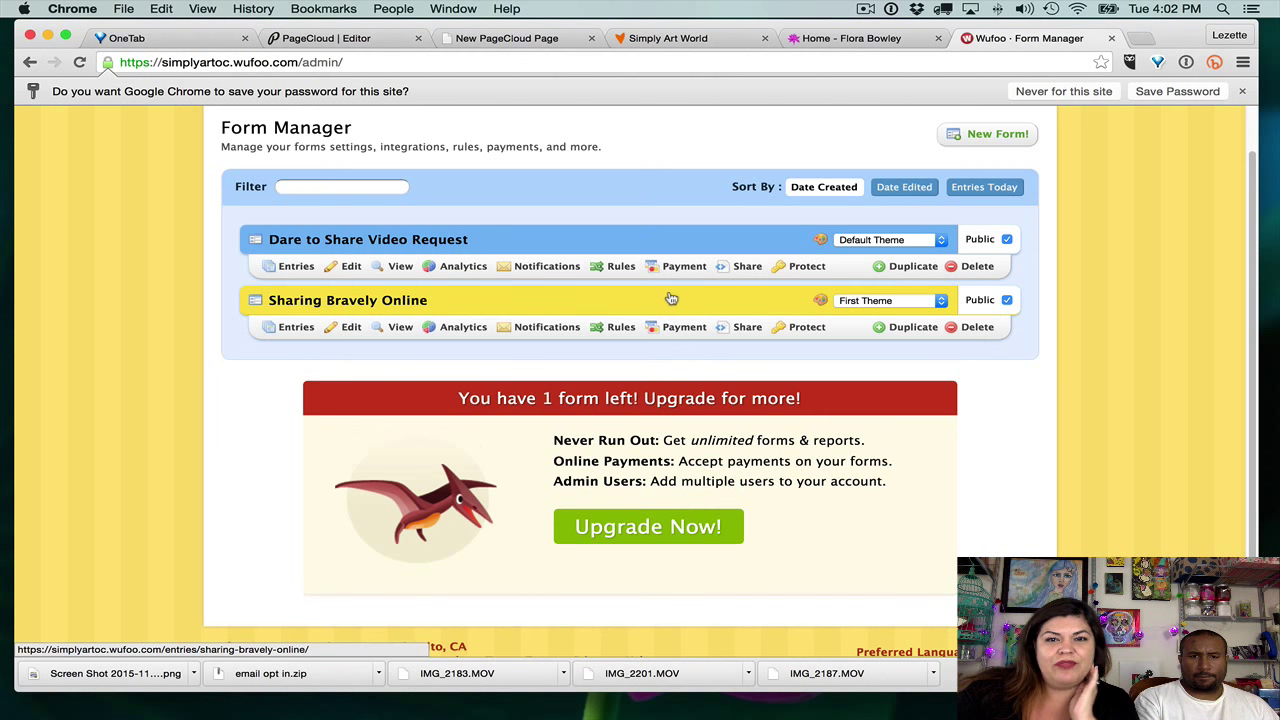
{"action": "left_click", "coordinate": [747, 327]}
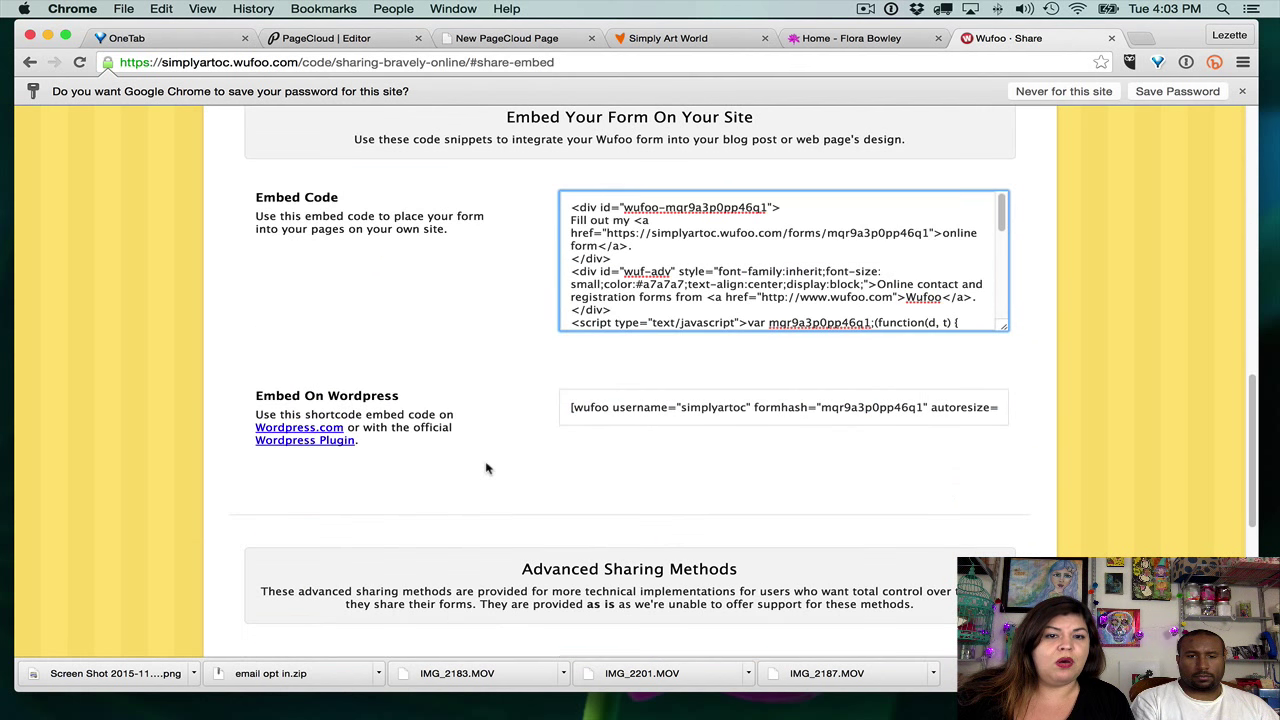
{"action": "scroll", "coordinate": [486, 468], "scroll_direction": "down", "scroll_amount": 2}
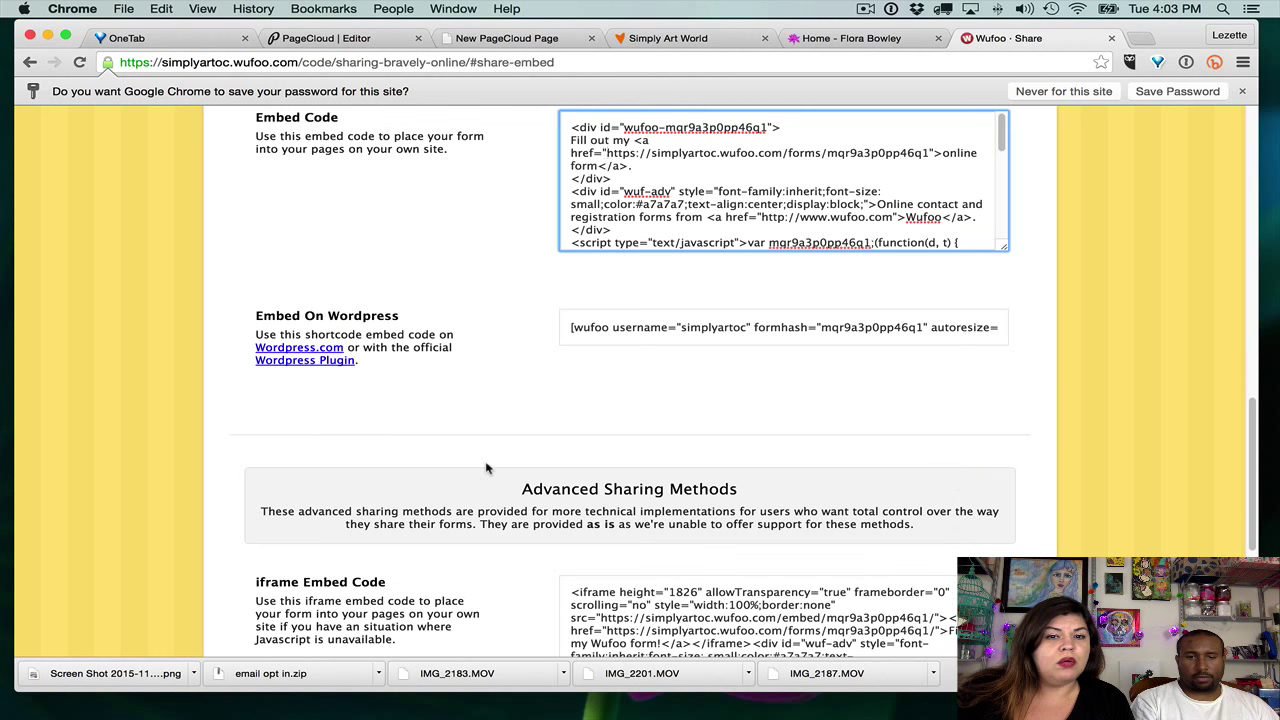
{"action": "scroll", "coordinate": [486, 468], "scroll_direction": "down", "scroll_amount": 2}
{"action": "left_click", "coordinate": [710, 540]}
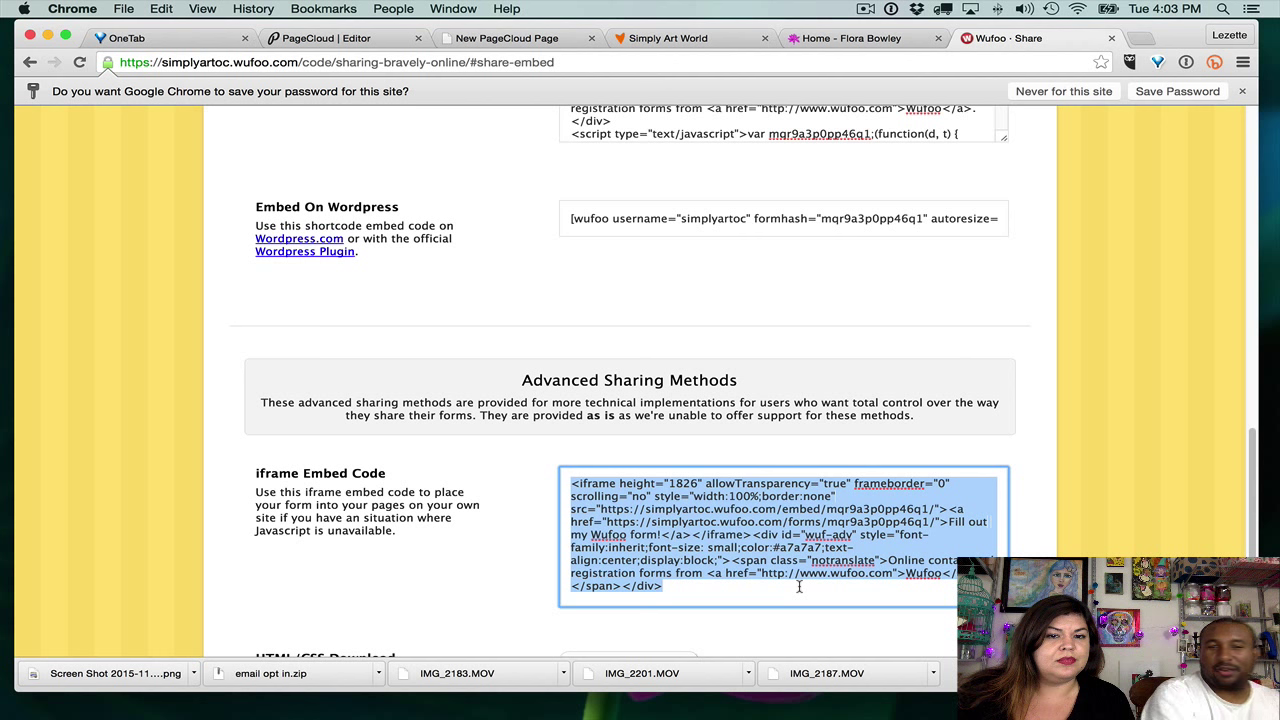
{"action": "left_click", "coordinate": [697, 560]}
{"action": "left_click_drag", "start_coordinate": [680, 588], "coordinate": [566, 469]}
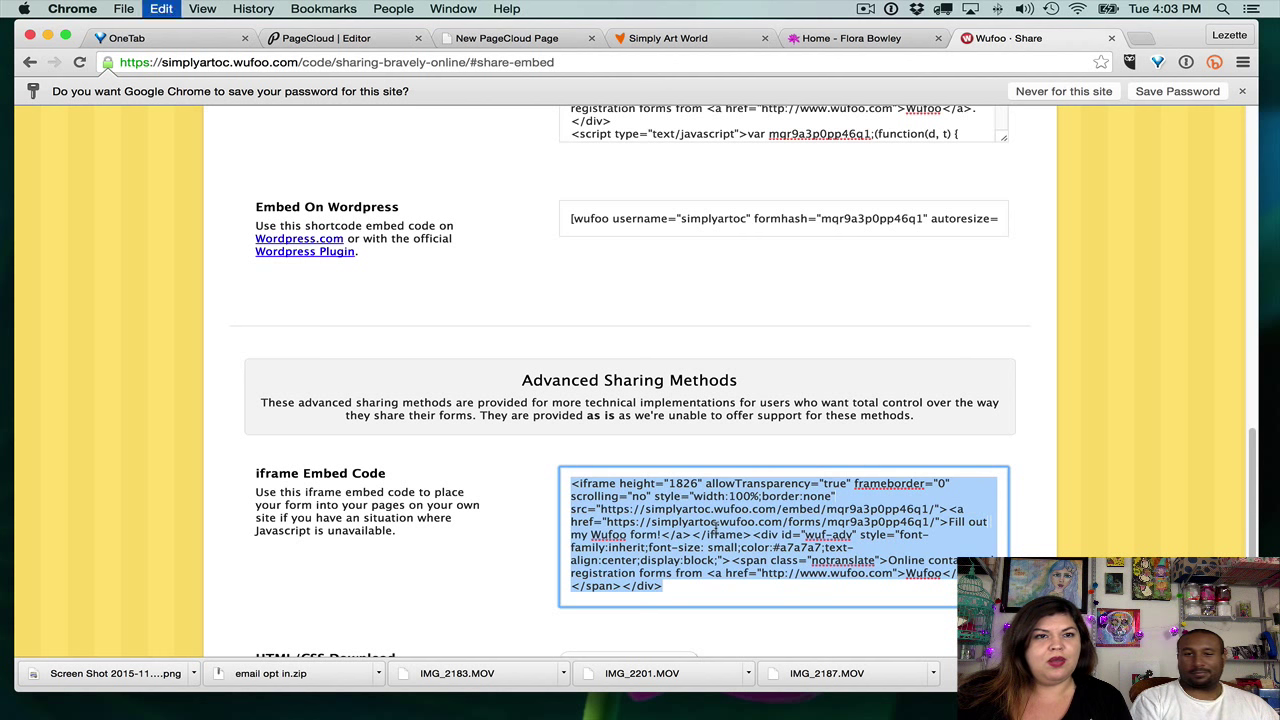
- Switch to the PageCloud editor, paste the Wufoo iframe embed code onto the page, and move the form towards the Video column
{"action": "left_click", "coordinate": [363, 39]}
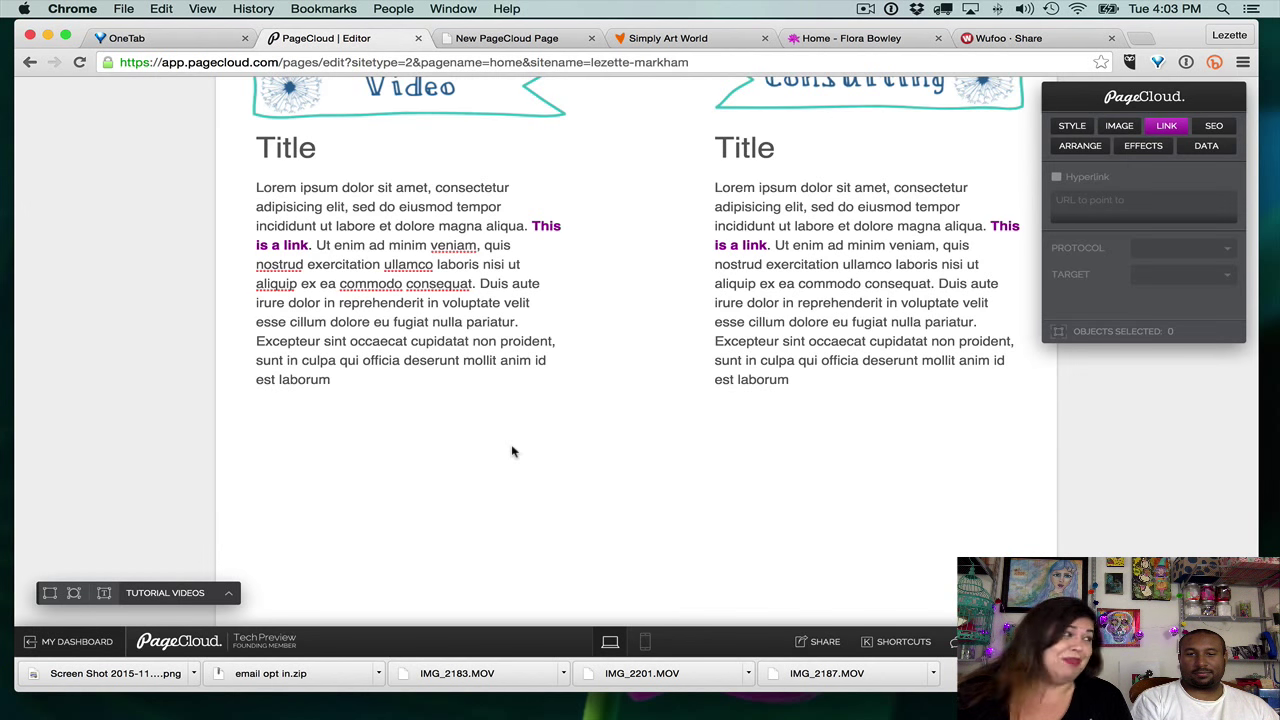
{"action": "key", "text": "super+v"}
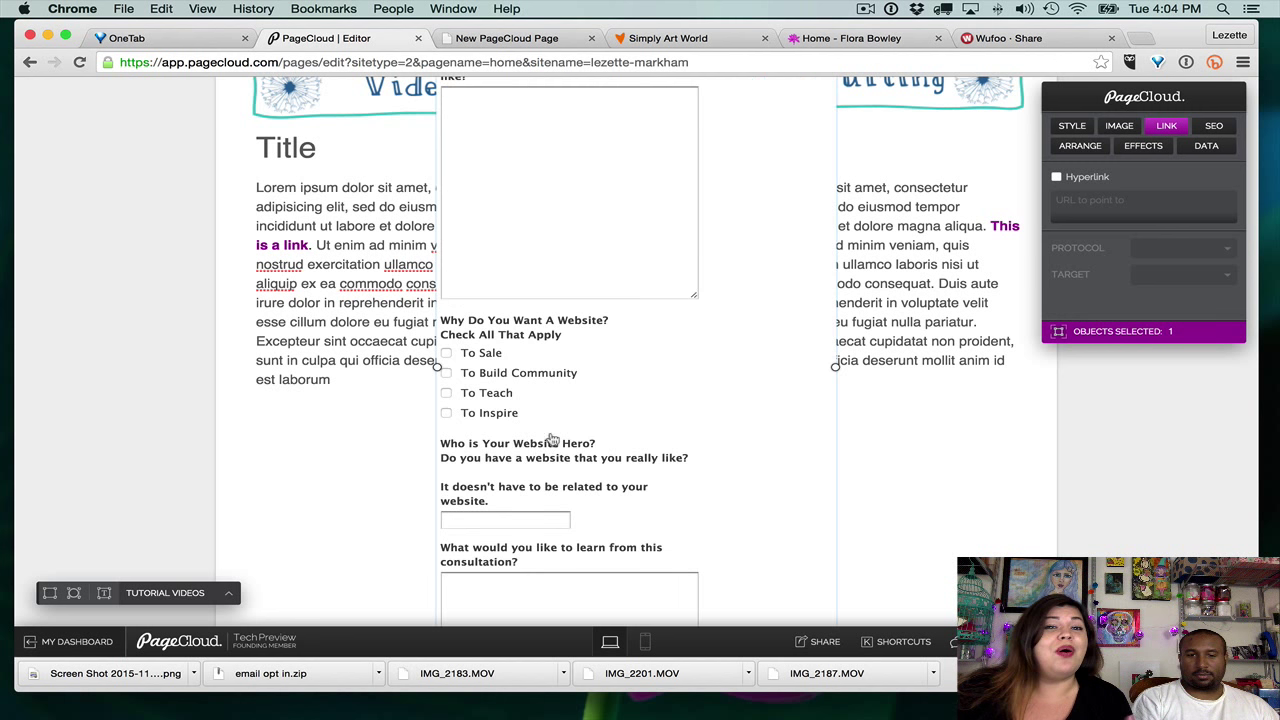
{"action": "left_click_drag", "start_coordinate": [597, 397], "coordinate": [584, 503]}
{"action": "scroll", "coordinate": [860, 428], "scroll_direction": "down", "scroll_amount": 10}
{"action": "left_click_drag", "start_coordinate": [586, 309], "coordinate": [520, 440]}
{"action": "scroll", "coordinate": [677, 395], "scroll_direction": "up", "scroll_amount": 5}
{"action": "scroll", "coordinate": [586, 406], "scroll_direction": "up", "scroll_amount": 4}
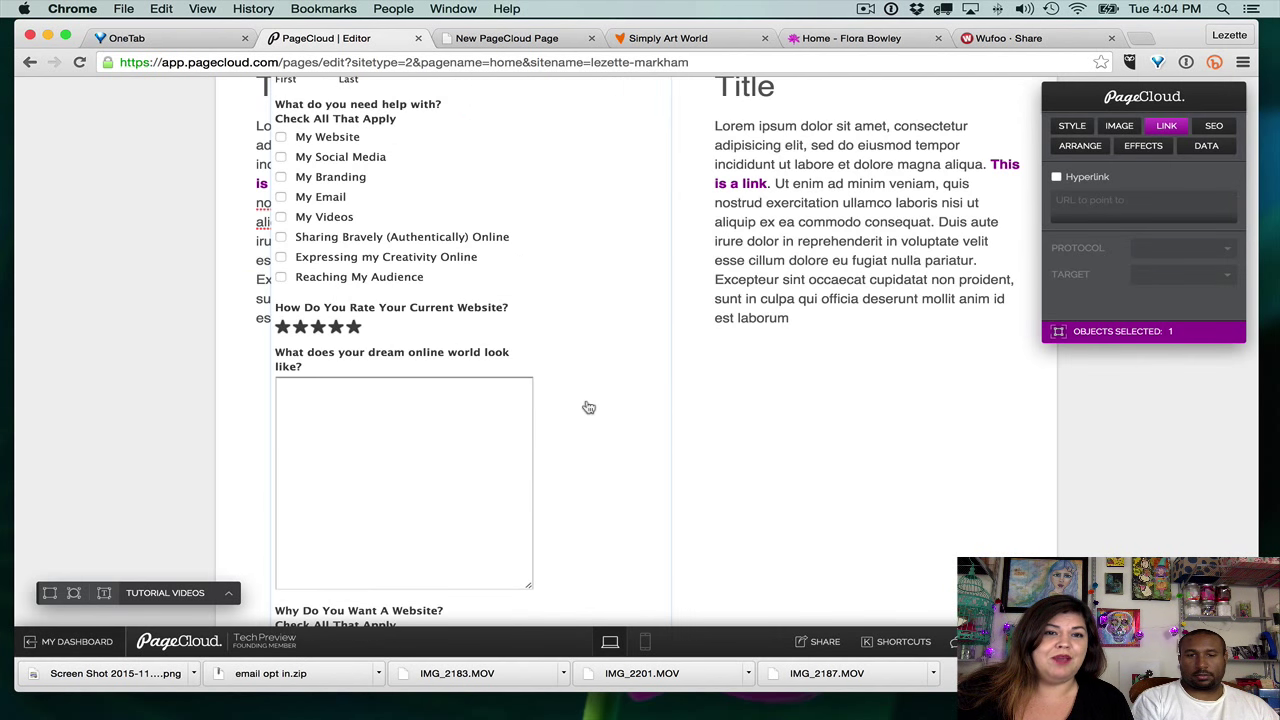
- Place the embedded form below the Video column's text at left 40 px, top 934 px, and review its questions
{"action": "scroll", "coordinate": [586, 406], "scroll_direction": "down", "scroll_amount": 6}
{"action": "left_click_drag", "start_coordinate": [477, 223], "coordinate": [453, 612]}
{"action": "scroll", "coordinate": [453, 612], "scroll_direction": "up", "scroll_amount": 5}
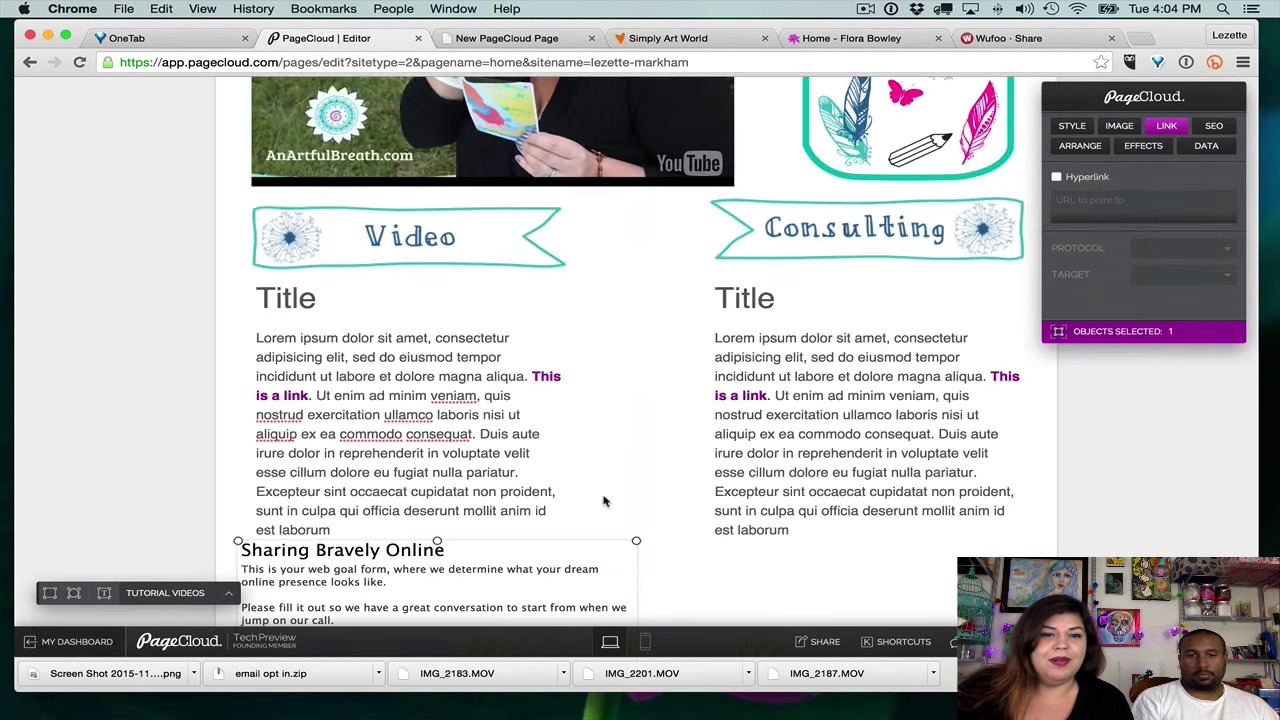
{"action": "scroll", "coordinate": [523, 391], "scroll_direction": "down", "scroll_amount": 5}
{"action": "scroll", "coordinate": [450, 237], "scroll_direction": "up", "scroll_amount": 3}
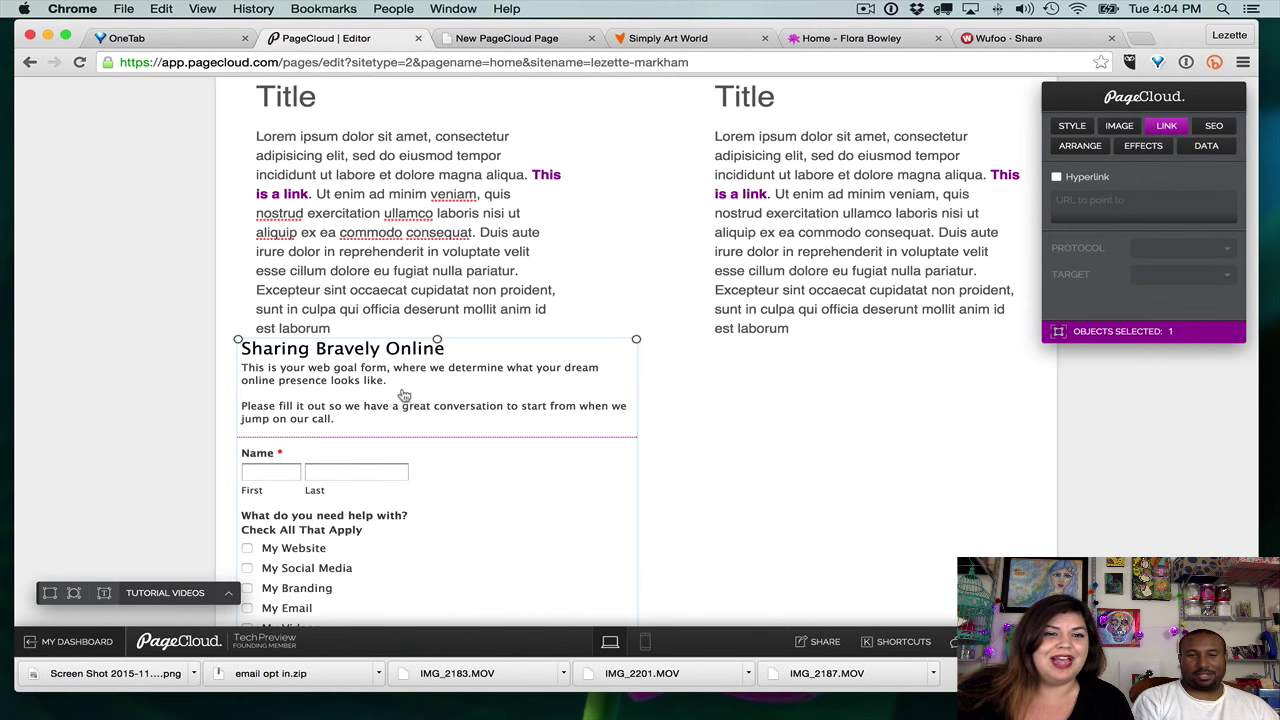
{"action": "left_click_drag", "start_coordinate": [404, 392], "coordinate": [417, 415]}
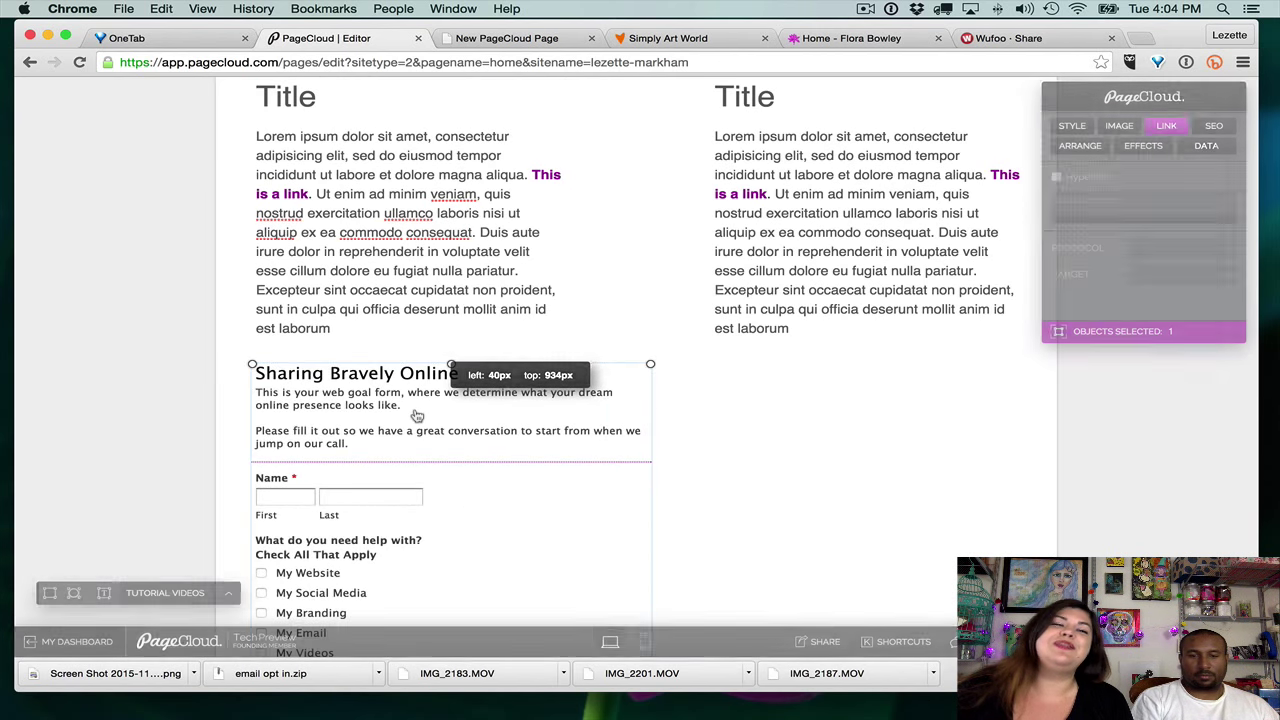
{"action": "scroll", "coordinate": [819, 400], "scroll_direction": "down", "scroll_amount": 1}
{"action": "scroll", "coordinate": [819, 402], "scroll_direction": "down", "scroll_amount": 5}
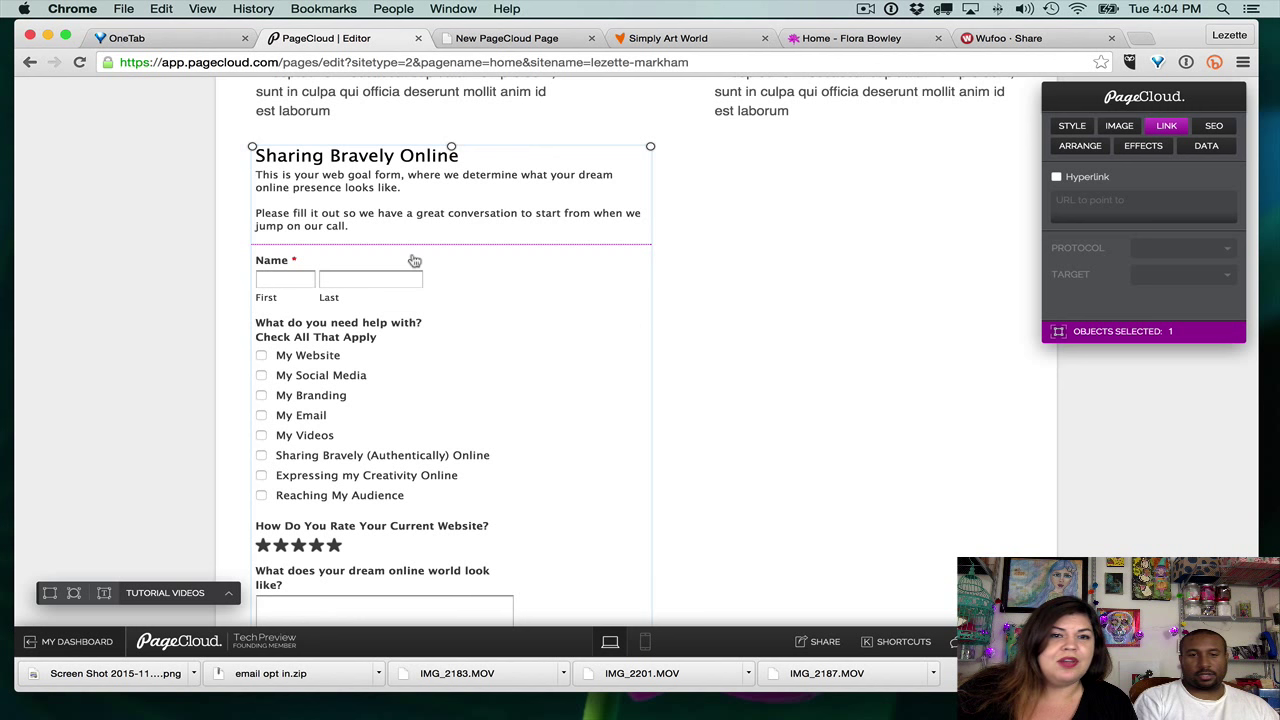
{"action": "scroll", "coordinate": [629, 253], "scroll_direction": "down", "scroll_amount": 10}
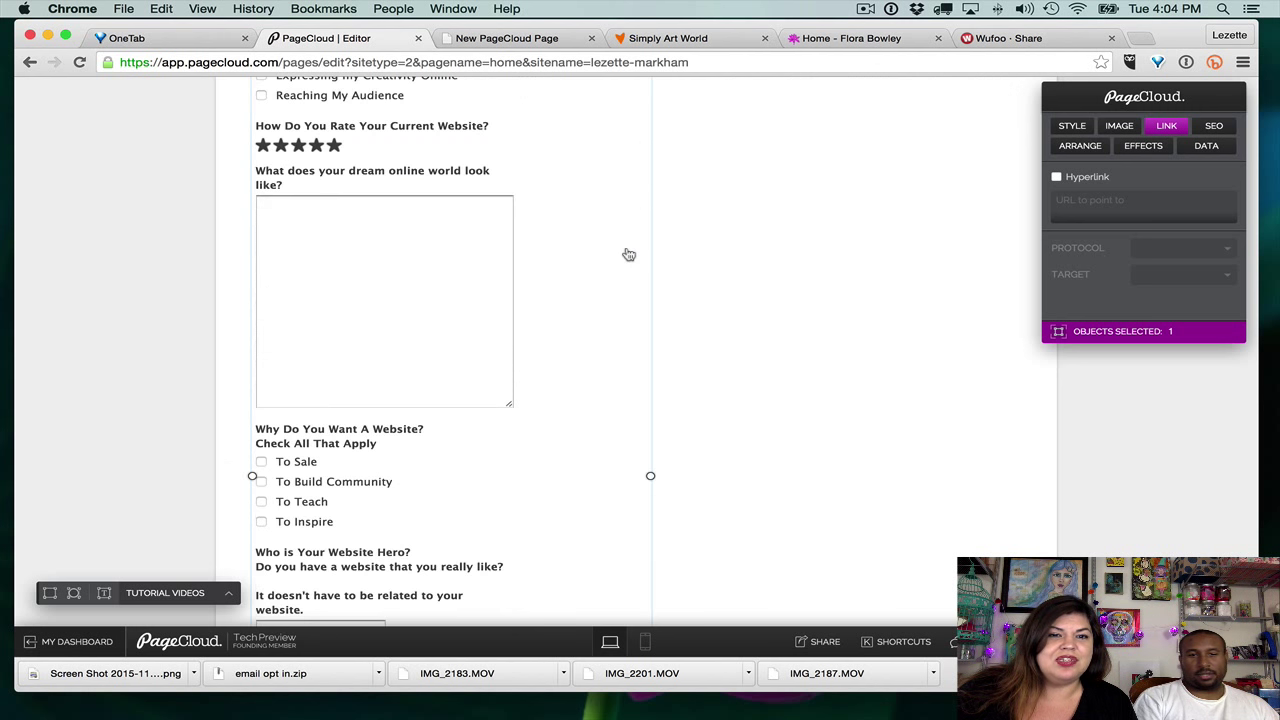
{"action": "scroll", "coordinate": [629, 254], "scroll_direction": "down", "scroll_amount": 14}
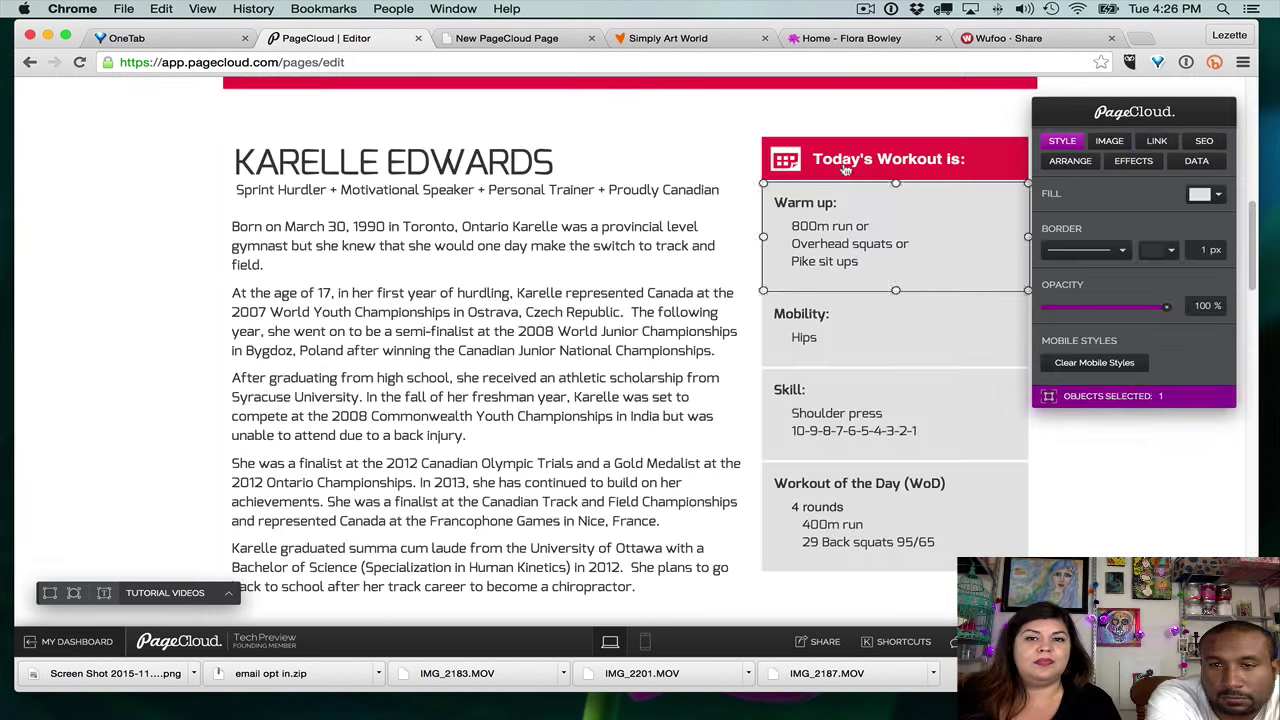
- Examine the athlete template page's individual elements, from the Today's Workout calendar icon and text to the media gallery photos
{"action": "left_click", "coordinate": [785, 159]}
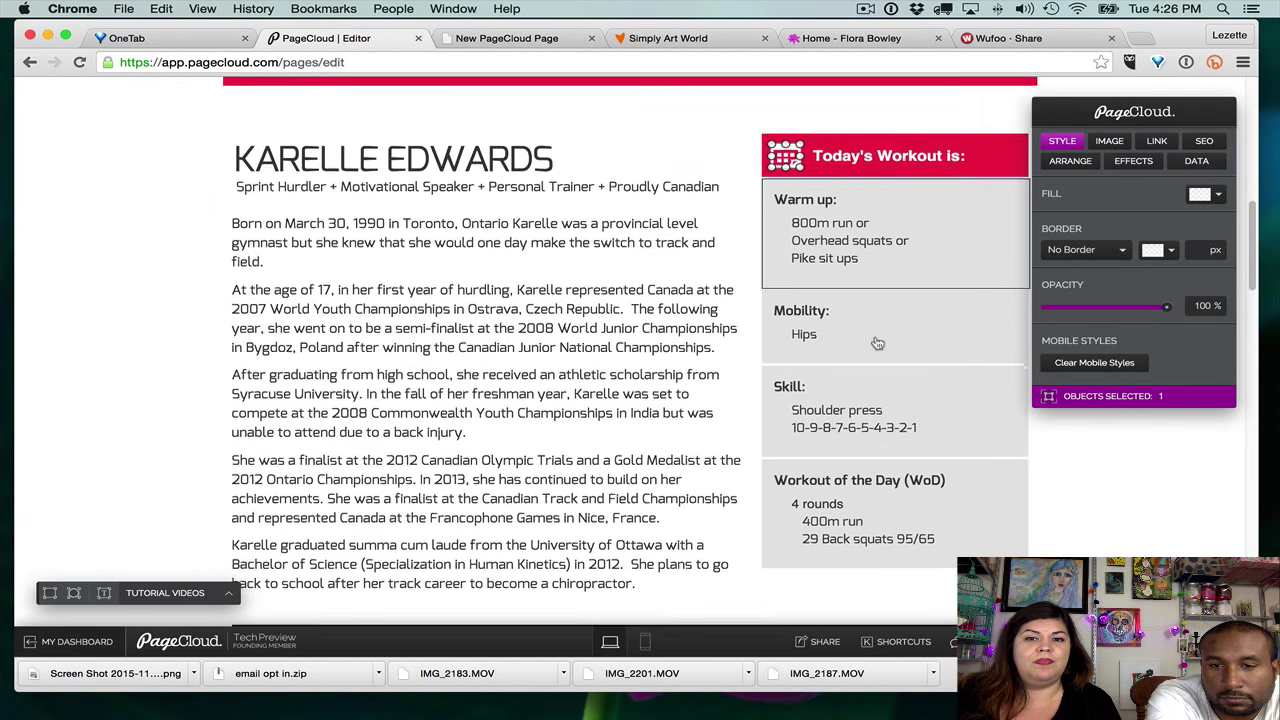
{"action": "scroll", "coordinate": [874, 340], "scroll_direction": "down", "scroll_amount": 3}
{"action": "left_click", "coordinate": [862, 392]}
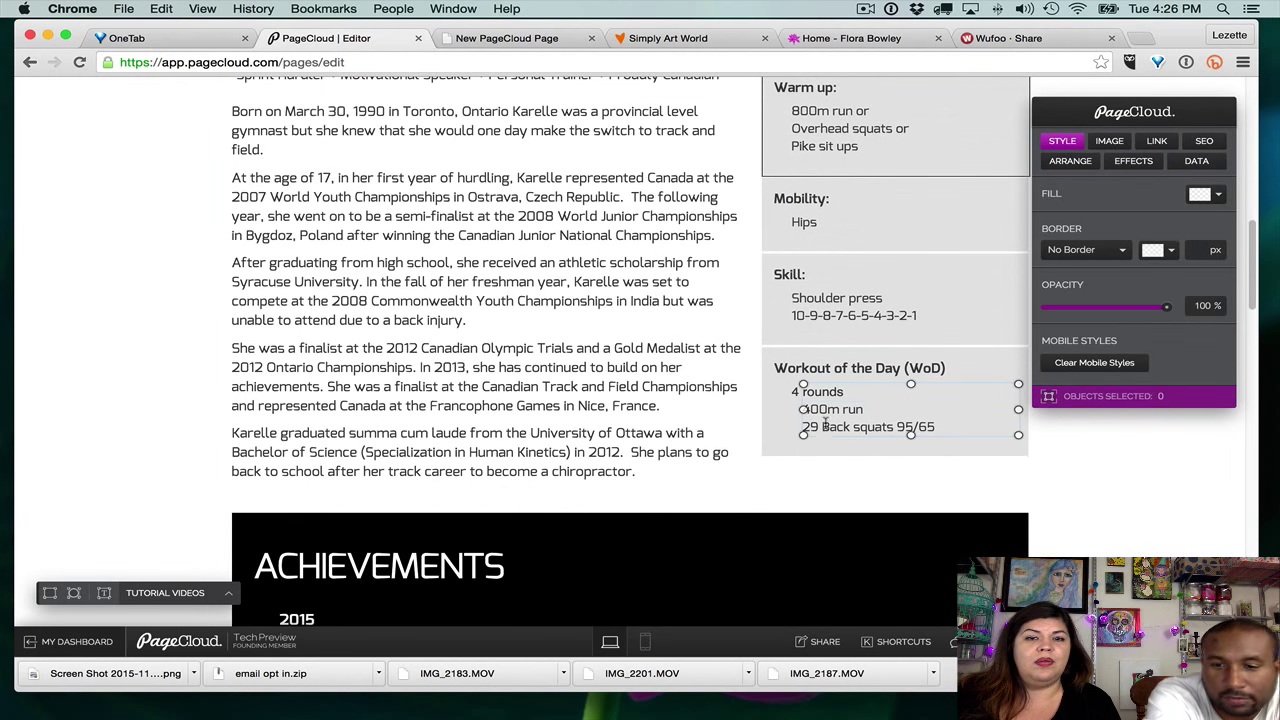
{"action": "left_click", "coordinate": [724, 410]}
{"action": "scroll", "coordinate": [735, 404], "scroll_direction": "down", "scroll_amount": 10}
{"action": "scroll", "coordinate": [735, 404], "scroll_direction": "down", "scroll_amount": 15}
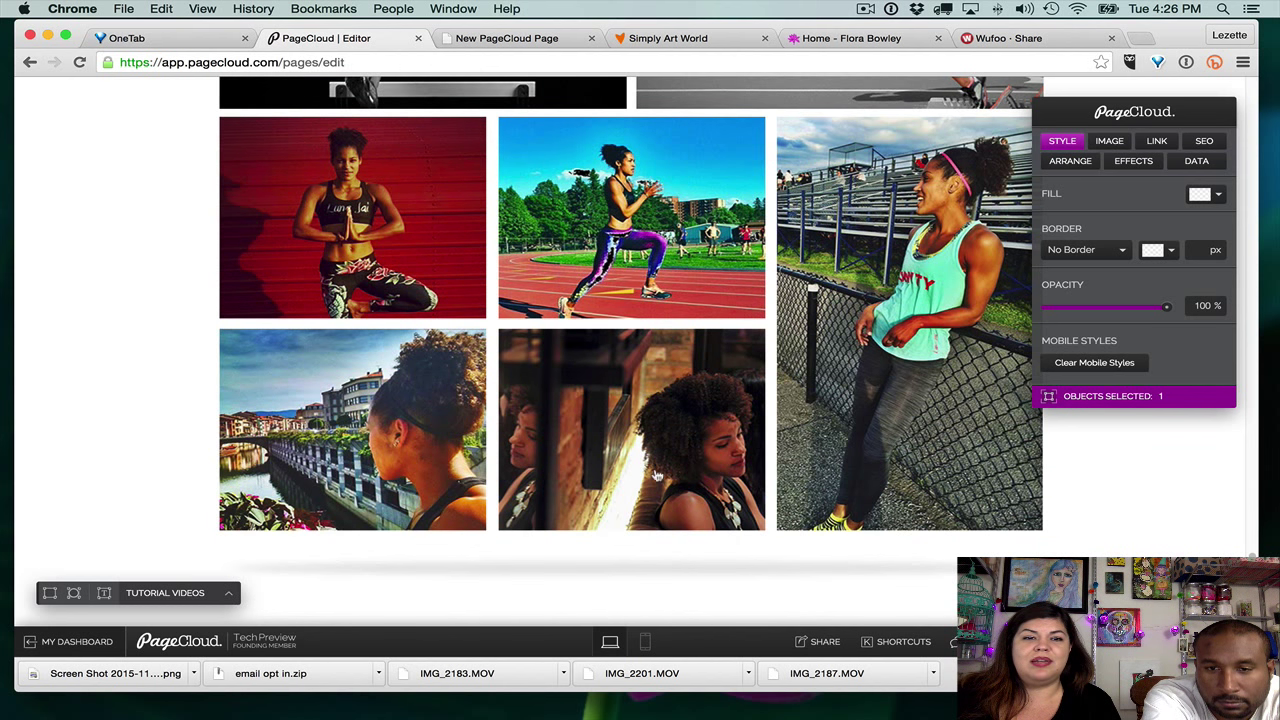
{"action": "left_click", "coordinate": [646, 440]}
{"action": "left_click", "coordinate": [921, 364]}
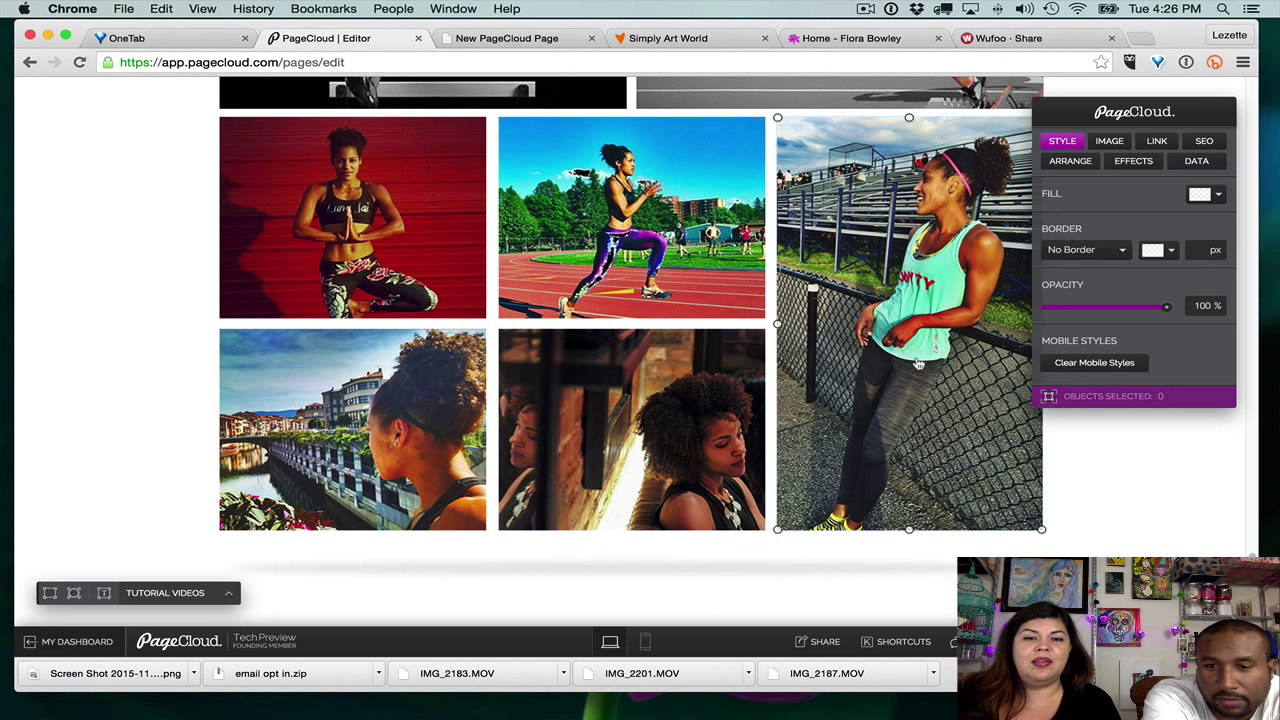
- Save the athlete template page and open its published version
{"action": "key", "text": "super+s"}
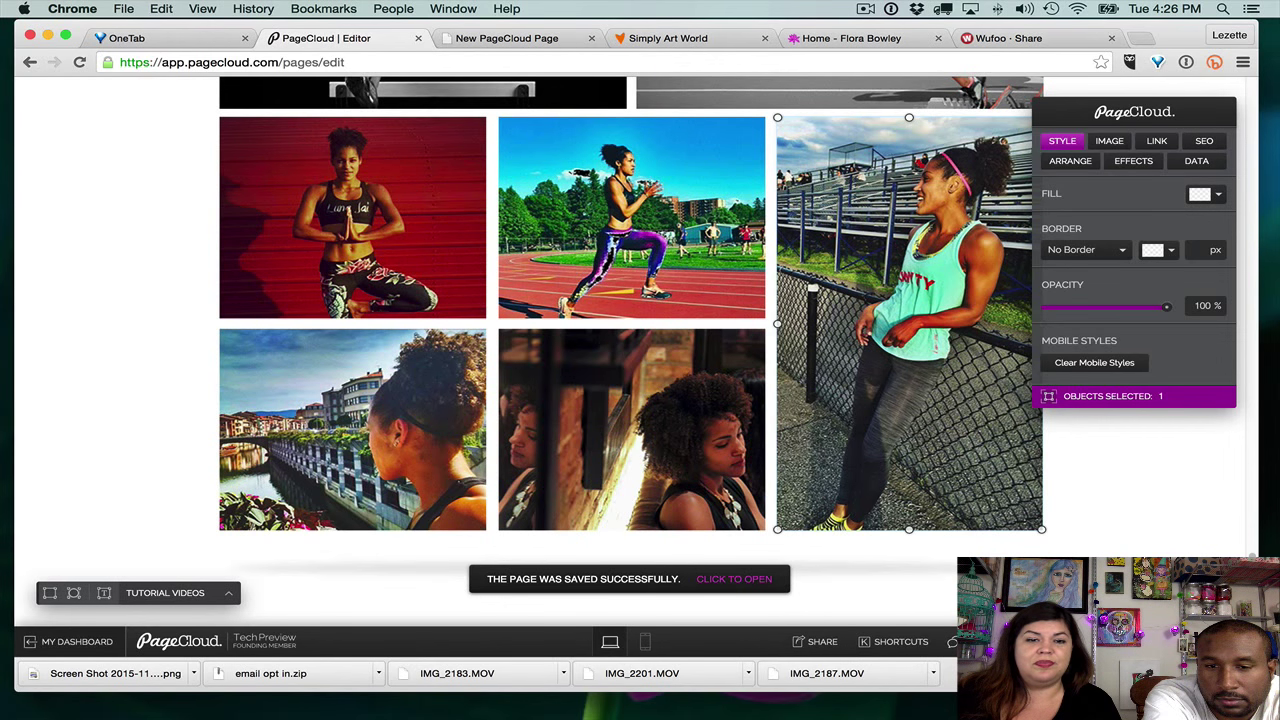
{"action": "left_click", "coordinate": [765, 579]}
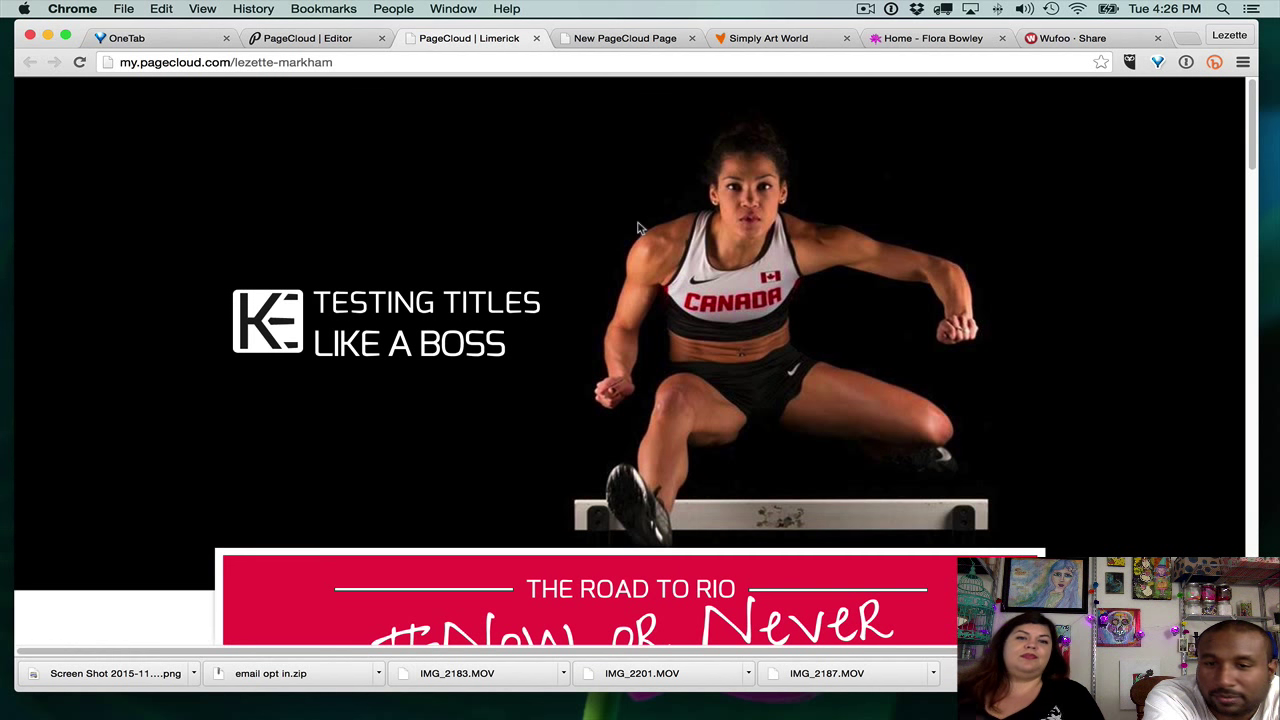
- Review the published page from the Road to Rio banner through the workout and achievements sections to the media gallery
{"action": "scroll", "coordinate": [724, 226], "scroll_direction": "down", "scroll_amount": 15}
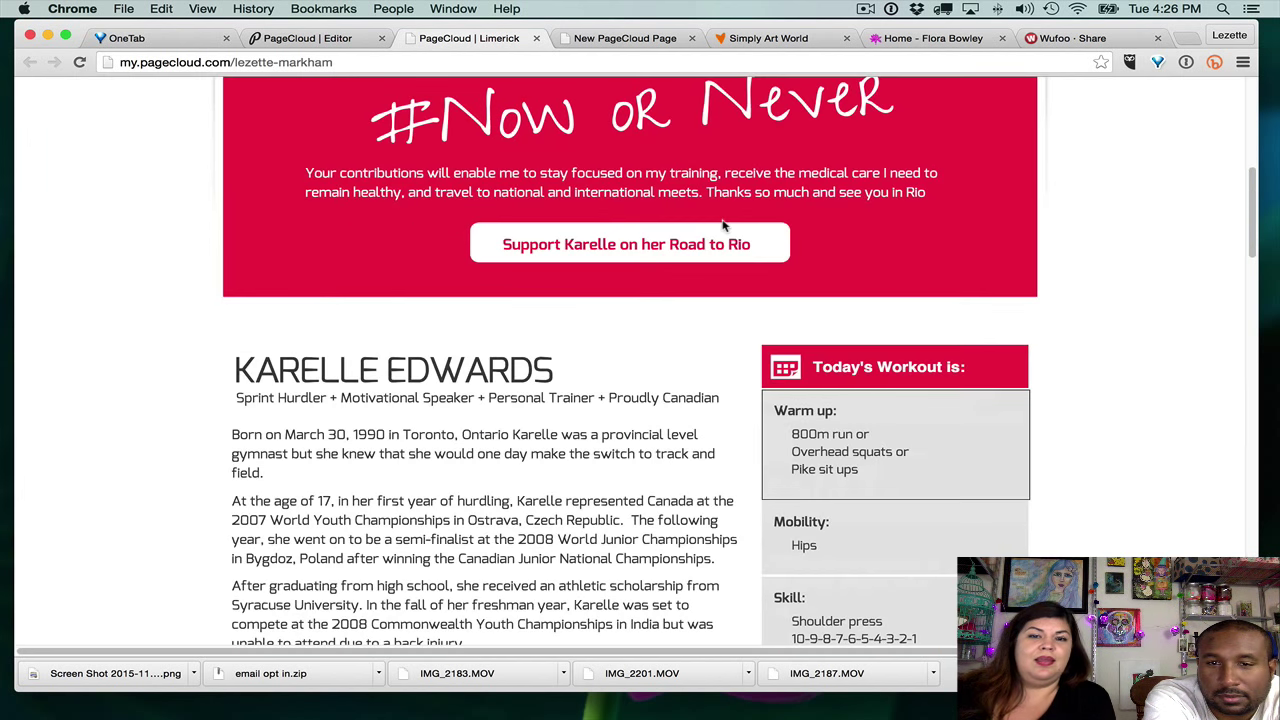
{"action": "scroll", "coordinate": [724, 226], "scroll_direction": "down", "scroll_amount": 15}
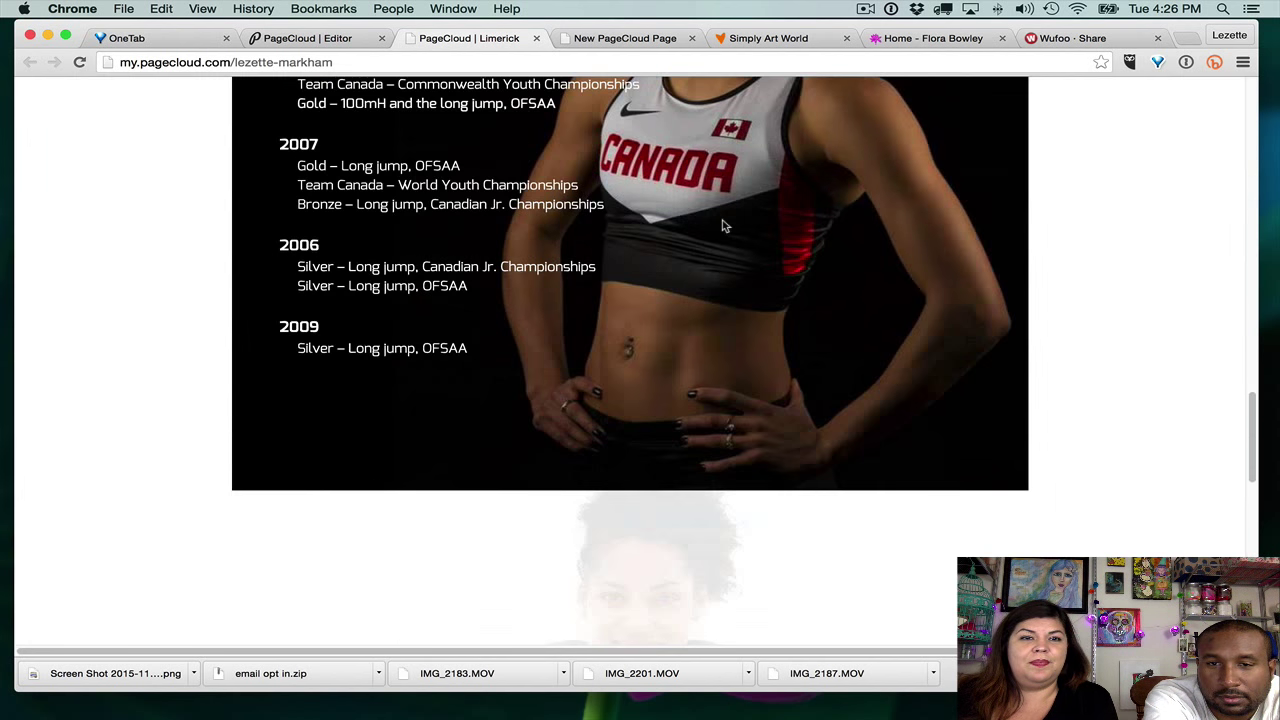
{"action": "scroll", "coordinate": [724, 226], "scroll_direction": "down", "scroll_amount": 2}
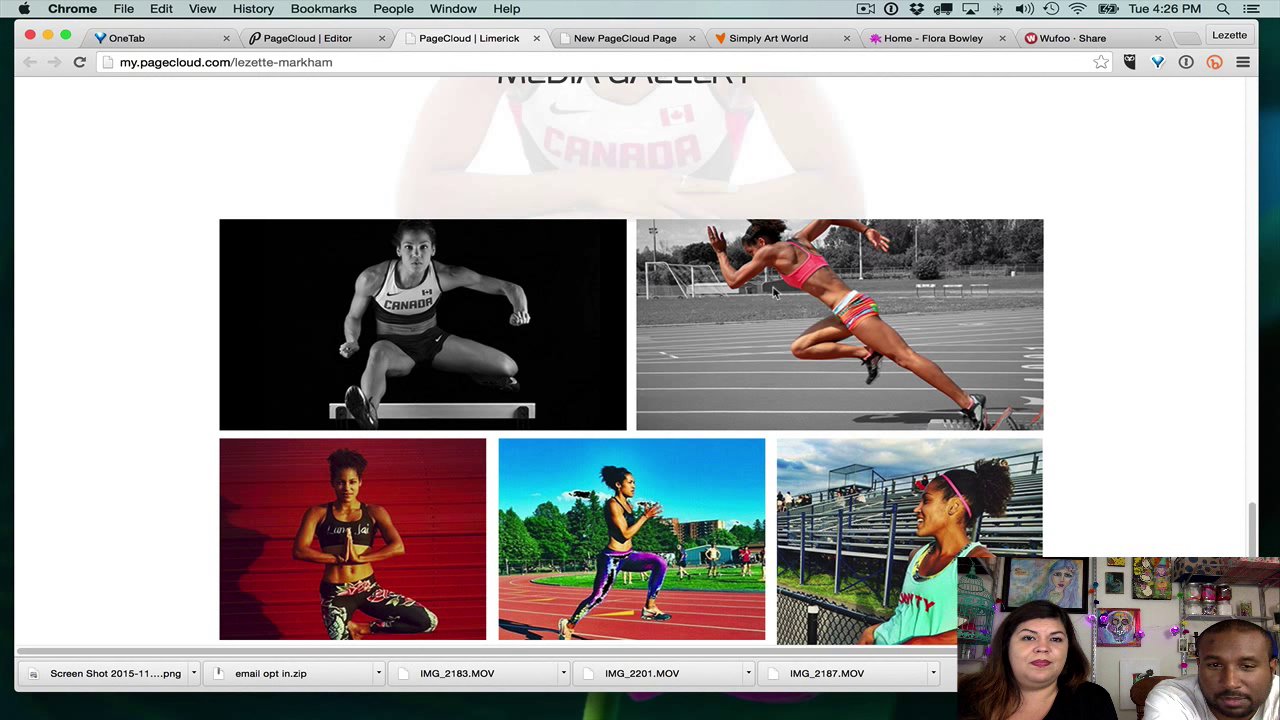
{"action": "scroll", "coordinate": [775, 290], "scroll_direction": "down", "scroll_amount": 2}
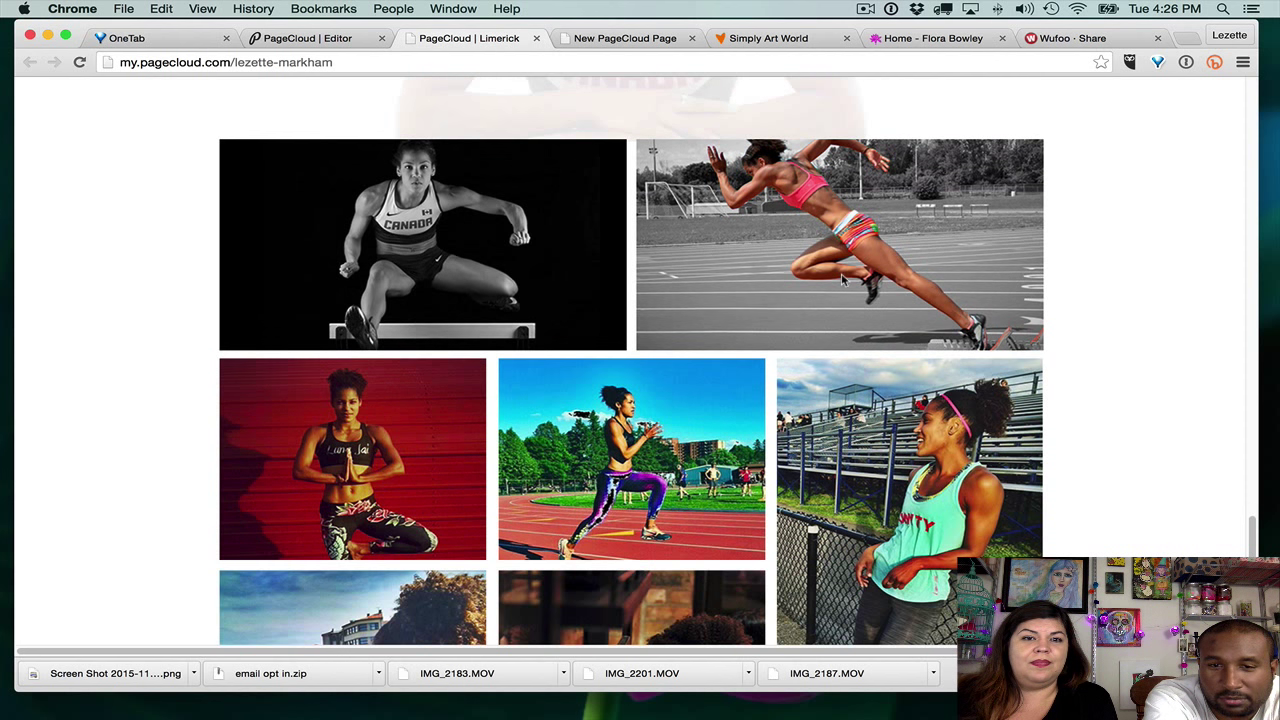
{"action": "scroll", "coordinate": [580, 372], "scroll_direction": "down", "scroll_amount": 4}
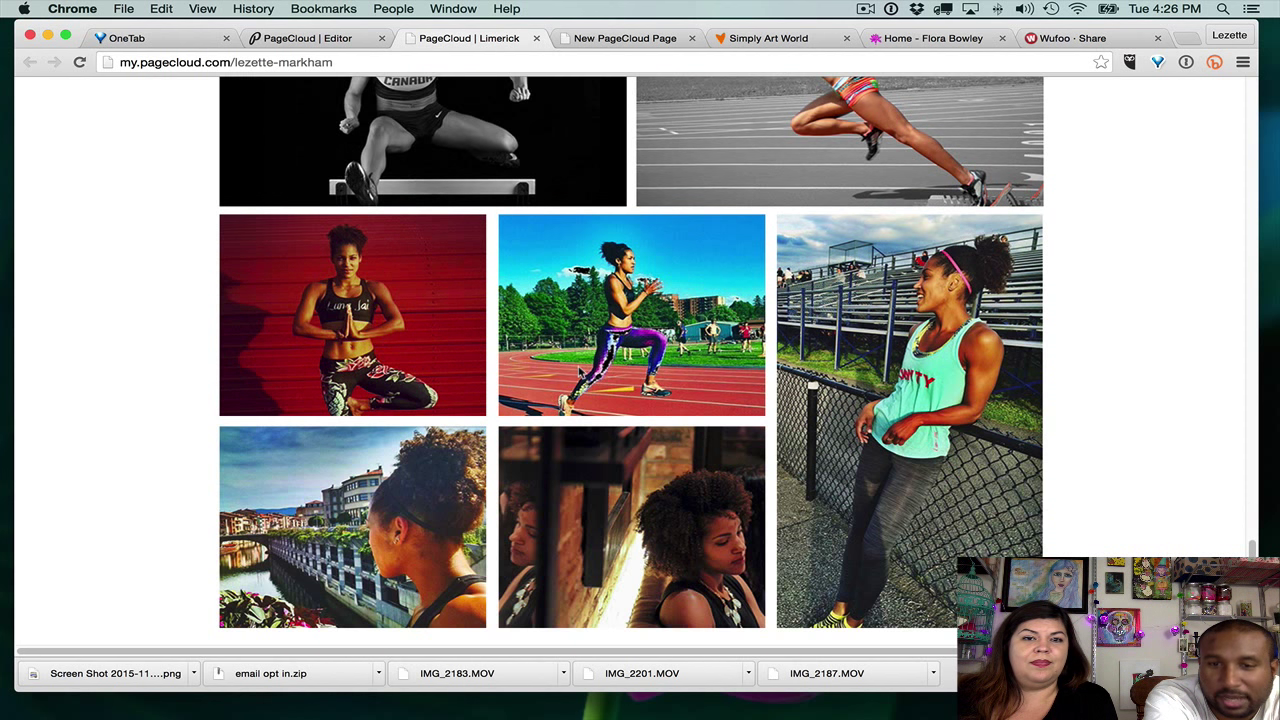
{"action": "scroll", "coordinate": [612, 372], "scroll_direction": "down", "scroll_amount": 2}
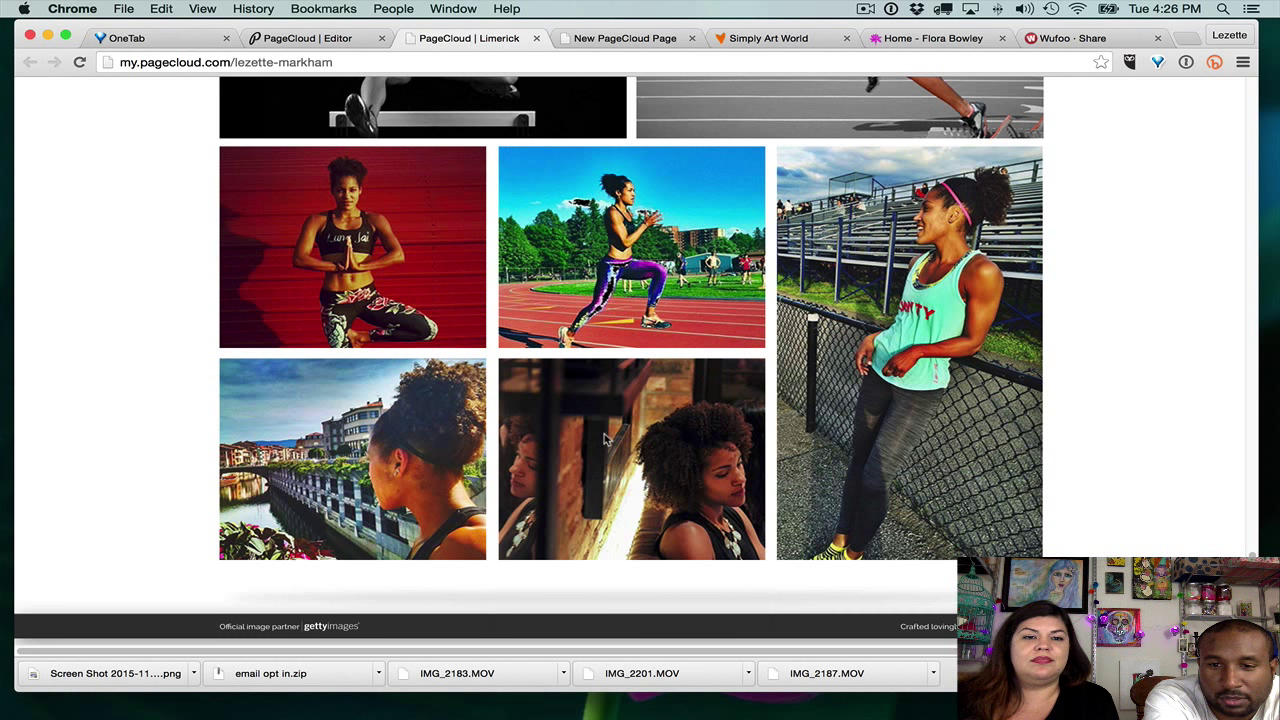
{"action": "scroll", "coordinate": [617, 461], "scroll_direction": "up", "scroll_amount": 10}
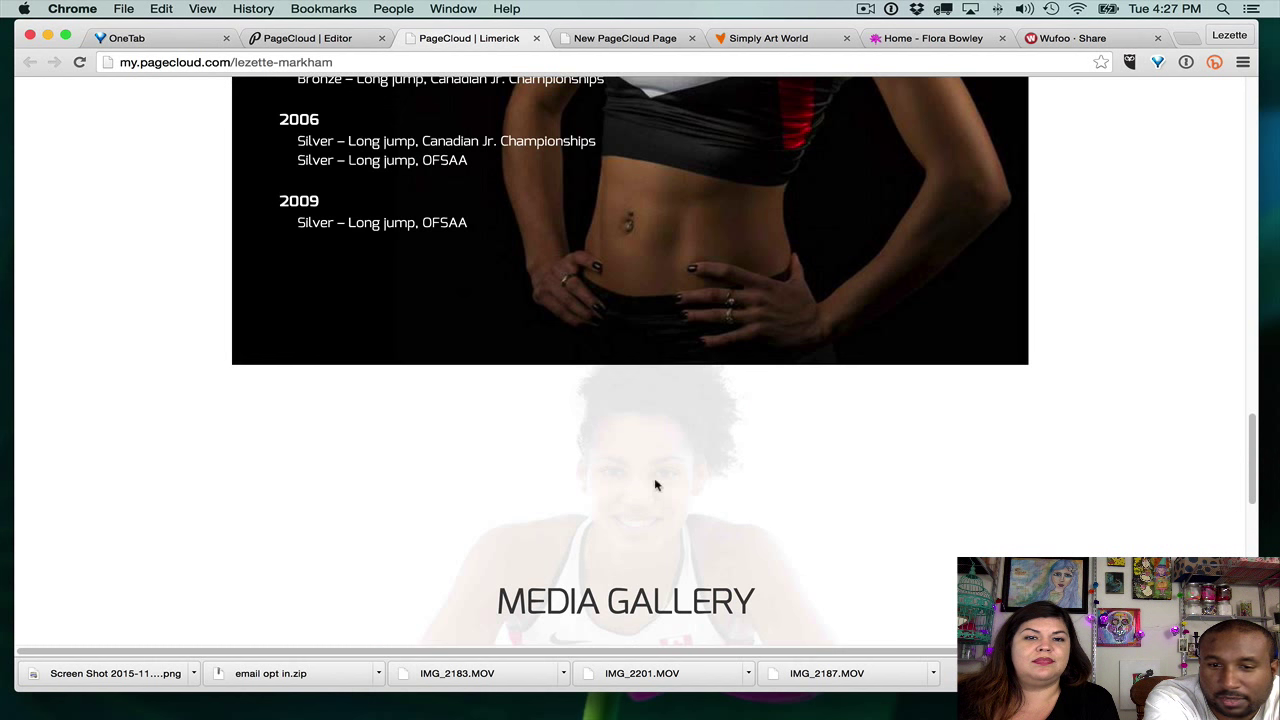
{"action": "scroll", "coordinate": [848, 491], "scroll_direction": "up", "scroll_amount": 3}
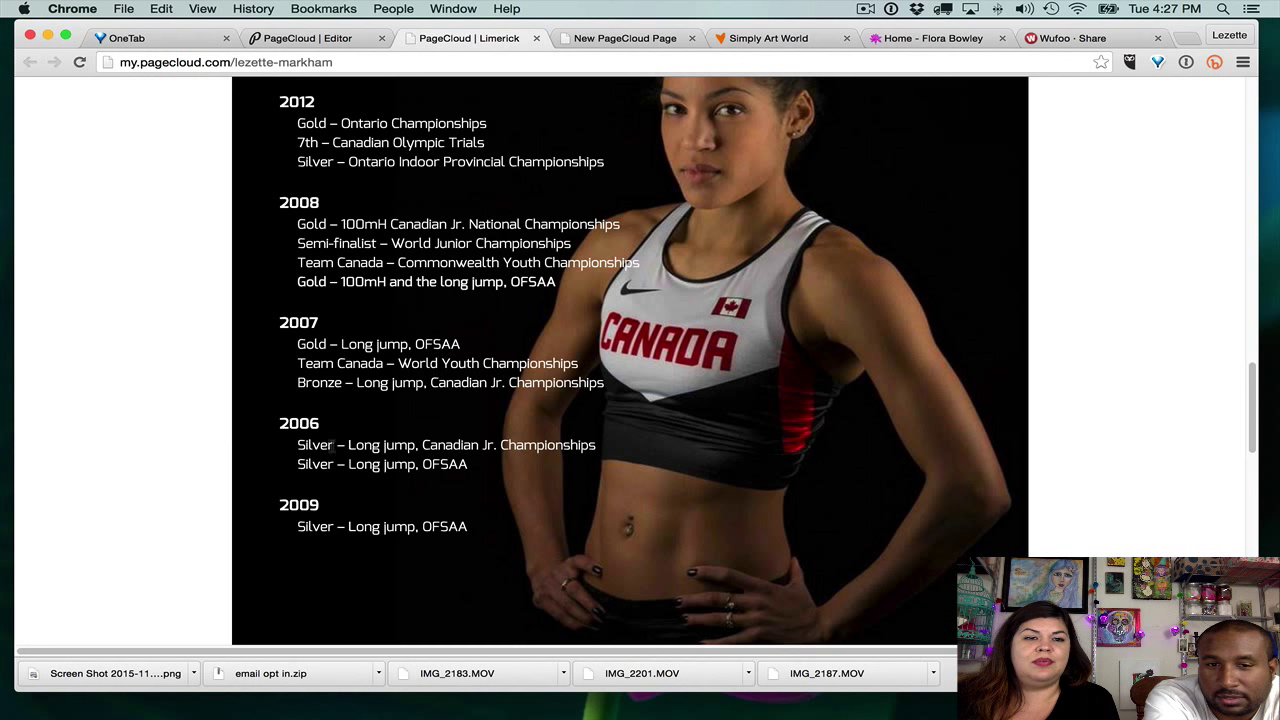
{"action": "scroll", "coordinate": [511, 428], "scroll_direction": "down", "scroll_amount": 5}
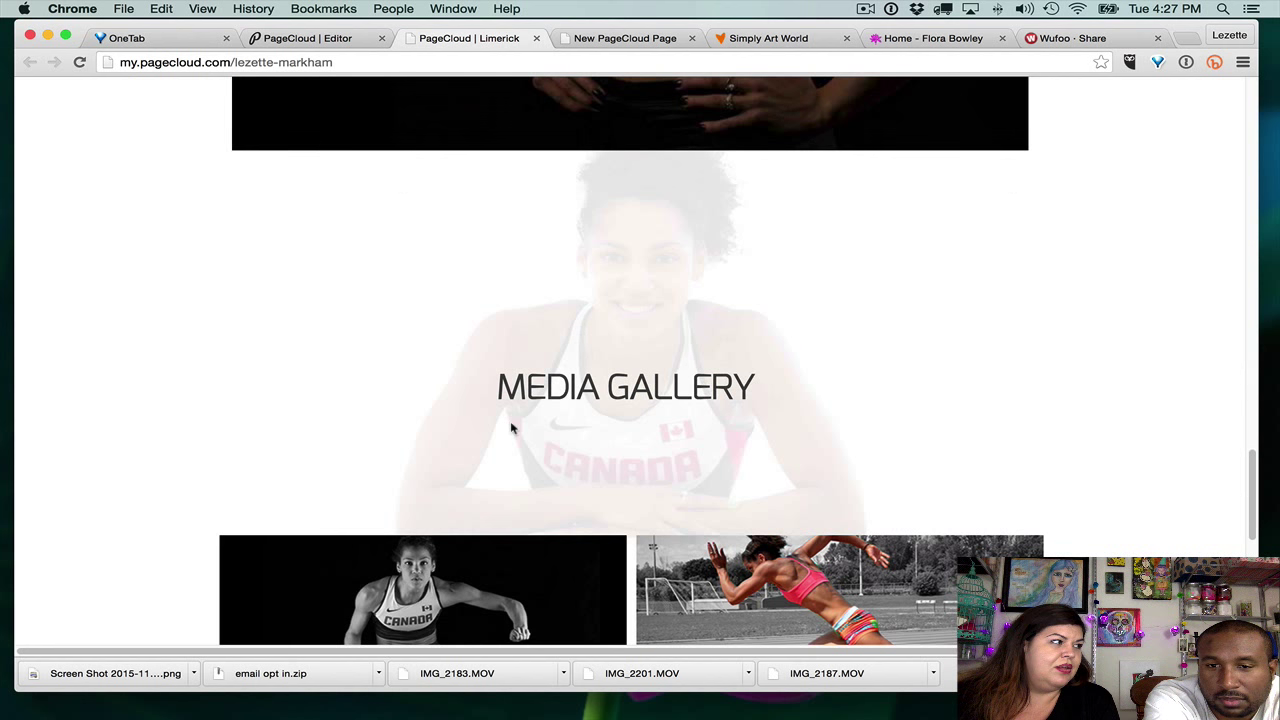
{"action": "scroll", "coordinate": [511, 428], "scroll_direction": "down", "scroll_amount": 1}
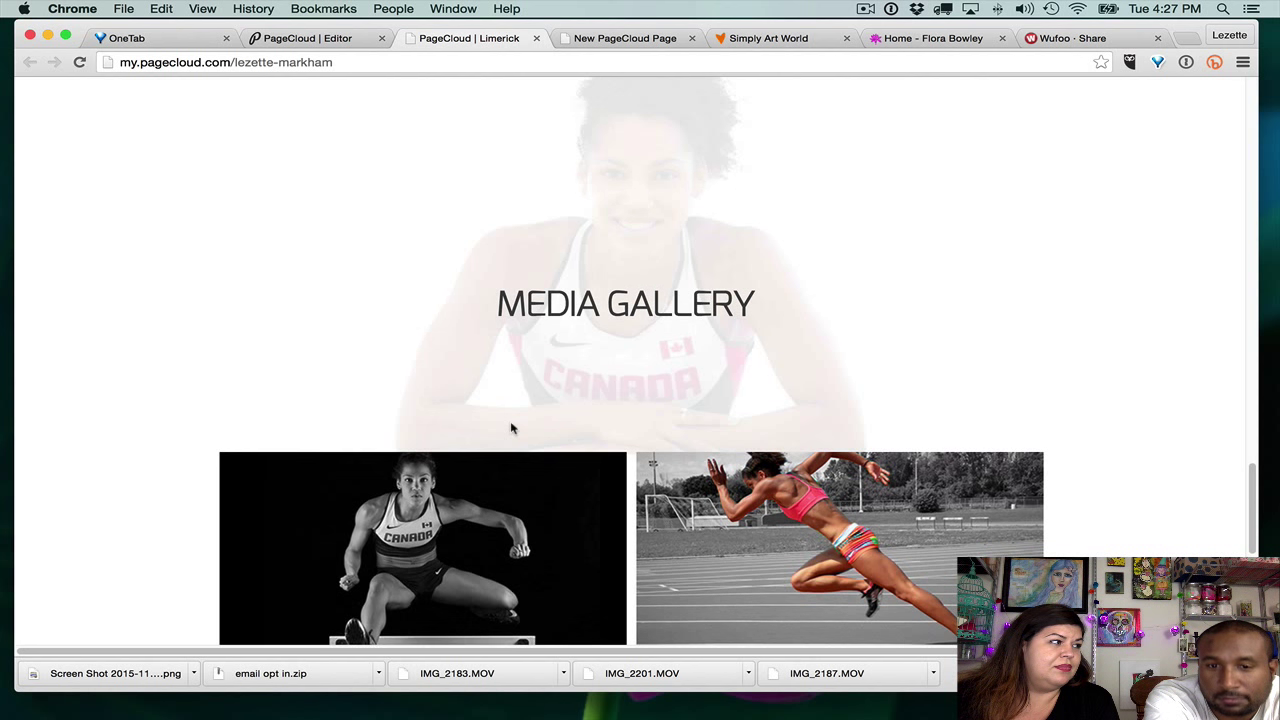
{"action": "scroll", "coordinate": [511, 428], "scroll_direction": "down", "scroll_amount": 5}
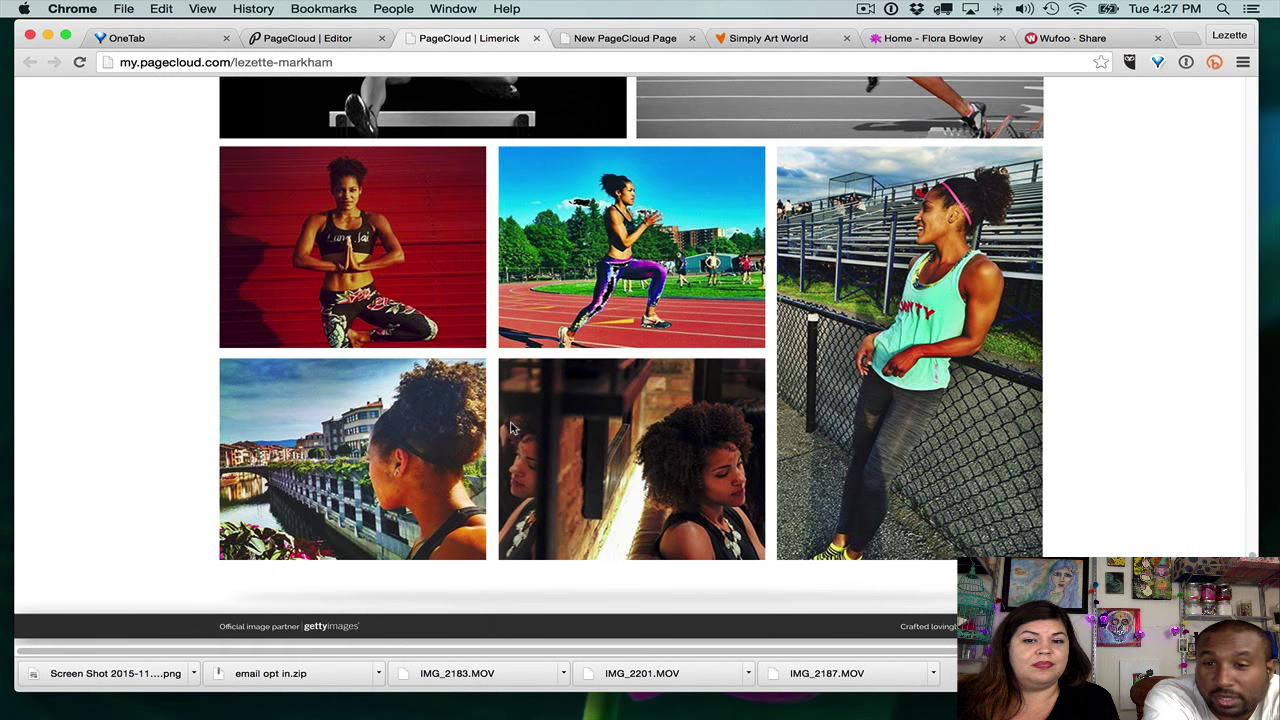
{"action": "scroll", "coordinate": [511, 428], "scroll_direction": "up", "scroll_amount": 10}
{"action": "scroll", "coordinate": [511, 428], "scroll_direction": "up", "scroll_amount": 15}
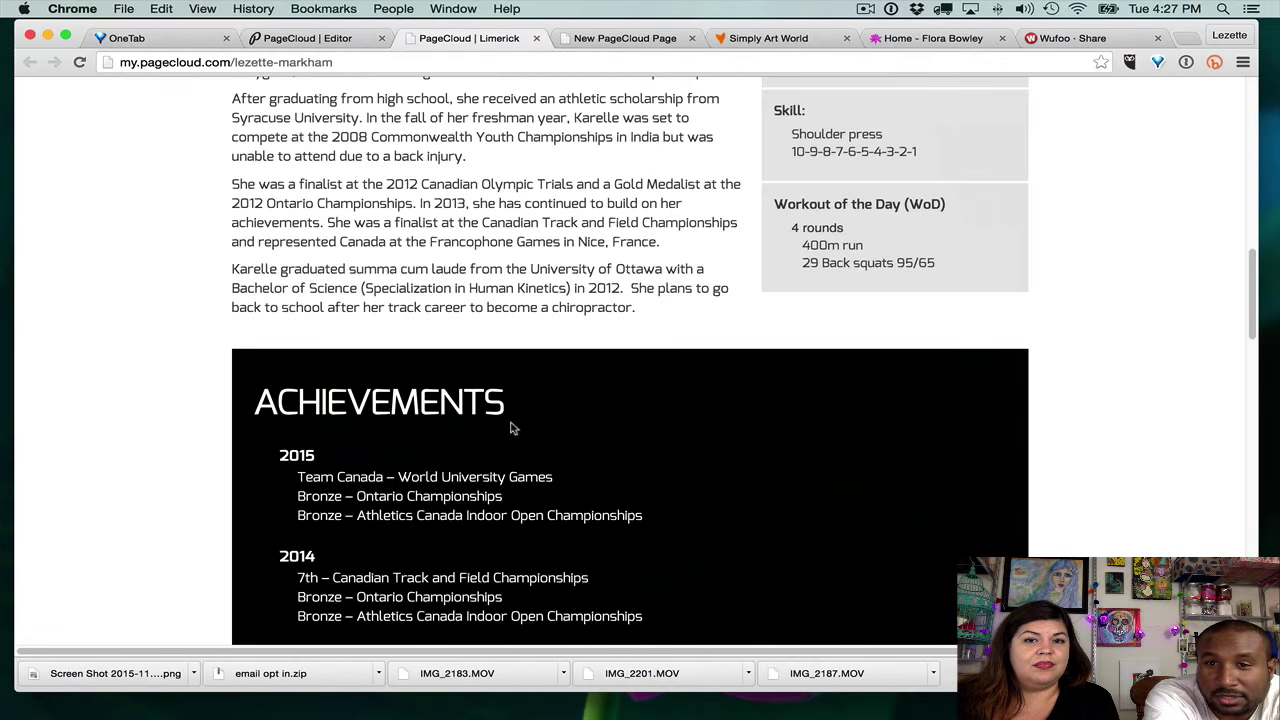
{"action": "scroll", "coordinate": [511, 428], "scroll_direction": "down", "scroll_amount": 10}
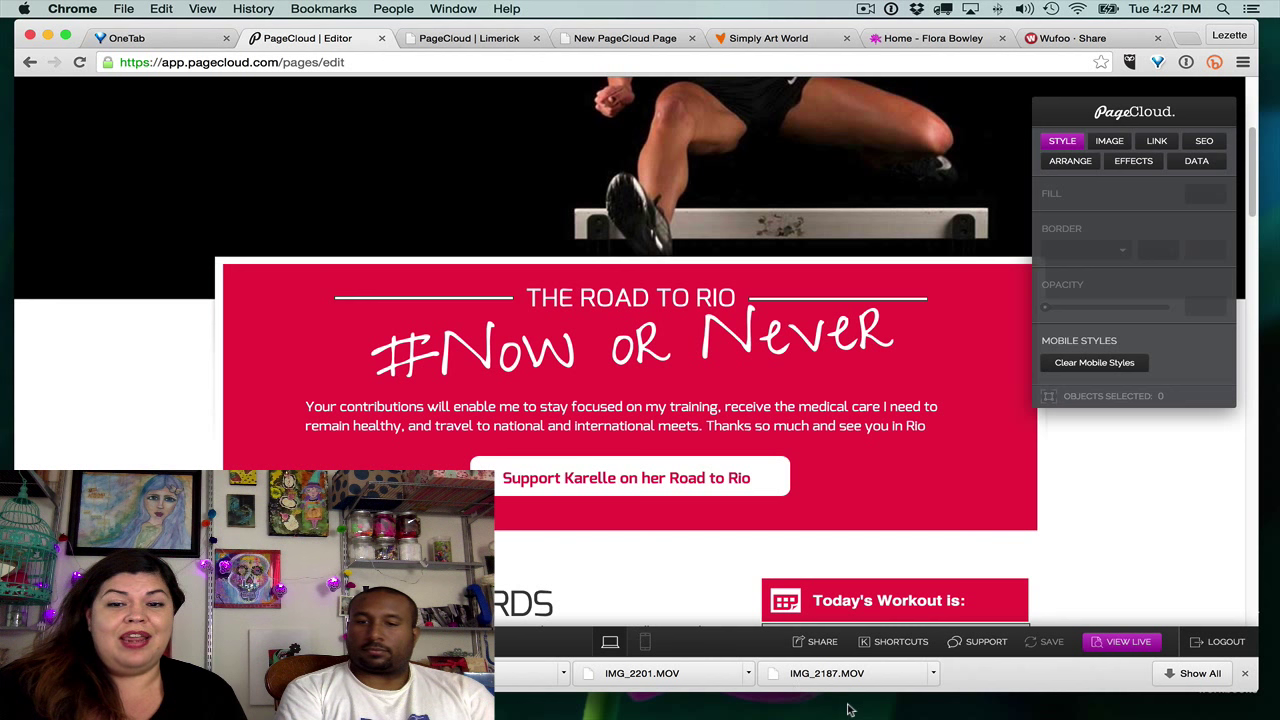
- Open a new support conversation and begin the message "Is there a way to make a navigation with", correcting the misspelled "navigation"
{"action": "left_click", "coordinate": [980, 642]}
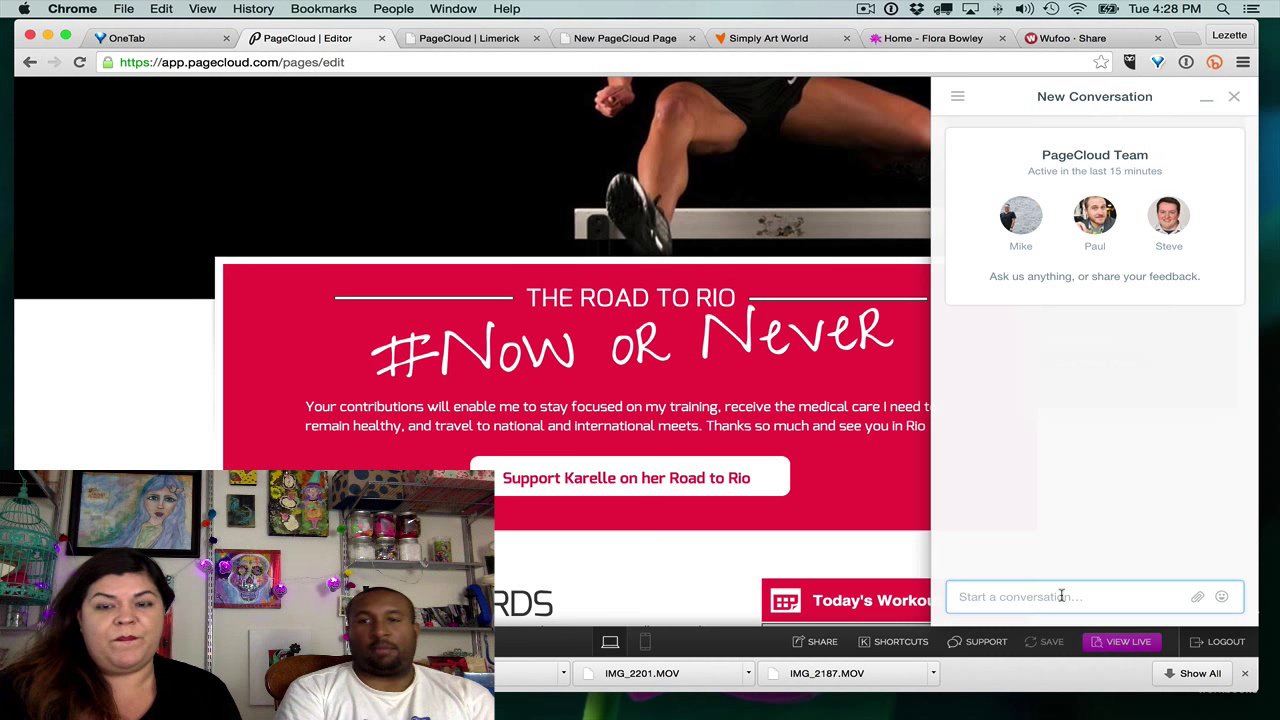
{"action": "type", "text": "Is there a way to"}
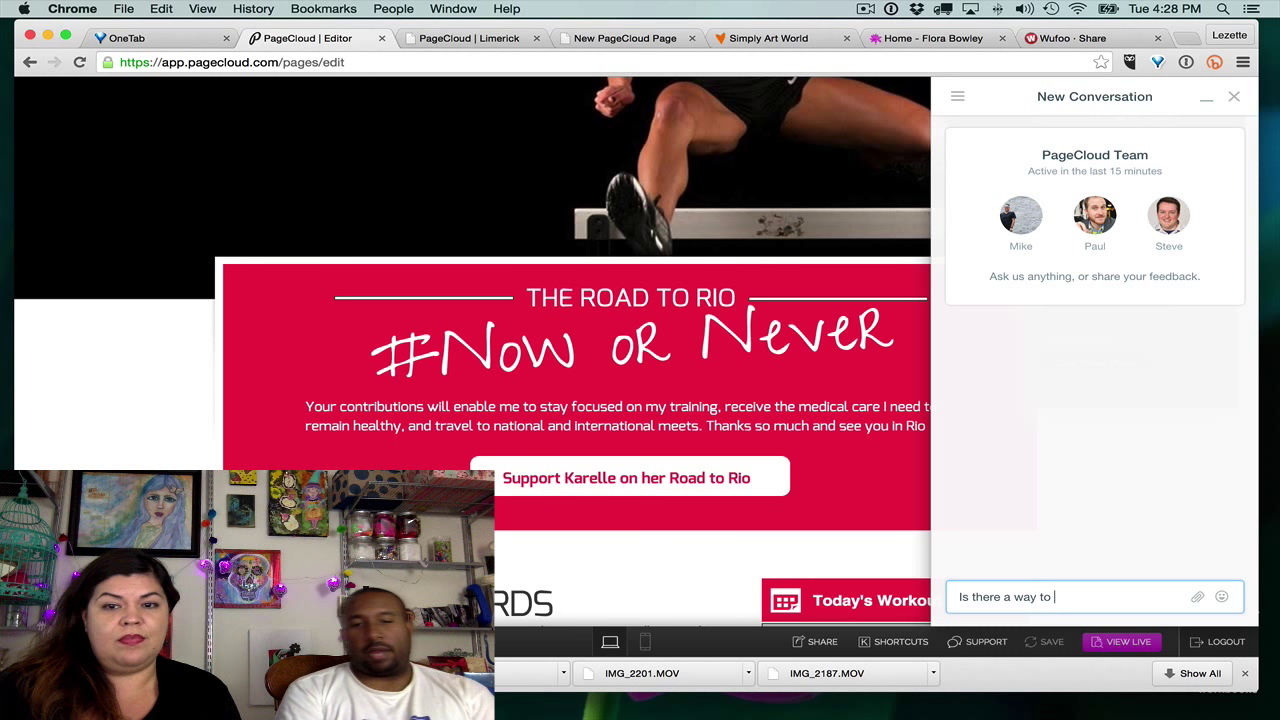
{"action": "type", "text": " make a na"}
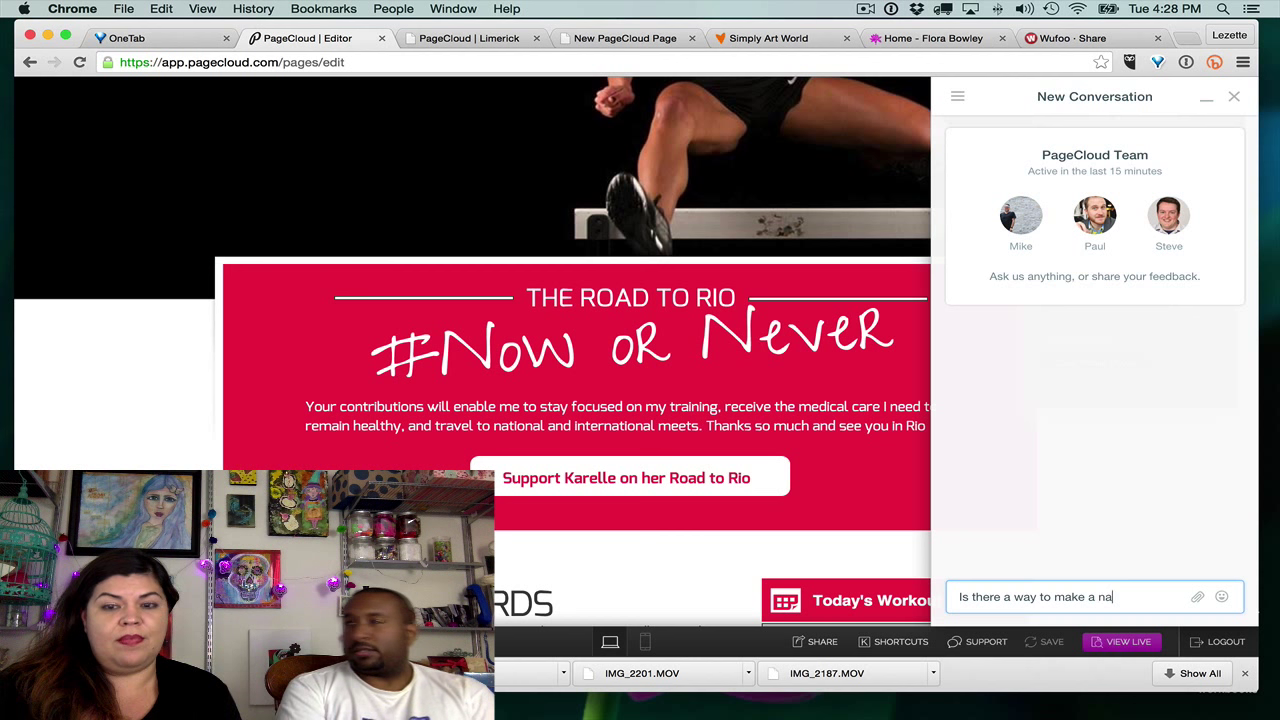
{"action": "type", "text": "vogation with"}
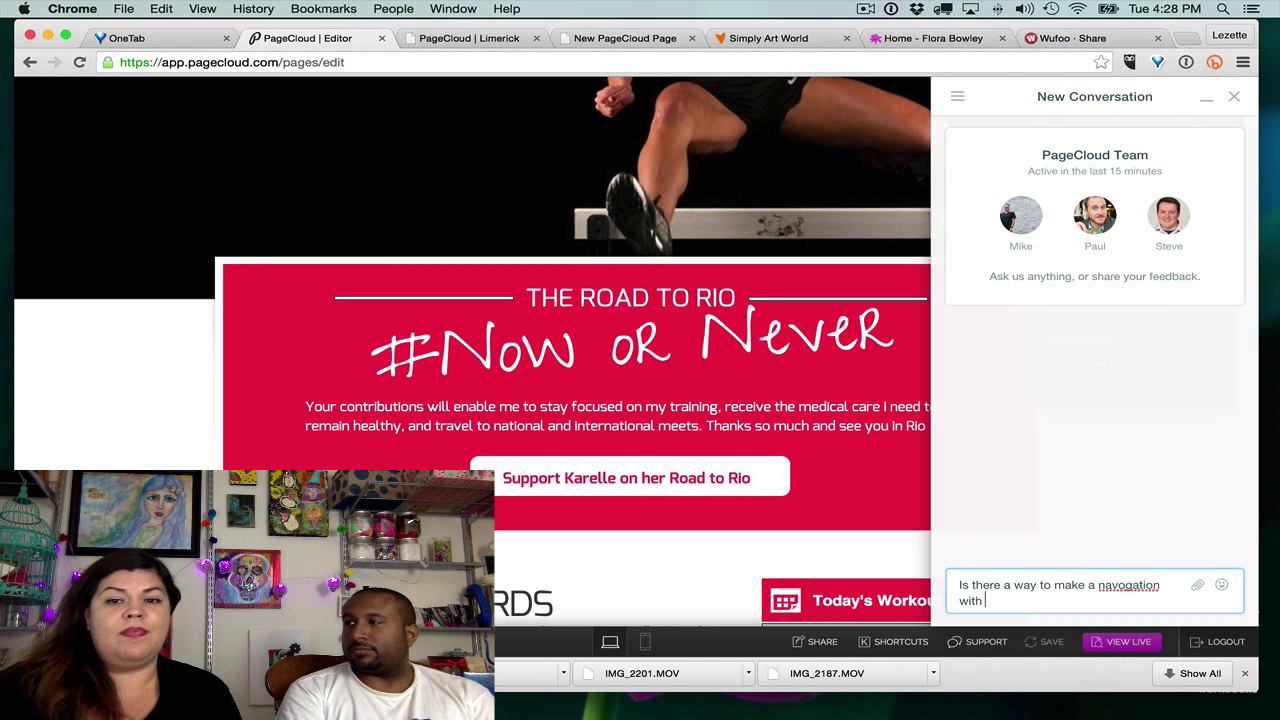
{"action": "right_click", "coordinate": [1138, 588]}
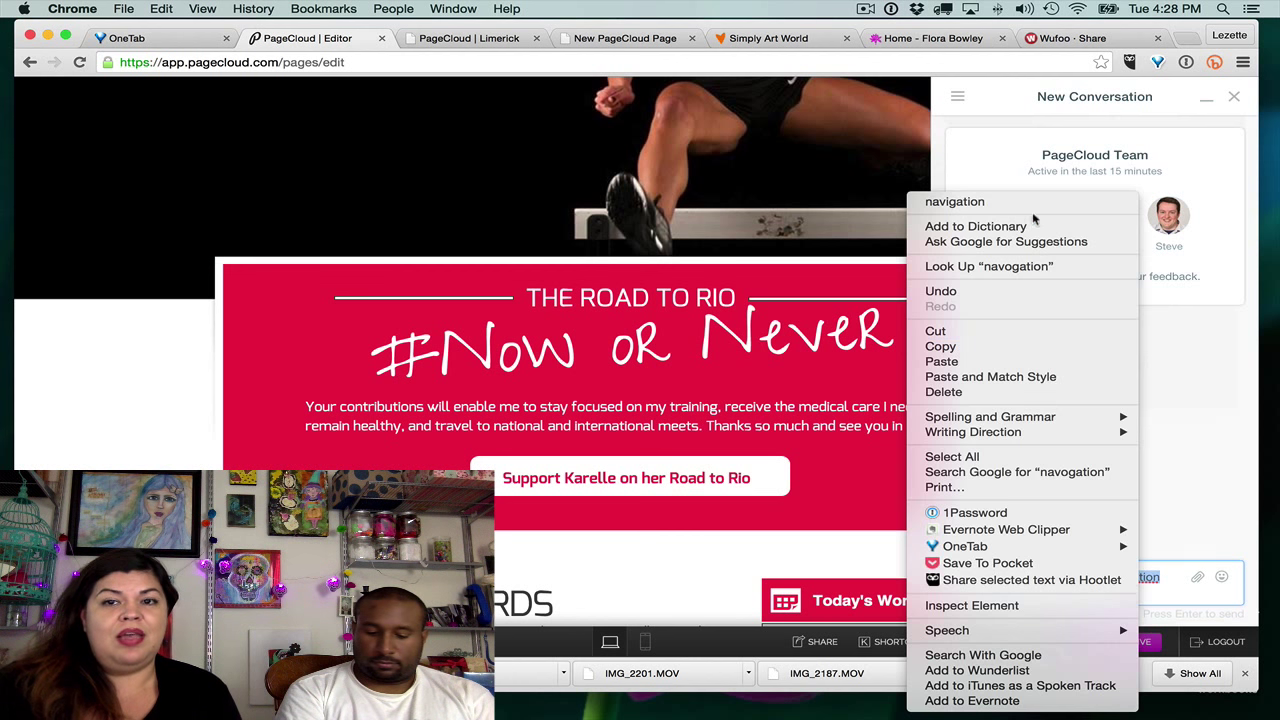
{"action": "left_click", "coordinate": [1035, 206]}
{"action": "left_click", "coordinate": [1030, 590]}
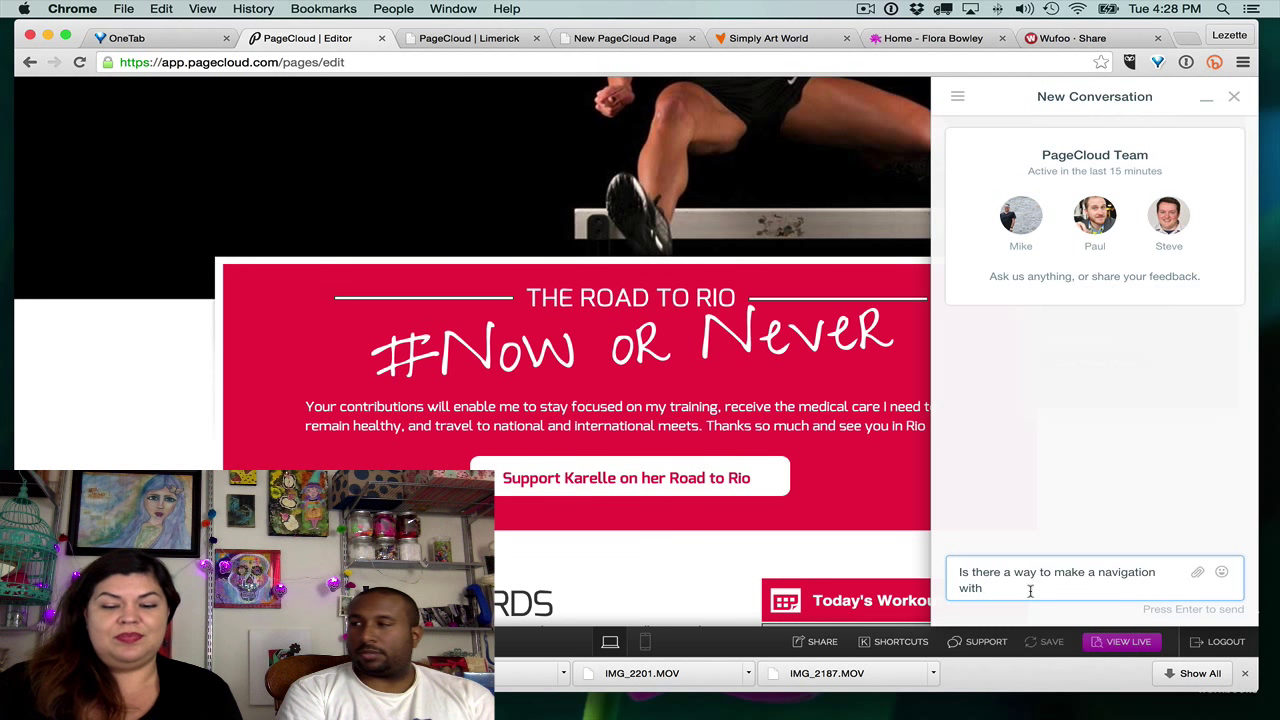
- Complete the support question with "drop downs and roll overs? =)" and send it
{"action": "type", "text": "drop"}
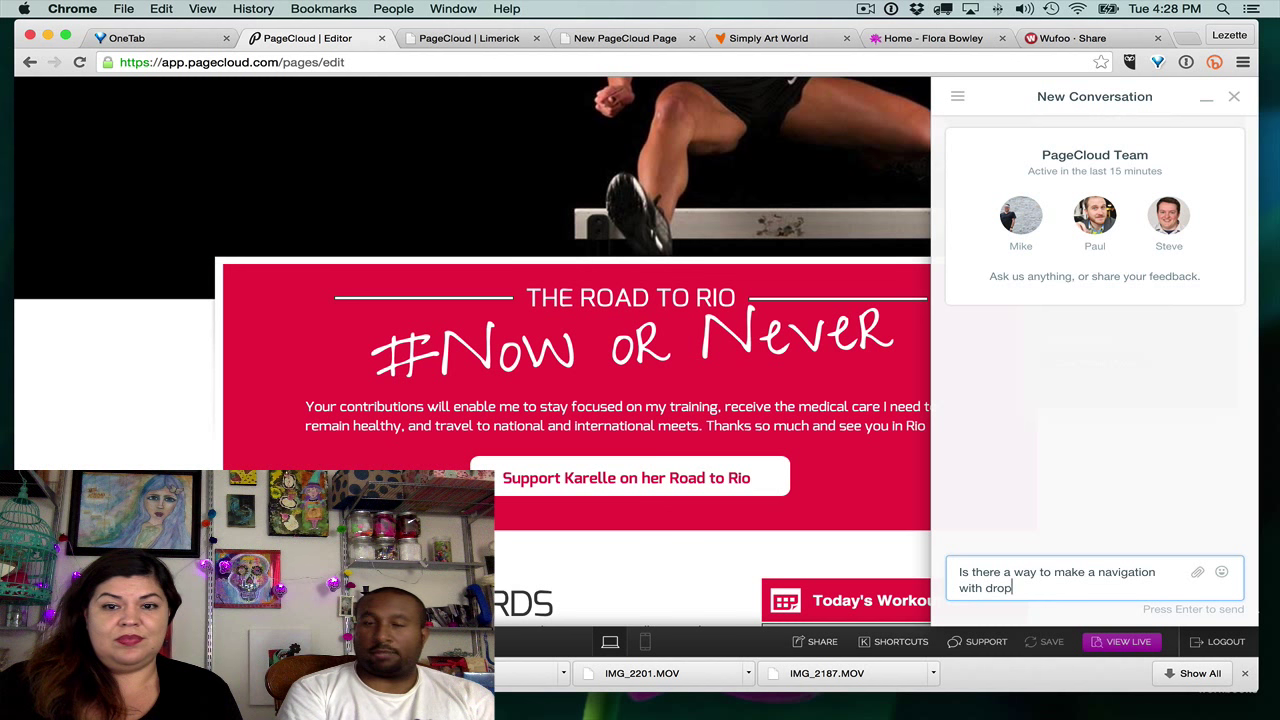
{"action": "type", "text": "ns and roll"}
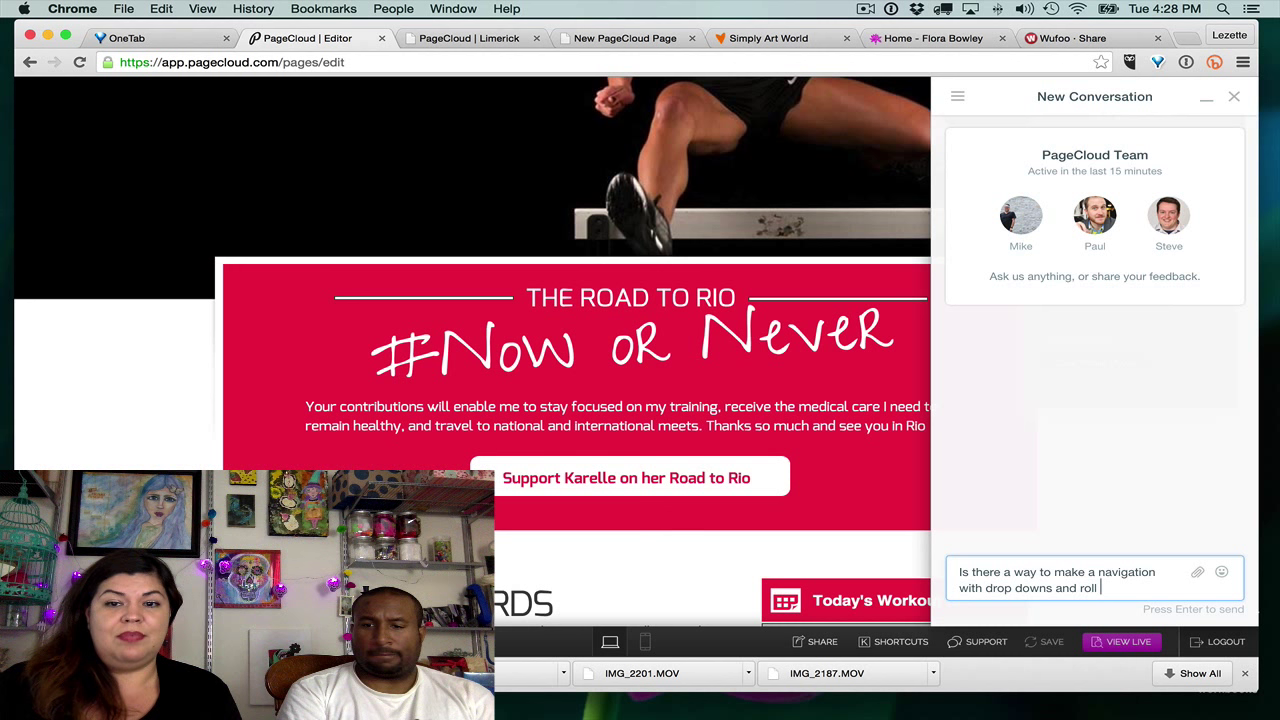
{"action": "type", "text": " ov"}
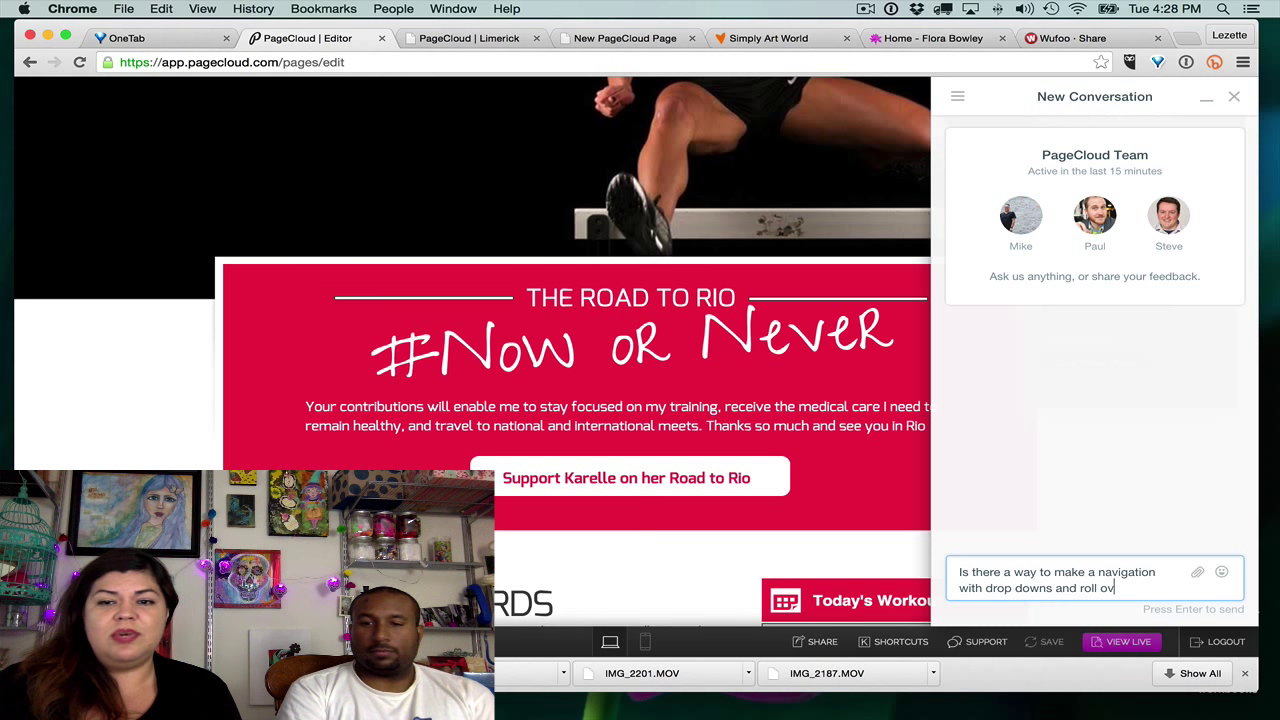
{"action": "type", "text": "ers."}
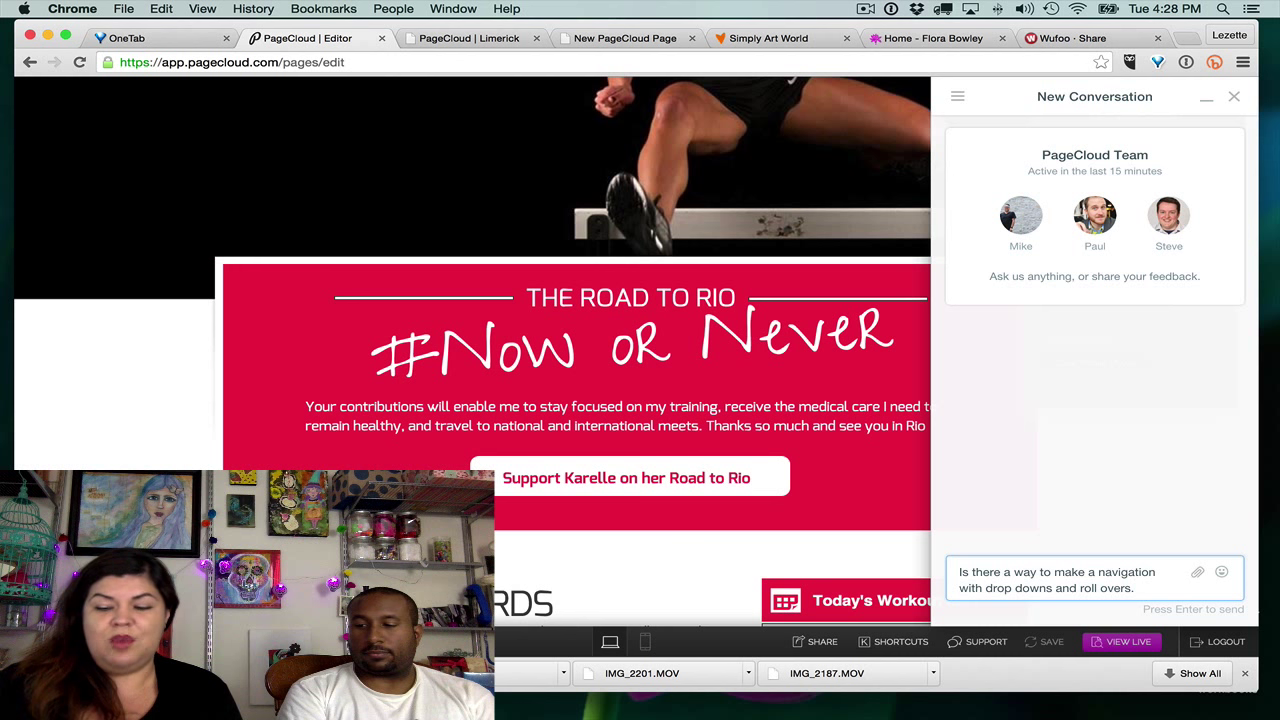
{"action": "key", "text": "BackSpace"}
{"action": "type", "text": "? =)"}
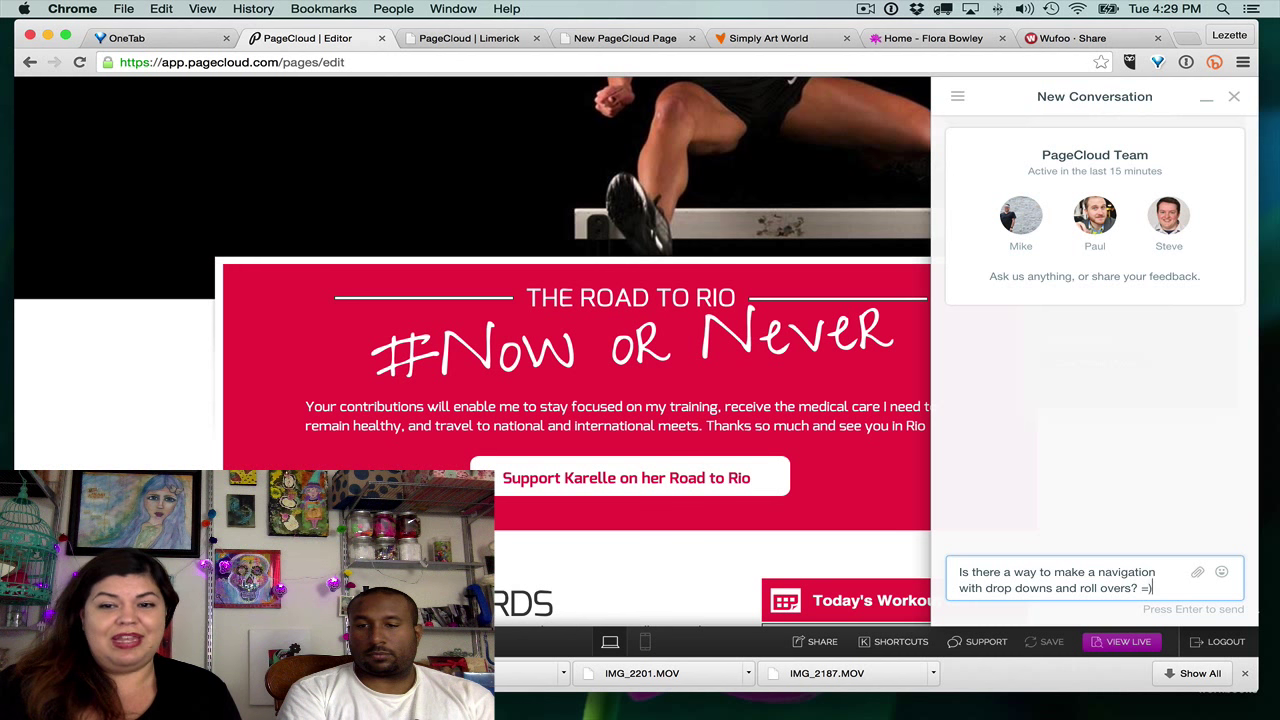
{"action": "key", "text": "Return"}
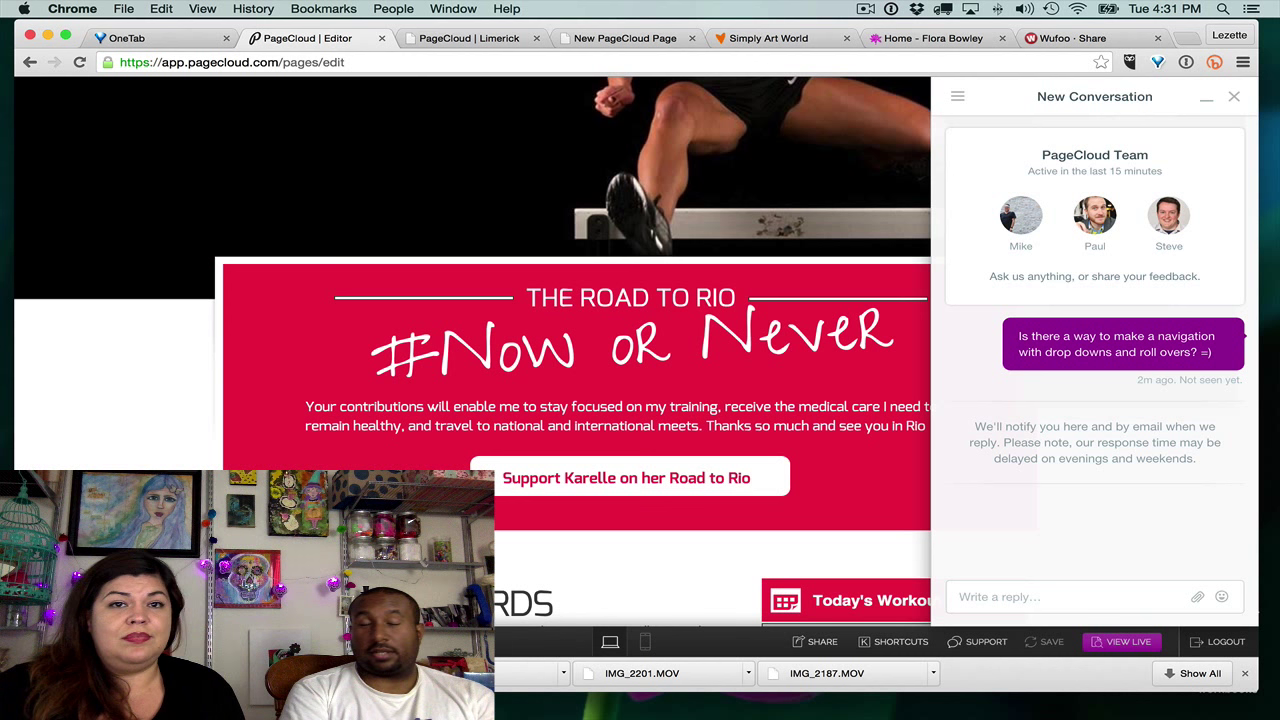
- Inspect the published athlete page in the developer tools with device emulation off, and expand the nested elements of the page body
{"action": "left_click", "coordinate": [450, 40]}
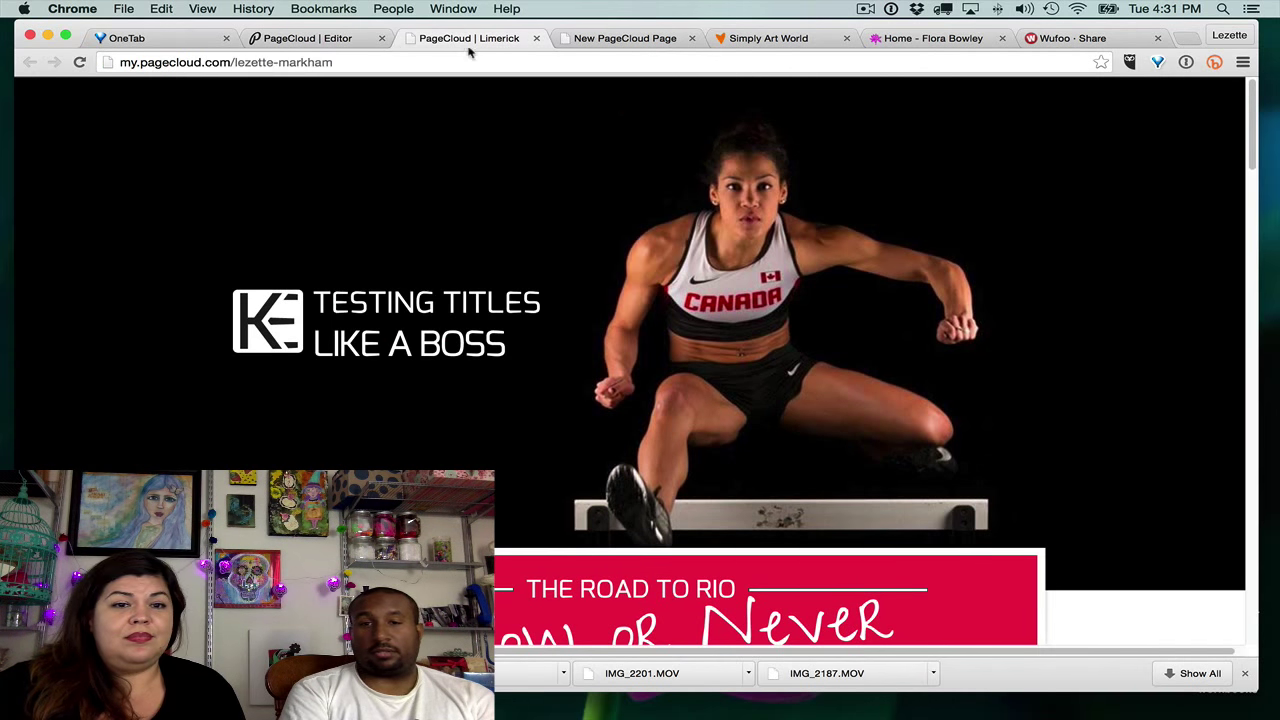
{"action": "scroll", "coordinate": [597, 269], "scroll_direction": "down", "scroll_amount": 5}
{"action": "scroll", "coordinate": [618, 320], "scroll_direction": "up", "scroll_amount": 4}
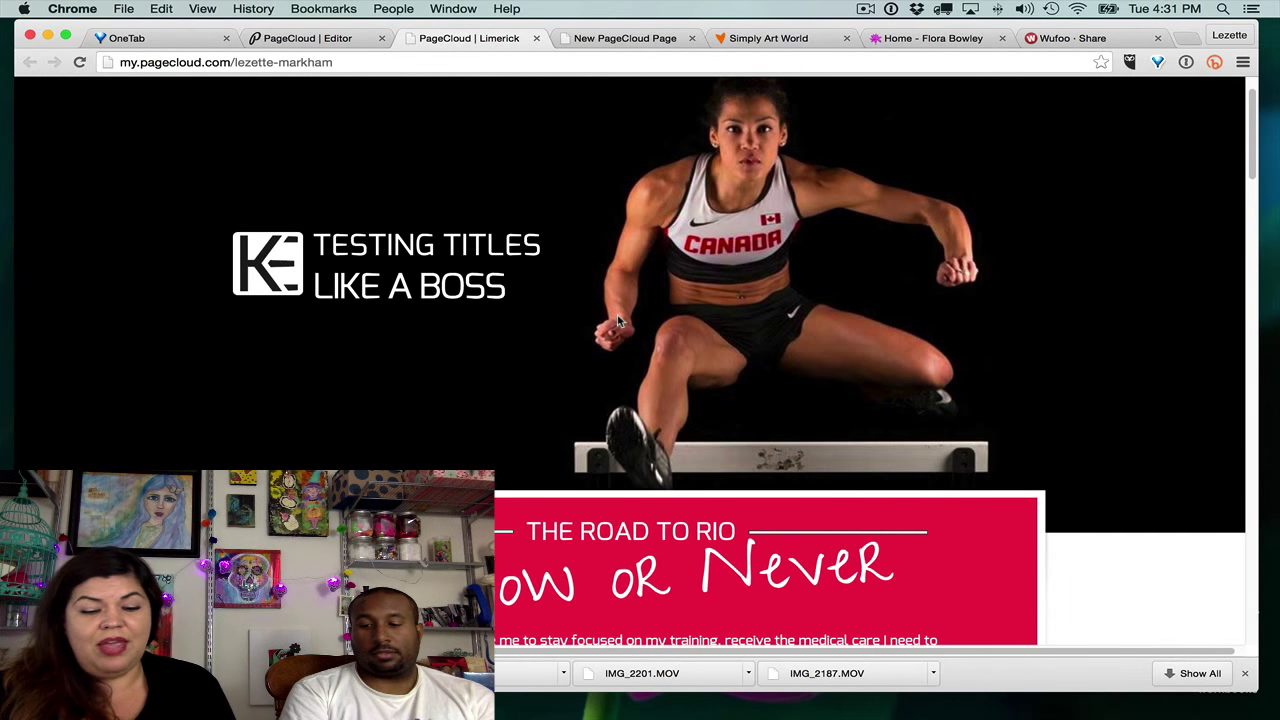
{"action": "key", "text": "super+alt+i"}
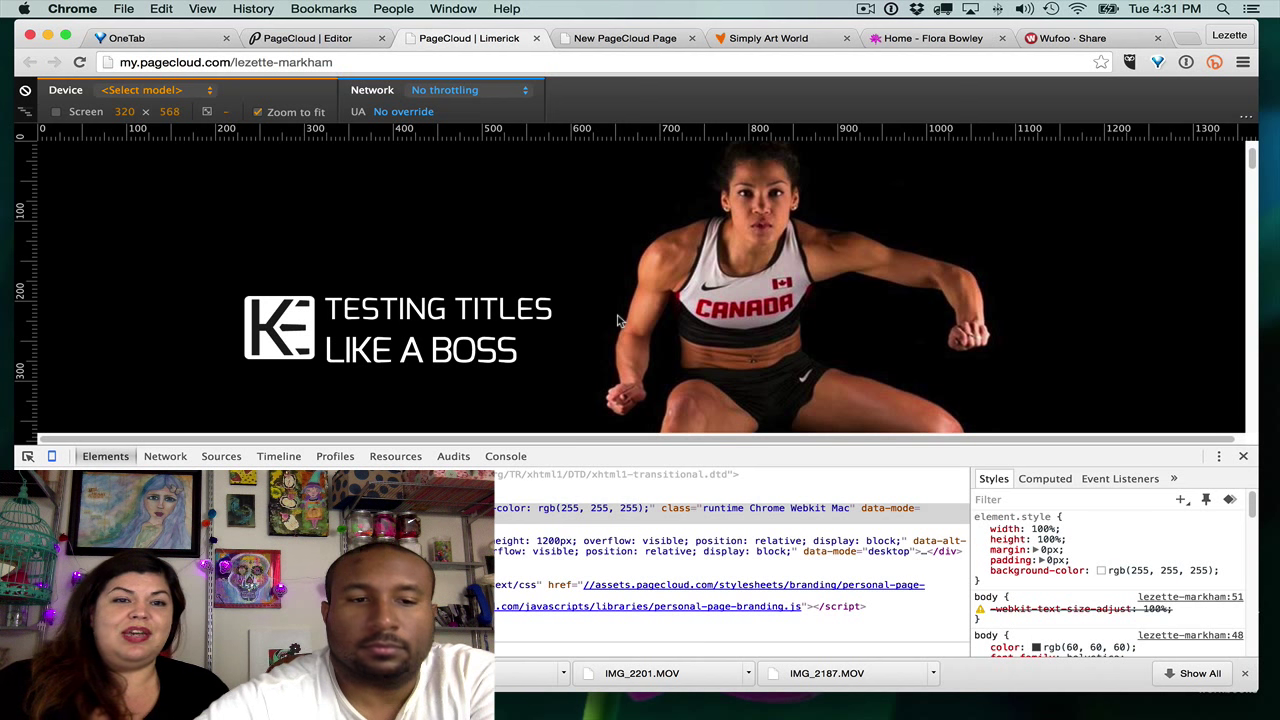
{"action": "left_click", "coordinate": [52, 456]}
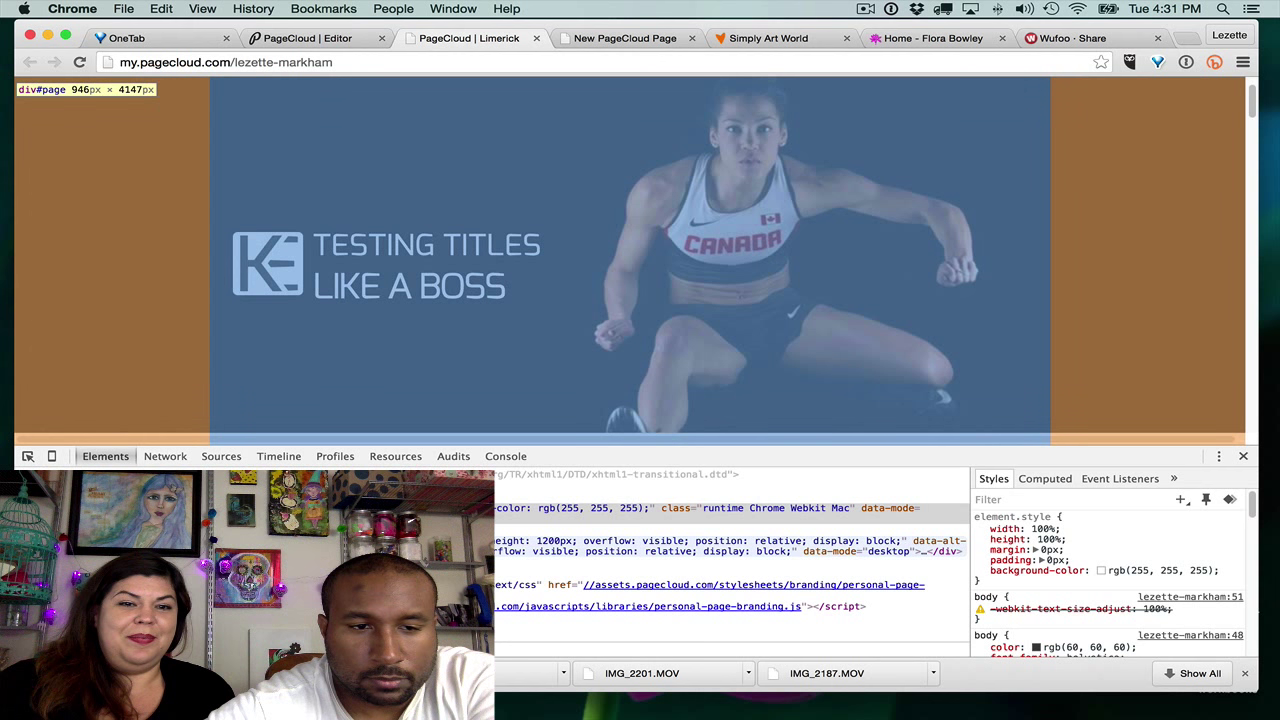
{"action": "left_click", "coordinate": [700, 508]}
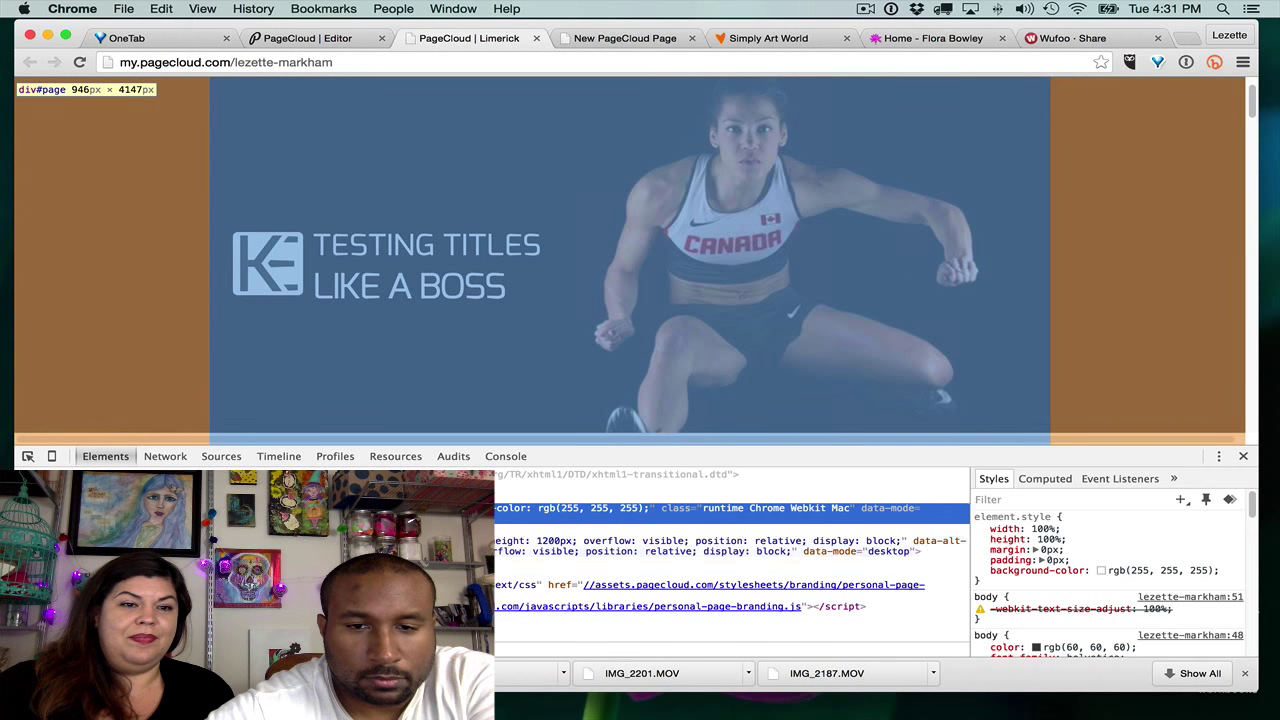
{"action": "key", "text": "Right"}
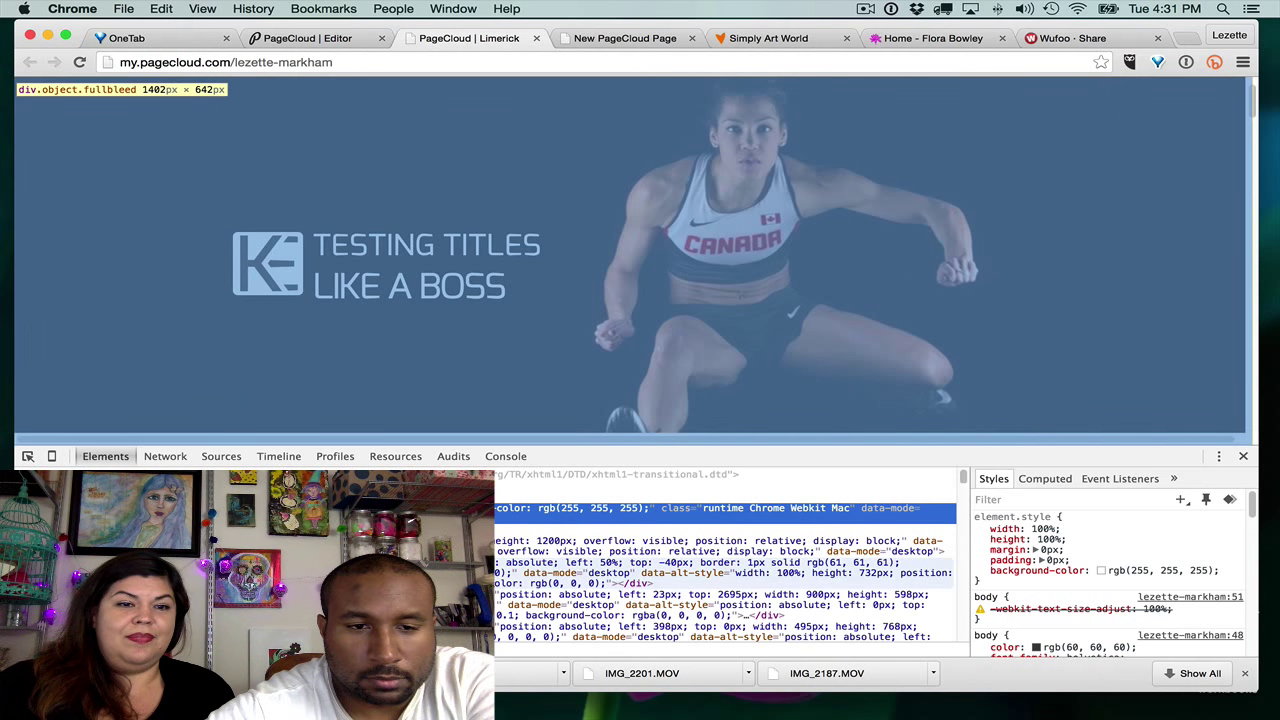
- Examine the published page's div elements and their inline absolute positioning, from the banner image down to the closing script and back
{"action": "scroll", "coordinate": [725, 570], "scroll_direction": "down", "scroll_amount": 1}
{"action": "scroll", "coordinate": [725, 555], "scroll_direction": "down", "scroll_amount": 3}
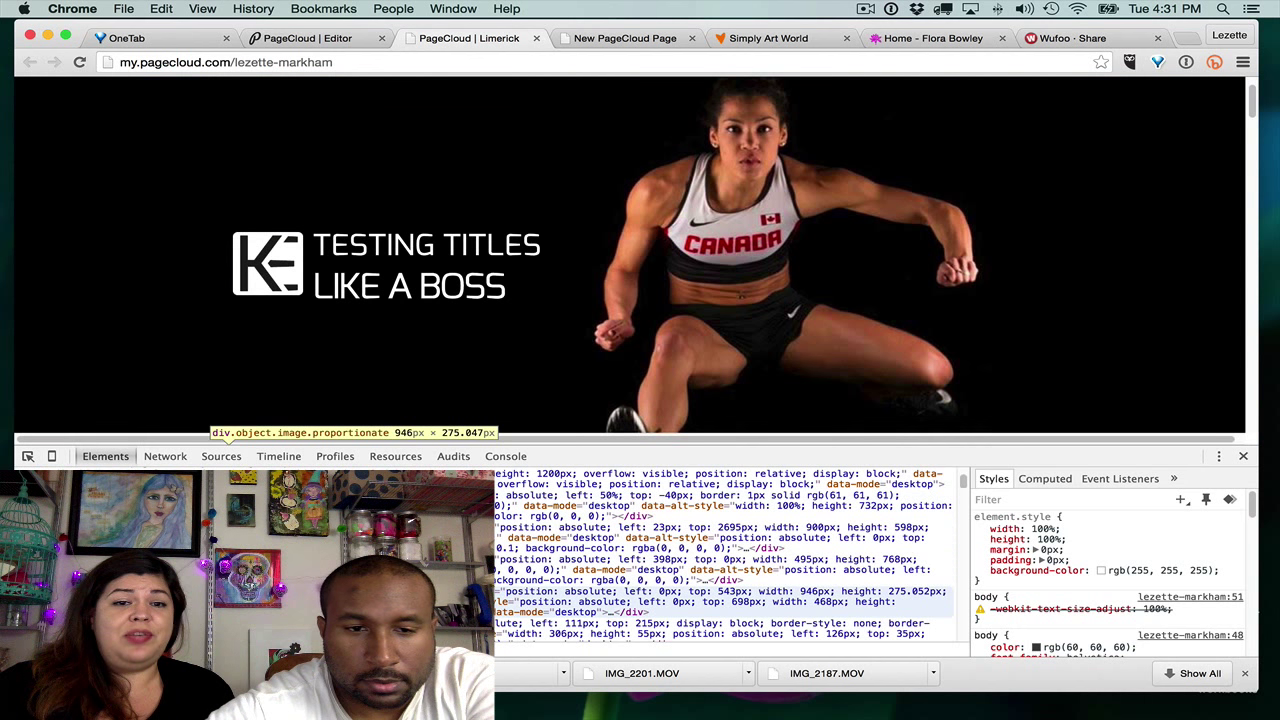
{"action": "scroll", "coordinate": [724, 555], "scroll_direction": "down", "scroll_amount": 1}
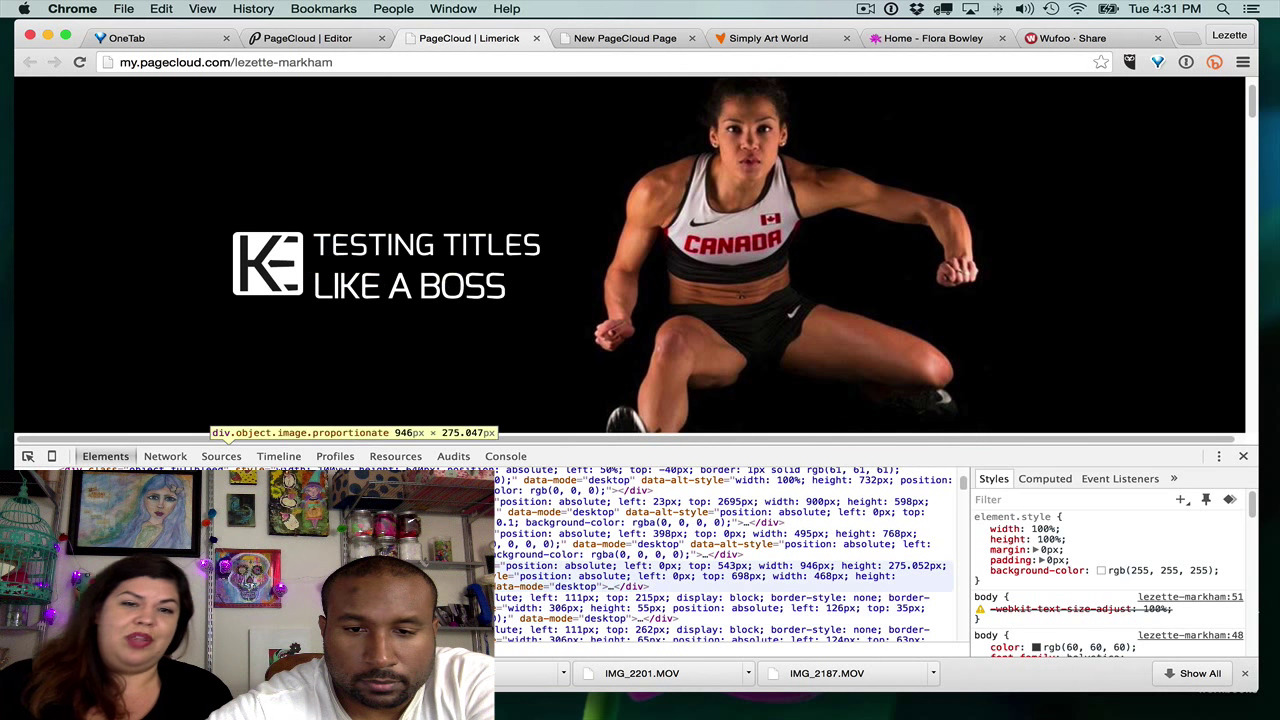
{"action": "scroll", "coordinate": [724, 566], "scroll_direction": "down", "scroll_amount": 3}
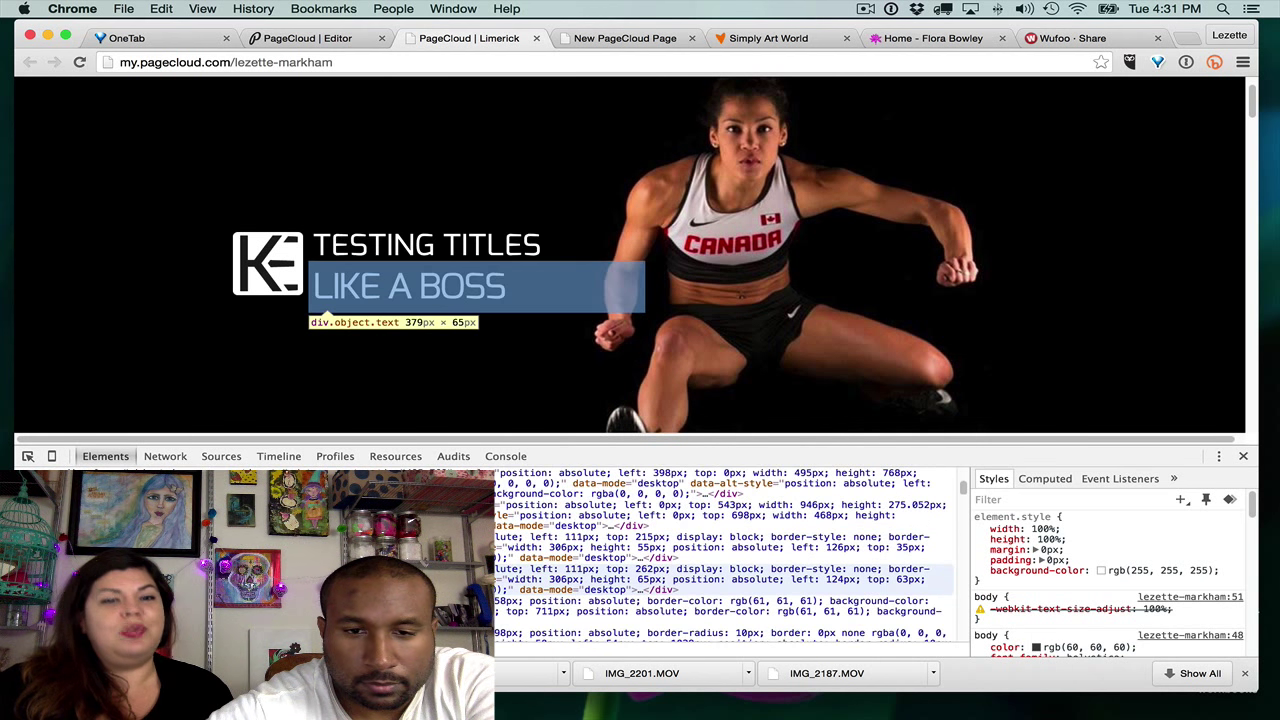
{"action": "scroll", "coordinate": [722, 554], "scroll_direction": "down", "scroll_amount": 5}
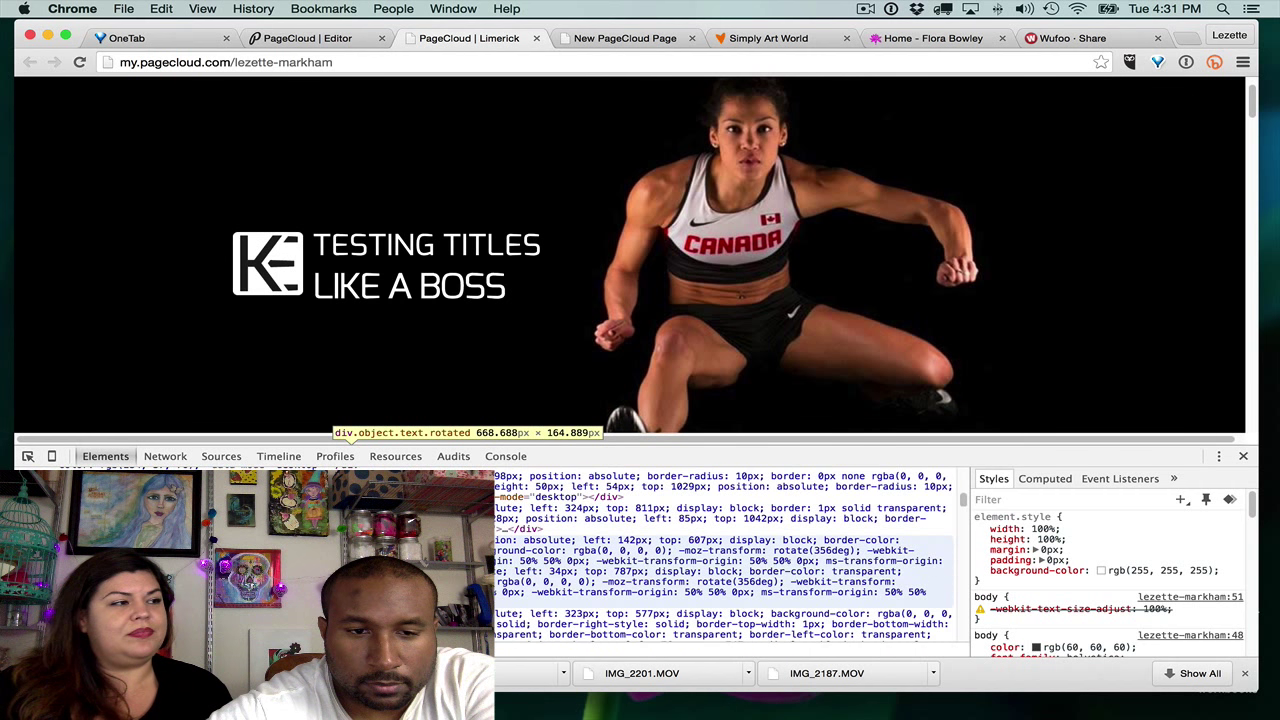
{"action": "scroll", "coordinate": [724, 568], "scroll_direction": "down", "scroll_amount": 10}
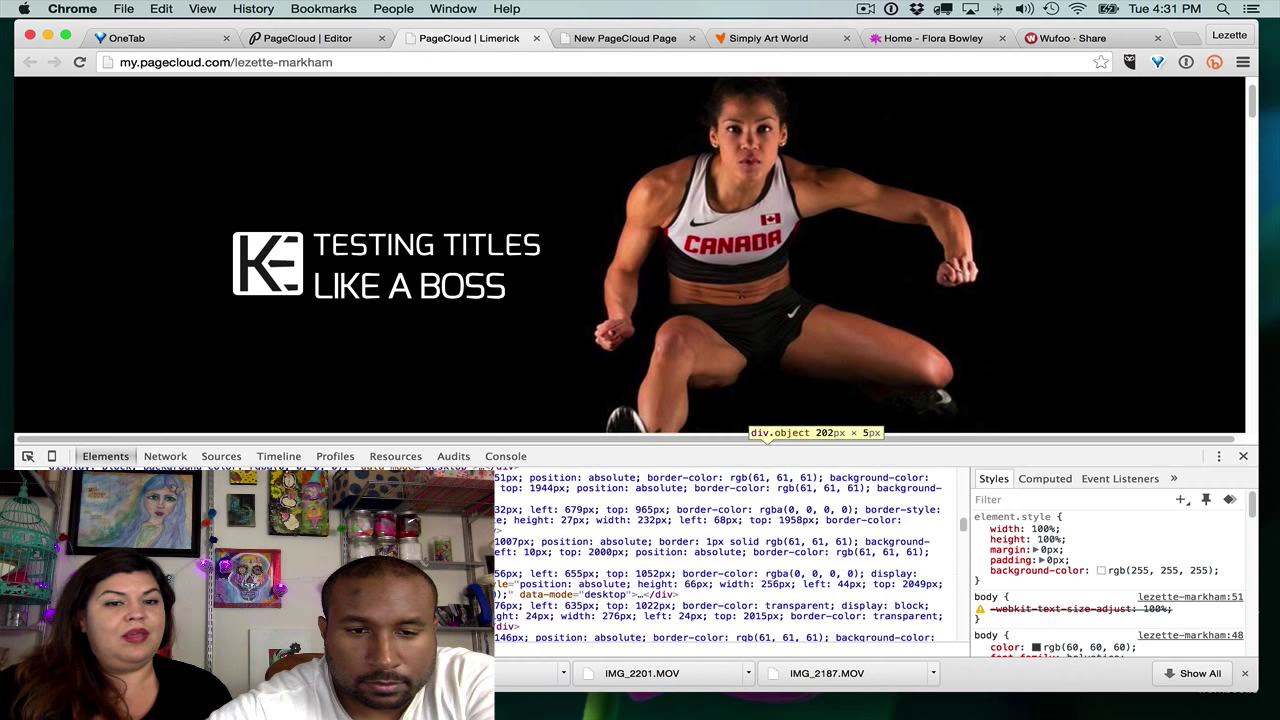
{"action": "scroll", "coordinate": [722, 554], "scroll_direction": "down", "scroll_amount": 10}
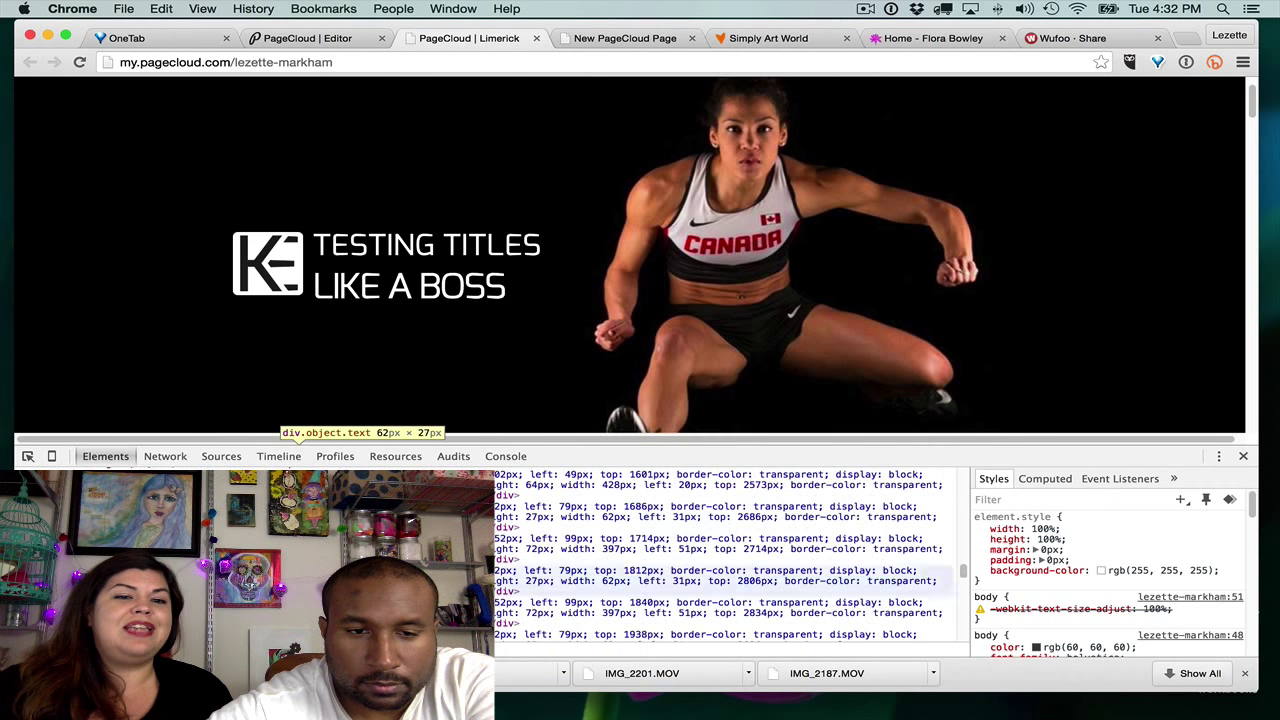
{"action": "scroll", "coordinate": [722, 554], "scroll_direction": "down", "scroll_amount": 5}
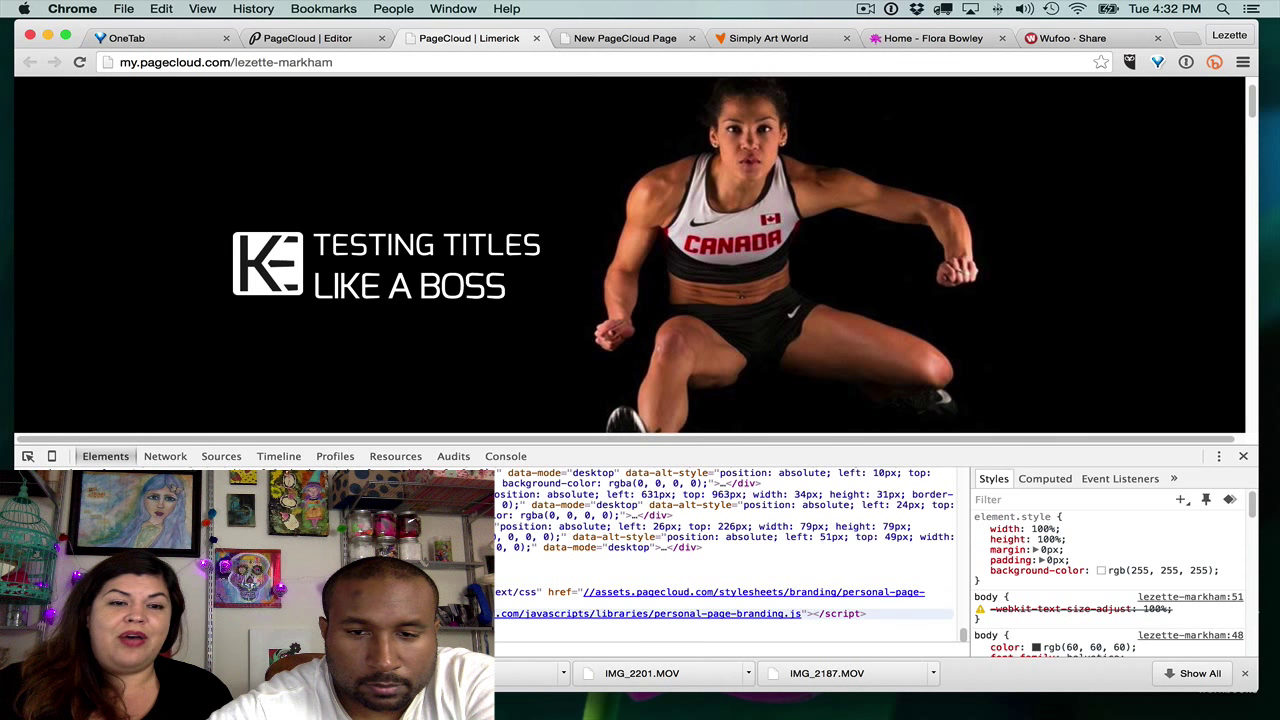
{"action": "scroll", "coordinate": [716, 555], "scroll_direction": "up", "scroll_amount": 10}
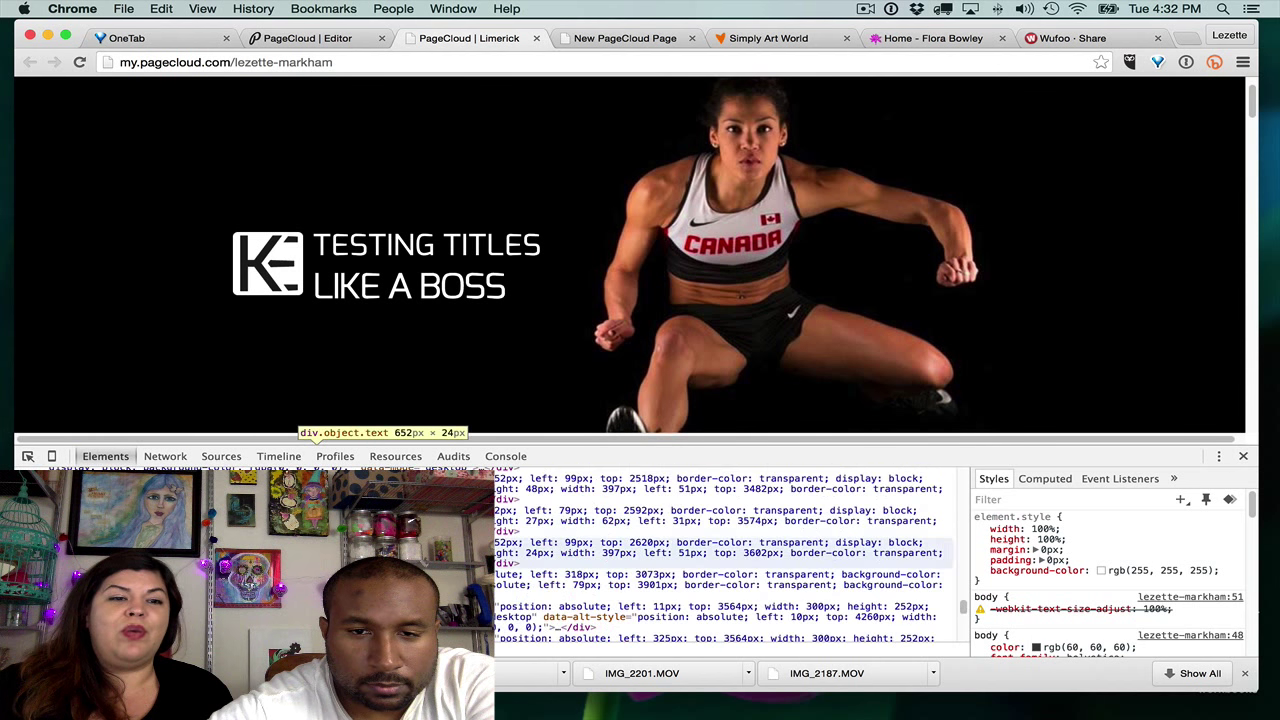
{"action": "scroll", "coordinate": [716, 555], "scroll_direction": "up", "scroll_amount": 10}
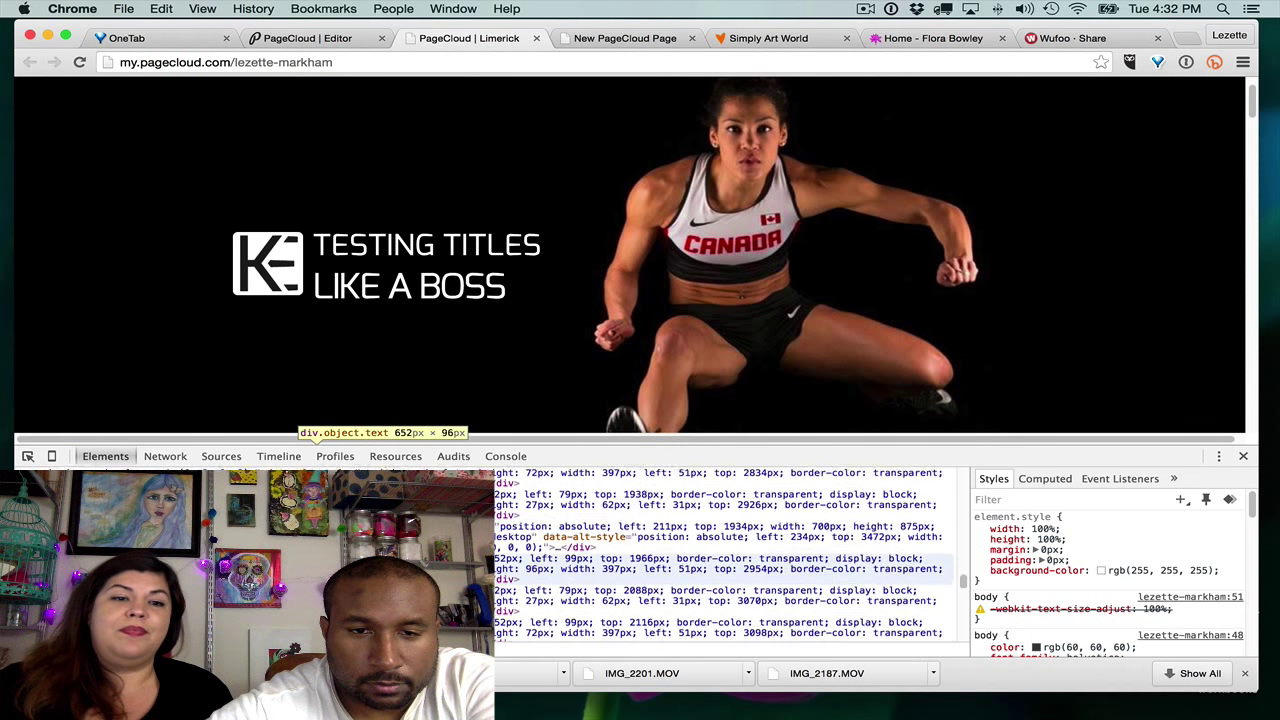
{"action": "scroll", "coordinate": [716, 555], "scroll_direction": "up", "scroll_amount": 10}
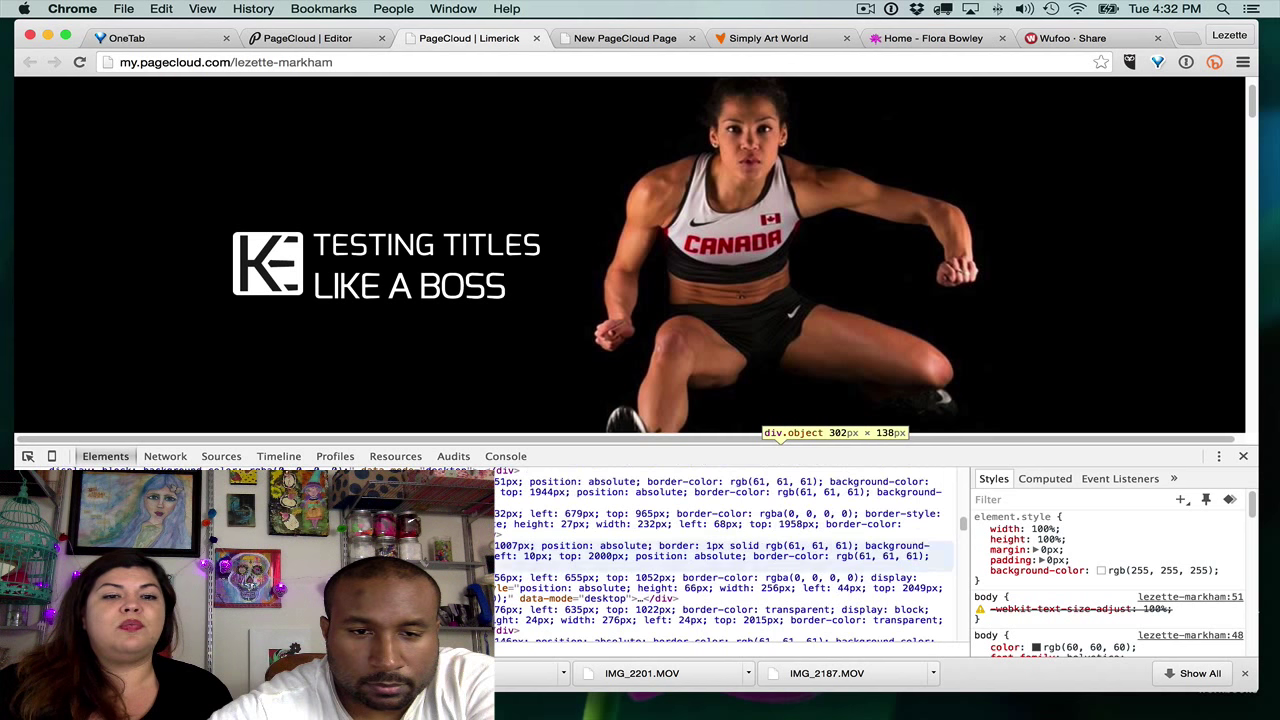
{"action": "scroll", "coordinate": [716, 555], "scroll_direction": "up", "scroll_amount": 10}
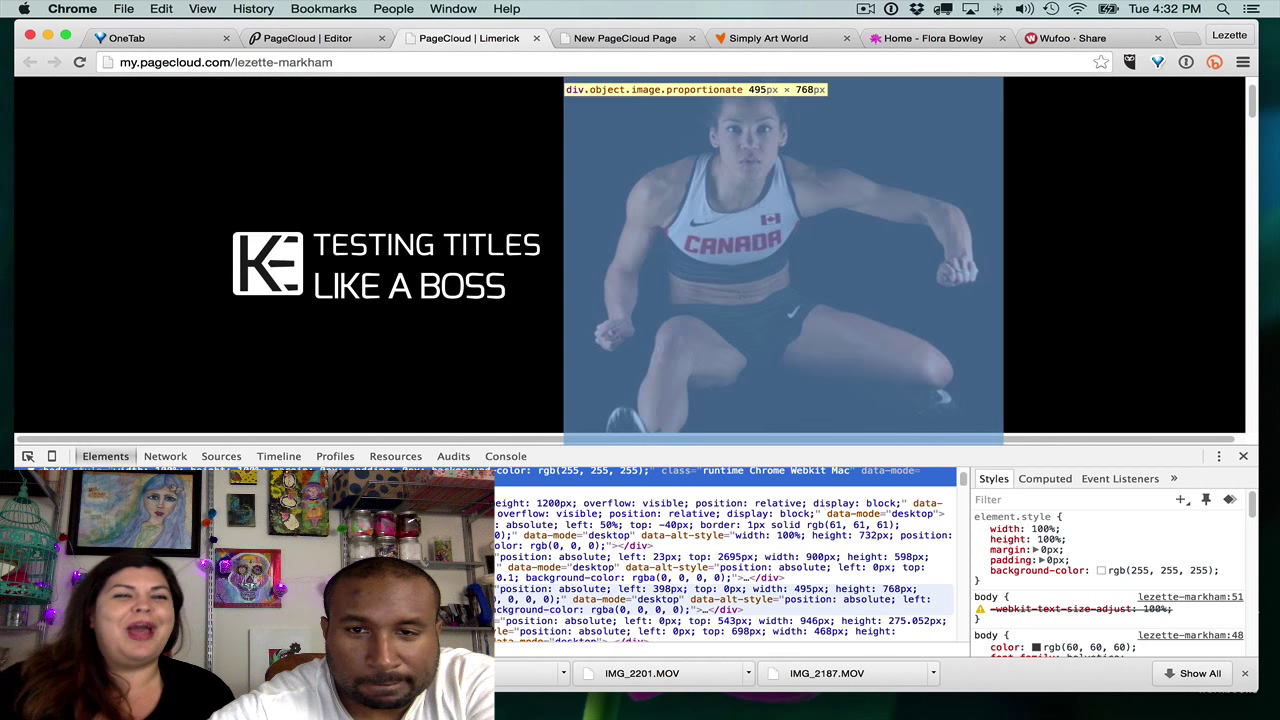
{"action": "scroll", "coordinate": [720, 576], "scroll_direction": "down", "scroll_amount": 2}
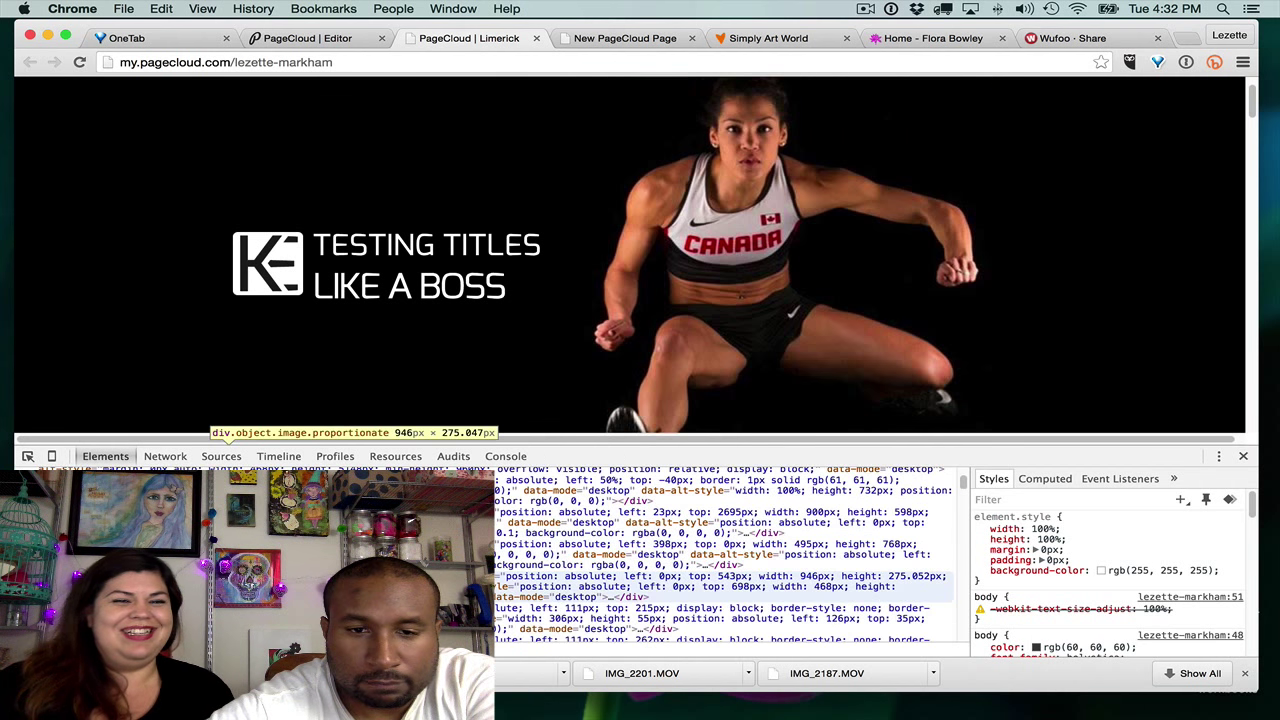
{"action": "scroll", "coordinate": [720, 576], "scroll_direction": "up", "scroll_amount": 2}
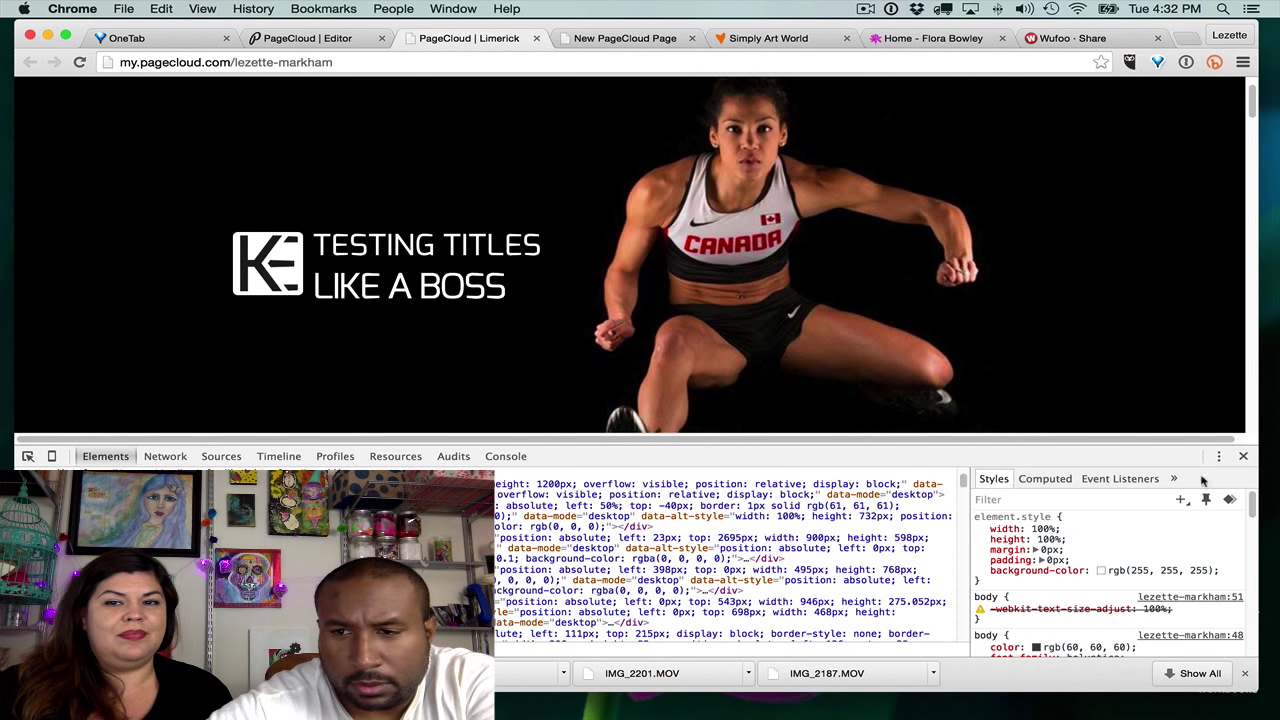
- Close the developer tools and enlarge the browser window to the screen's full width
{"action": "left_click", "coordinate": [1243, 456]}
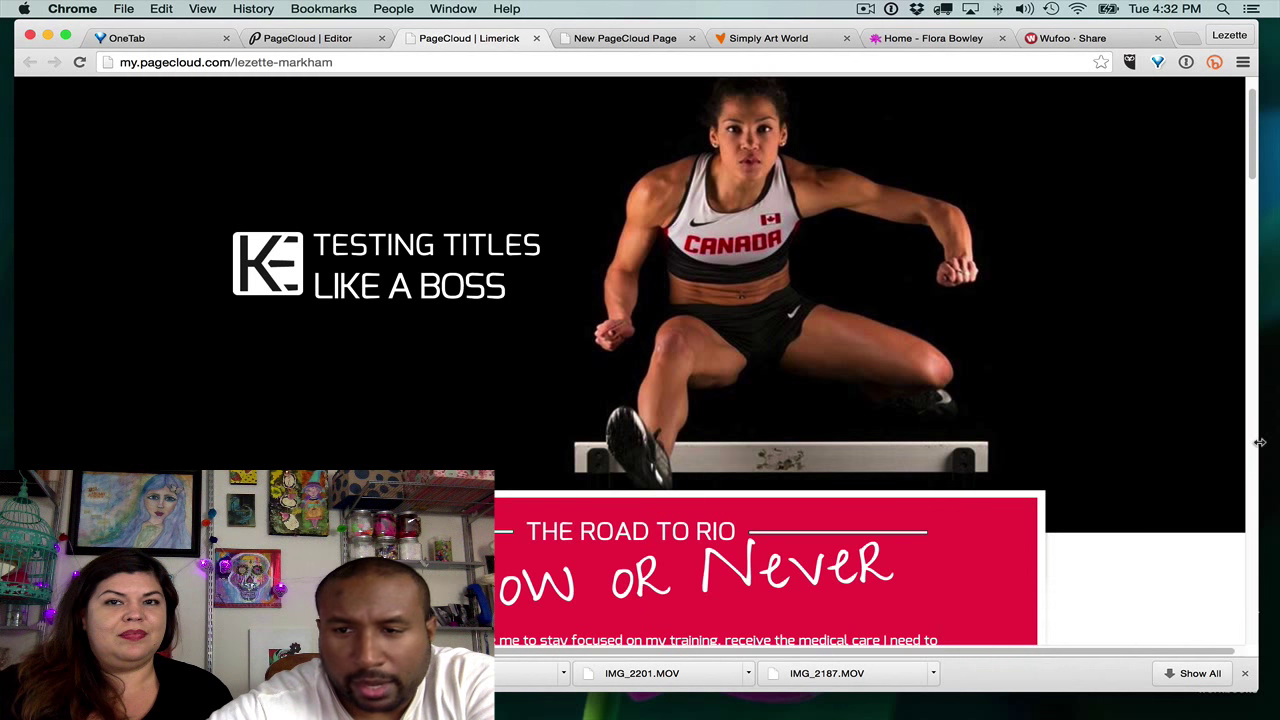
{"action": "mouse_move", "coordinate": [1259, 442]}
{"action": "left_mouse_down"}
{"action": "mouse_move", "coordinate": [205, 410]}
{"action": "mouse_move", "coordinate": [1278, 430]}
{"action": "left_mouse_up"}
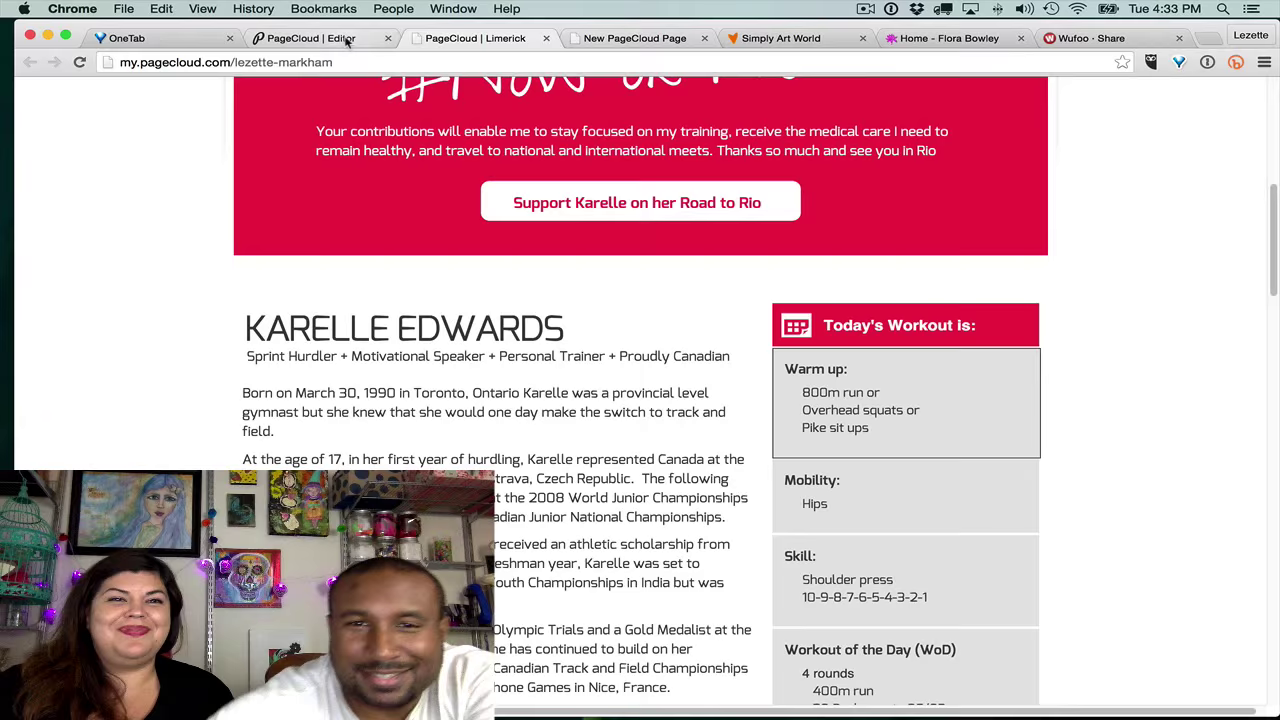
- Return to the editor's support chat and start the reply "Sounds great... will you also be supporting: Wistia video embeds"
{"action": "left_click", "coordinate": [340, 39]}
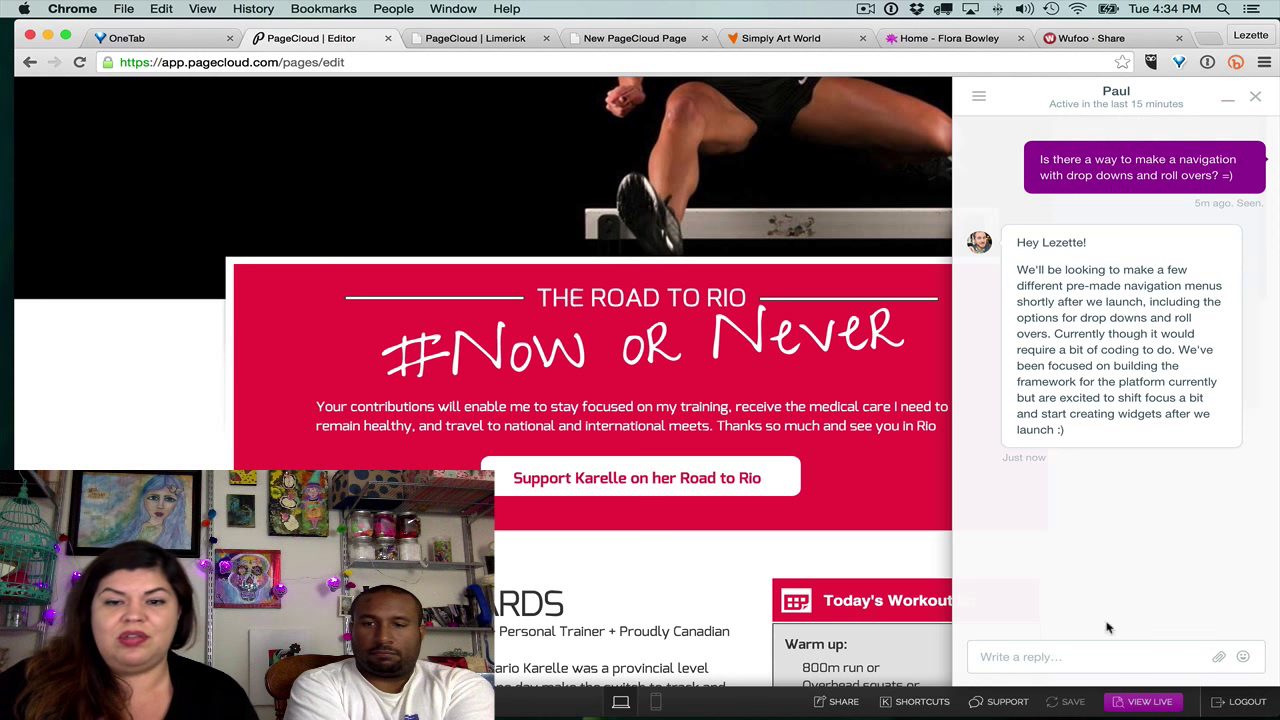
{"action": "left_click", "coordinate": [1086, 655]}
{"action": "type", "text": "Sounds "}
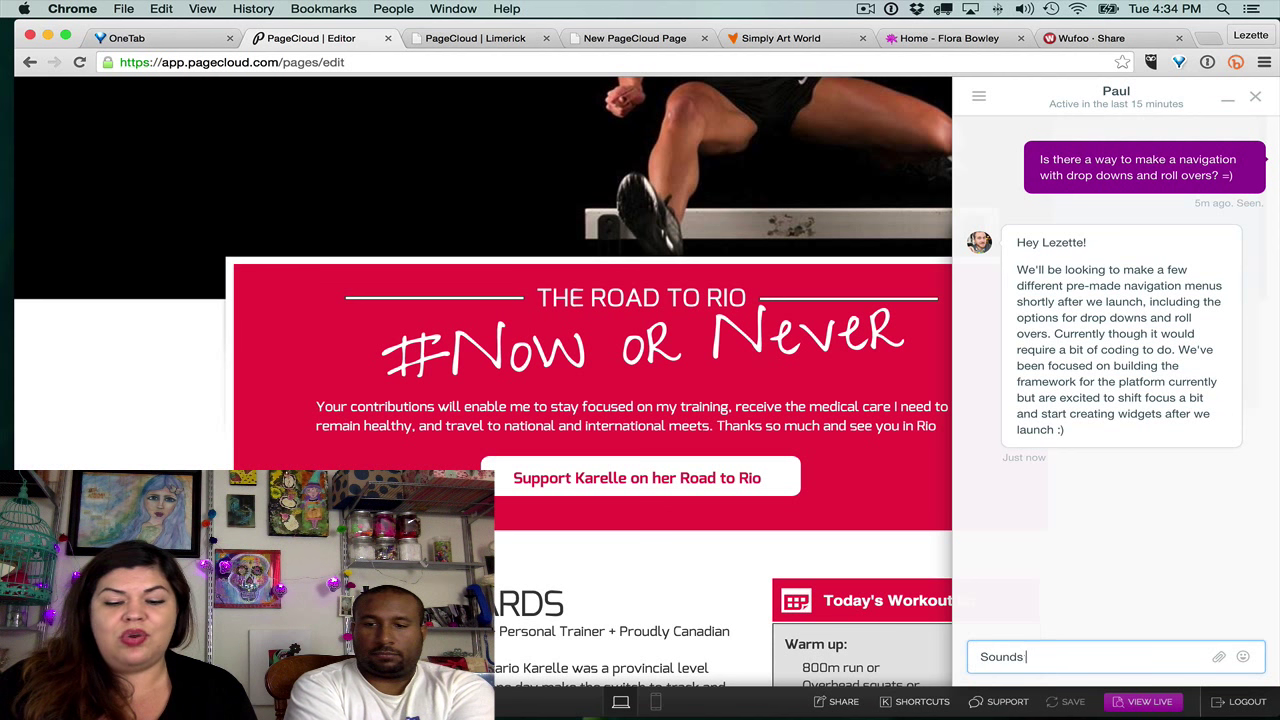
{"action": "type", "text": "great... wil"}
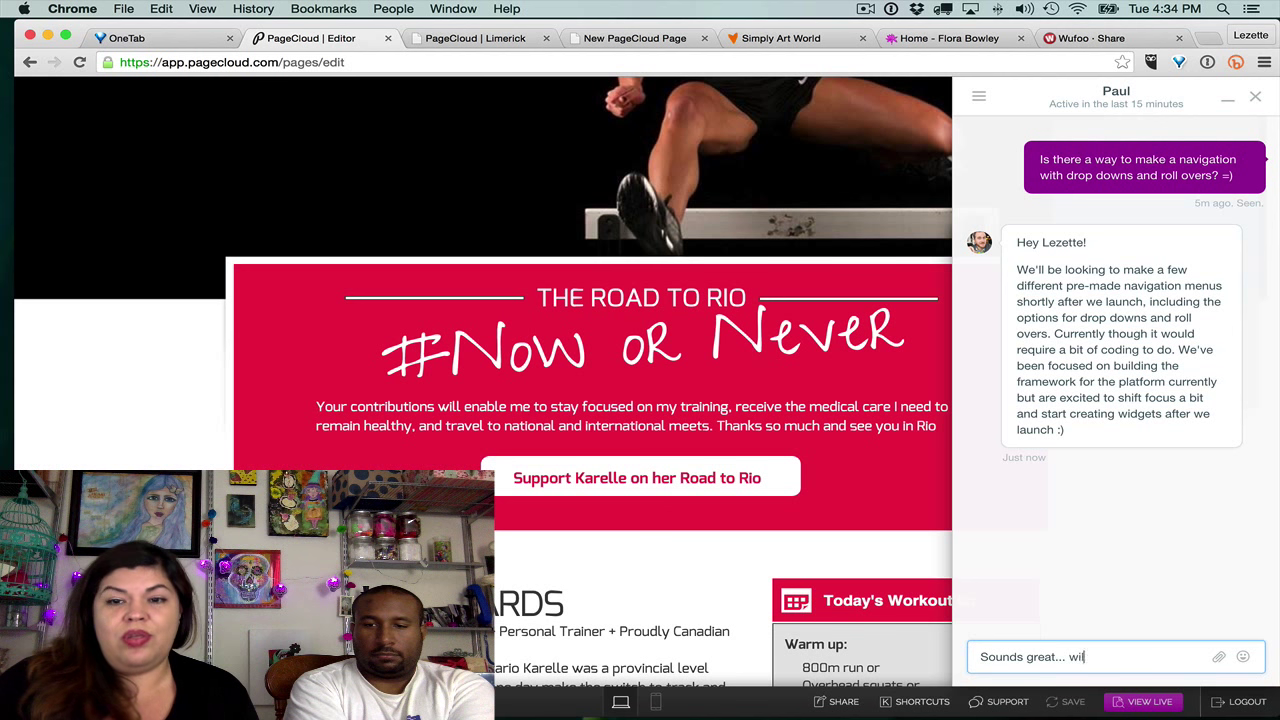
{"action": "type", "text": "l you also be "}
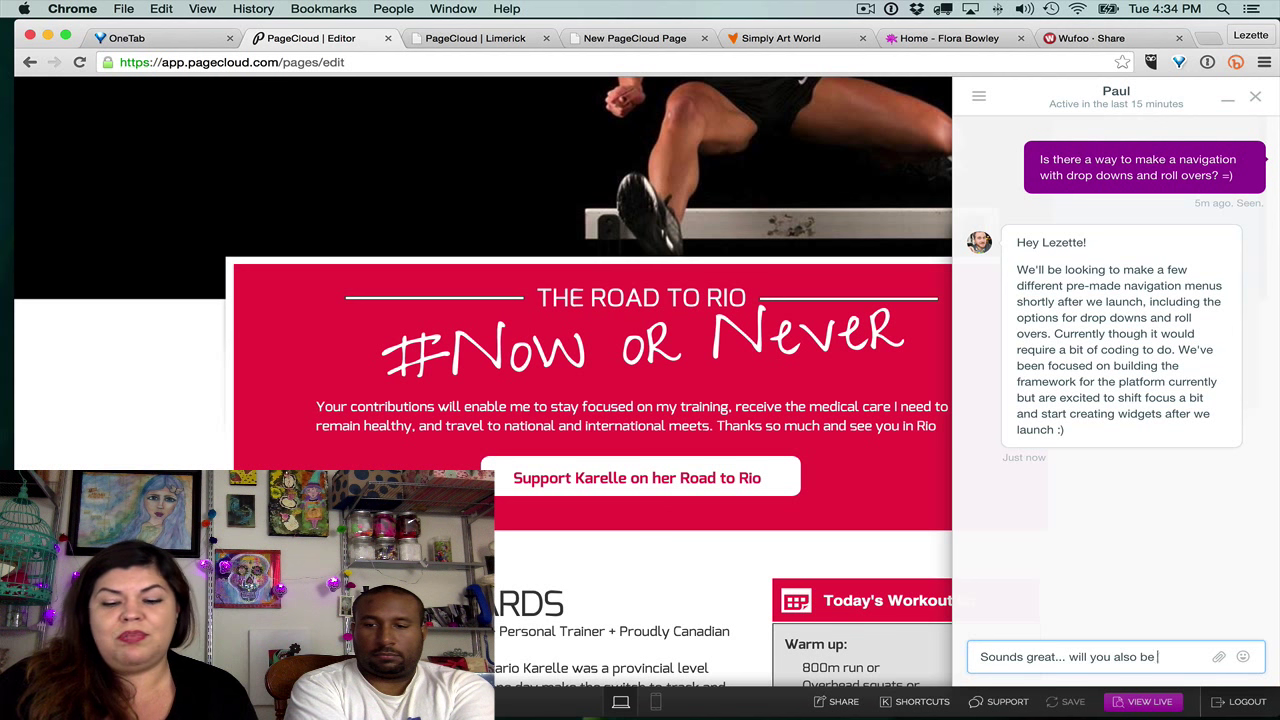
{"action": "type", "text": "supporting: "}
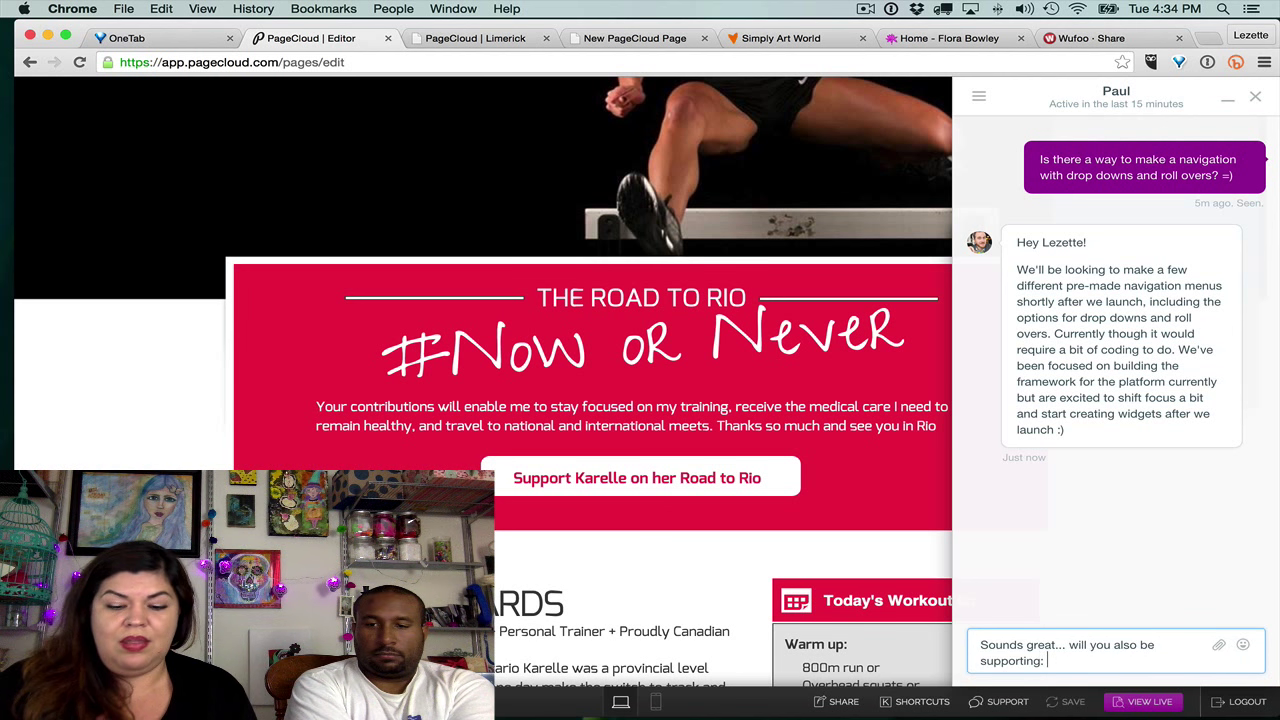
{"action": "type", "text": "Wistia"}
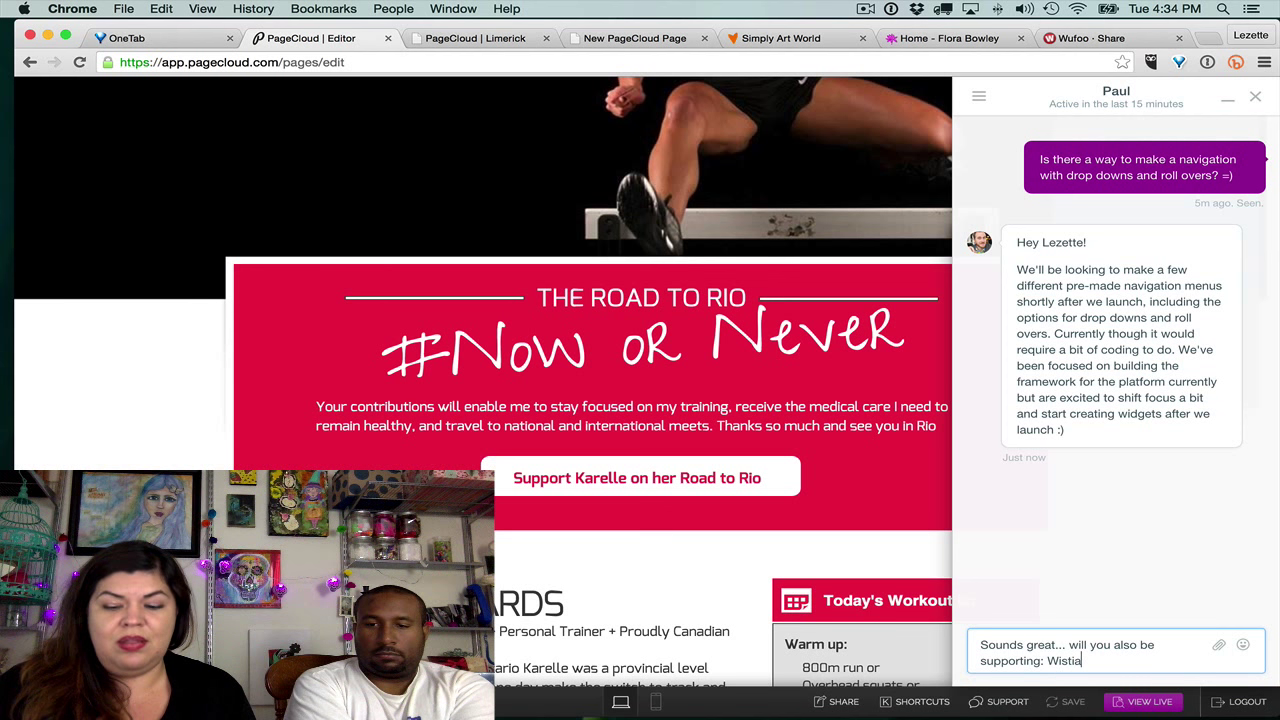
{"action": "type", "text": ","}
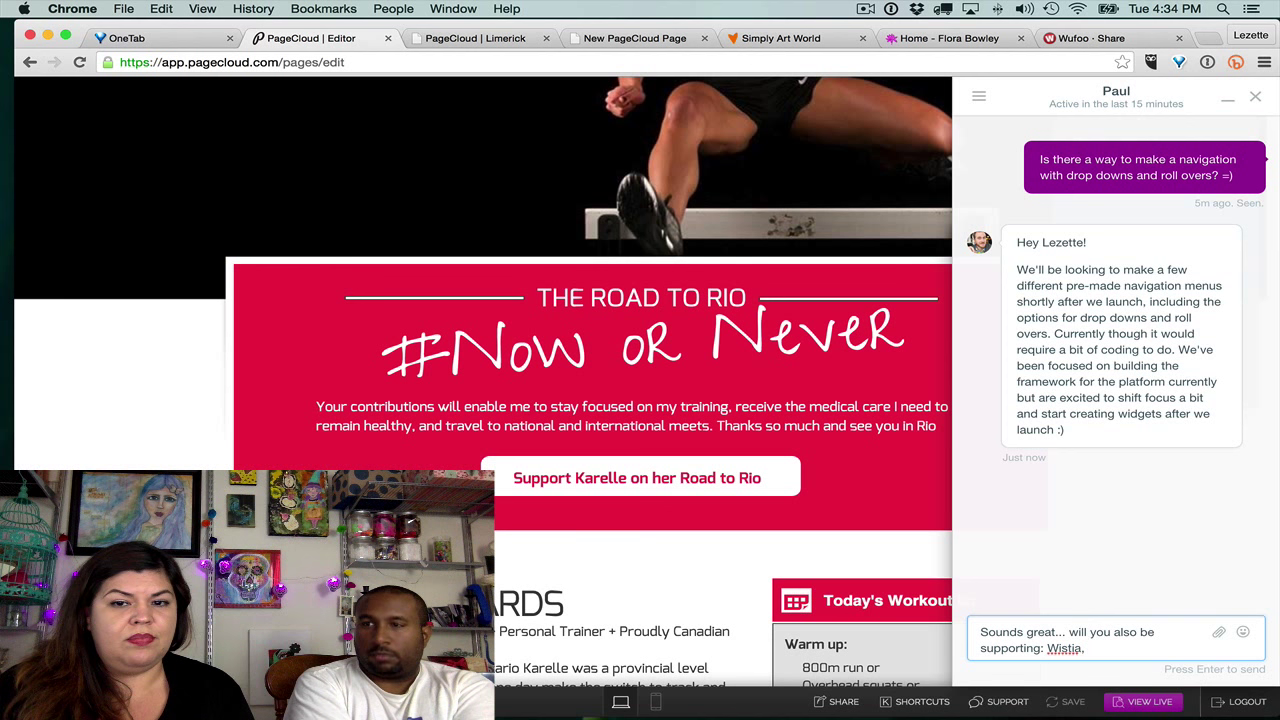
{"action": "key", "text": "BackSpace"}
{"action": "key", "text": "BackSpace"}
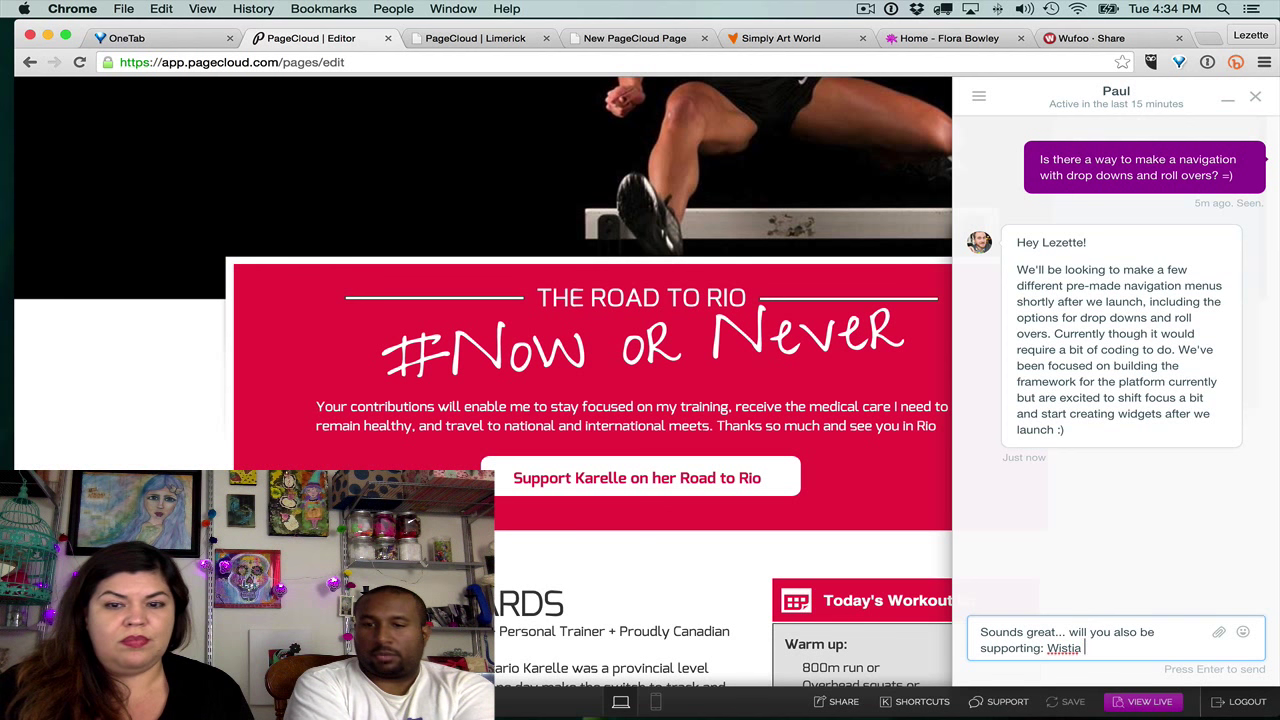
{"action": "type", "text": "video e"}
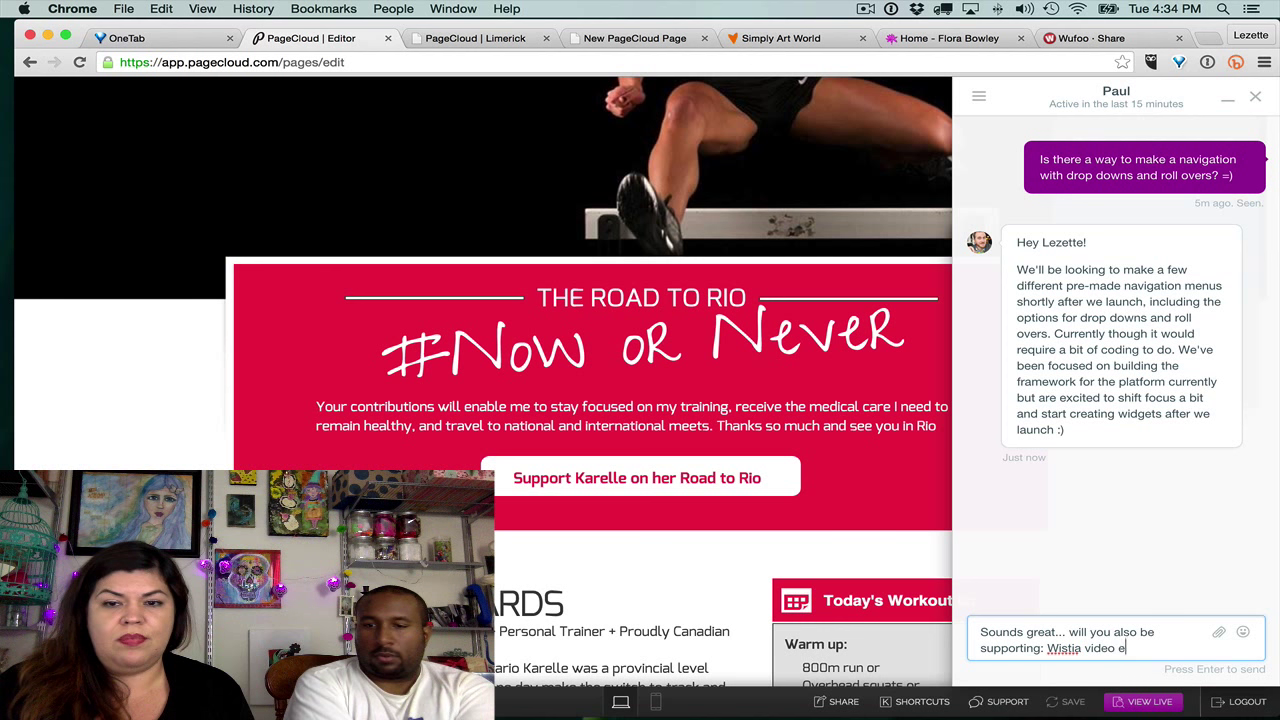
{"action": "type", "text": "mbeds"}
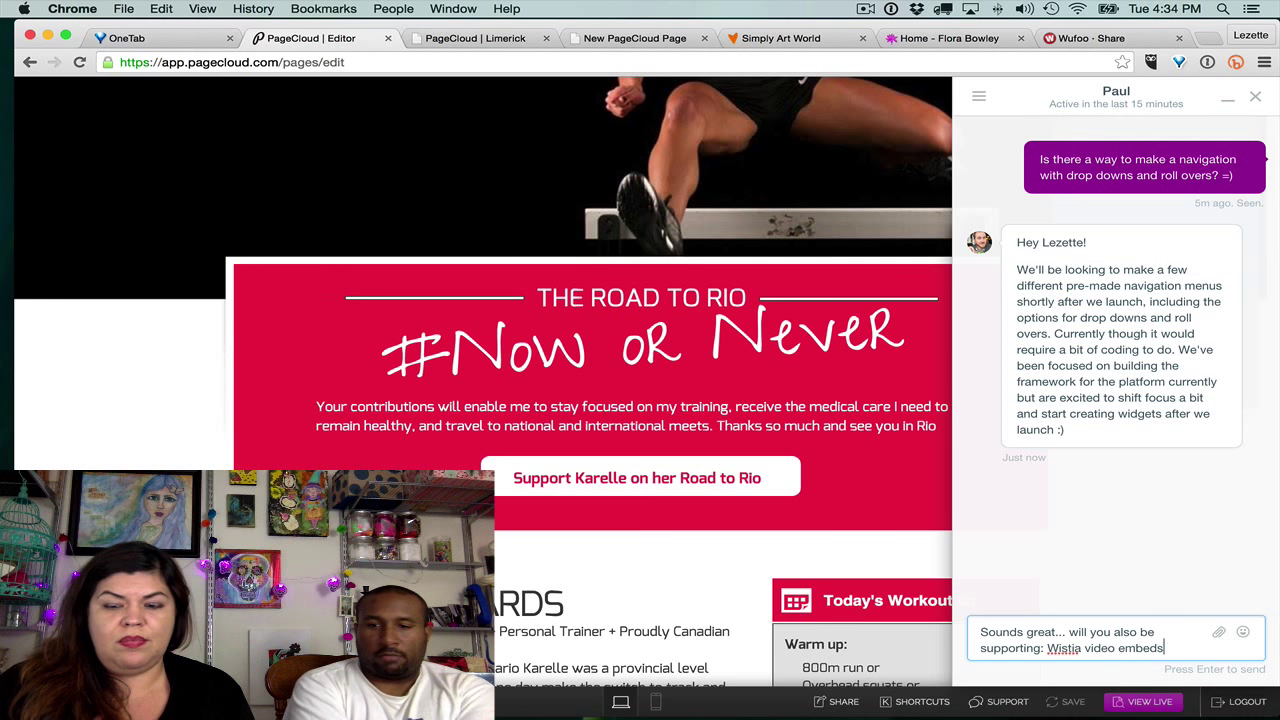
- Continue the reply with ", or raw MP4 video embeds.... and will you be able to create forms"
{"action": "type", "text": ", or raw MP"}
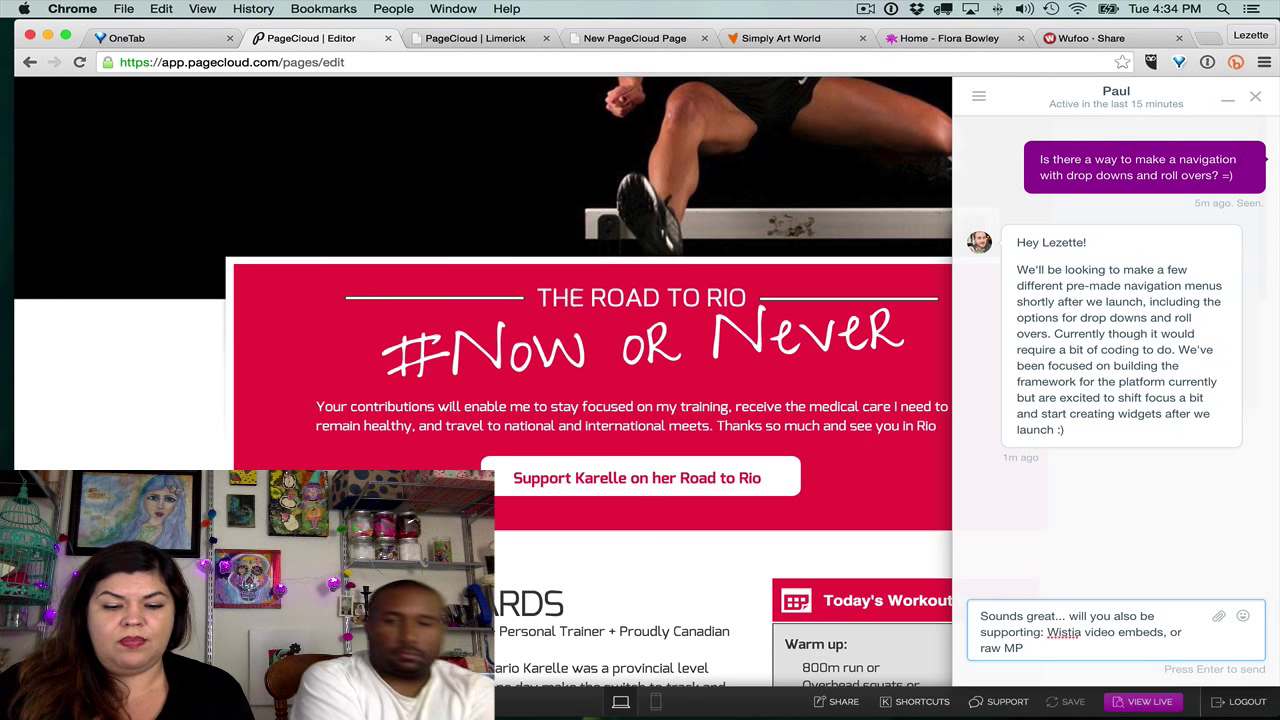
{"action": "type", "text": "4 video e"}
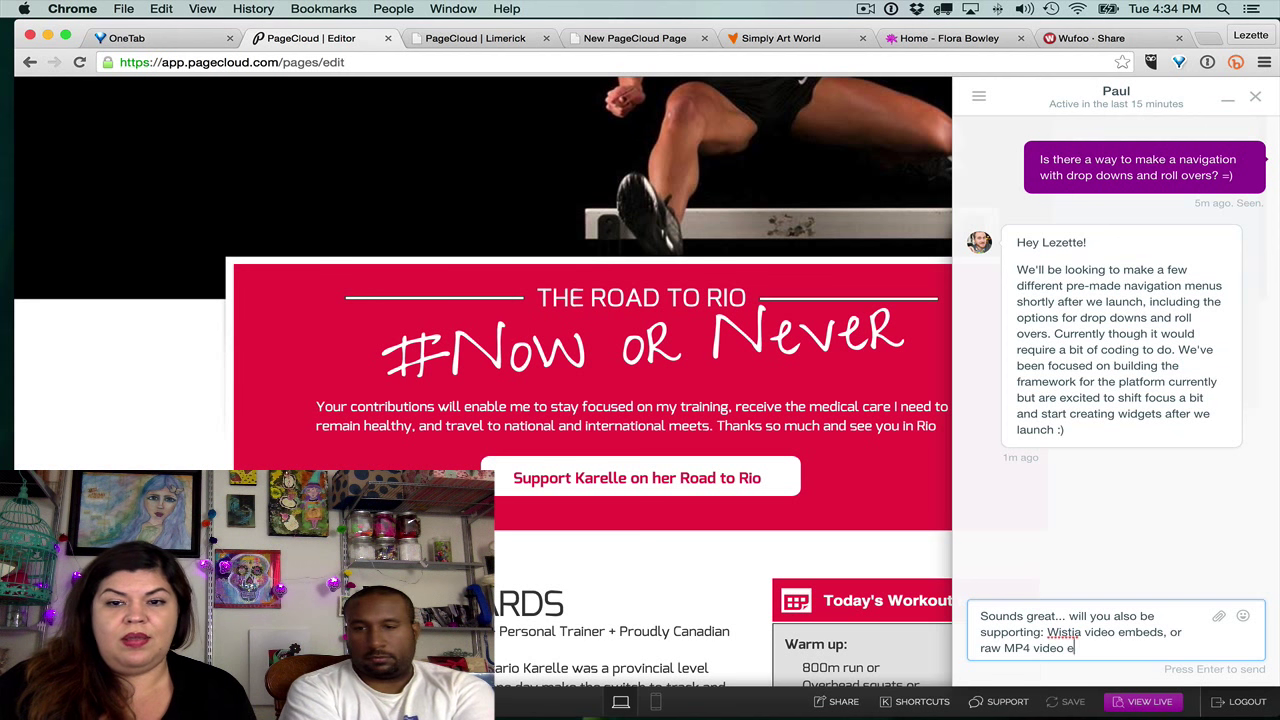
{"action": "type", "text": "mbeds.... and wil"}
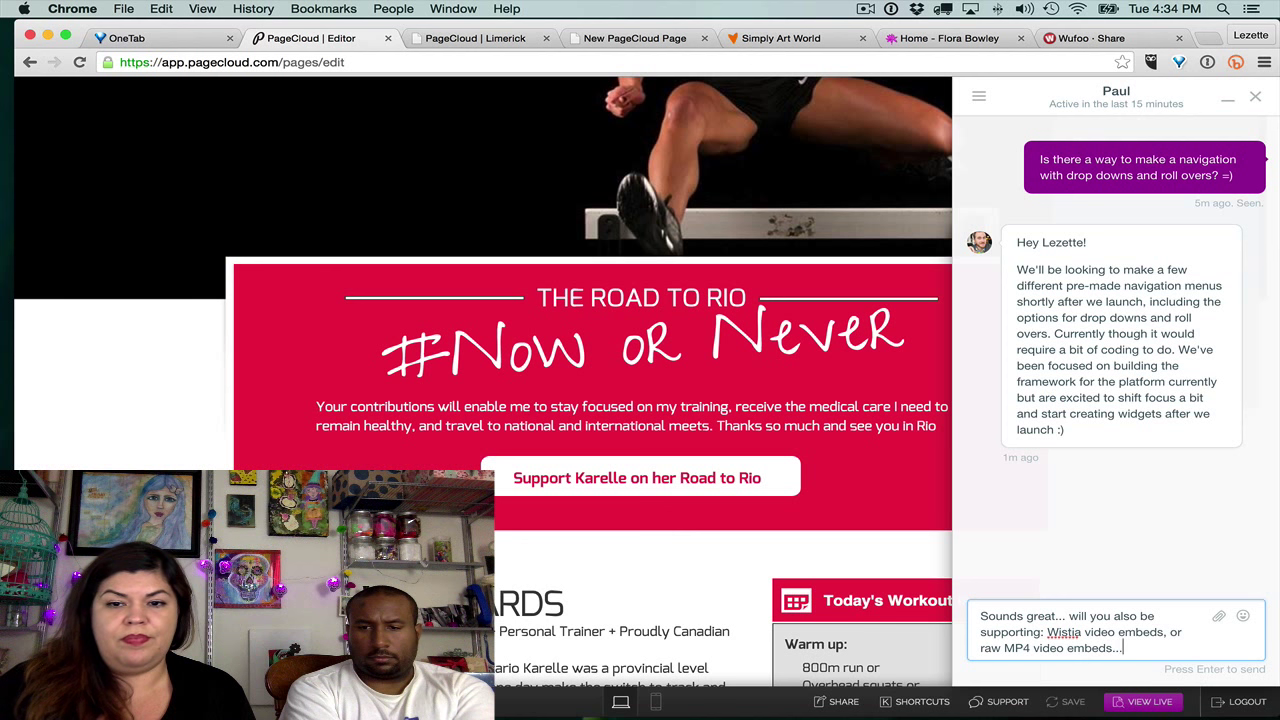
{"action": "type", "text": "l"}
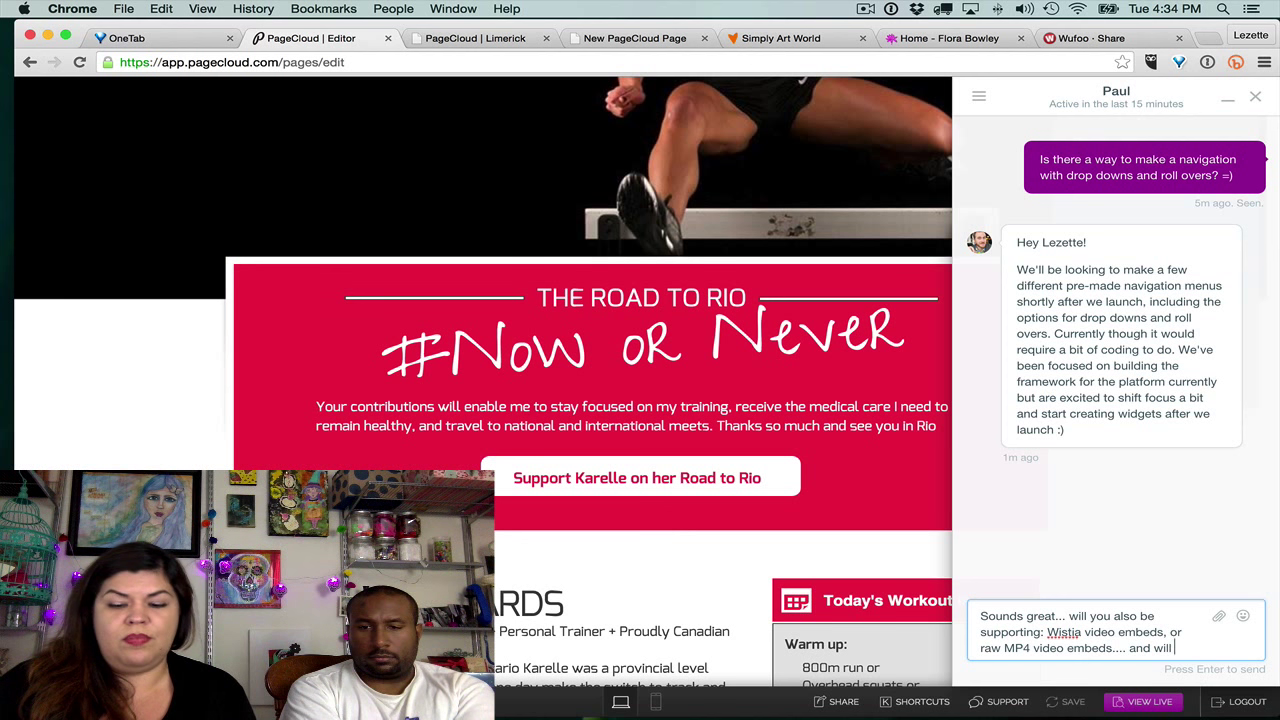
{"action": "type", "text": " you be able to creat"}
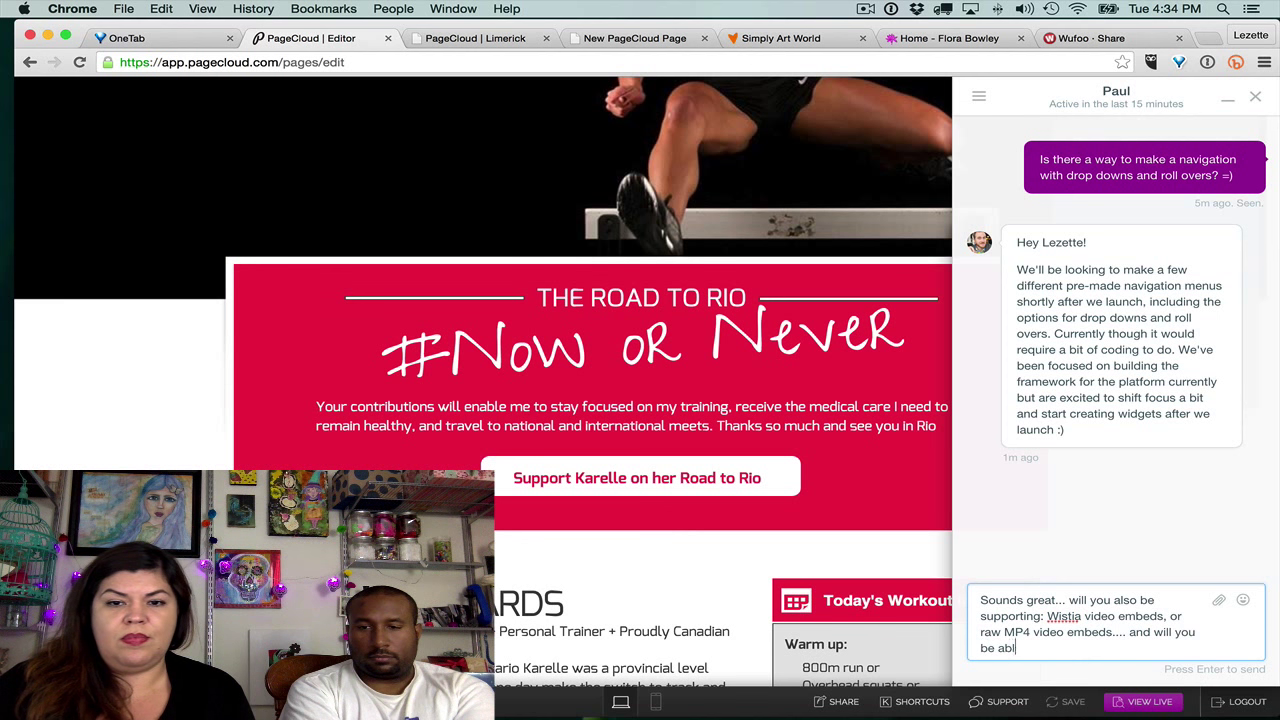
{"action": "type", "text": "e forms"}
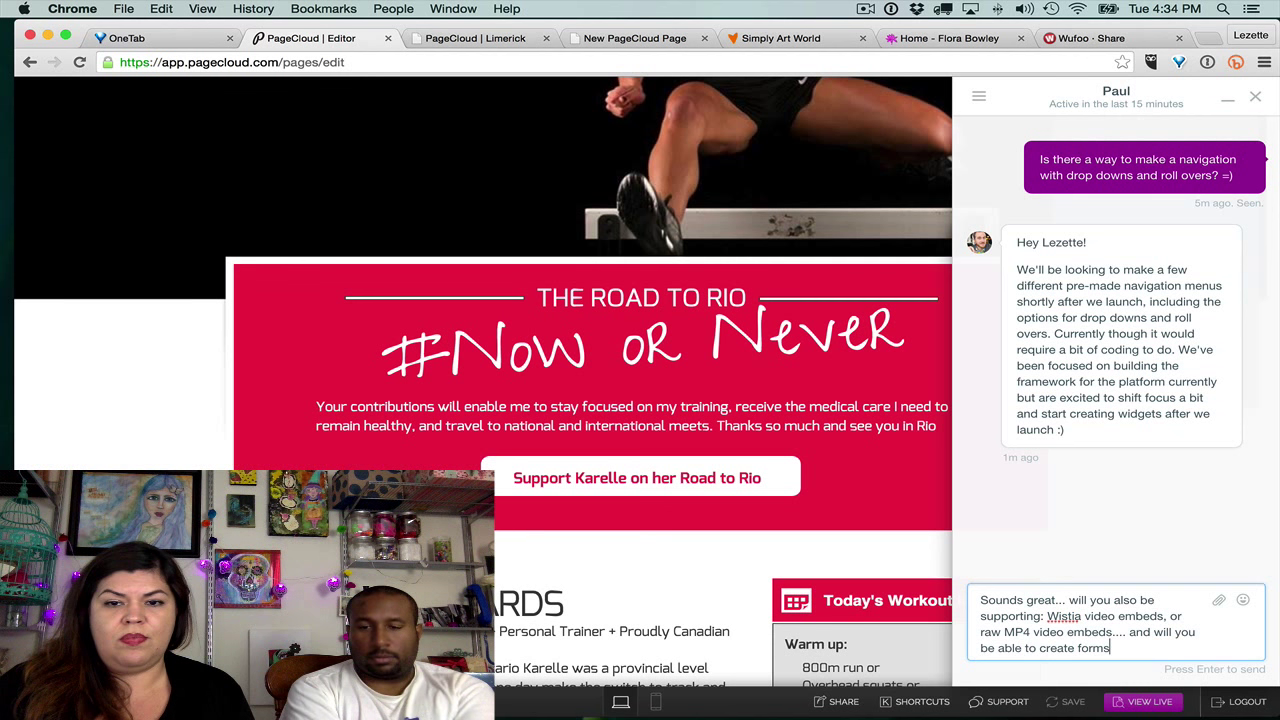
- Cut the draft's ending back to "and will you be abl" and remove the word "raw" before "MP4 video embeds"
{"action": "key", "text": "BackSpace"}
{"action": "key", "text": "BackSpace"}
{"action": "key", "text": "BackSpace"}
{"action": "key", "text": "BackSpace"}
{"action": "key", "text": "BackSpace"}
{"action": "key", "text": "BackSpace"}
{"action": "key", "text": "BackSpace"}
{"action": "key", "text": "BackSpace"}
{"action": "key", "text": "BackSpace"}
{"action": "key", "text": "BackSpace"}
{"action": "key", "text": "BackSpace"}
{"action": "key", "text": "BackSpace"}
{"action": "key", "text": "BackSpace"}
{"action": "key", "text": "BackSpace"}
{"action": "key", "text": "BackSpace"}
{"action": "key", "text": "BackSpace"}
{"action": "key", "text": "BackSpace"}
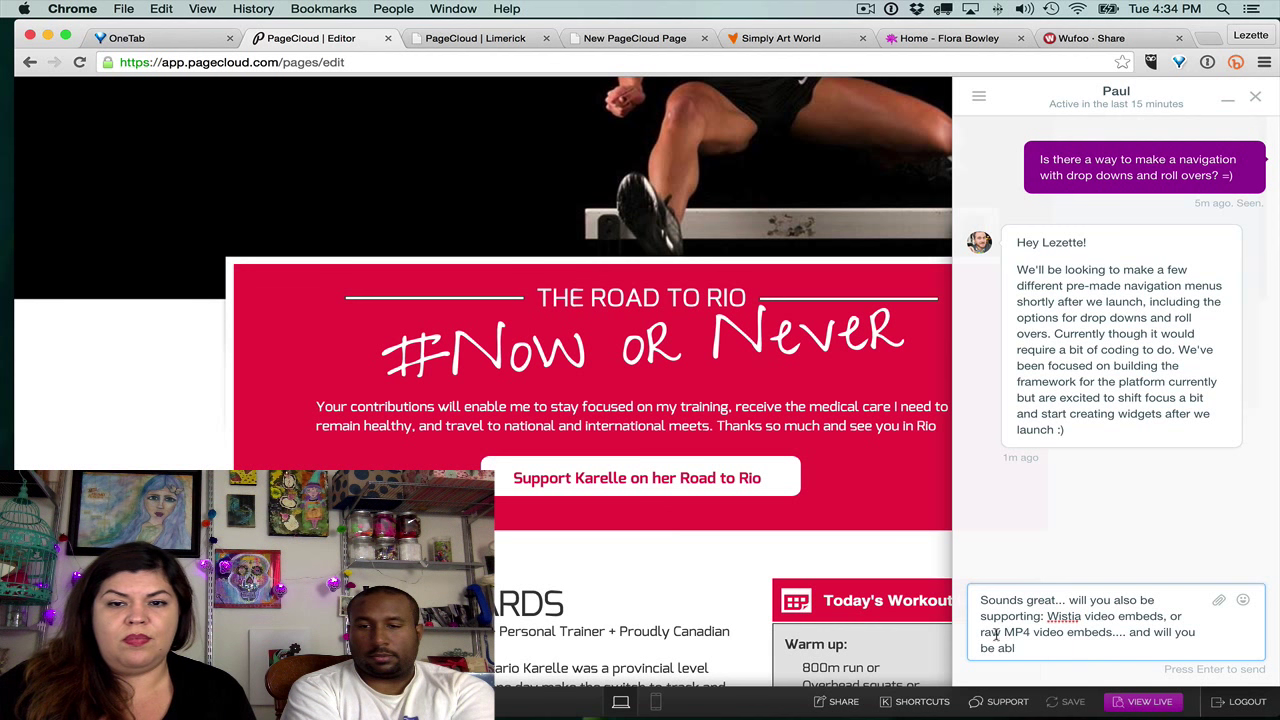
{"action": "left_click_drag", "start_coordinate": [1004, 632], "coordinate": [978, 637]}
{"action": "key", "text": "BackSpace"}
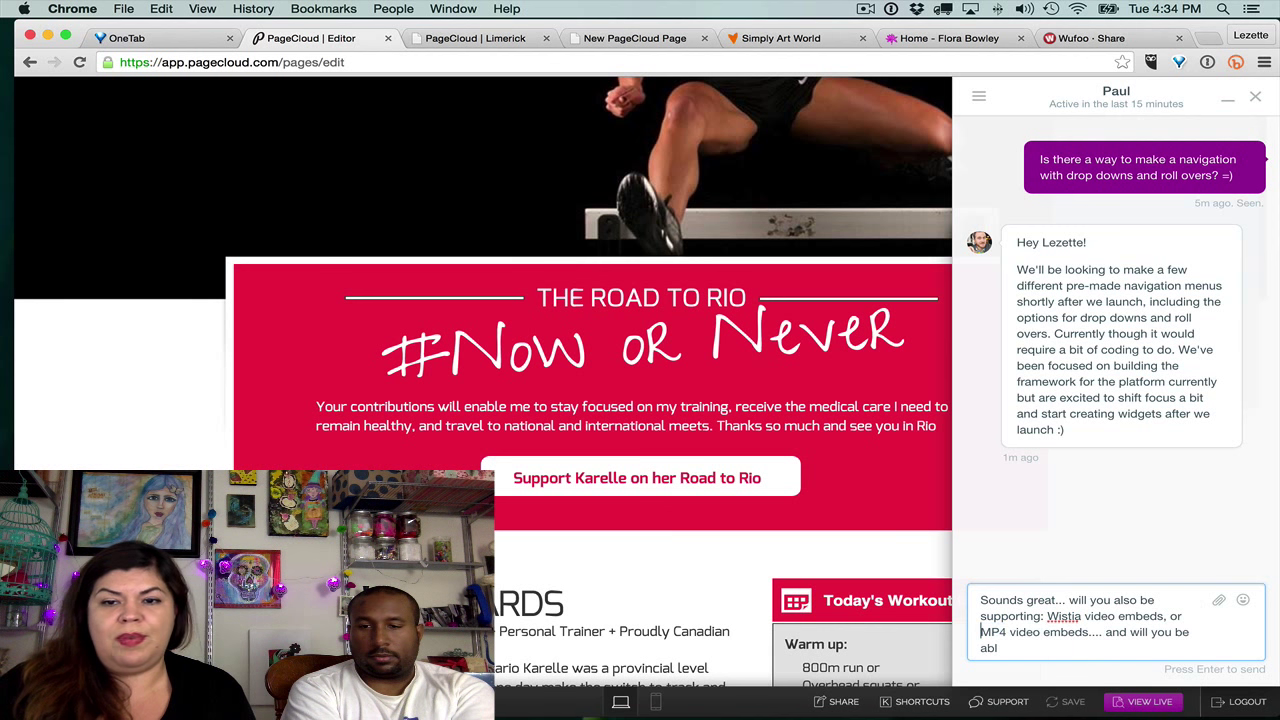
{"action": "left_click", "coordinate": [1039, 649]}
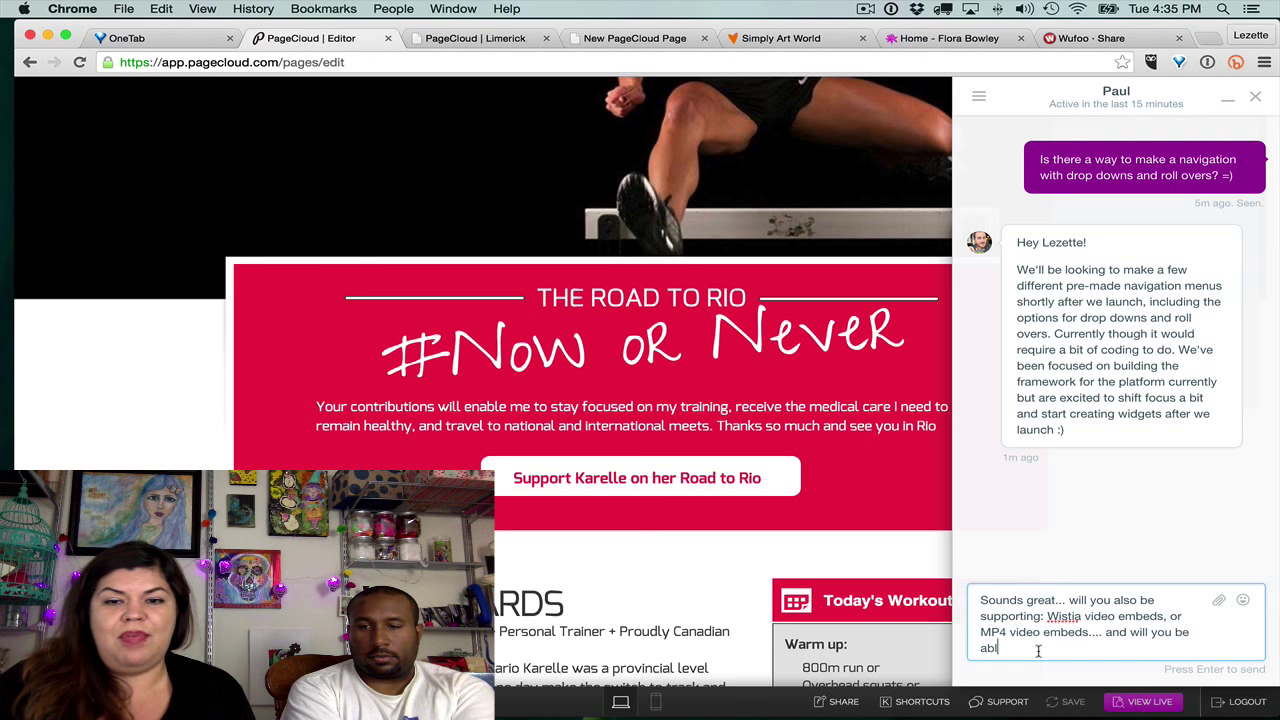
- Complete the reply's ending as "able to create forms directly in Pagecloud?" and send it to support
{"action": "type", "text": "e to c"}
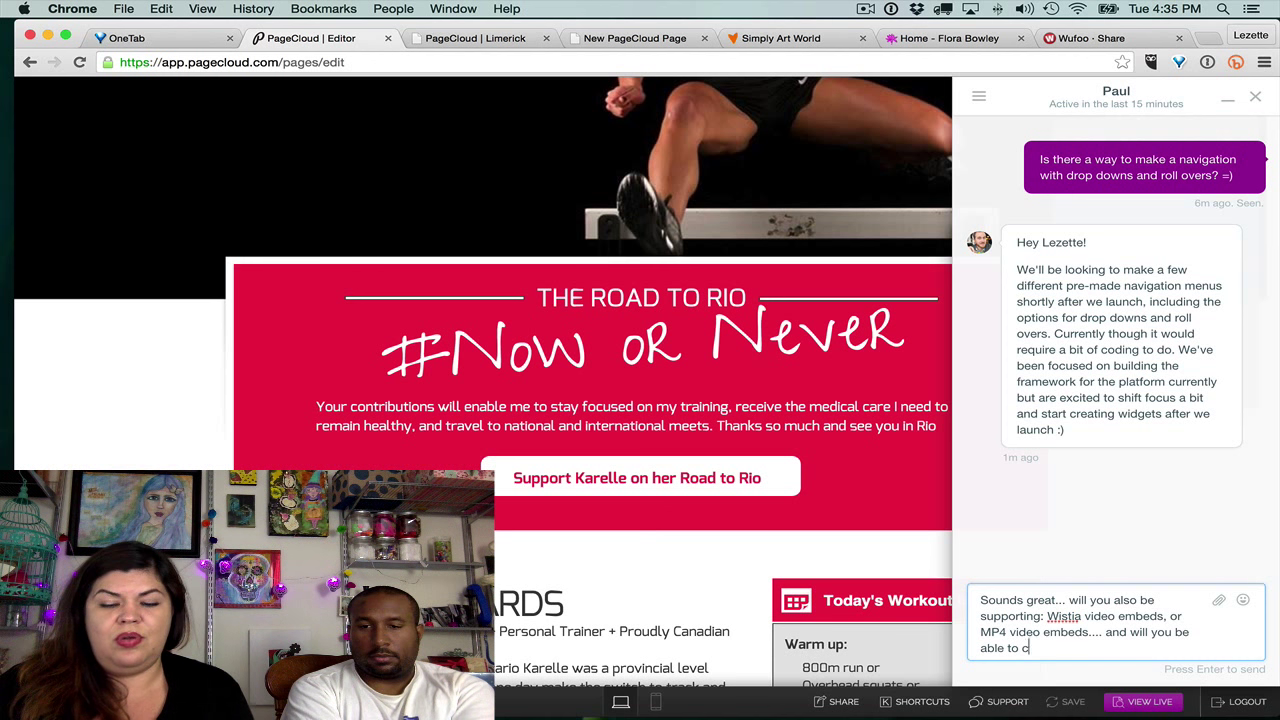
{"action": "type", "text": "reate forms di"}
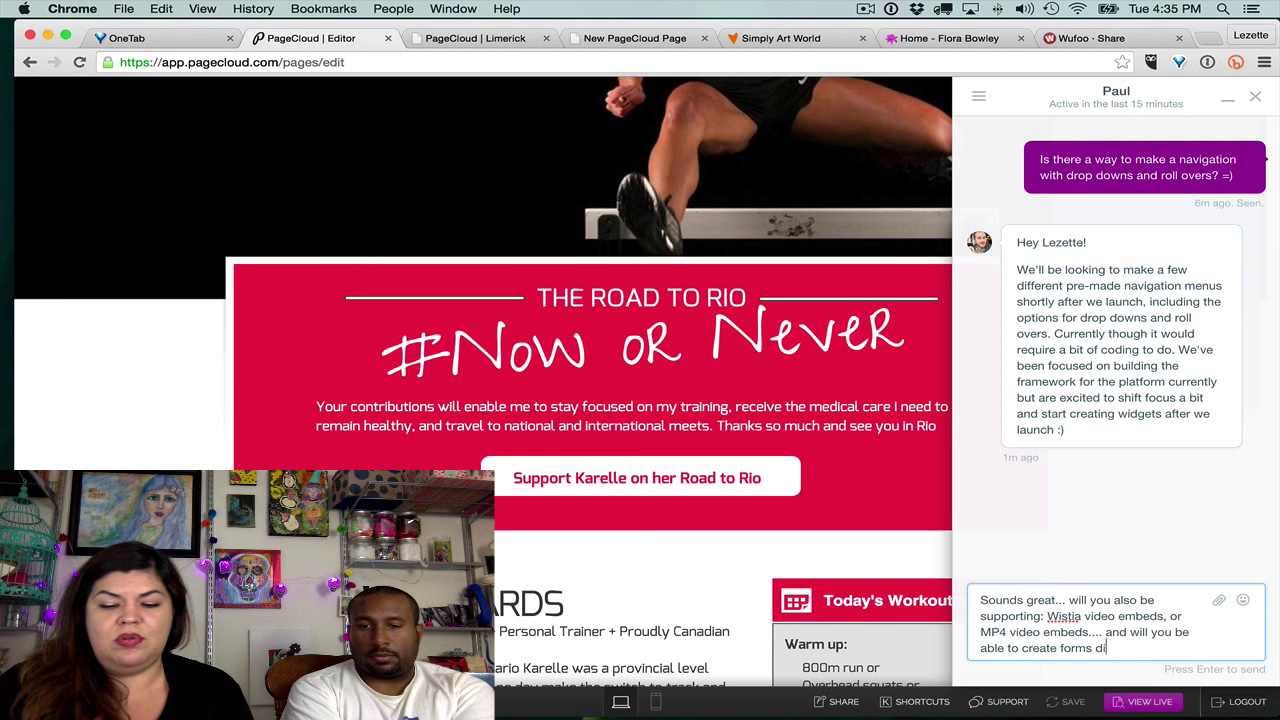
{"action": "type", "text": "rectly in Pageb"}
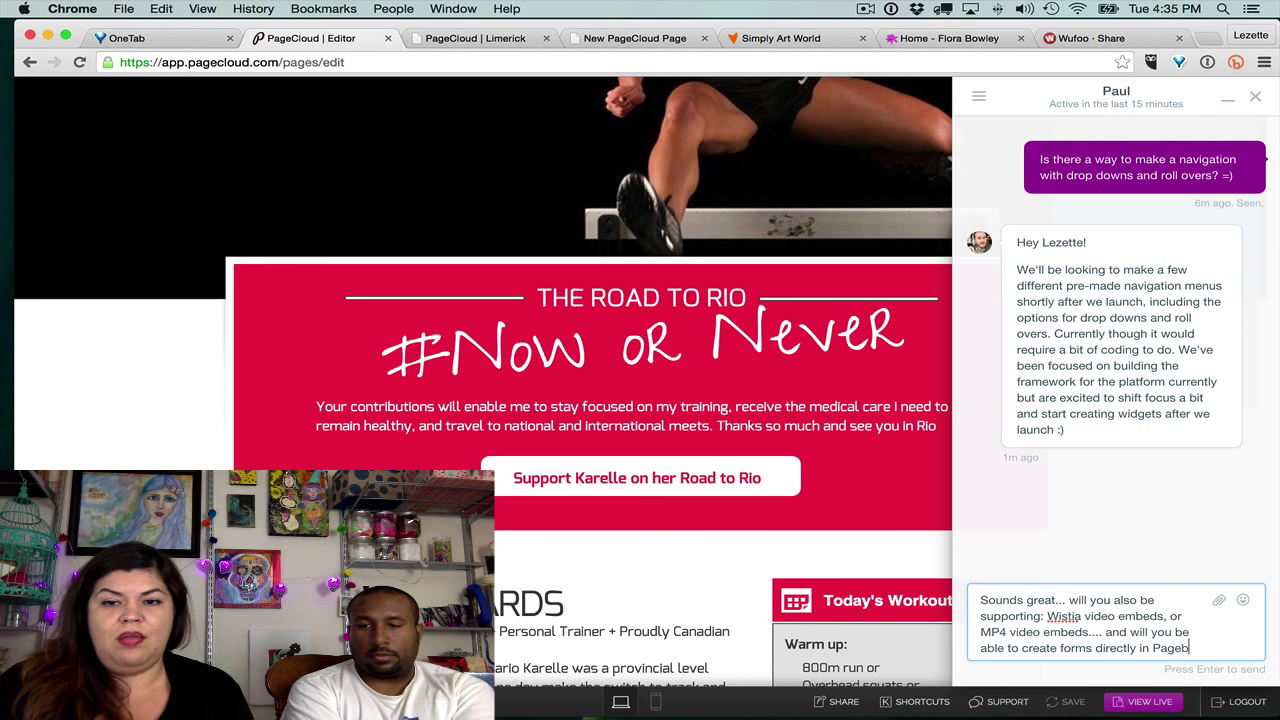
{"action": "key", "text": "BackSpace"}
{"action": "type", "text": "cloud."}
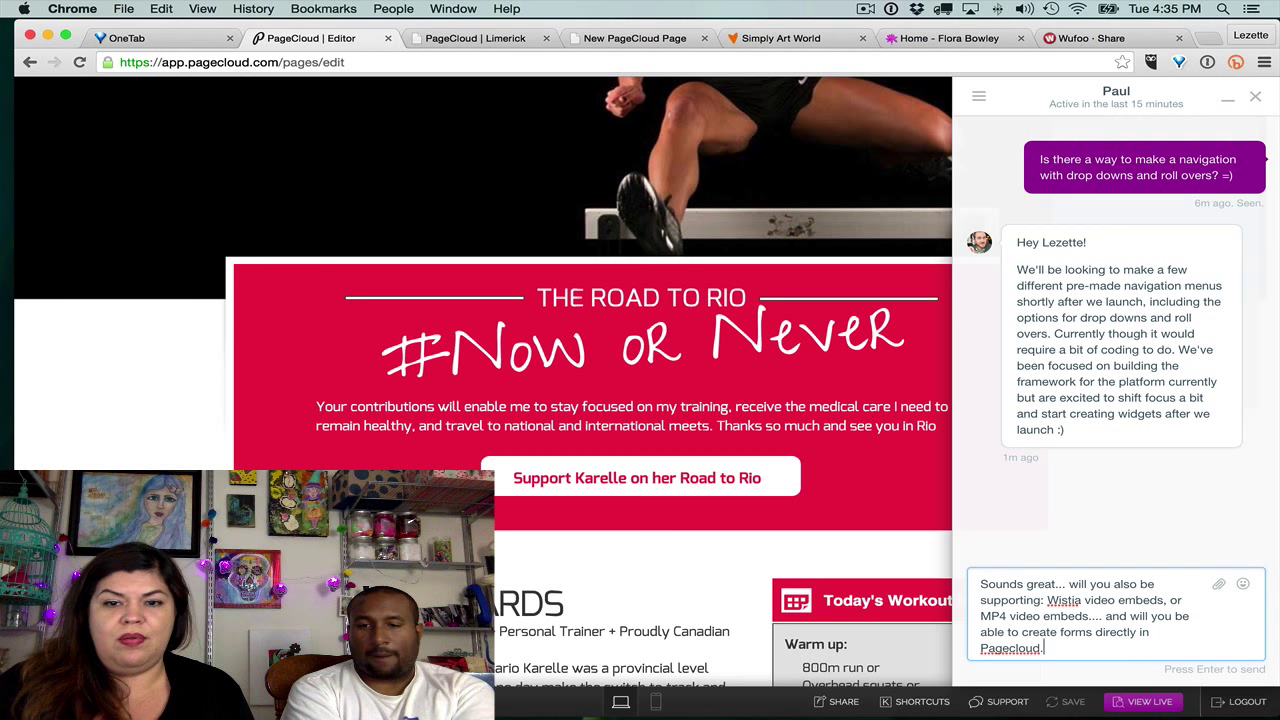
{"action": "key", "text": "BackSpace"}
{"action": "type", "text": "?"}
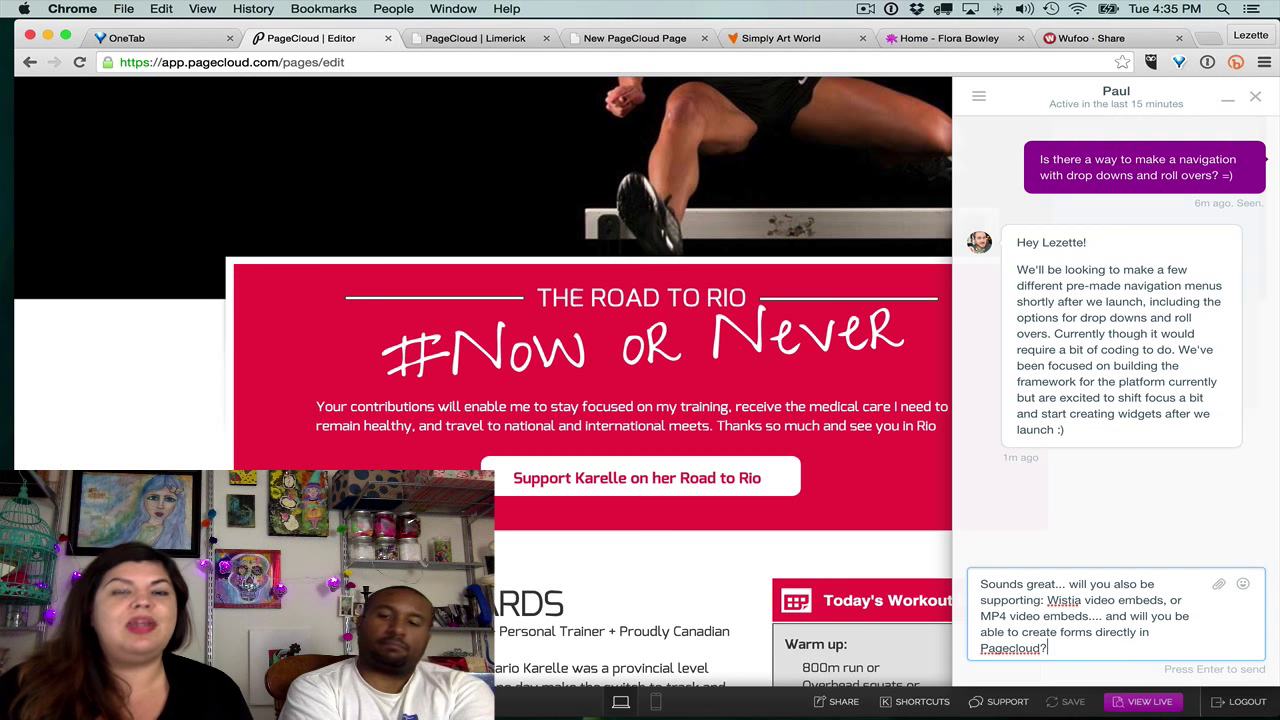
{"action": "key", "text": "Return"}
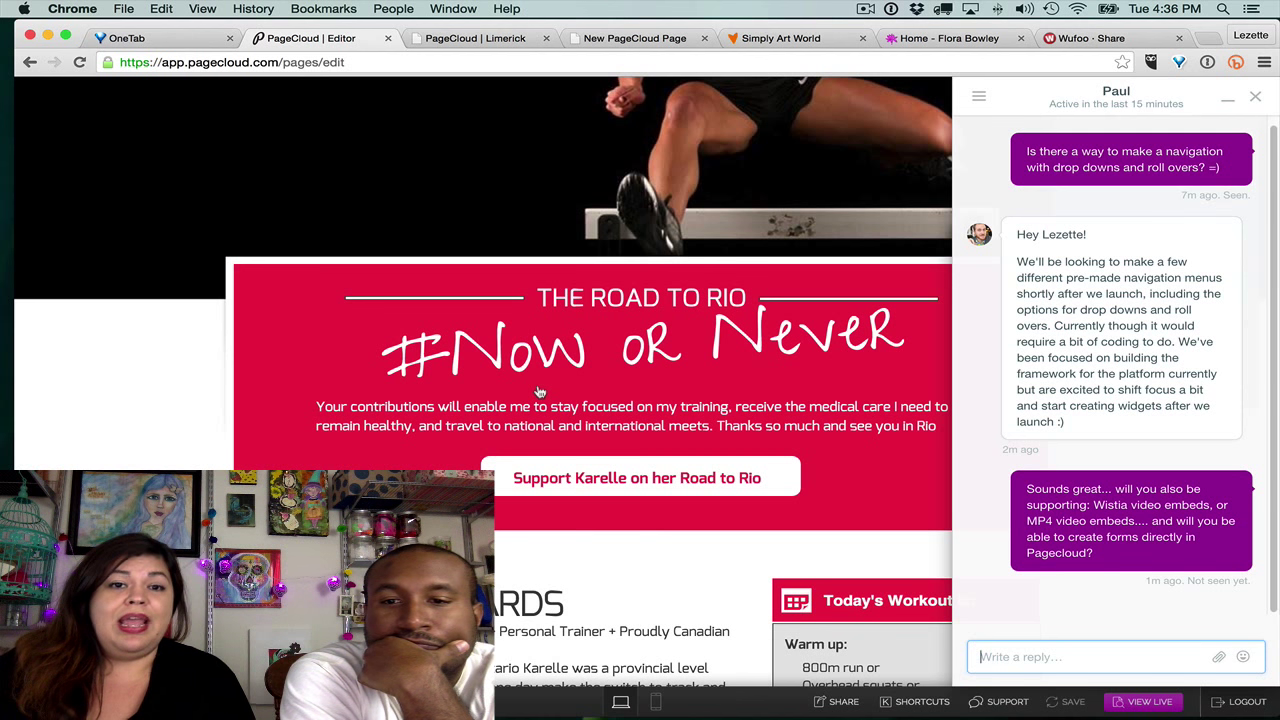
{"action": "scroll", "coordinate": [622, 478], "scroll_direction": "down", "scroll_amount": 5}
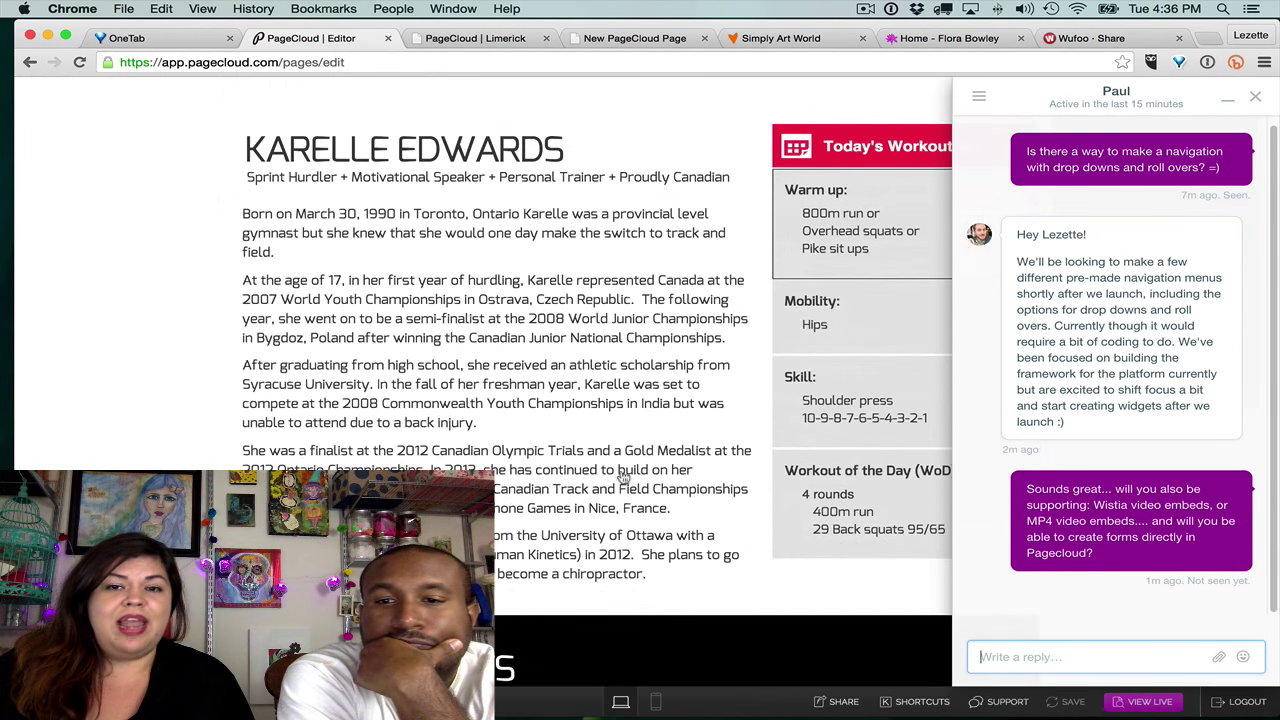
{"action": "scroll", "coordinate": [622, 478], "scroll_direction": "down", "scroll_amount": 15}
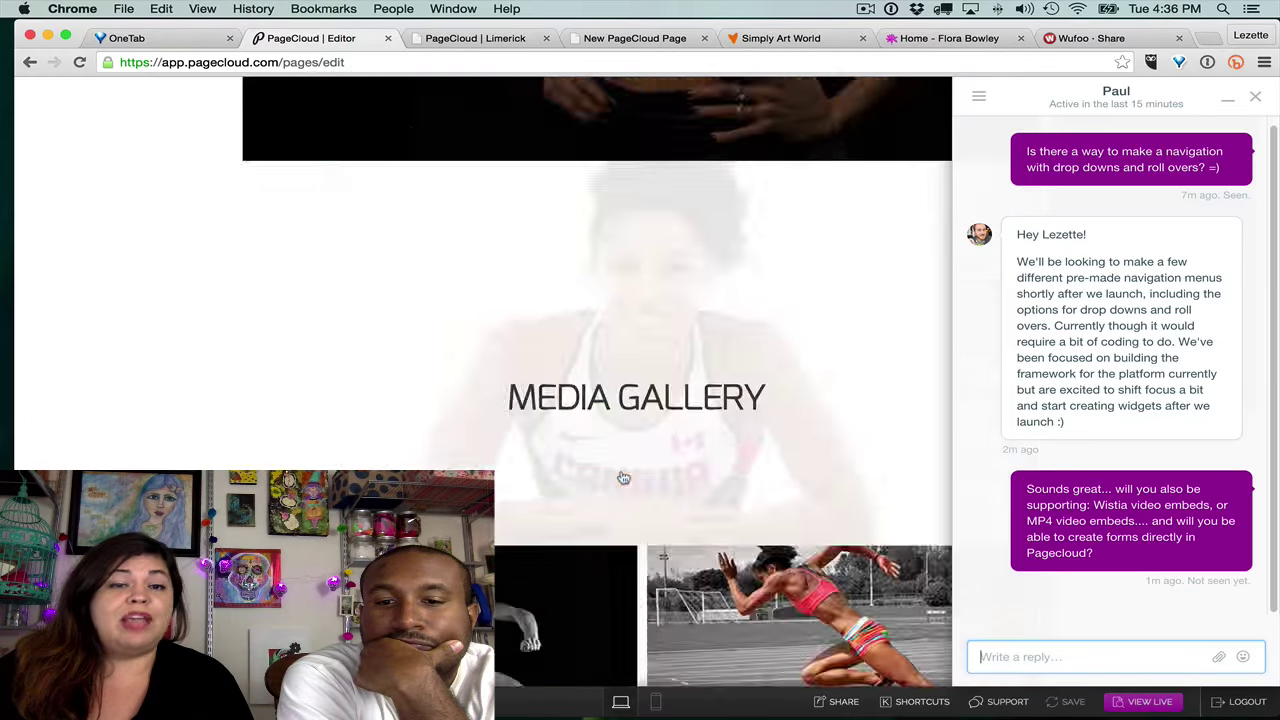
{"action": "scroll", "coordinate": [622, 478], "scroll_direction": "up", "scroll_amount": 20}
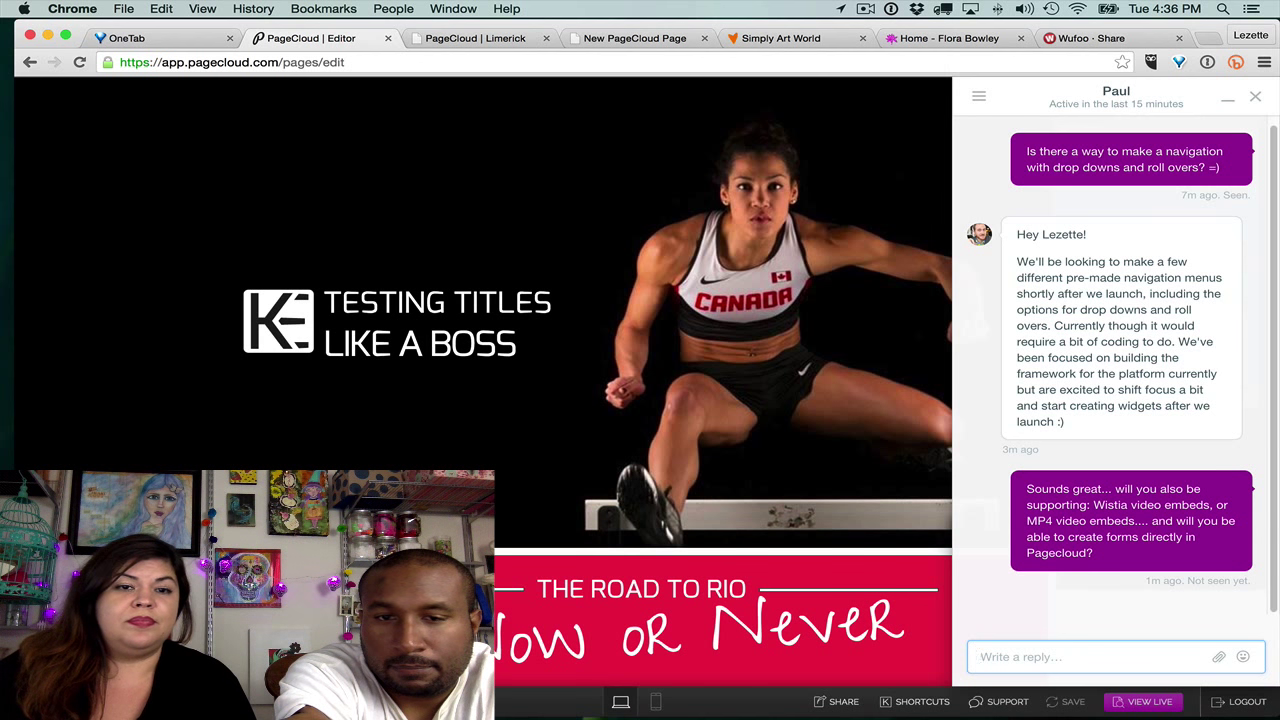
{"action": "scroll", "coordinate": [565, 578], "scroll_direction": "down", "scroll_amount": 1}
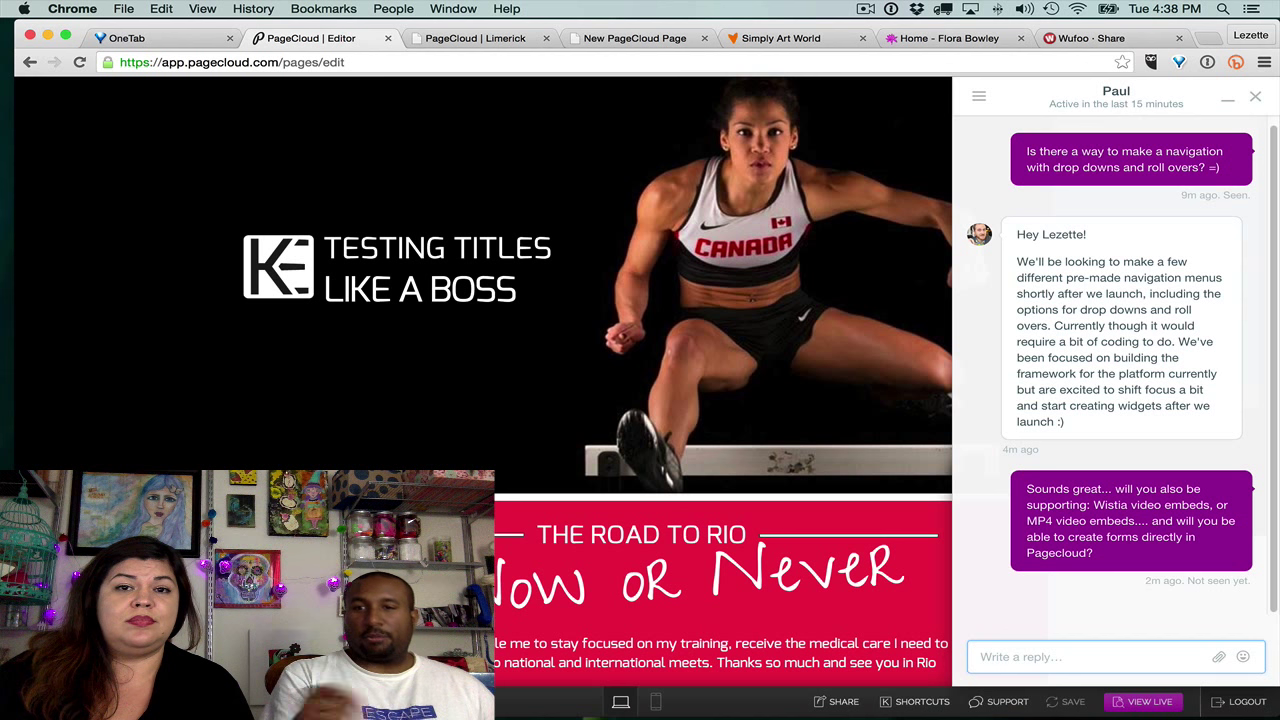
{"action": "scroll", "coordinate": [483, 300], "scroll_direction": "down", "scroll_amount": 3}
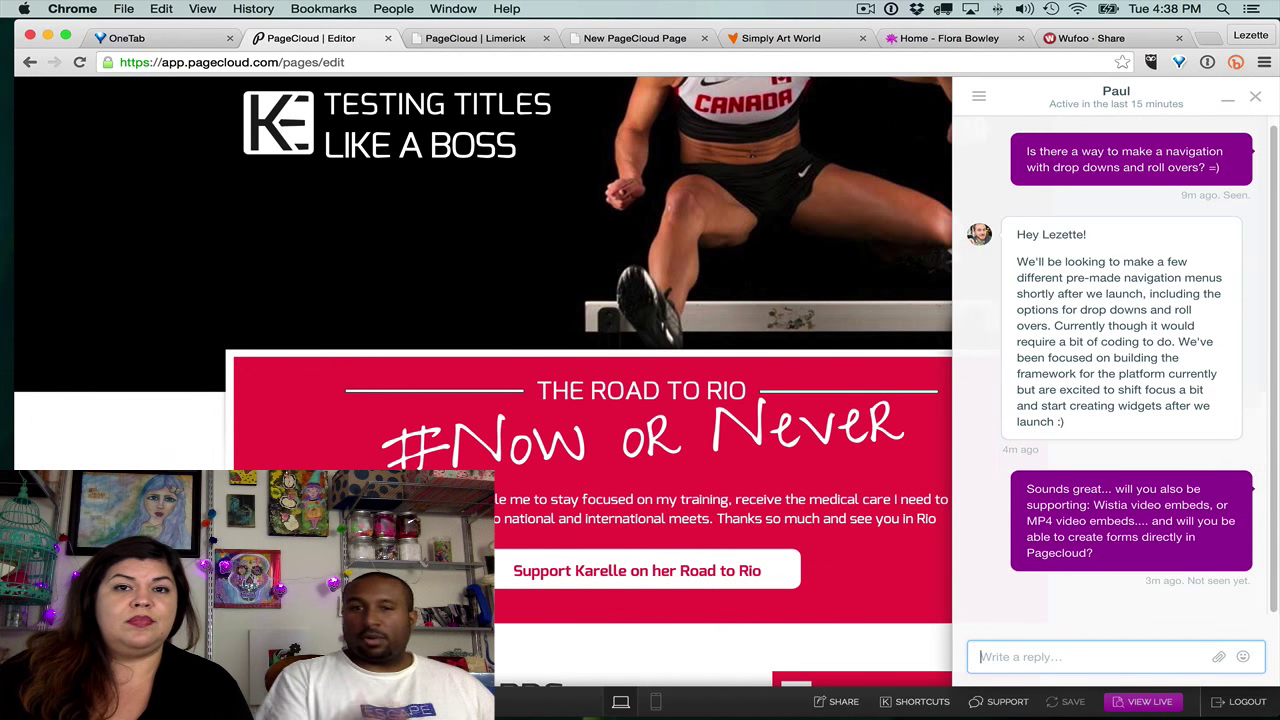
{"action": "scroll", "coordinate": [483, 338], "scroll_direction": "up", "scroll_amount": 4}
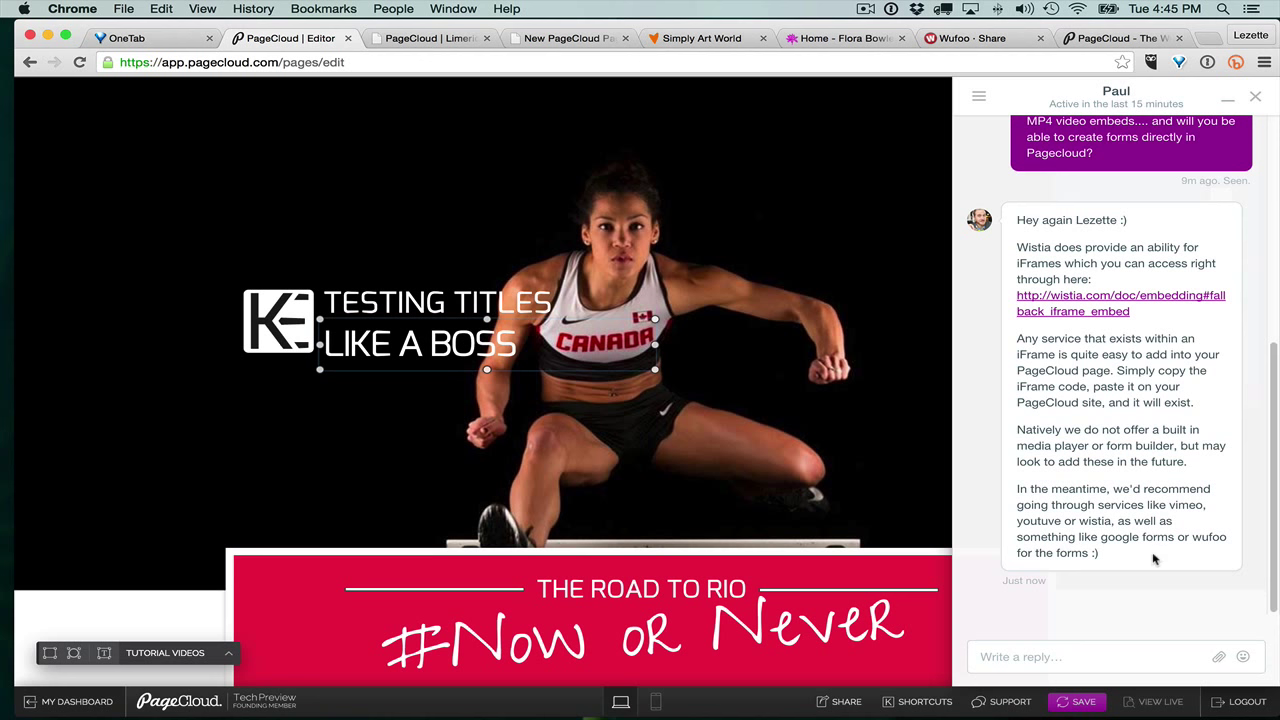
- Ask support "Will the launch version include the ability to make responsive sites vs the current mobile sites?"
{"action": "left_click", "coordinate": [1052, 648]}
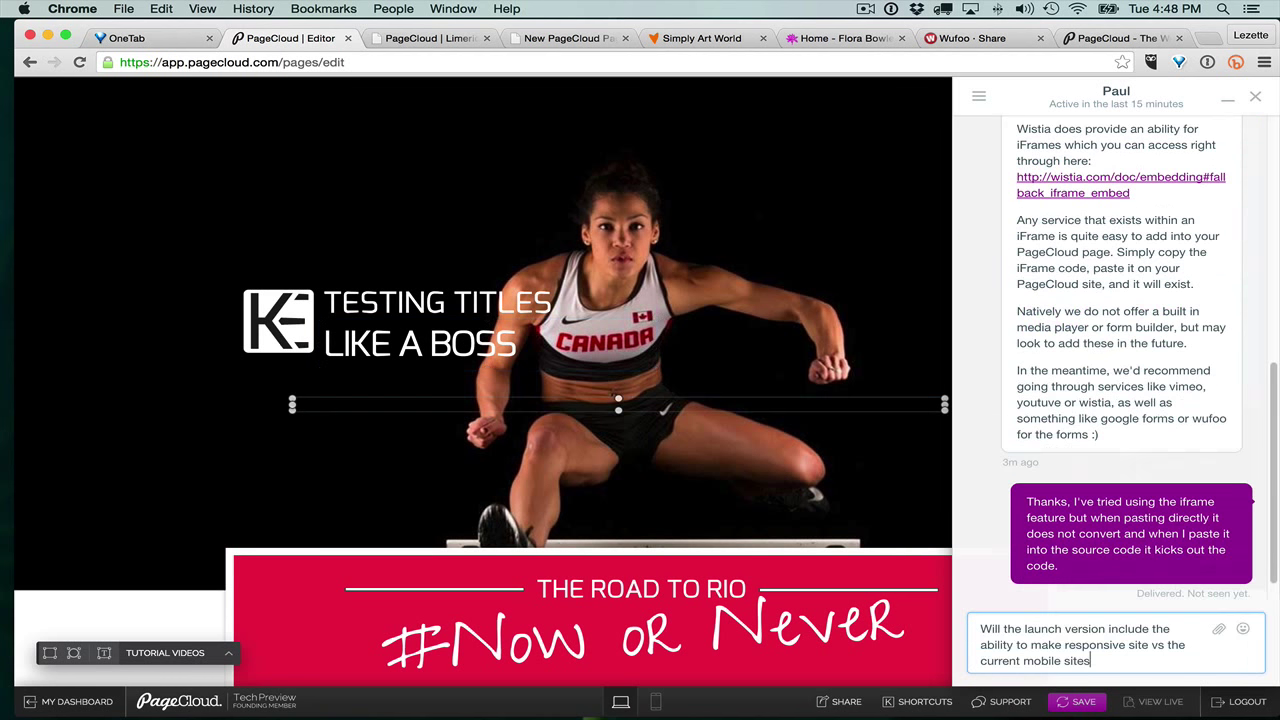
{"action": "type", "text": "?"}
{"action": "left_click", "coordinate": [1150, 645]}
{"action": "type", "text": "s"}
{"action": "key", "text": "Return"}
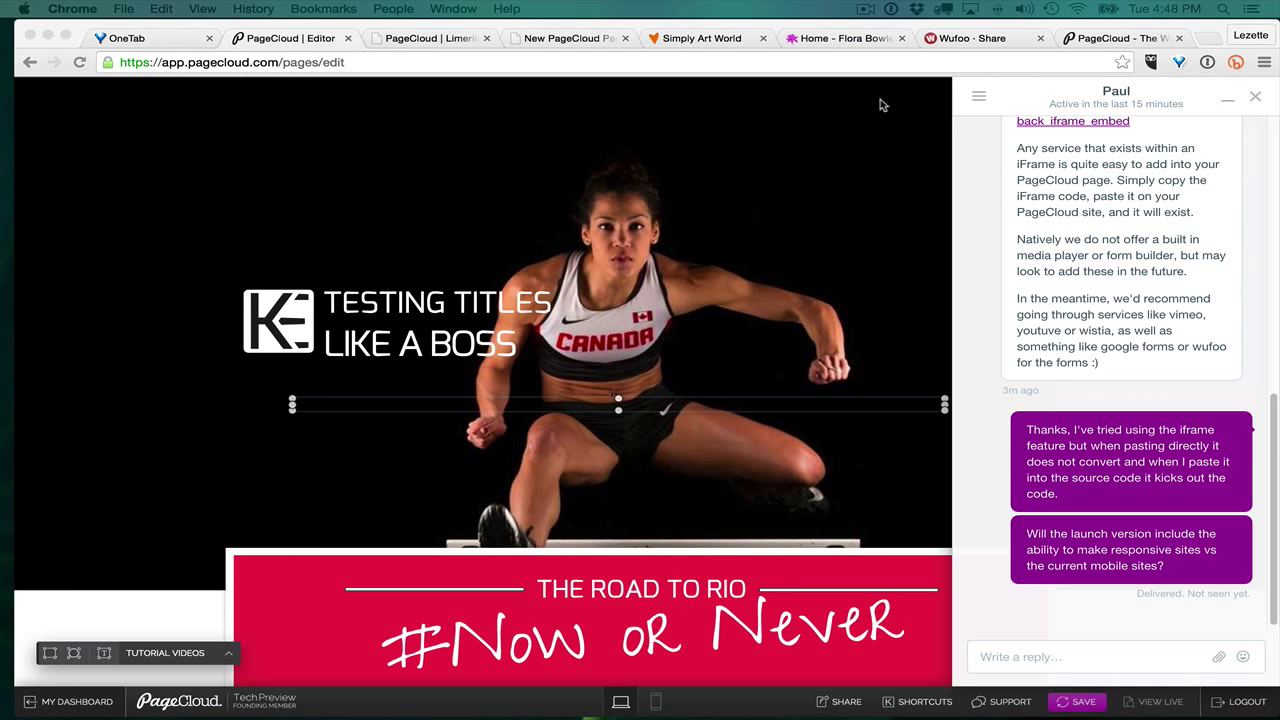
- Send "Answered my own question: :) Tested the iframe in wistia. It will work if you make it a fixed size, but it doesn't work with responsive iframes."
{"action": "left_click", "coordinate": [390, 406]}
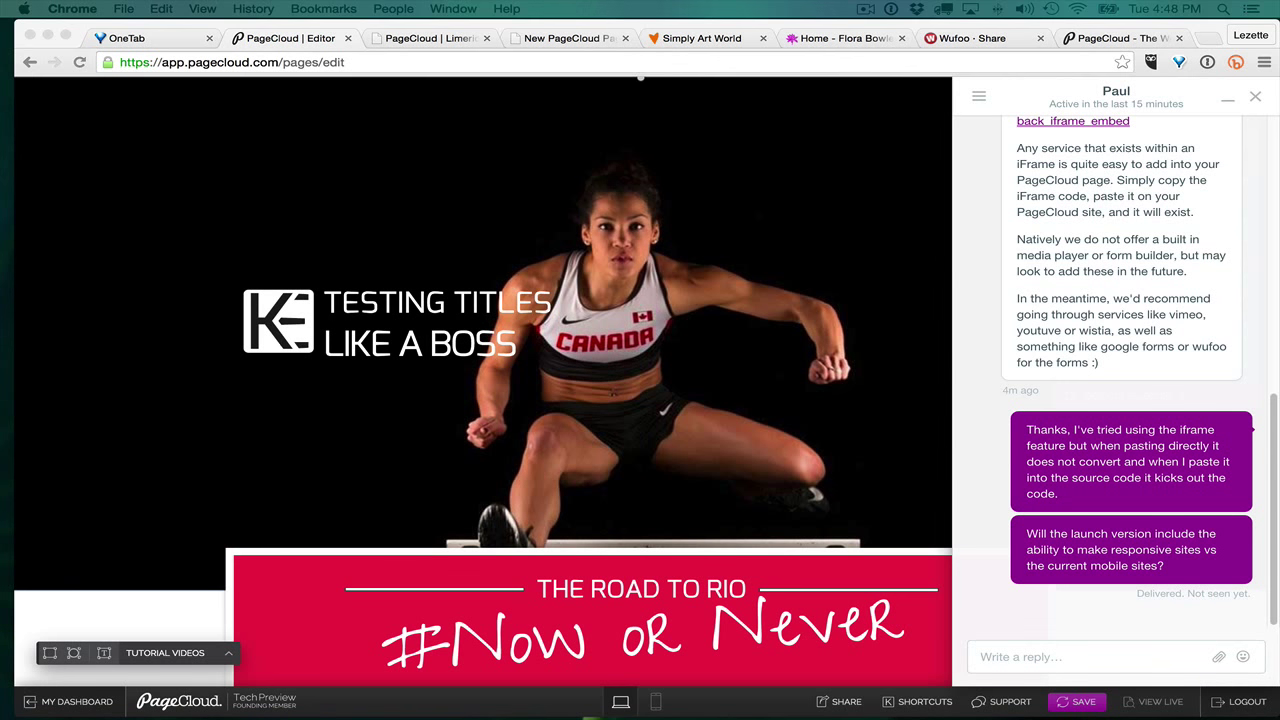
{"action": "left_click", "coordinate": [1090, 657]}
{"action": "type", "text": "Answered my own question: :) Tested the iframe in wistia. It will work if you make it a fixed size, but it doesn't work with responsive iframes."}
{"action": "key", "text": "Return"}
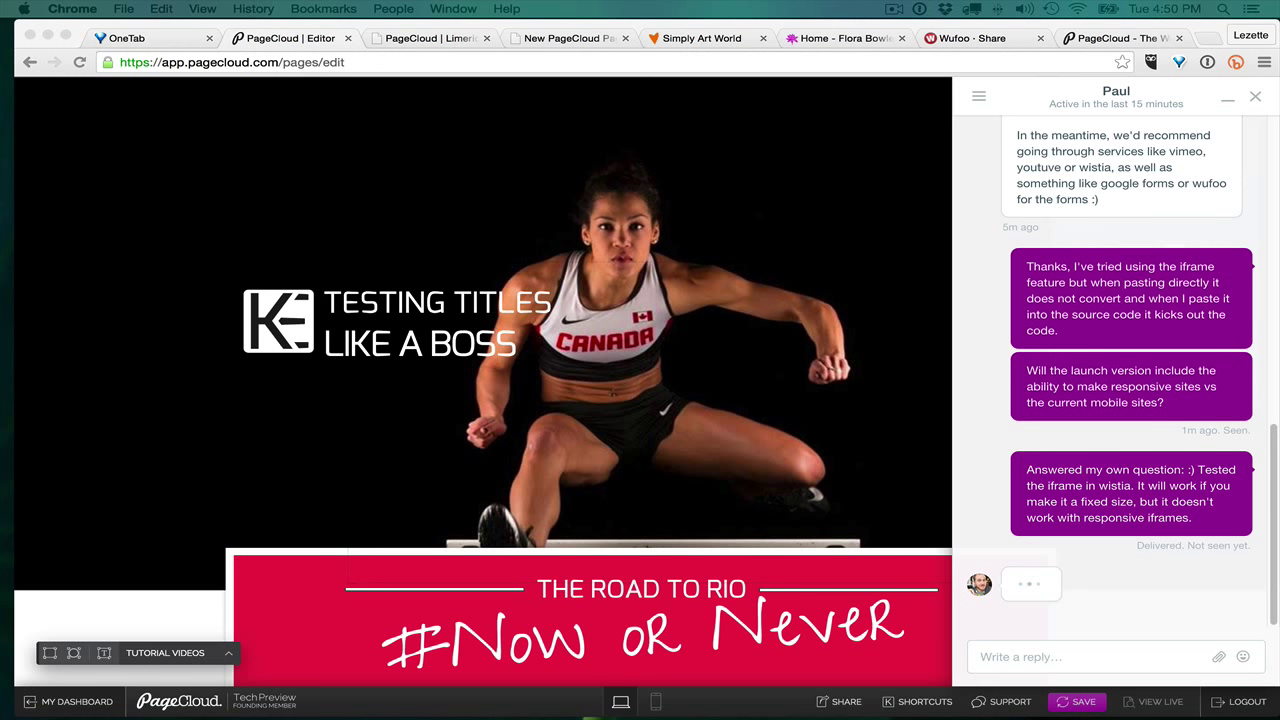
- Close the support chat and paste the fixed-size Wistia video embed onto the page's hero section
{"action": "left_click", "coordinate": [509, 428]}
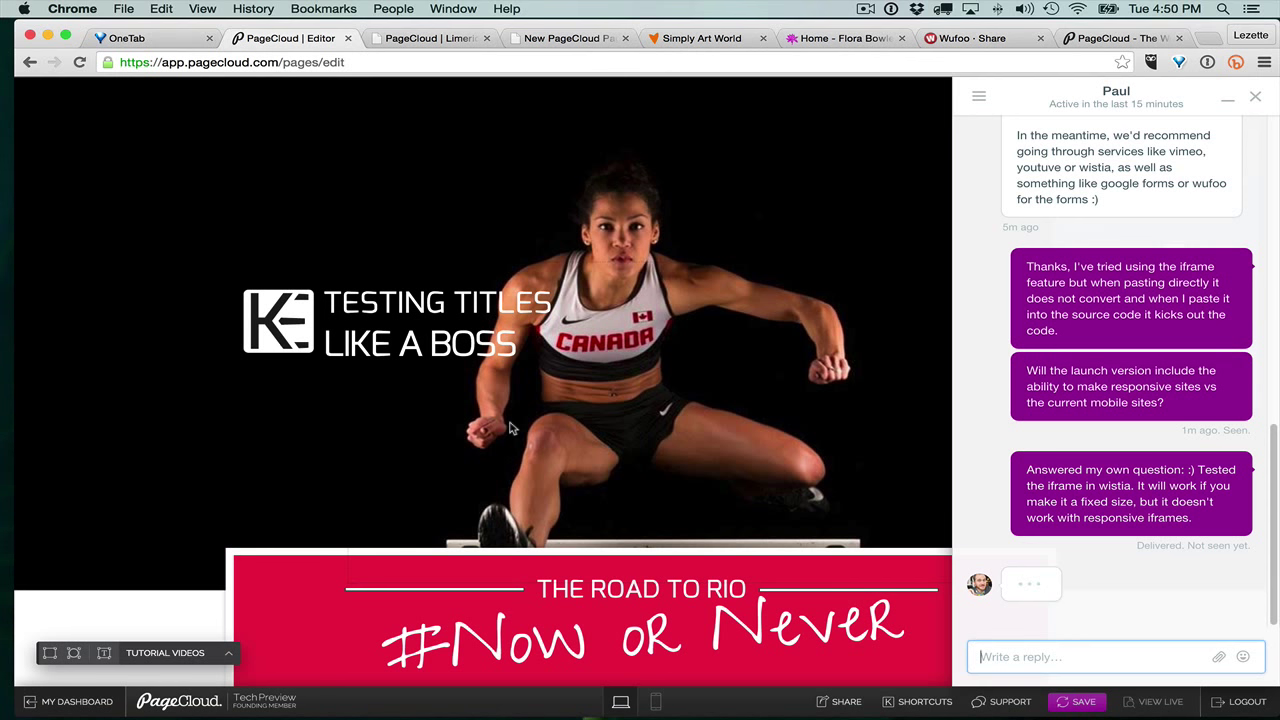
{"action": "key", "text": "super+f"}
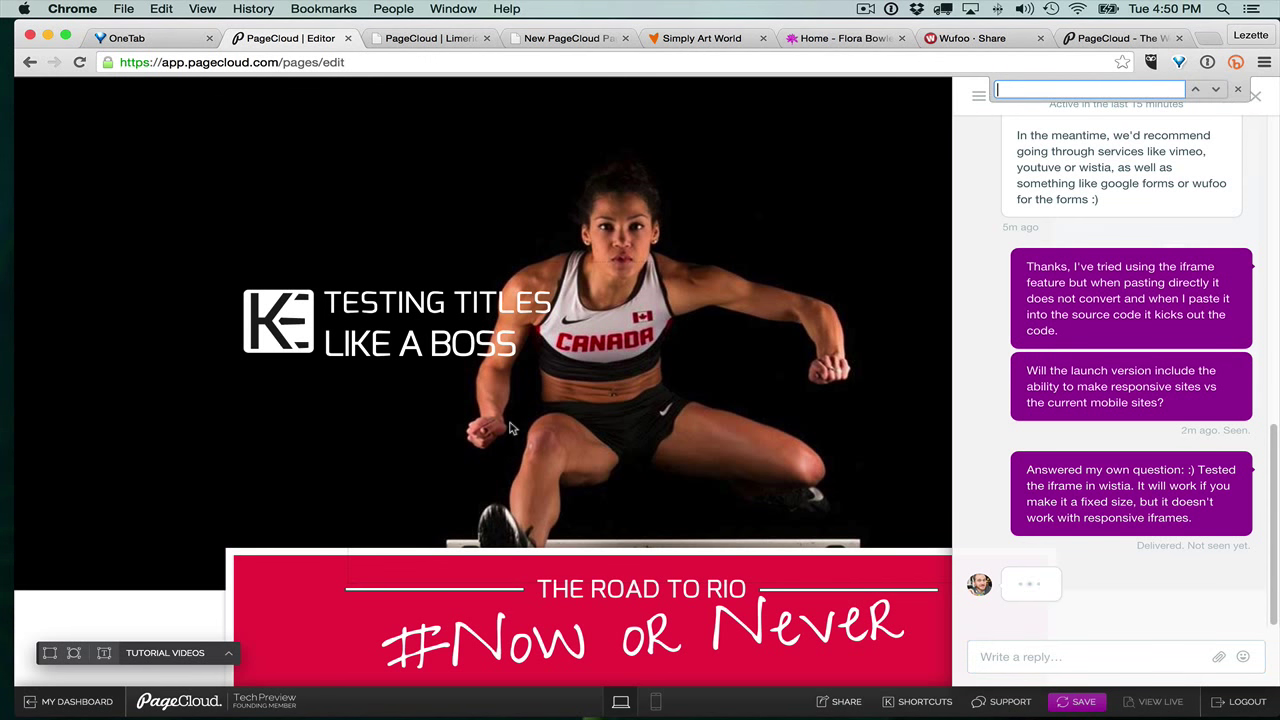
{"action": "left_click", "coordinate": [1237, 89]}
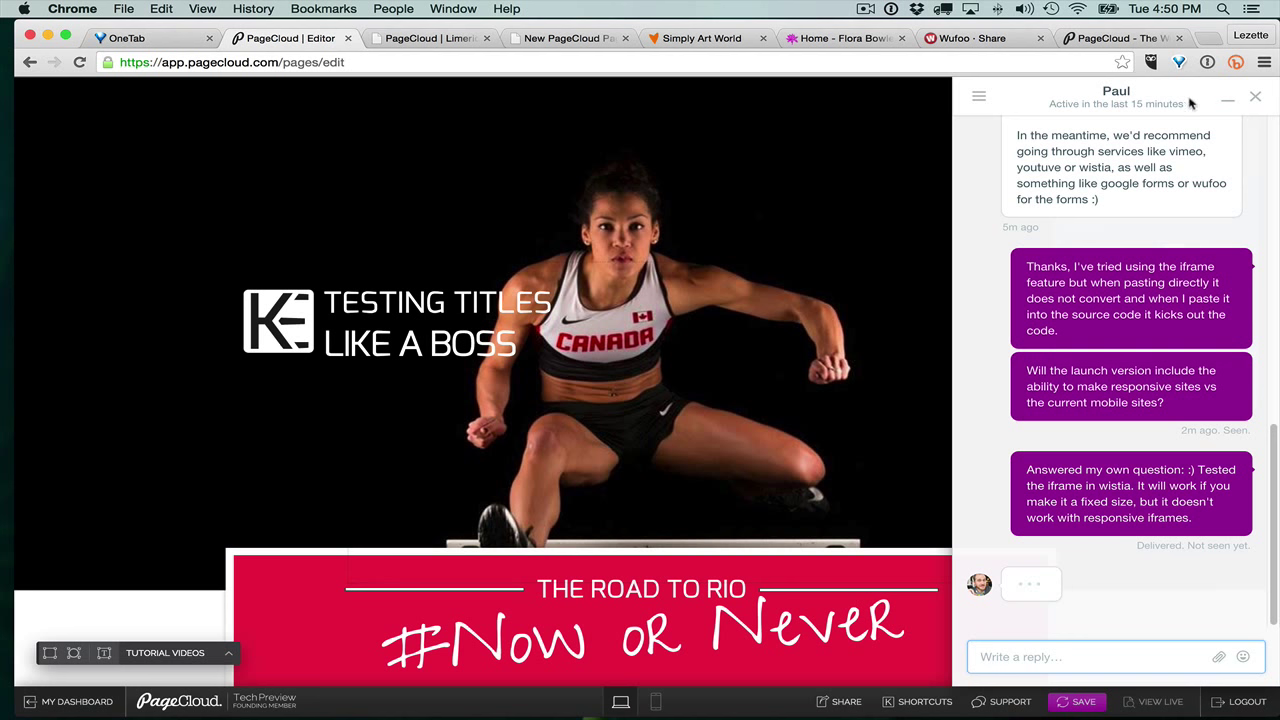
{"action": "left_click", "coordinate": [1255, 96]}
{"action": "left_click", "coordinate": [803, 210]}
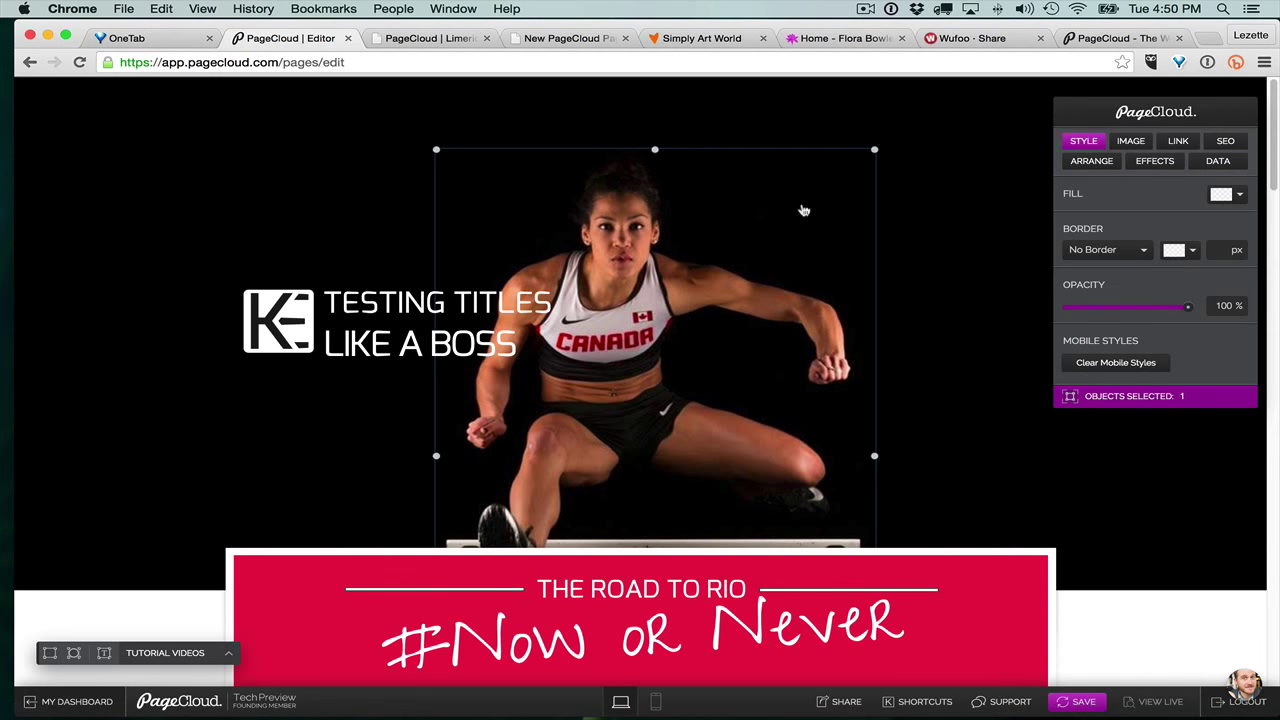
{"action": "key", "text": "Escape"}
{"action": "key", "text": "super+v"}
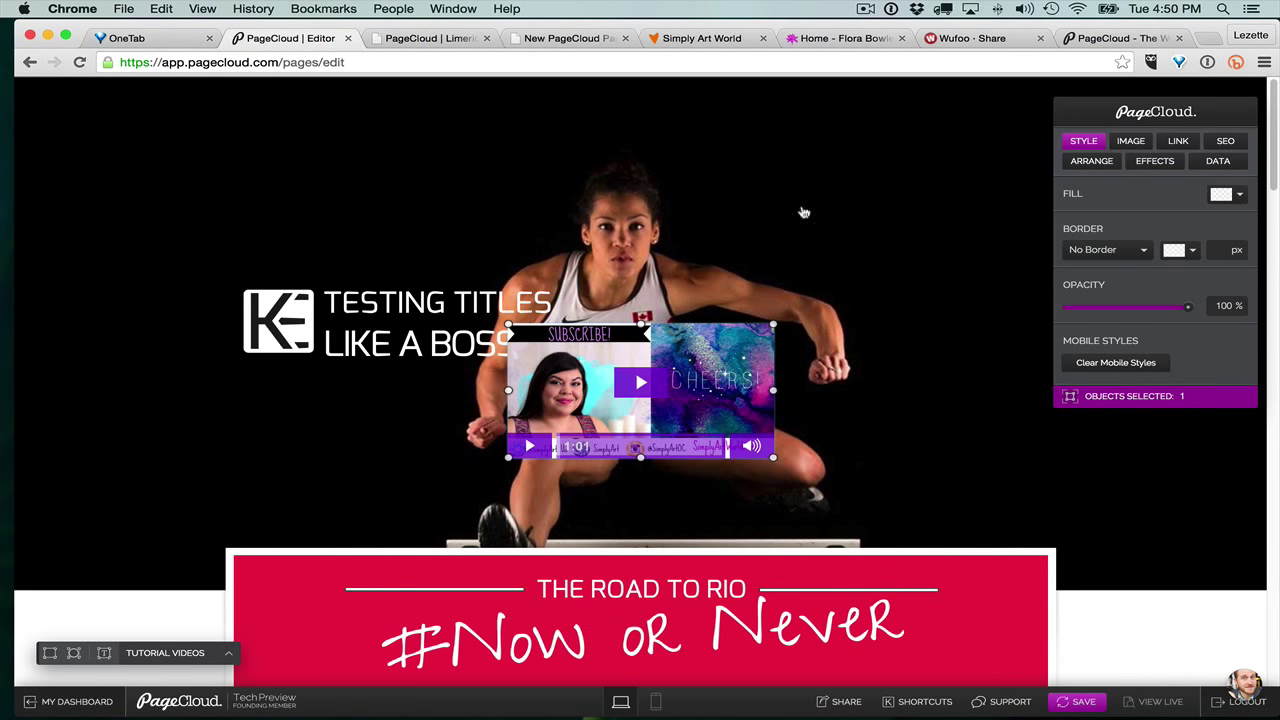
- Move the video into the black Achievements section beside the 2015 entries, at about left 581 px, top 1,643 px
{"action": "left_click_drag", "start_coordinate": [736, 362], "coordinate": [482, 426]}
{"action": "scroll", "coordinate": [691, 315], "scroll_direction": "down", "scroll_amount": 6}
{"action": "scroll", "coordinate": [691, 315], "scroll_direction": "up", "scroll_amount": 3}
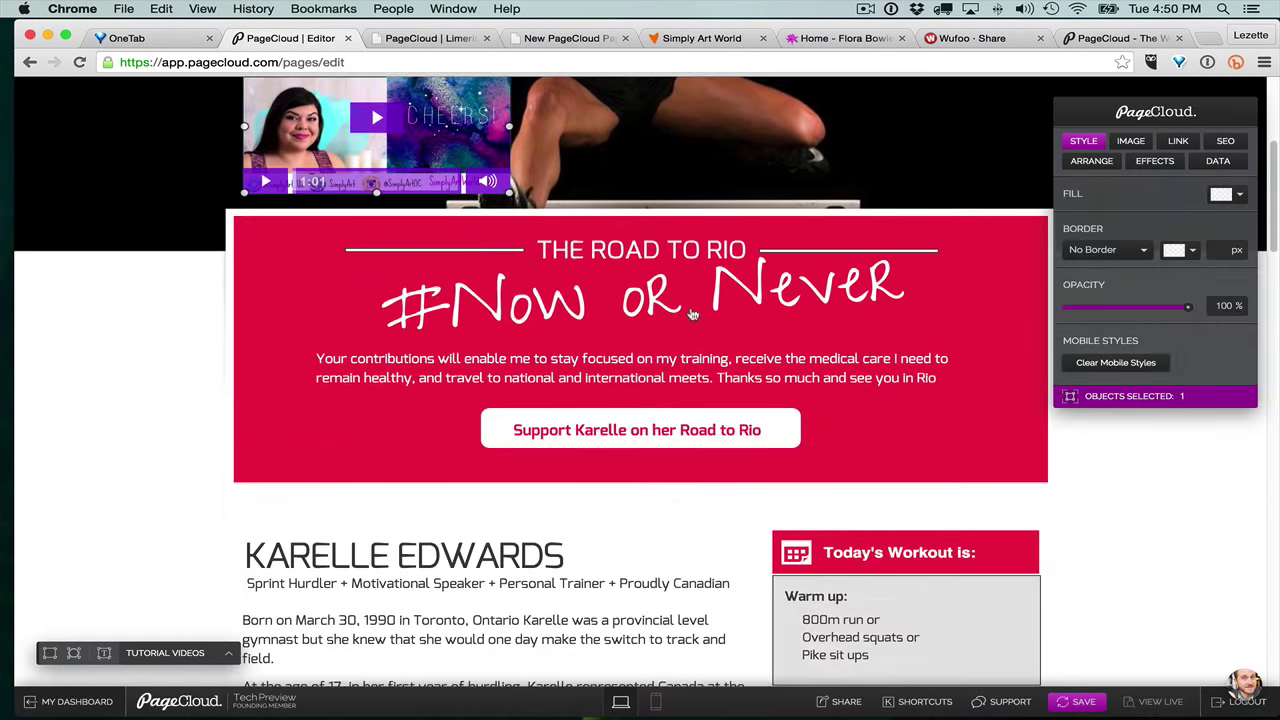
{"action": "left_click_drag", "start_coordinate": [387, 124], "coordinate": [352, 569]}
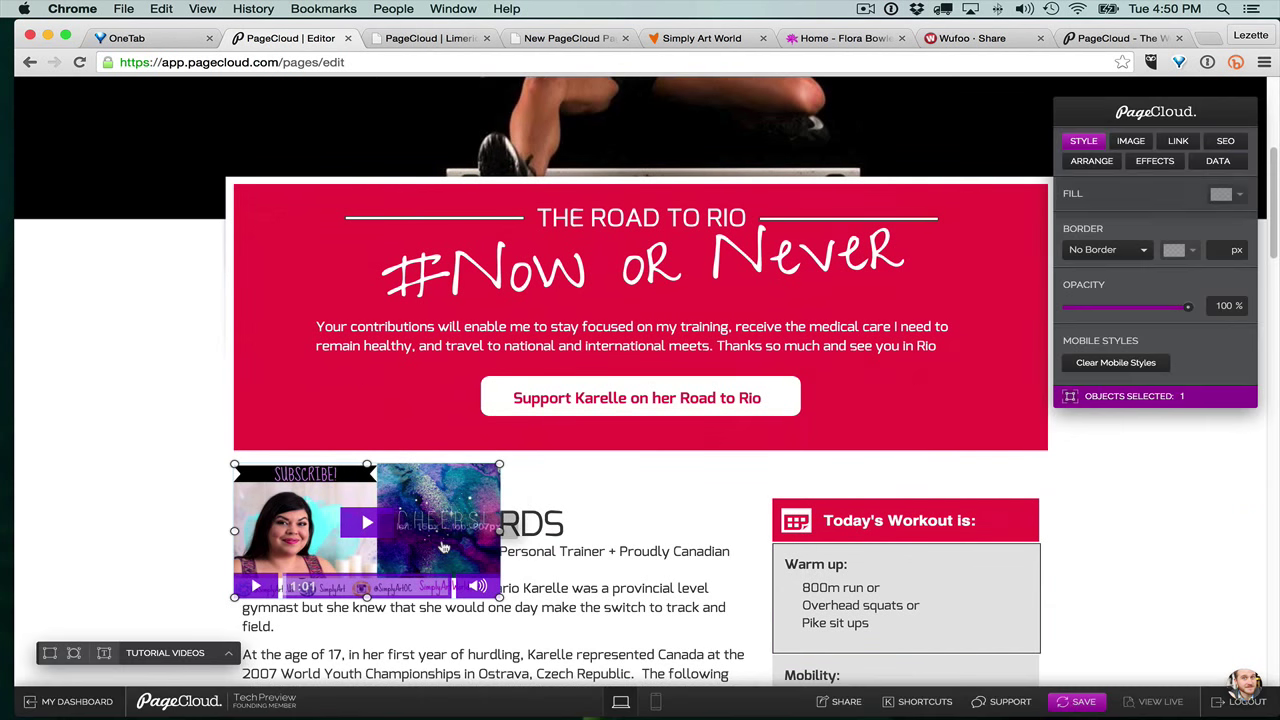
{"action": "scroll", "coordinate": [440, 540], "scroll_direction": "down", "scroll_amount": 5}
{"action": "left_click_drag", "start_coordinate": [405, 100], "coordinate": [952, 580]}
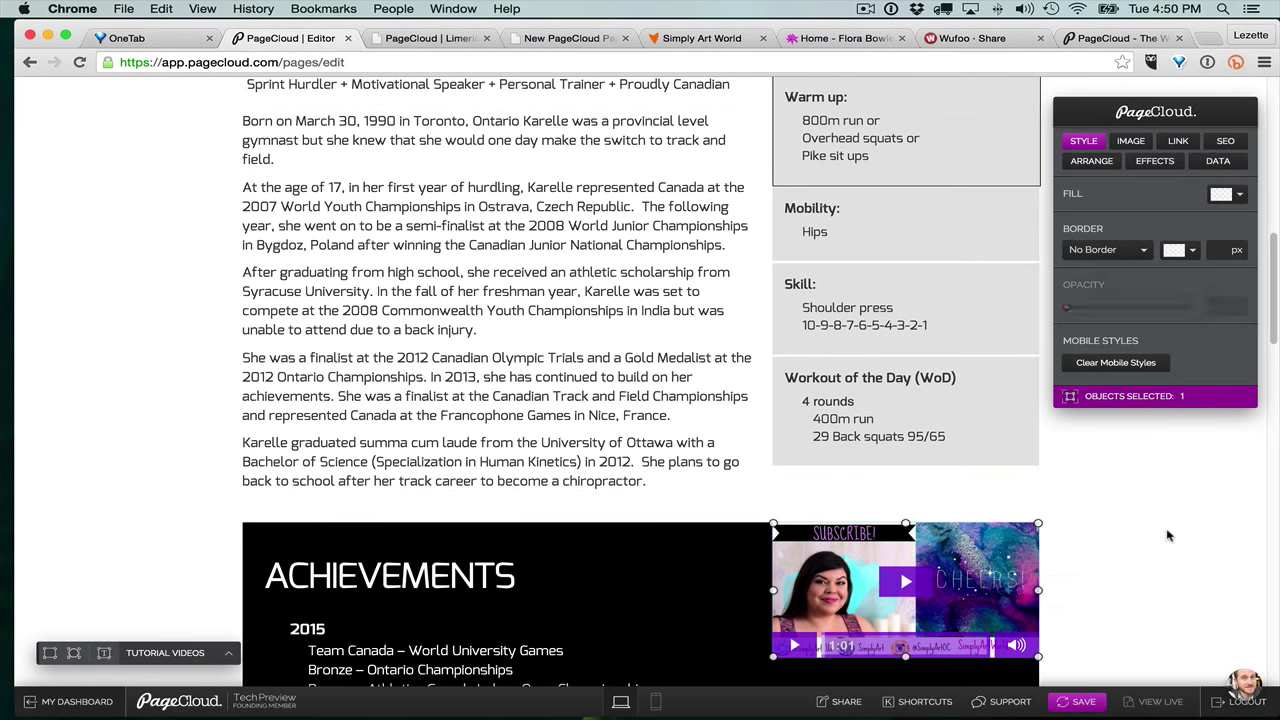
{"action": "scroll", "coordinate": [955, 580], "scroll_direction": "down", "scroll_amount": 2}
{"action": "left_click_drag", "start_coordinate": [973, 421], "coordinate": [938, 485]}
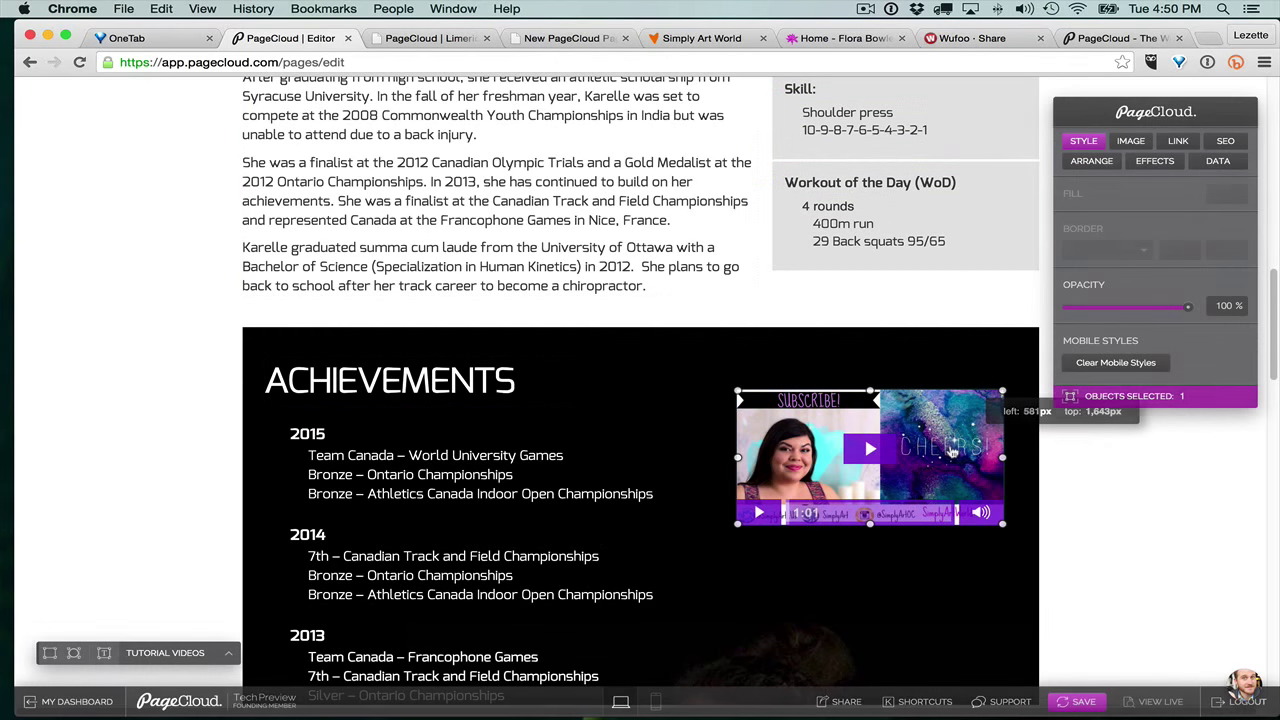
{"action": "scroll", "coordinate": [1087, 460], "scroll_direction": "down", "scroll_amount": 1}
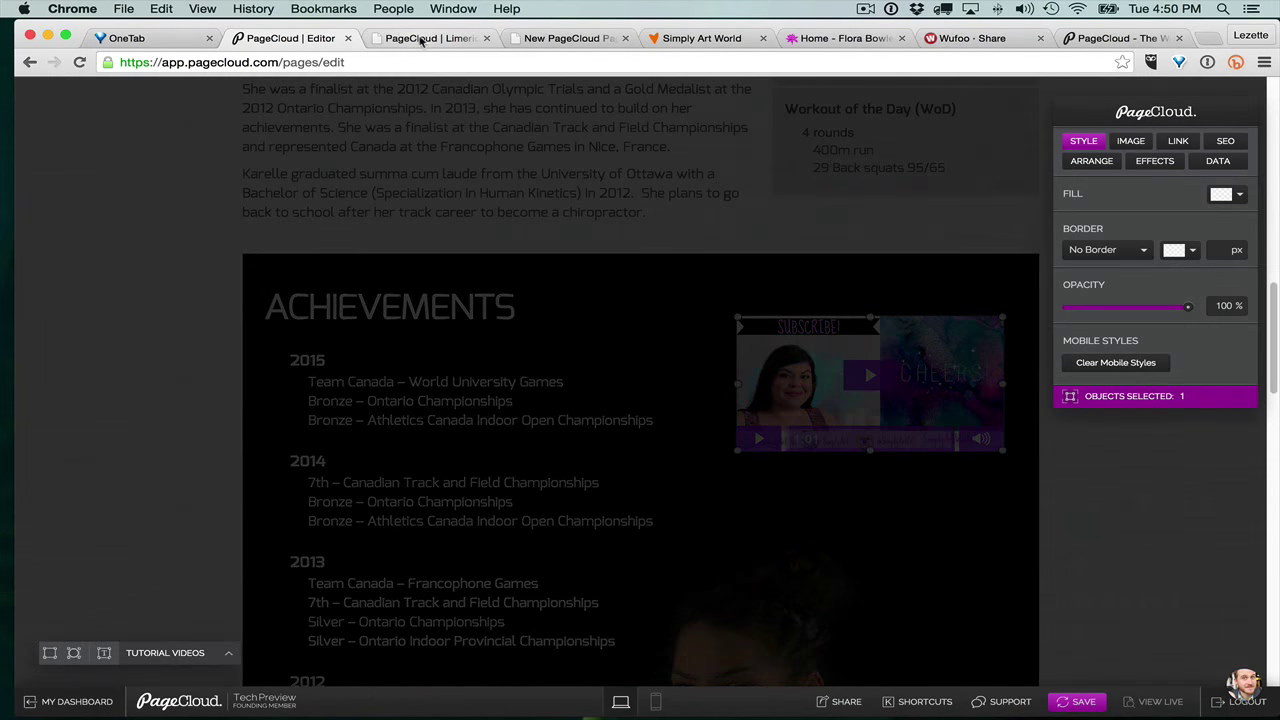
- Play the Achievements video on the live page, try its newsletter form's last-name field, and close the live page
{"action": "left_click", "coordinate": [428, 38]}
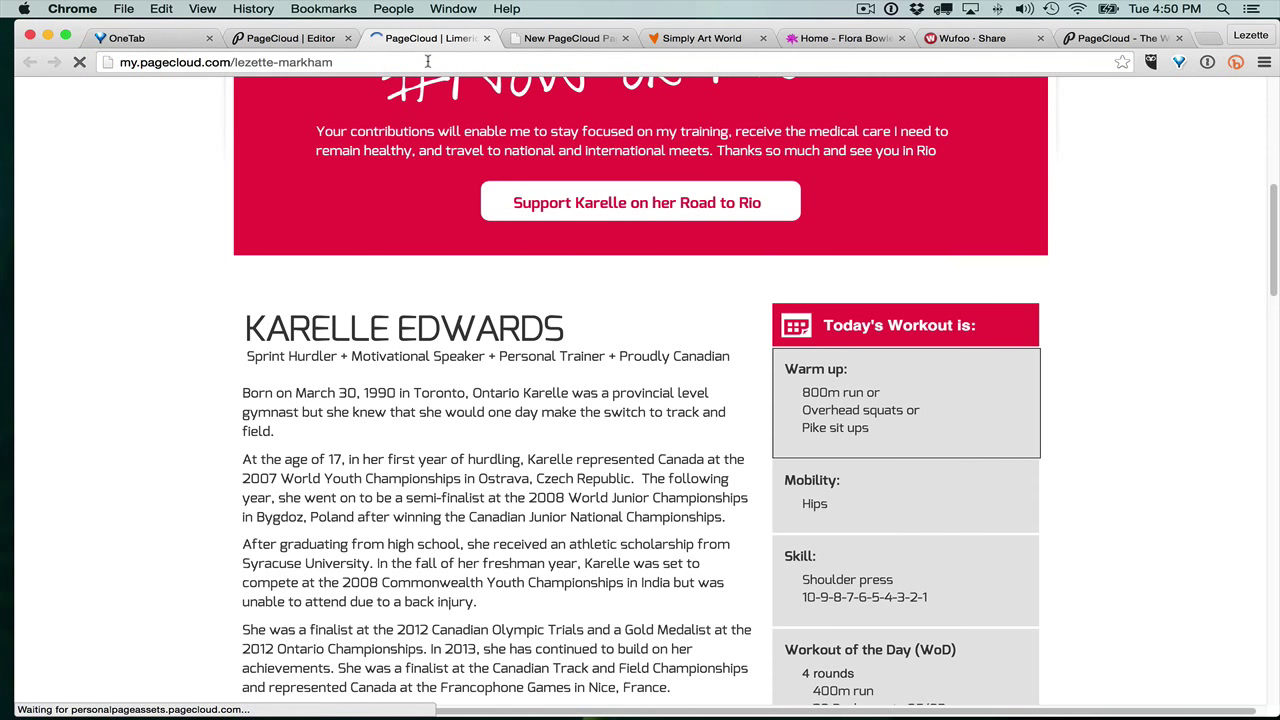
{"action": "scroll", "coordinate": [527, 291], "scroll_direction": "down", "scroll_amount": 10}
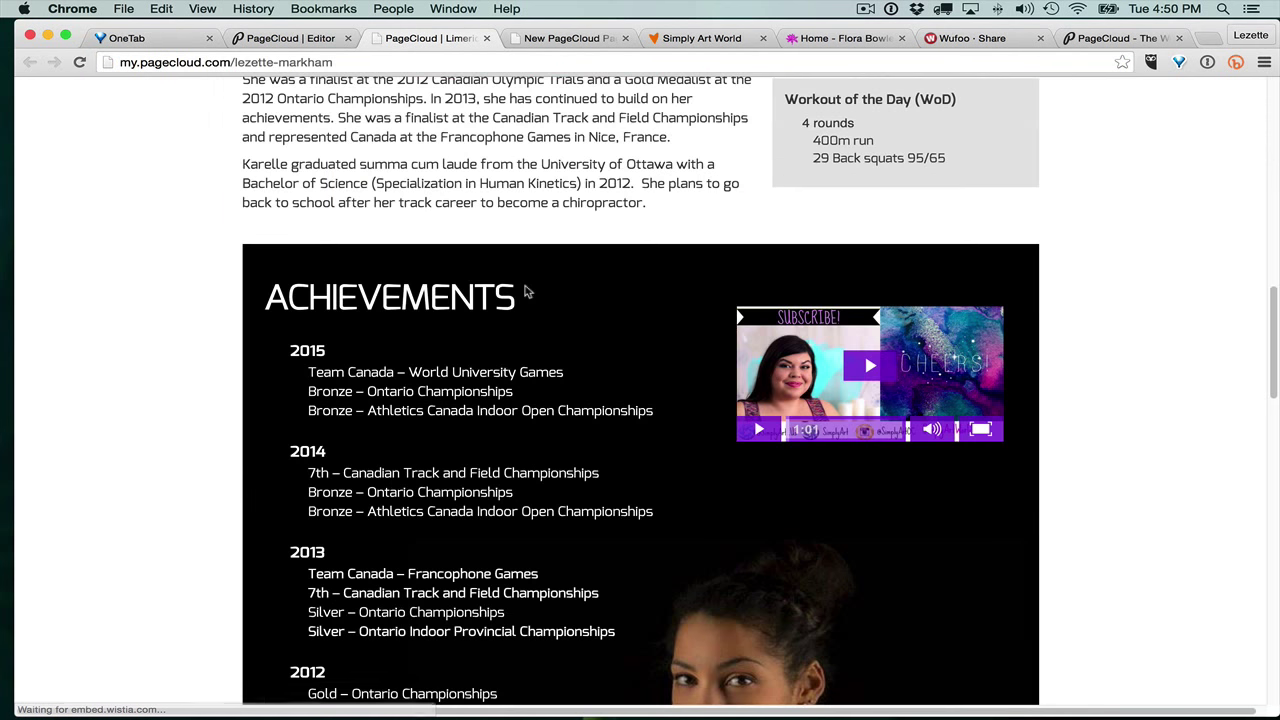
{"action": "left_click", "coordinate": [866, 366]}
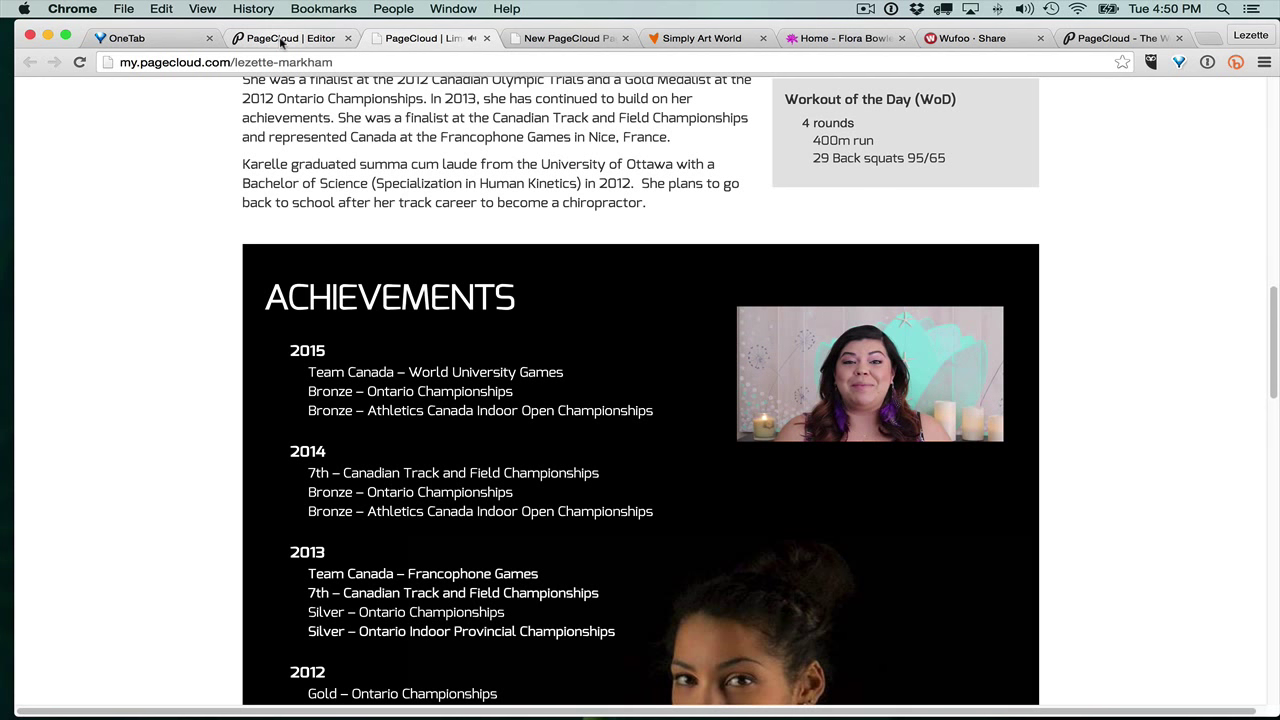
{"action": "left_click", "coordinate": [895, 430]}
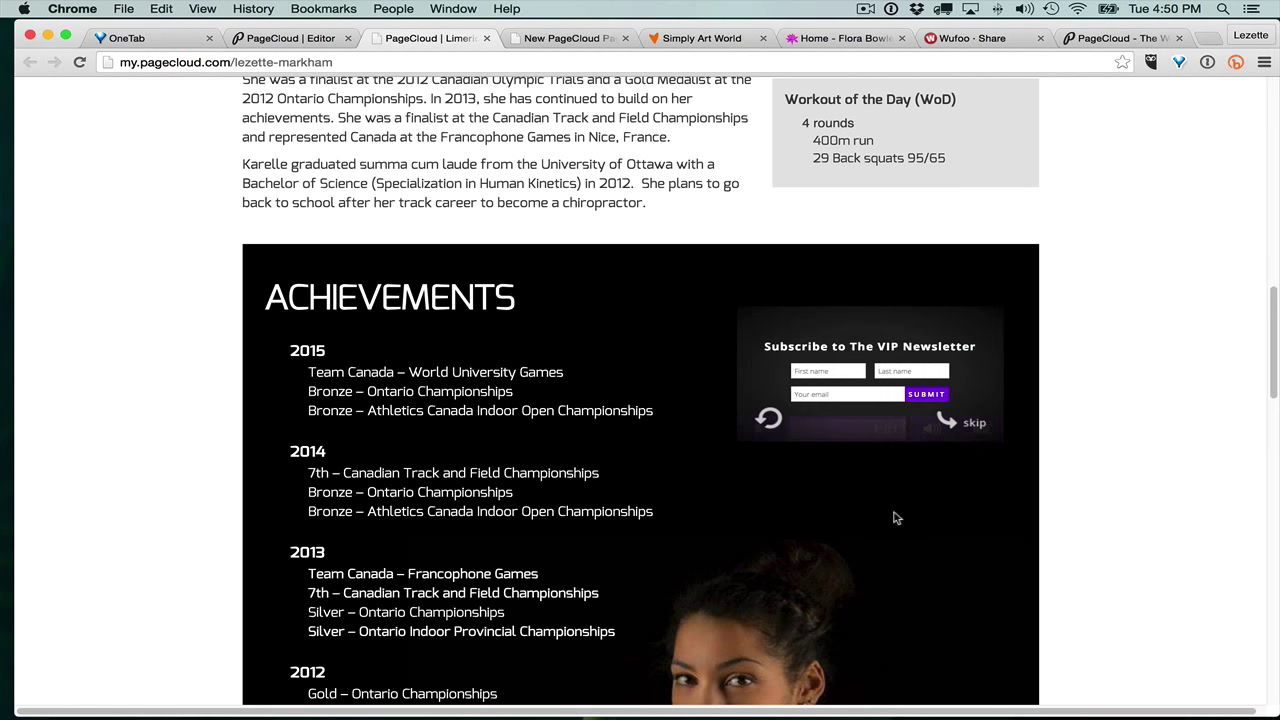
{"action": "left_click", "coordinate": [913, 370]}
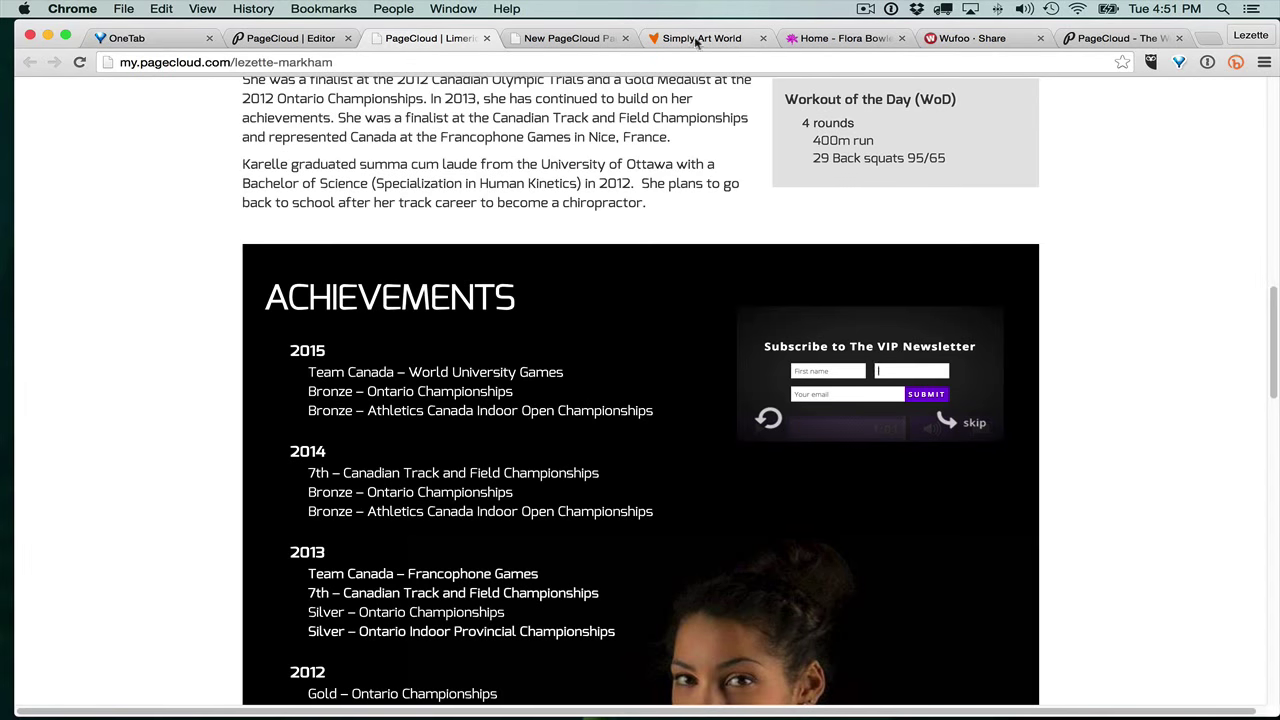
{"action": "left_click", "coordinate": [486, 38]}
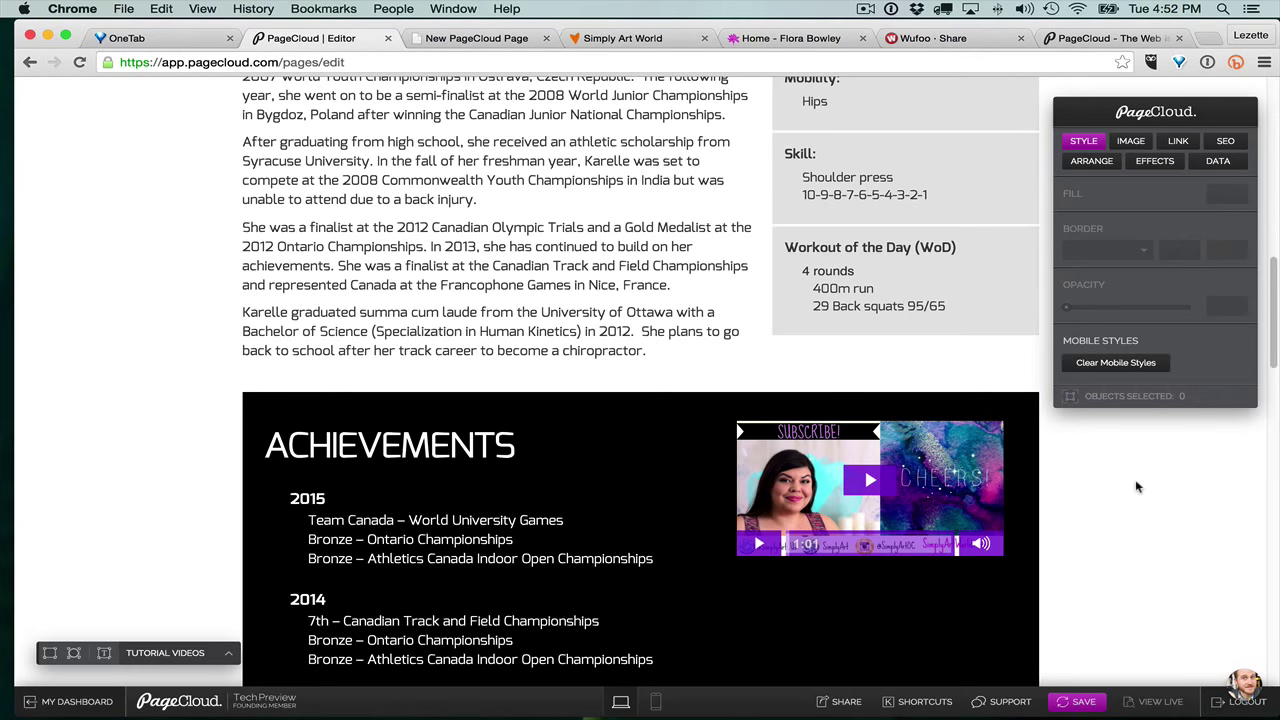
- Look through the page in the editor, from the hero image through the achievements to the photo gallery at the end
{"action": "scroll", "coordinate": [563, 457], "scroll_direction": "down", "scroll_amount": 5}
{"action": "scroll", "coordinate": [563, 457], "scroll_direction": "down", "scroll_amount": 5}
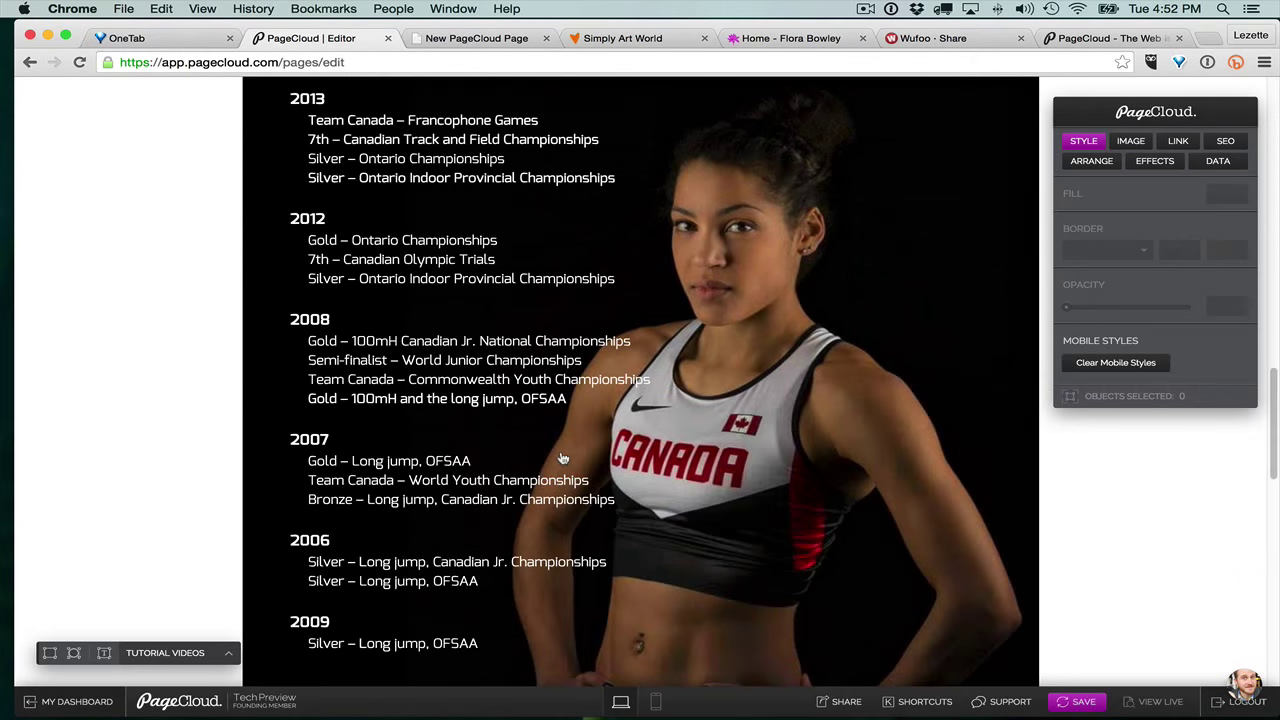
{"action": "scroll", "coordinate": [563, 457], "scroll_direction": "up", "scroll_amount": 20}
{"action": "scroll", "coordinate": [563, 457], "scroll_direction": "down", "scroll_amount": 15}
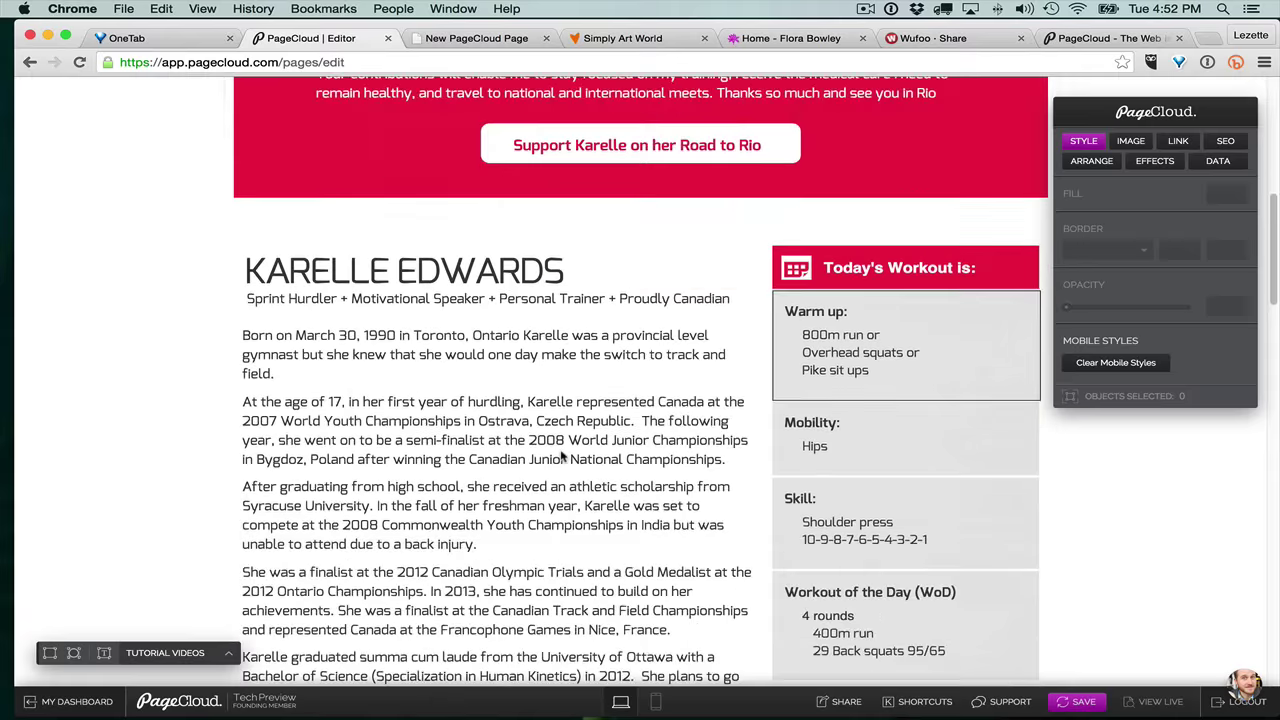
{"action": "scroll", "coordinate": [563, 457], "scroll_direction": "down", "scroll_amount": 15}
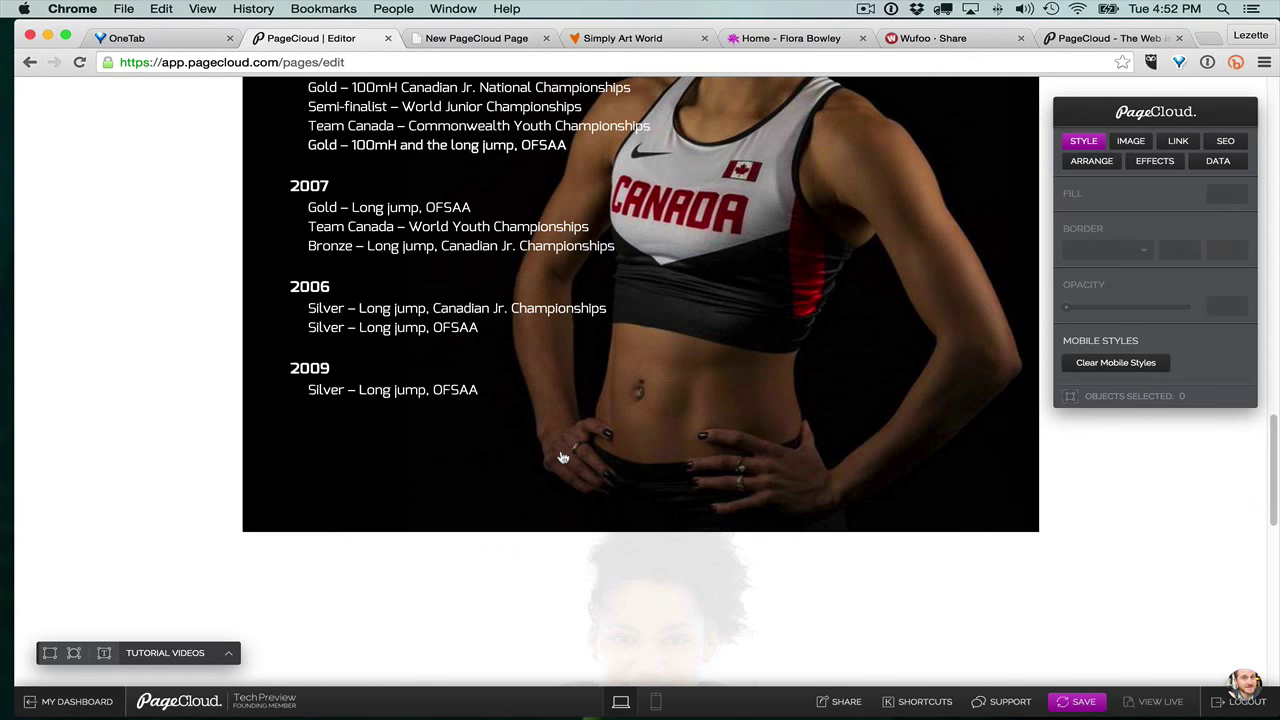
{"action": "scroll", "coordinate": [563, 457], "scroll_direction": "down", "scroll_amount": 3}
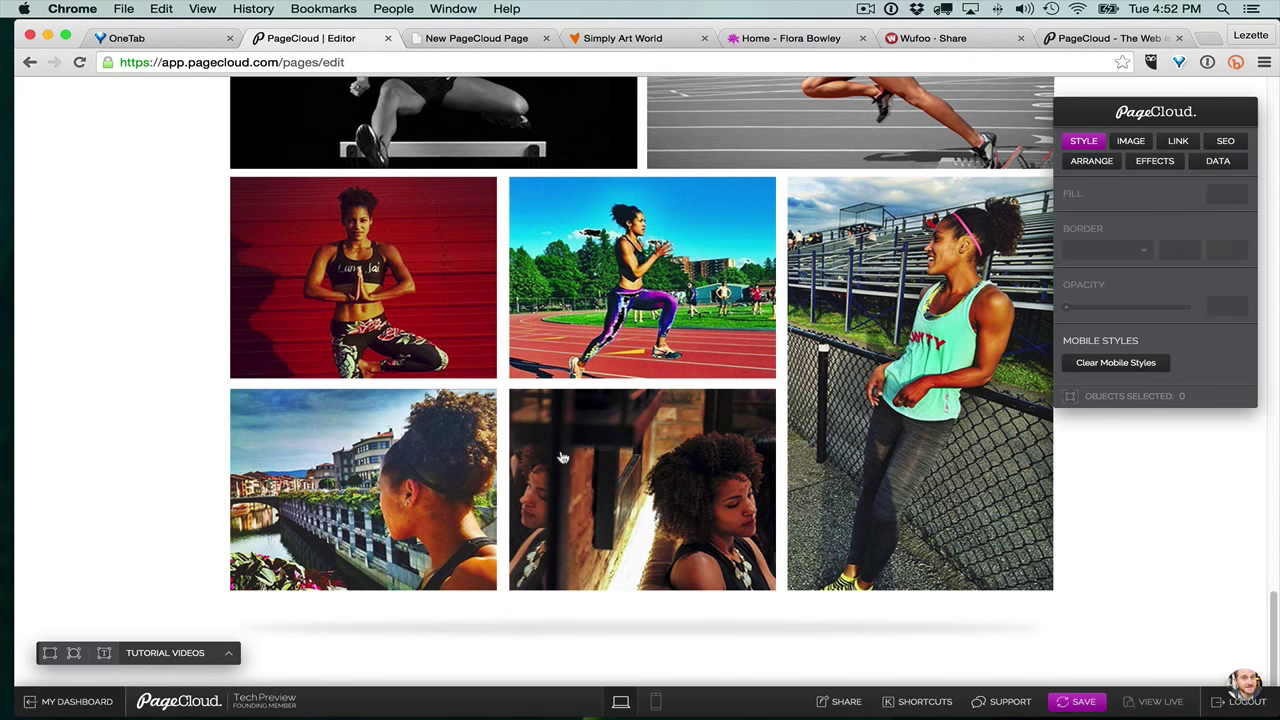
{"action": "scroll", "coordinate": [563, 457], "scroll_direction": "up", "scroll_amount": 15}
{"action": "scroll", "coordinate": [563, 457], "scroll_direction": "up", "scroll_amount": 10}
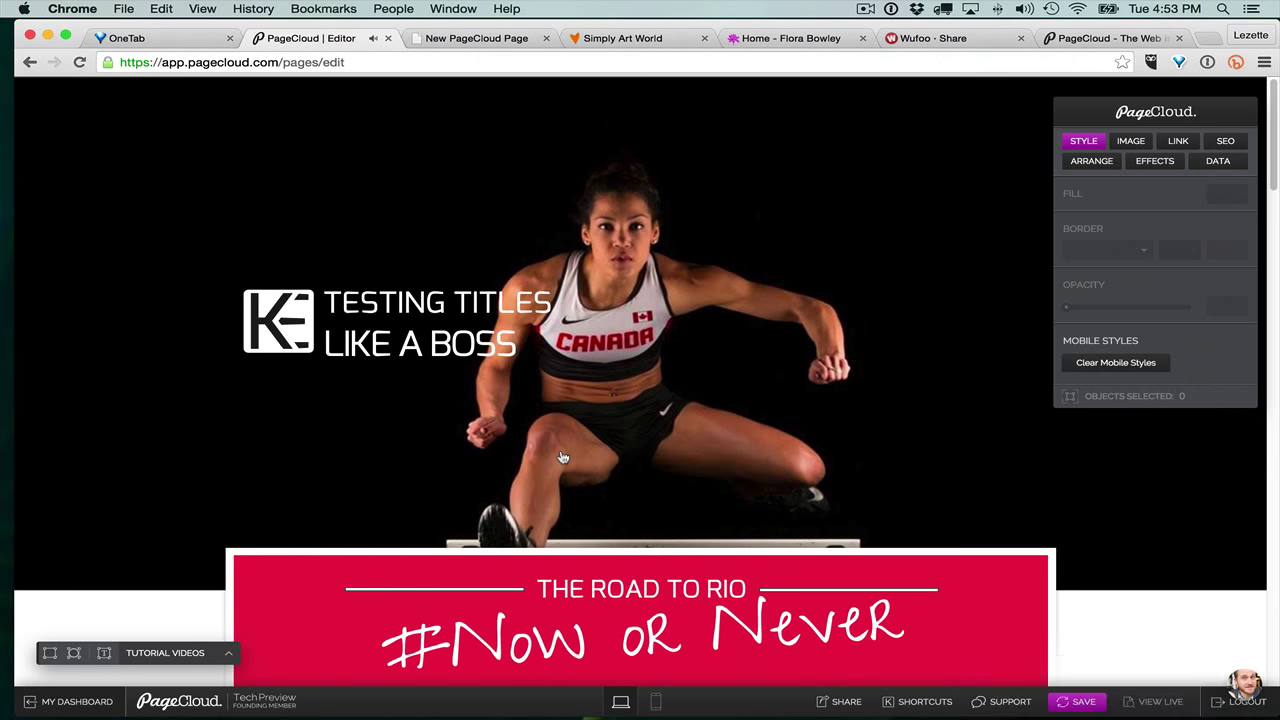
{"action": "scroll", "coordinate": [563, 457], "scroll_direction": "down", "scroll_amount": 1}
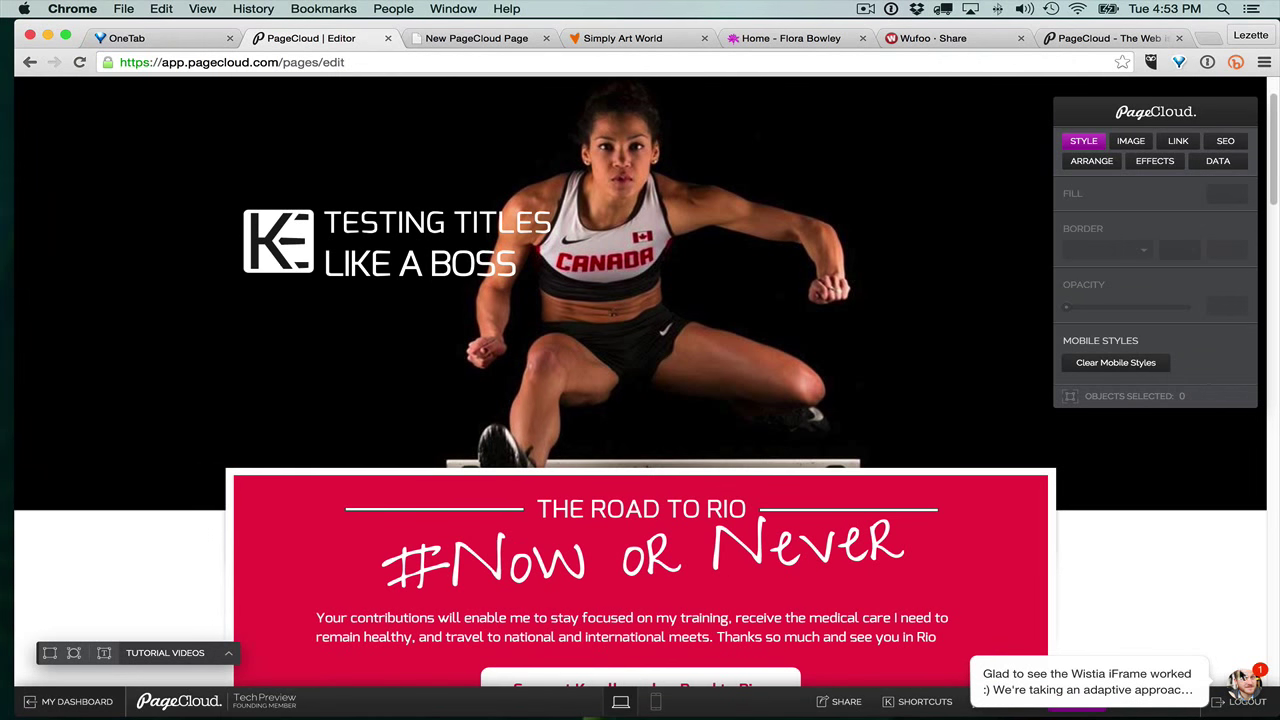
- Open support's new chat reply and read its explanation of adaptive responsiveness and mobile mode through to the video link
{"action": "left_click", "coordinate": [1250, 684]}
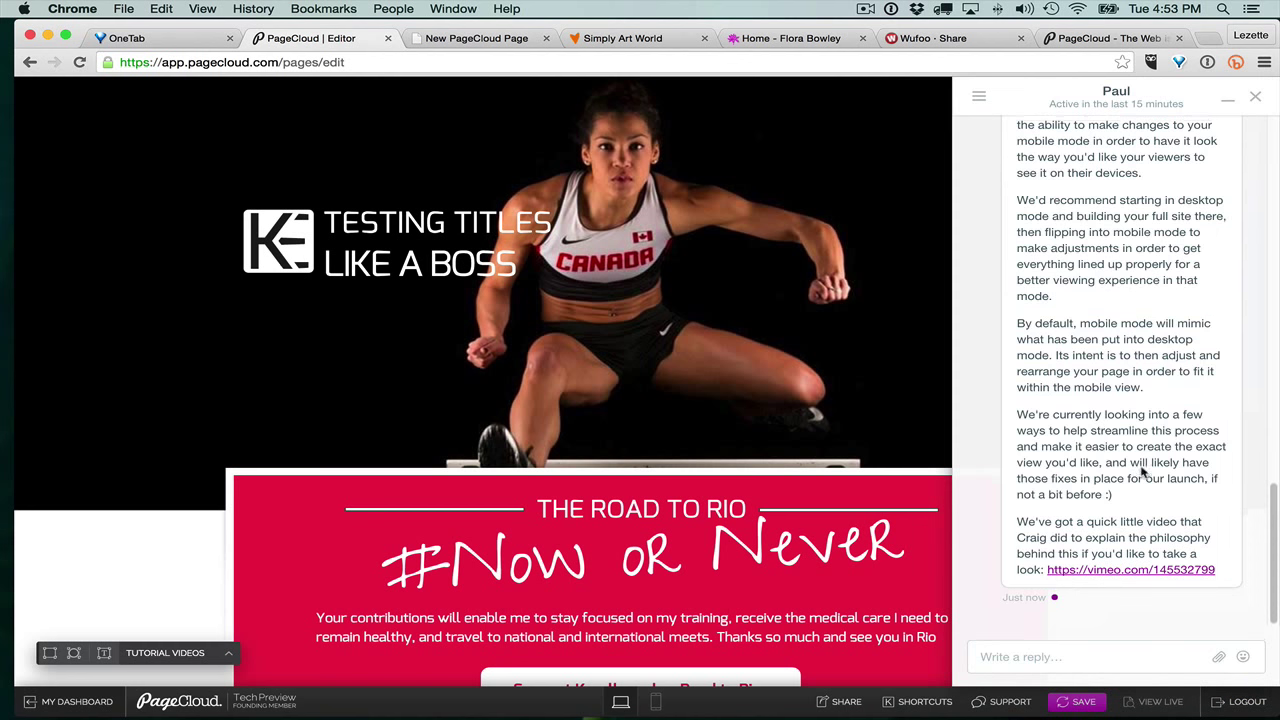
{"action": "scroll", "coordinate": [1143, 472], "scroll_direction": "up", "scroll_amount": 5}
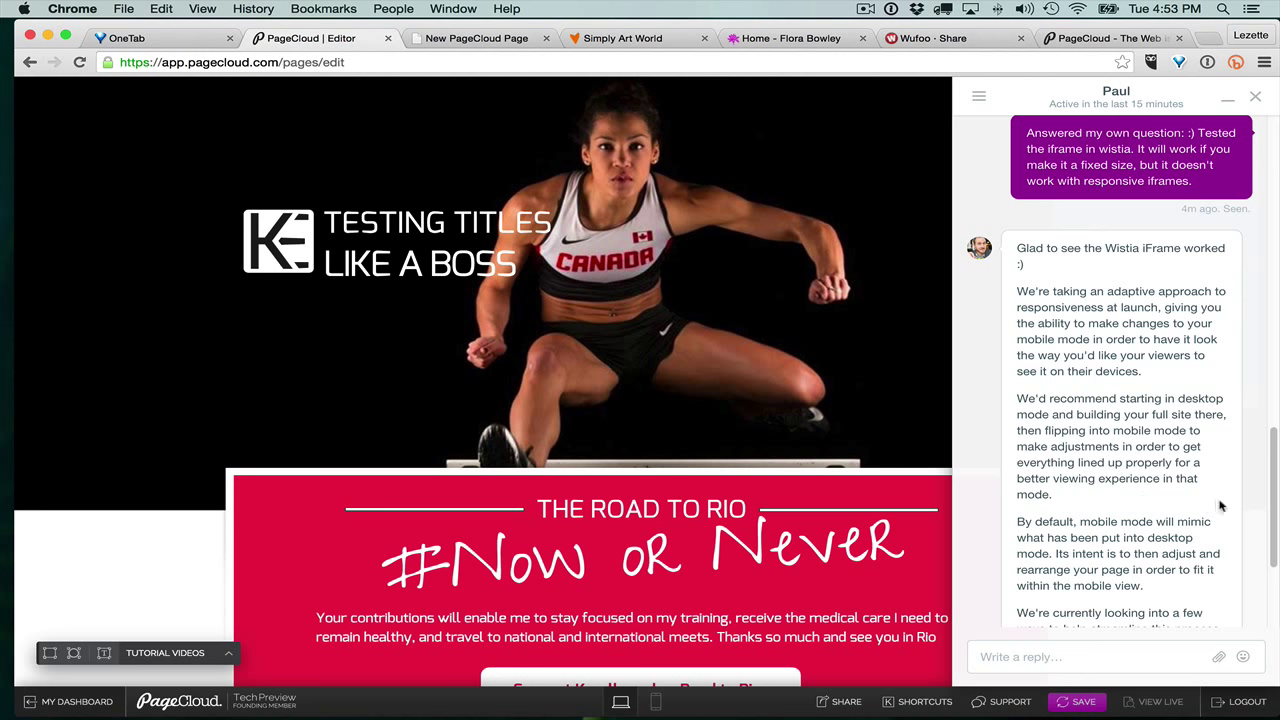
{"action": "scroll", "coordinate": [1203, 503], "scroll_direction": "down", "scroll_amount": 1}
{"action": "scroll", "coordinate": [1203, 503], "scroll_direction": "down", "scroll_amount": 3}
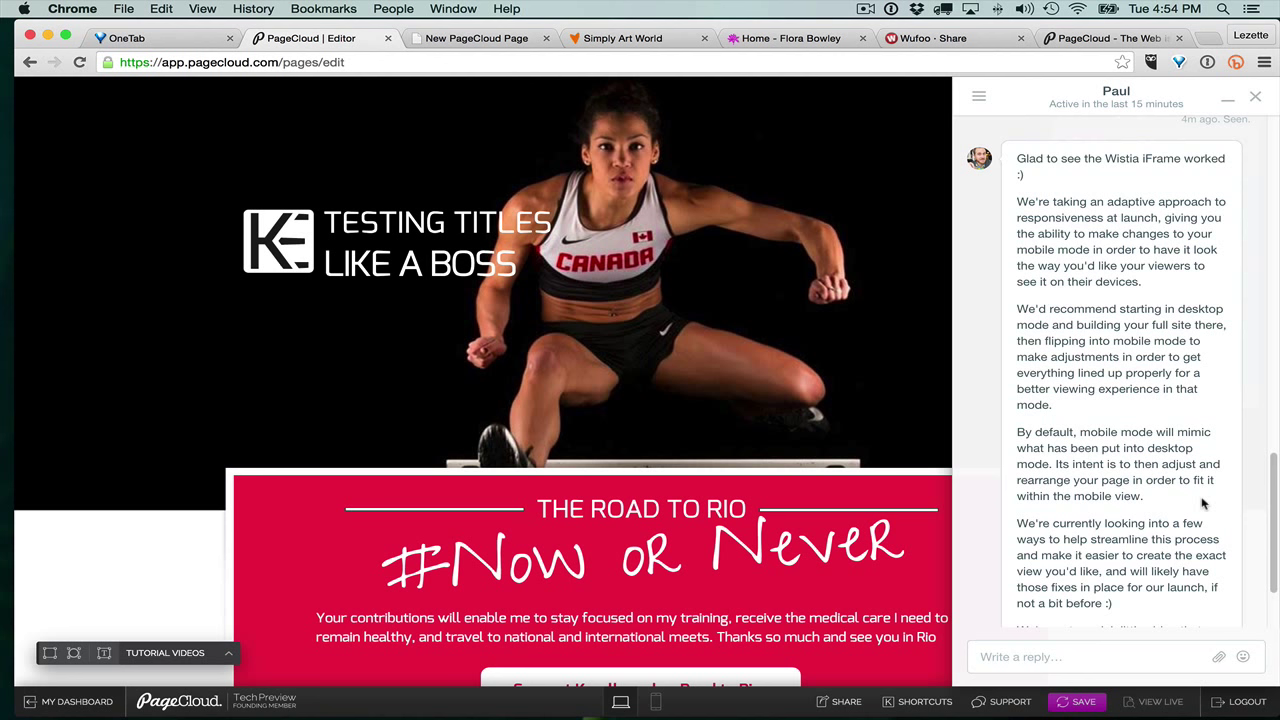
{"action": "scroll", "coordinate": [1203, 503], "scroll_direction": "down", "scroll_amount": 2}
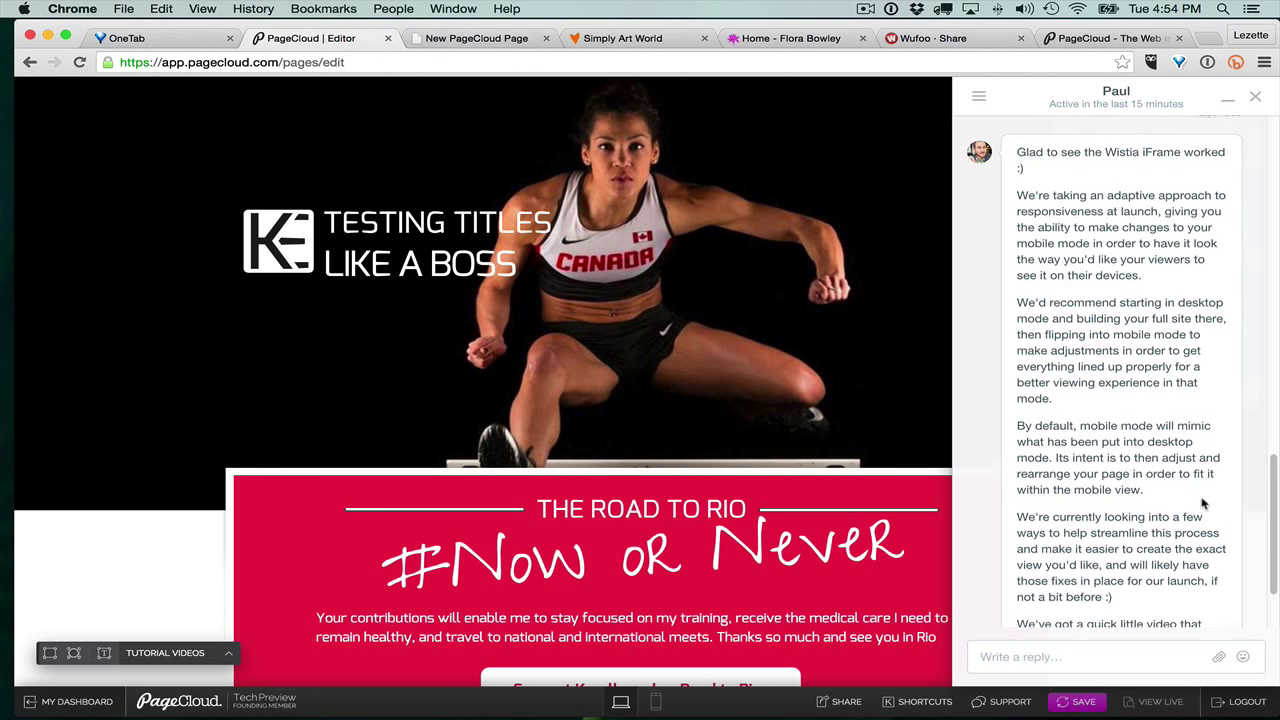
{"action": "scroll", "coordinate": [1211, 503], "scroll_direction": "down", "scroll_amount": 2}
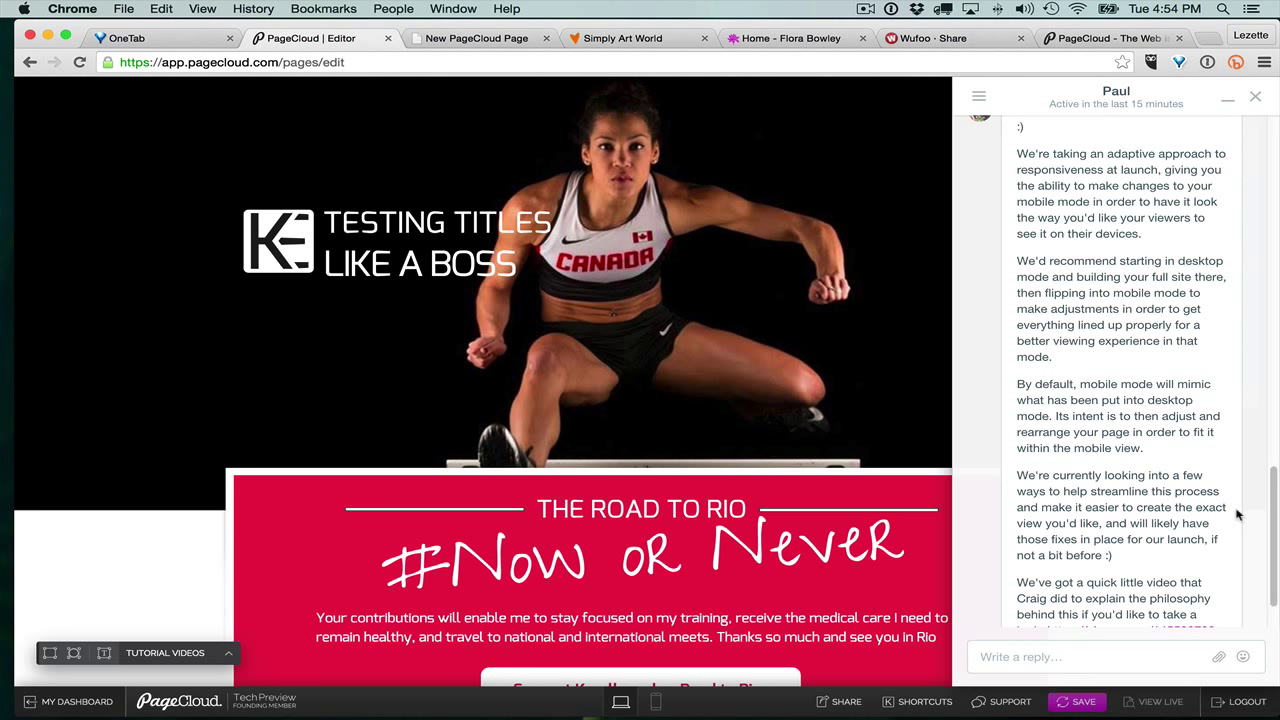
{"action": "scroll", "coordinate": [1237, 514], "scroll_direction": "down", "scroll_amount": 2}
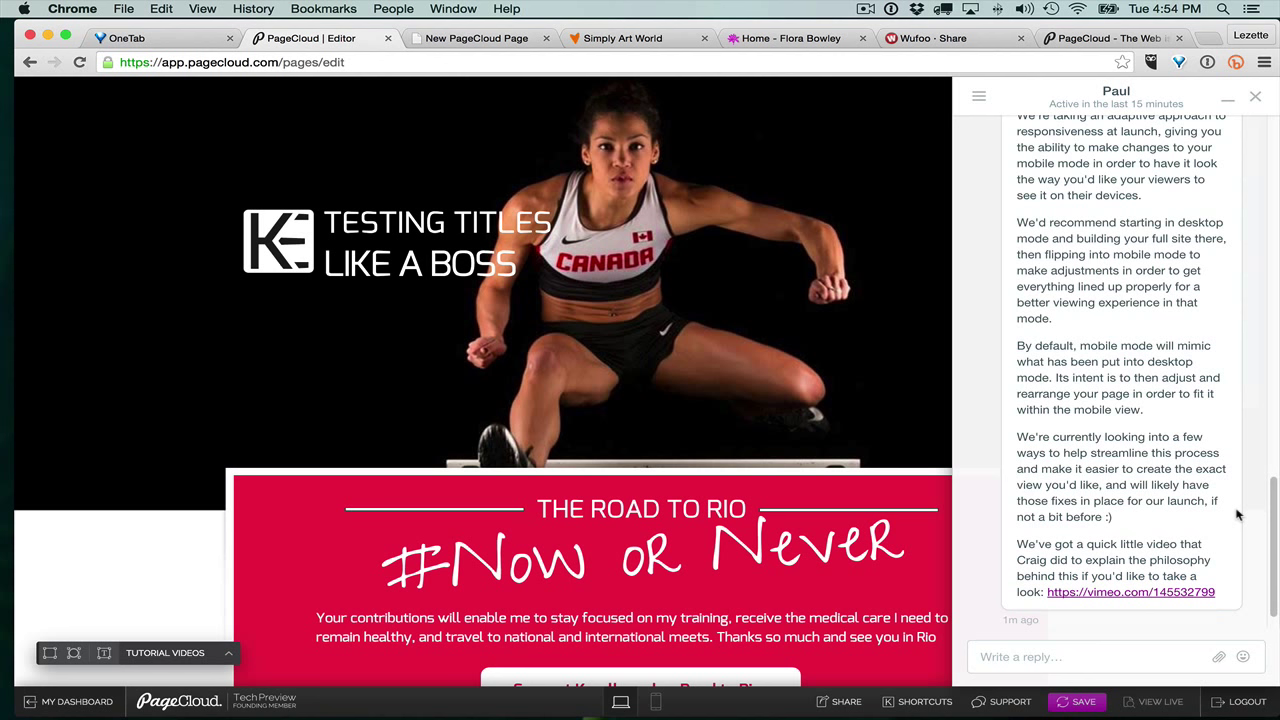
- Reply to support with "Thanks I'll watch it. =)" and review the earlier explanation in the conversation
{"action": "left_click", "coordinate": [1096, 657]}
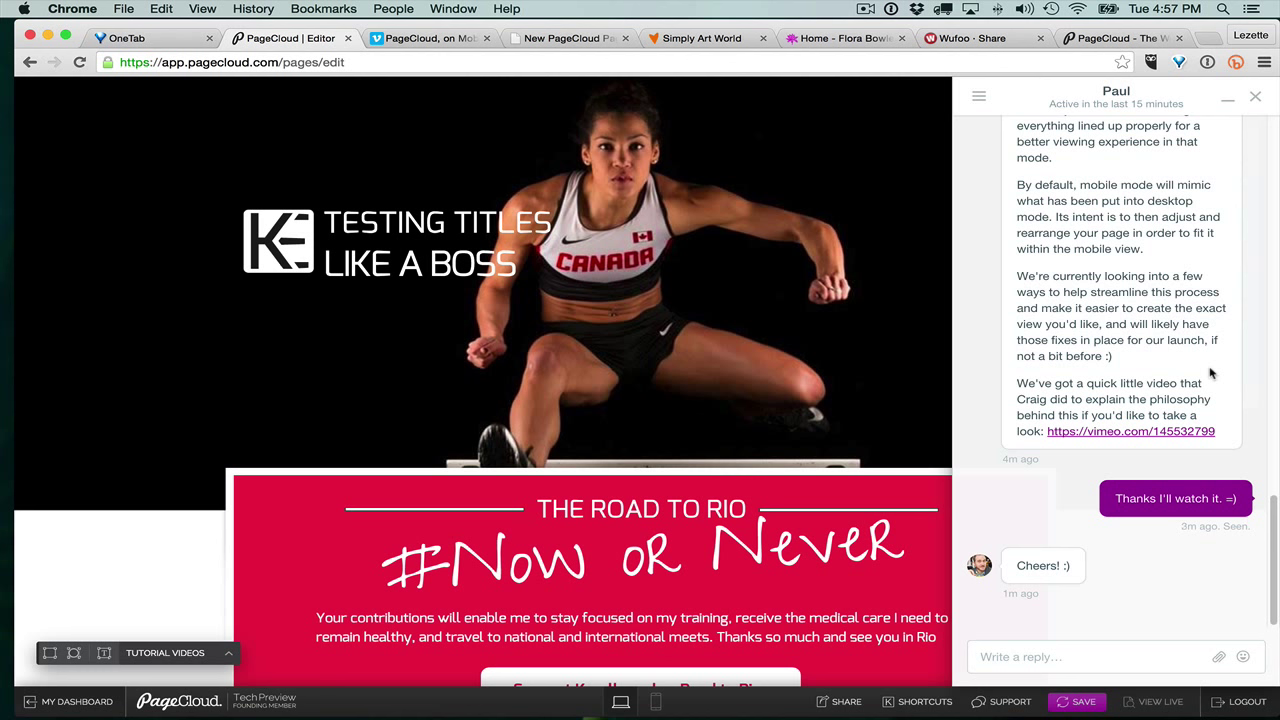
{"action": "scroll", "coordinate": [1183, 375], "scroll_direction": "up", "scroll_amount": 10}
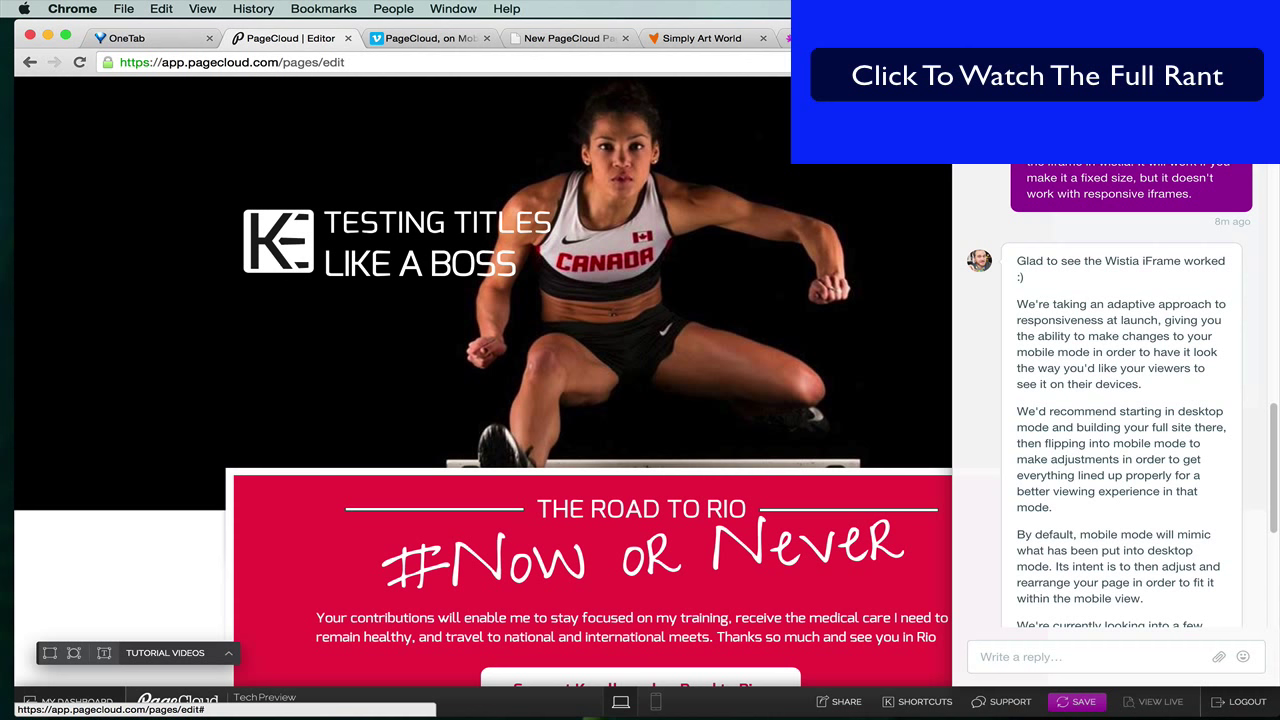
- Minimize the support chat and look over the page from the Road to Rio banner down through the Achievements section
{"action": "scroll", "coordinate": [740, 528], "scroll_direction": "down", "scroll_amount": 3}
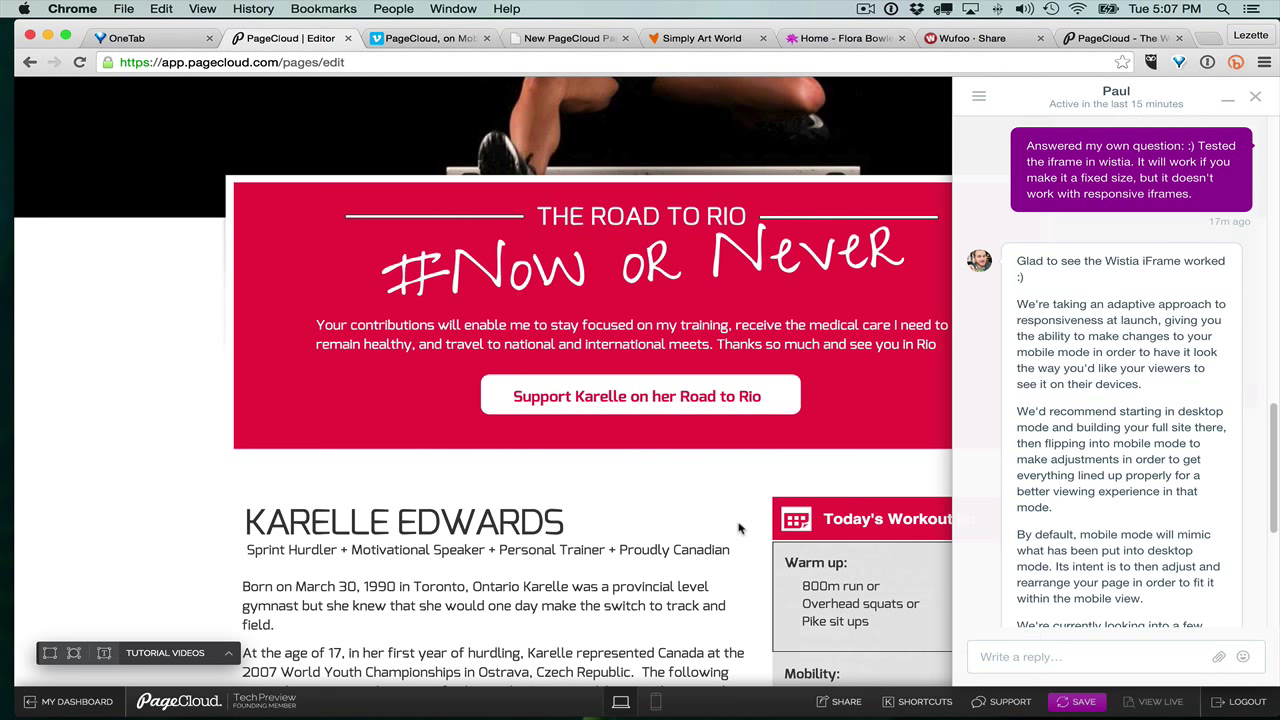
{"action": "left_click", "coordinate": [1230, 101]}
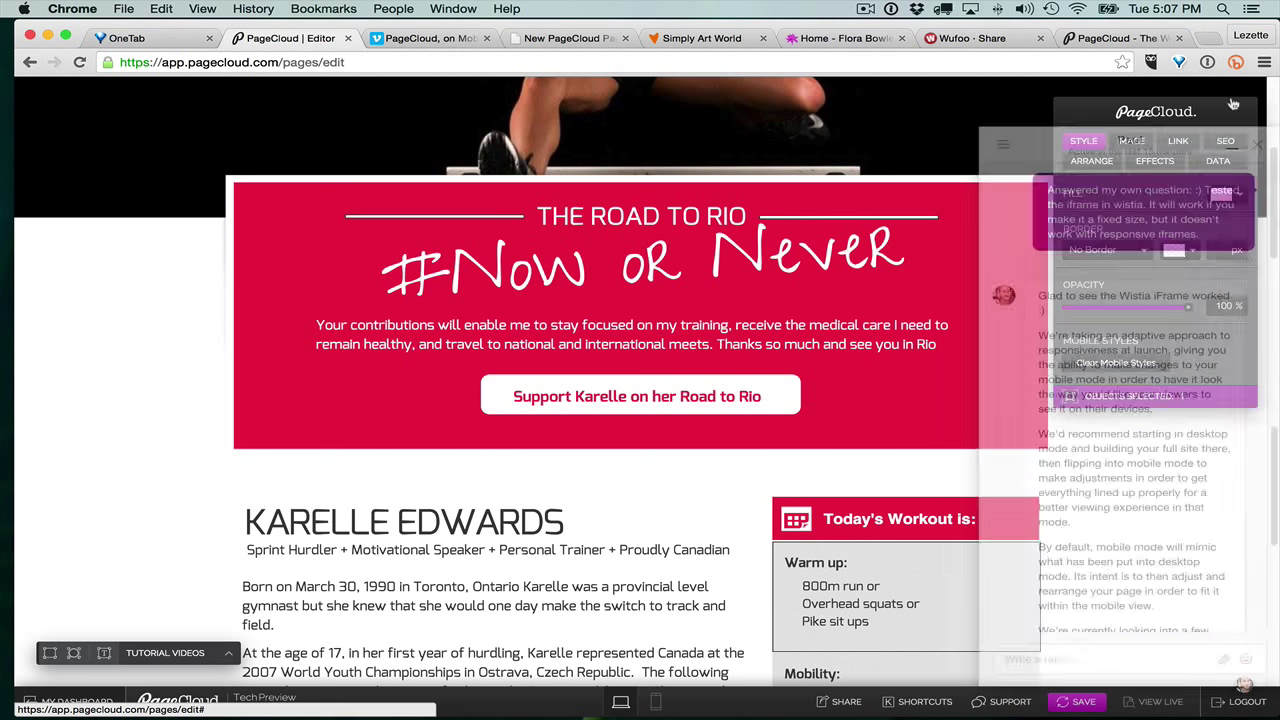
{"action": "scroll", "coordinate": [1066, 489], "scroll_direction": "down", "scroll_amount": 1}
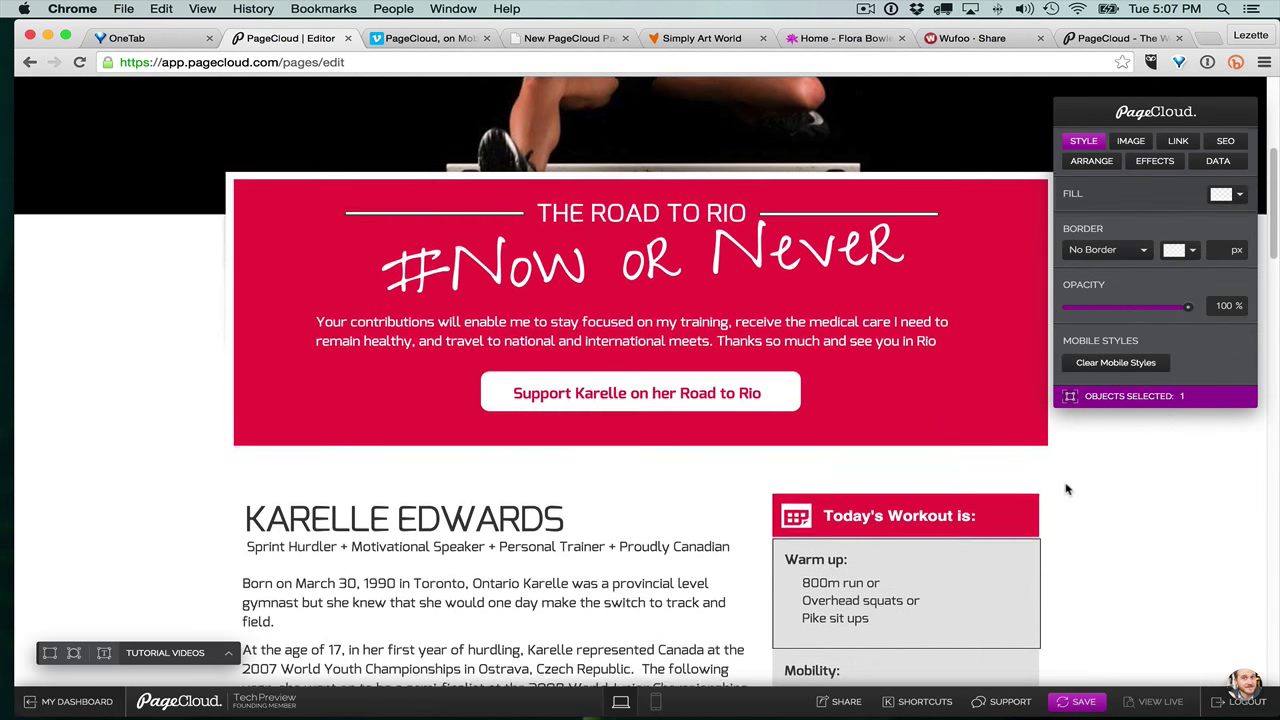
{"action": "scroll", "coordinate": [1066, 489], "scroll_direction": "down", "scroll_amount": 10}
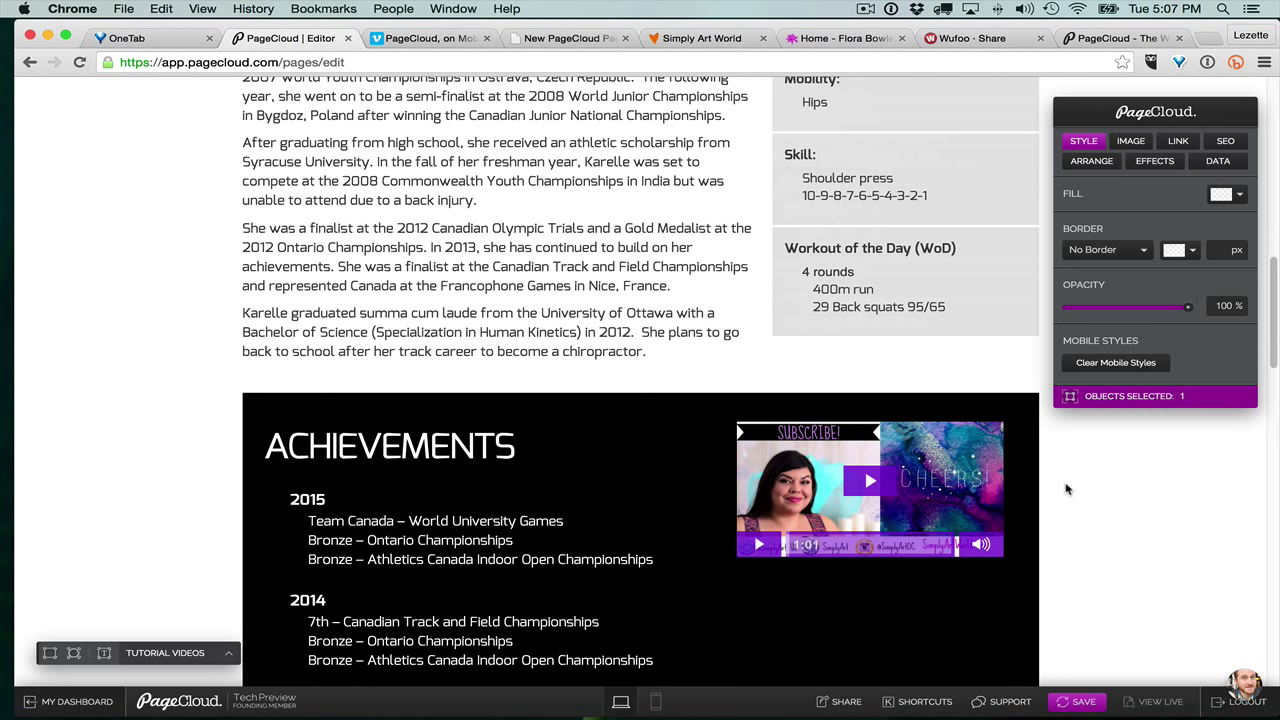
{"action": "scroll", "coordinate": [1066, 489], "scroll_direction": "down", "scroll_amount": 6}
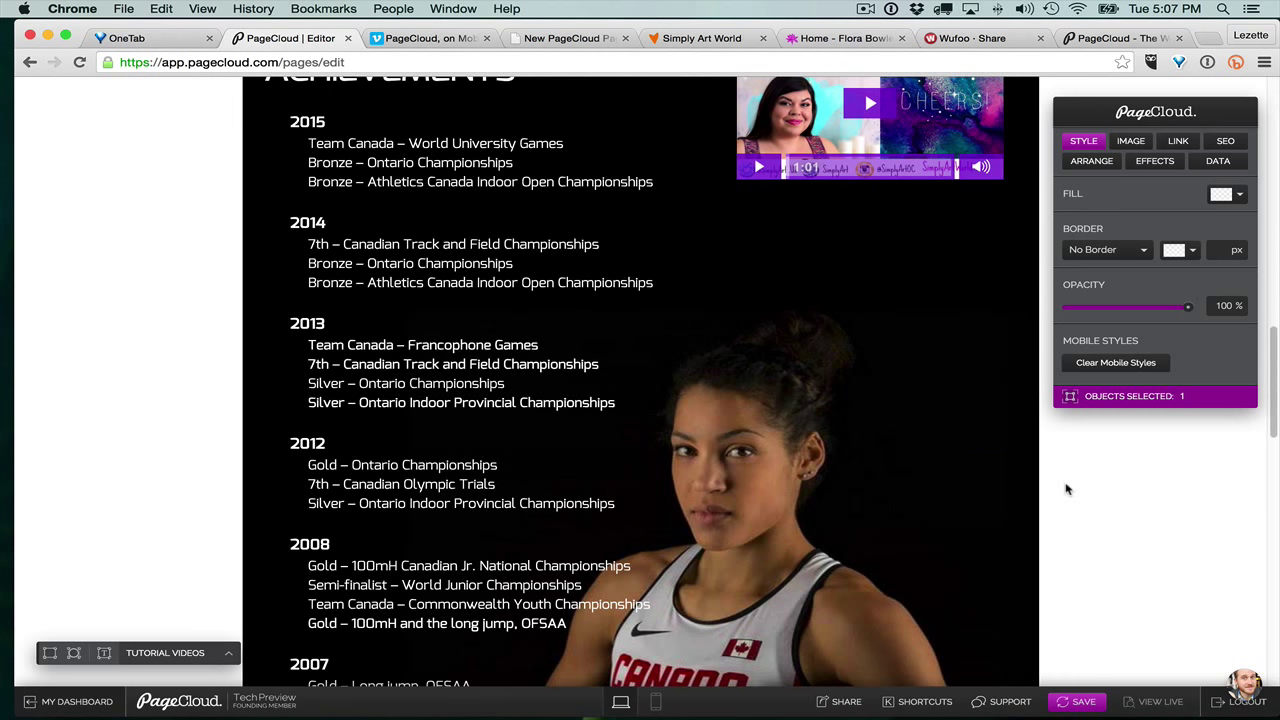
- Shift the 2013 and 2012 achievement lists slightly to the right so their text lines up with each other
{"action": "scroll", "coordinate": [1066, 489], "scroll_direction": "down", "scroll_amount": 1}
{"action": "left_click", "coordinate": [430, 300]}
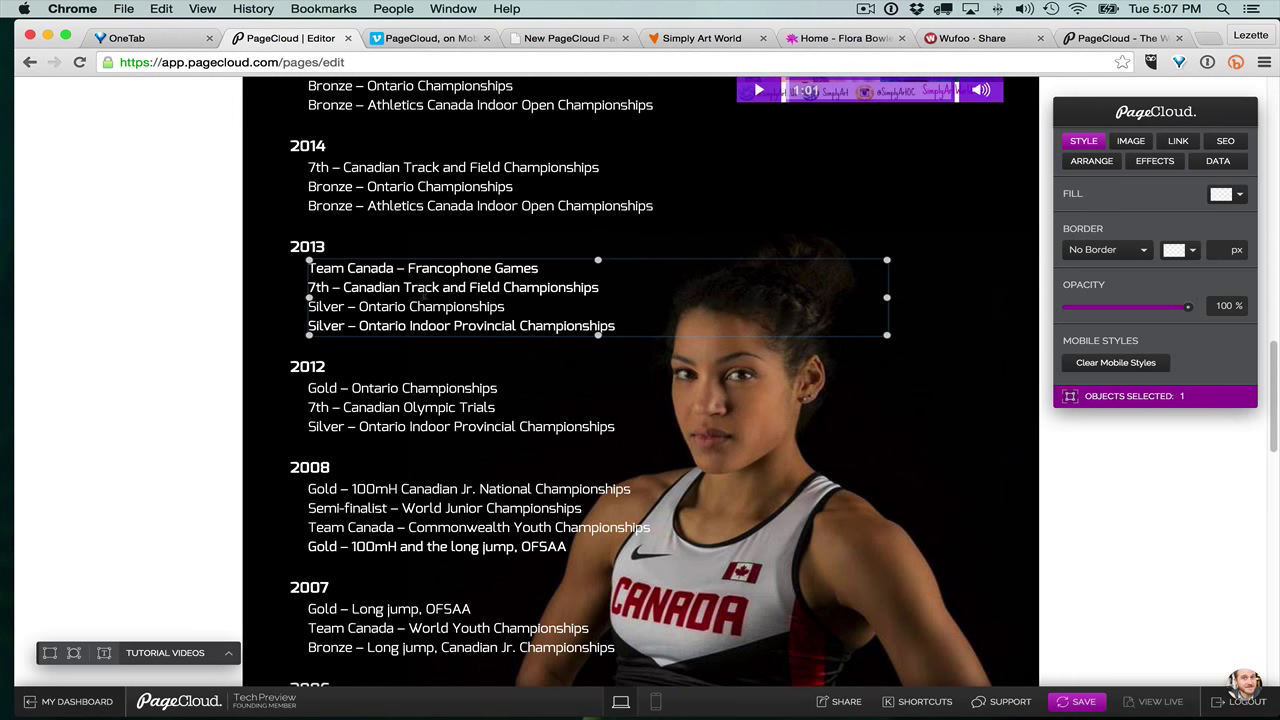
{"action": "left_click_drag", "start_coordinate": [446, 292], "coordinate": [455, 291]}
{"action": "left_click", "coordinate": [438, 404]}
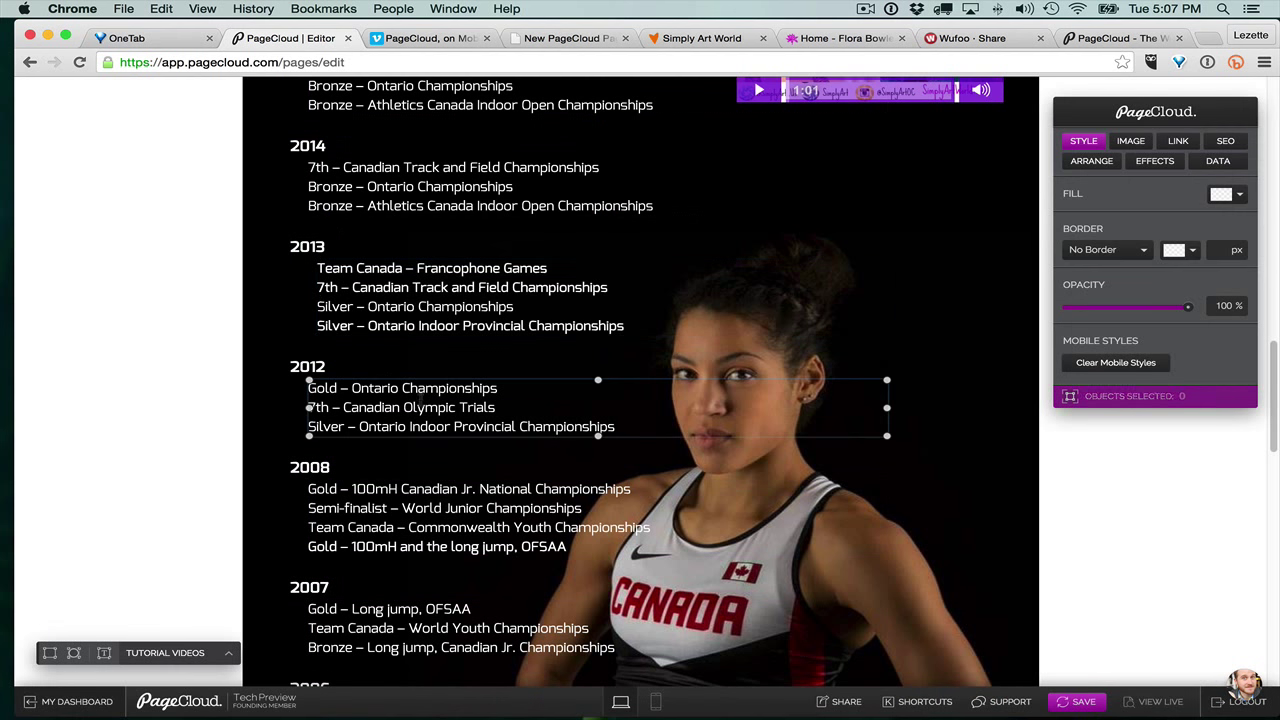
{"action": "mouse_move", "coordinate": [421, 401]}
{"action": "left_mouse_down"}
{"action": "mouse_move", "coordinate": [462, 401]}
{"action": "mouse_move", "coordinate": [425, 401]}
{"action": "left_mouse_up"}
- Look over the remaining achievements and the Media Gallery, and return to the biography and workout sections
{"action": "scroll", "coordinate": [755, 418], "scroll_direction": "down", "scroll_amount": 2}
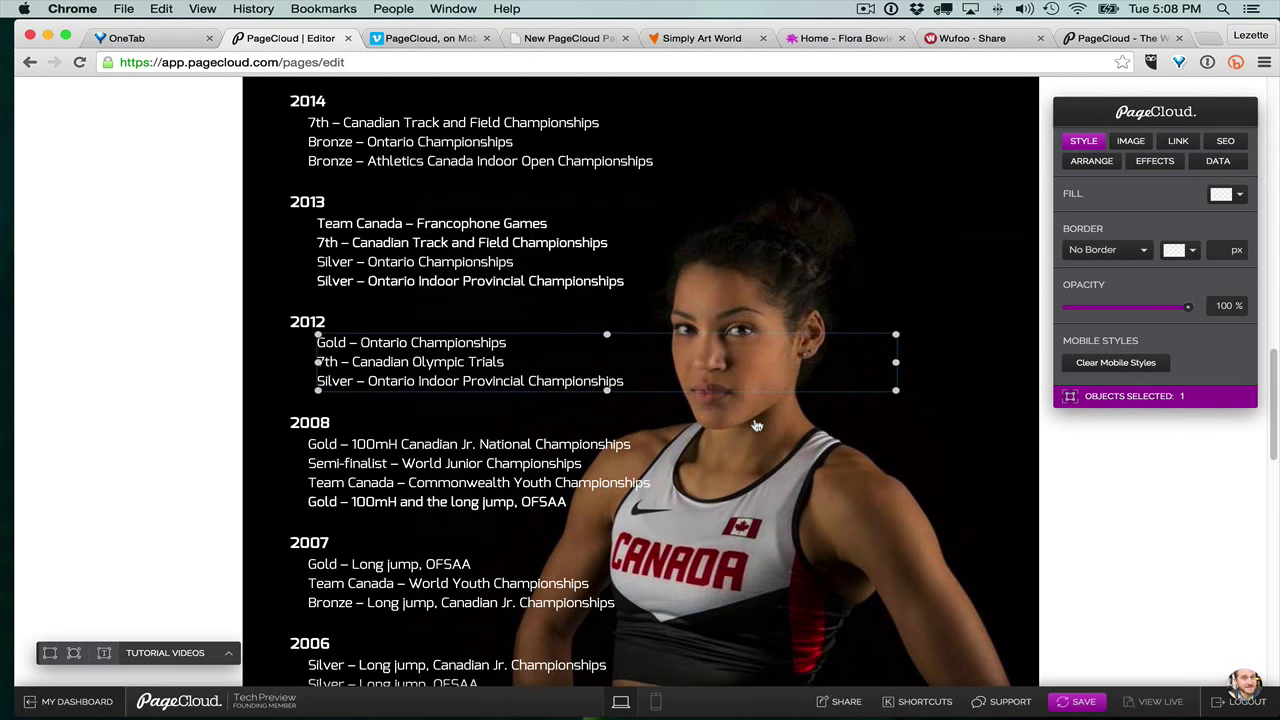
{"action": "scroll", "coordinate": [757, 426], "scroll_direction": "down", "scroll_amount": 6}
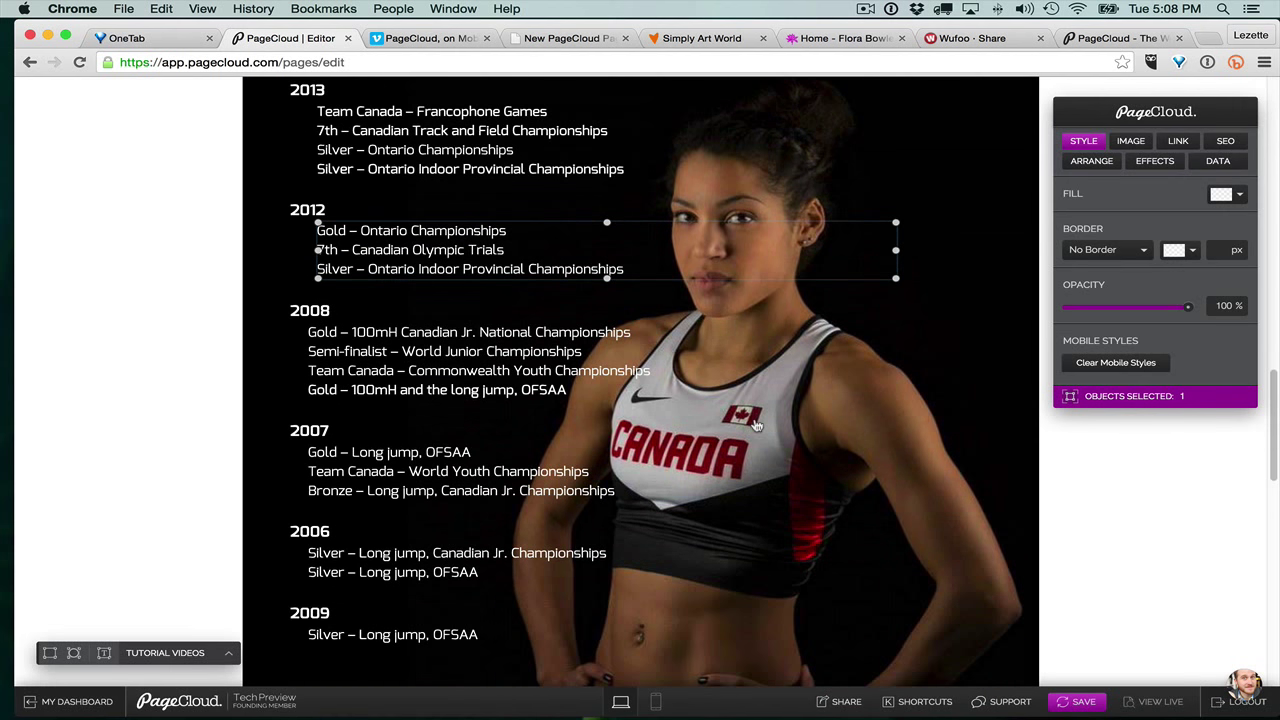
{"action": "scroll", "coordinate": [757, 426], "scroll_direction": "down", "scroll_amount": 12}
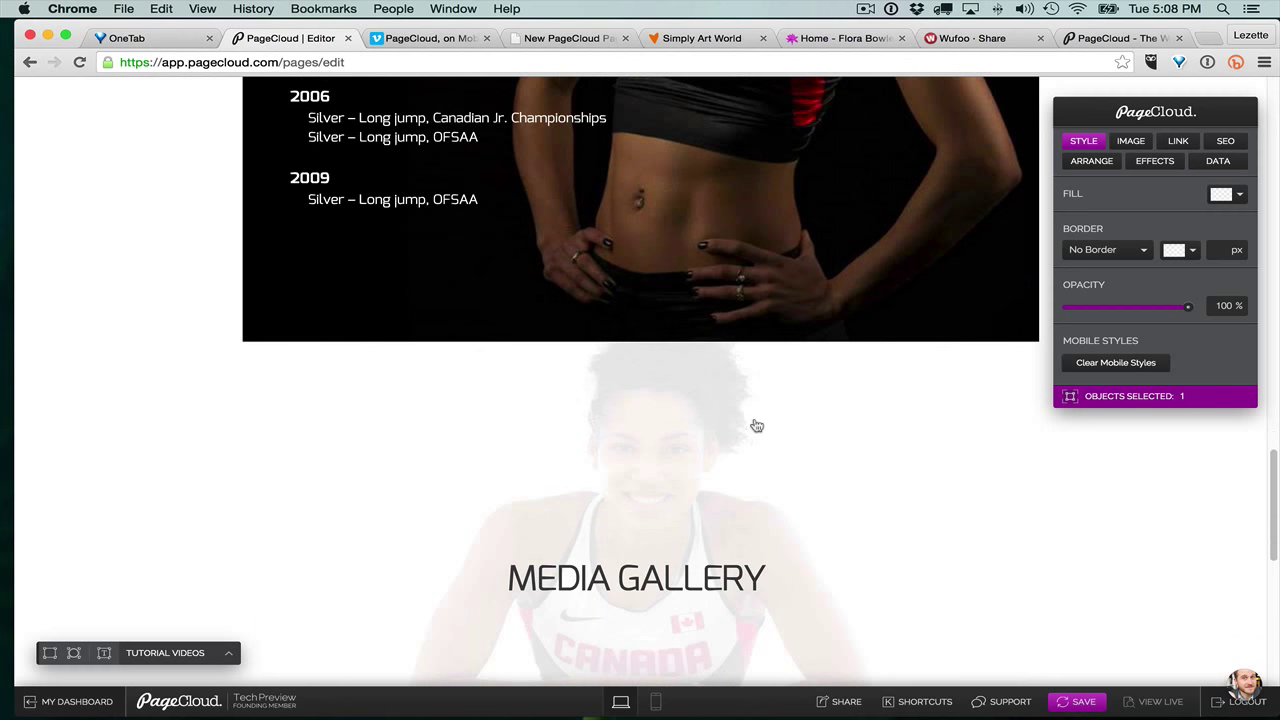
{"action": "scroll", "coordinate": [757, 426], "scroll_direction": "down", "scroll_amount": 3}
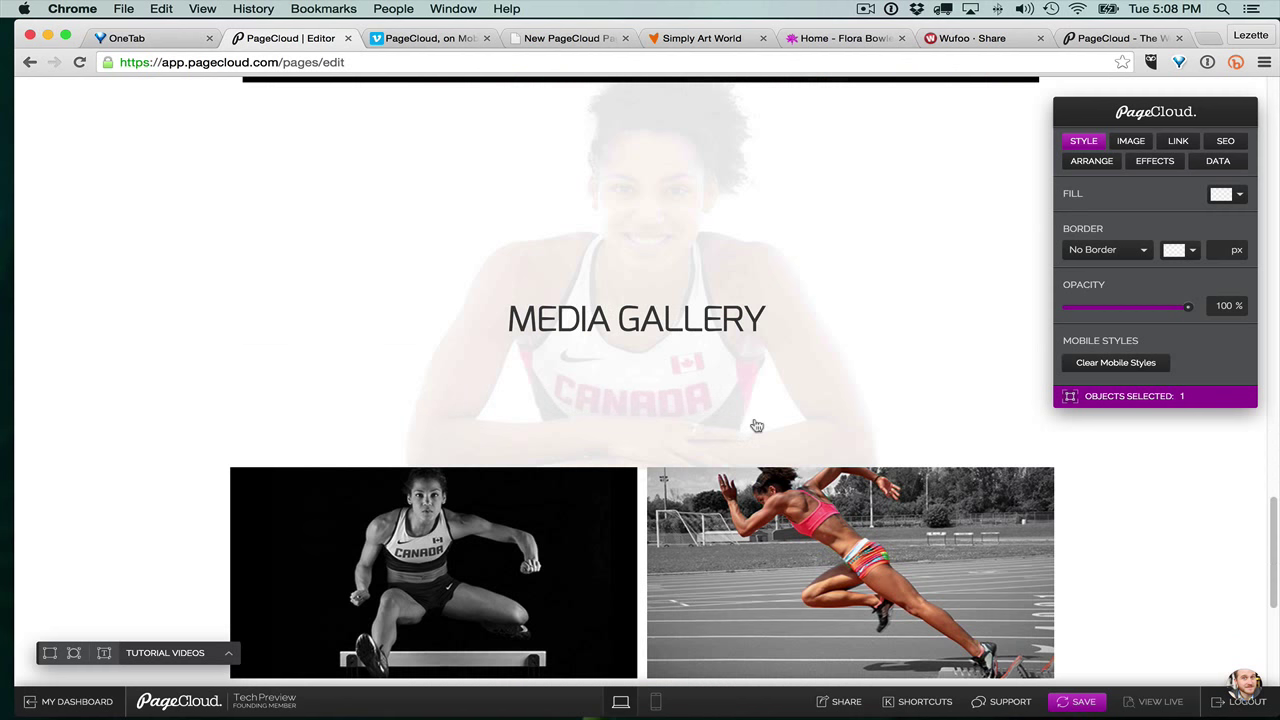
{"action": "scroll", "coordinate": [757, 426], "scroll_direction": "down", "scroll_amount": 5}
{"action": "scroll", "coordinate": [757, 426], "scroll_direction": "up", "scroll_amount": 20}
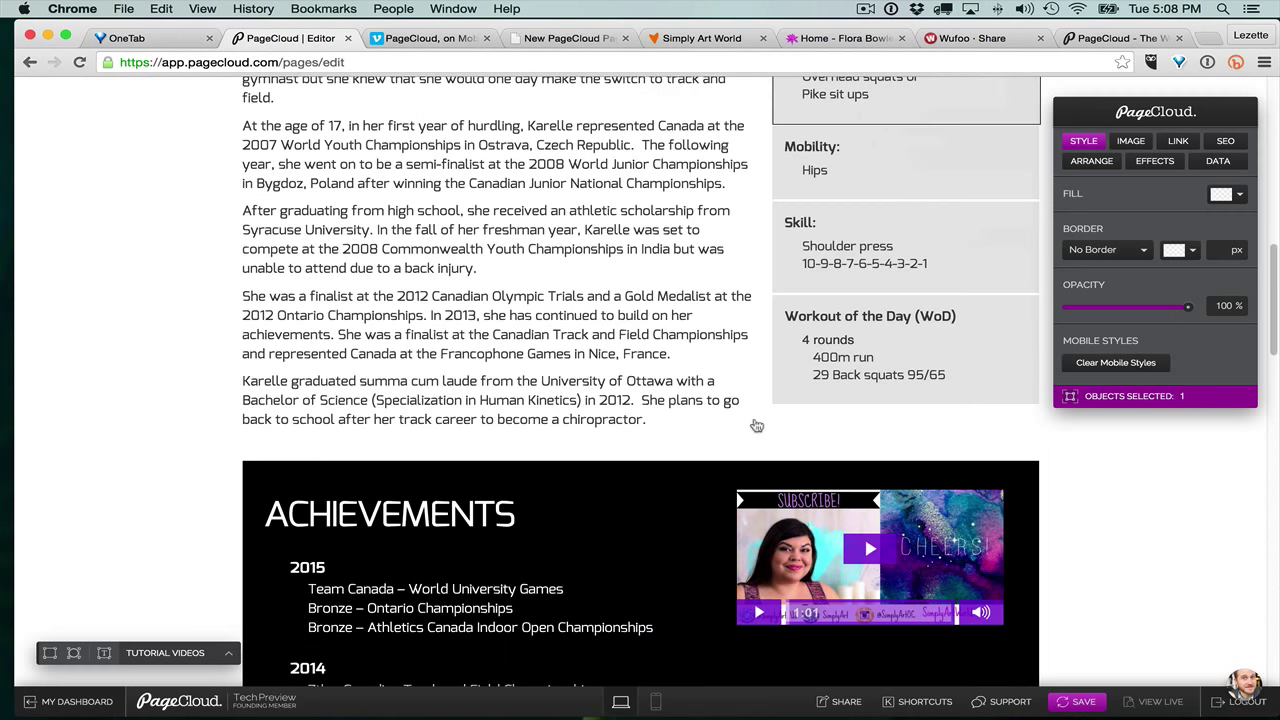
{"action": "scroll", "coordinate": [757, 426], "scroll_direction": "up", "scroll_amount": 10}
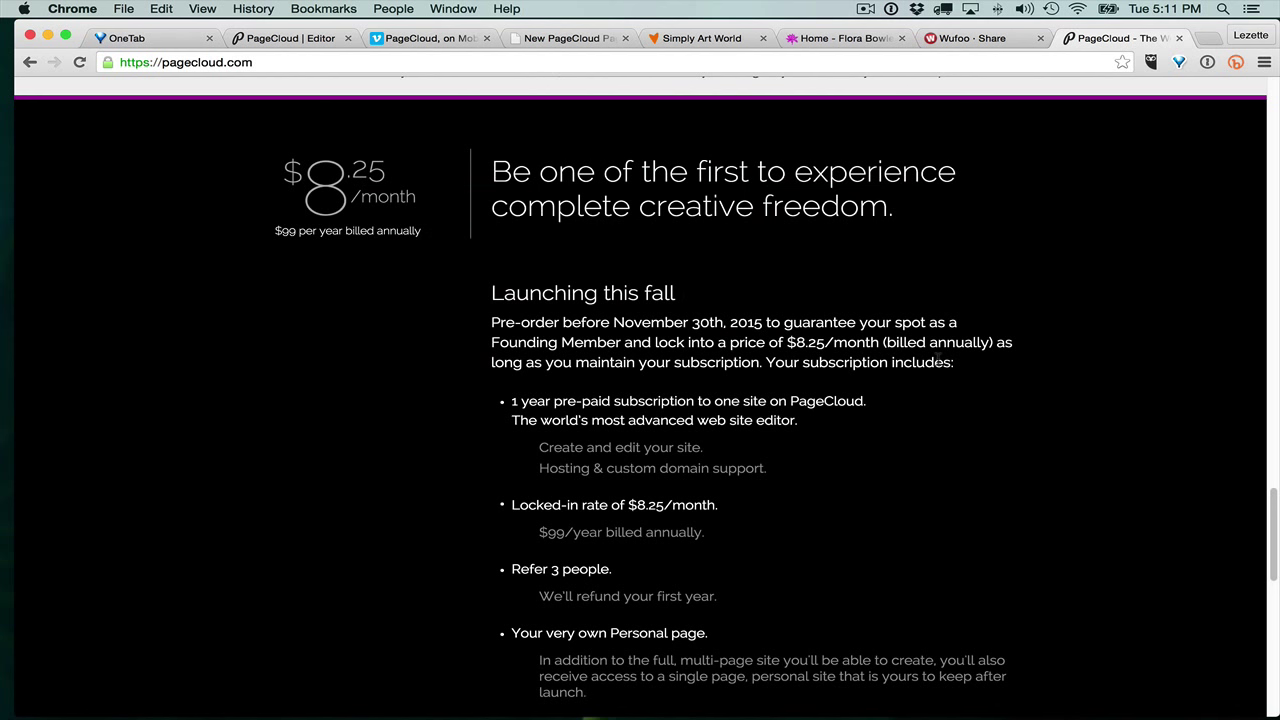
- Review PageCloud's pre-order pricing, what the subscription includes, and the payment details form on pagecloud.com
{"action": "scroll", "coordinate": [938, 362], "scroll_direction": "down", "scroll_amount": 2}
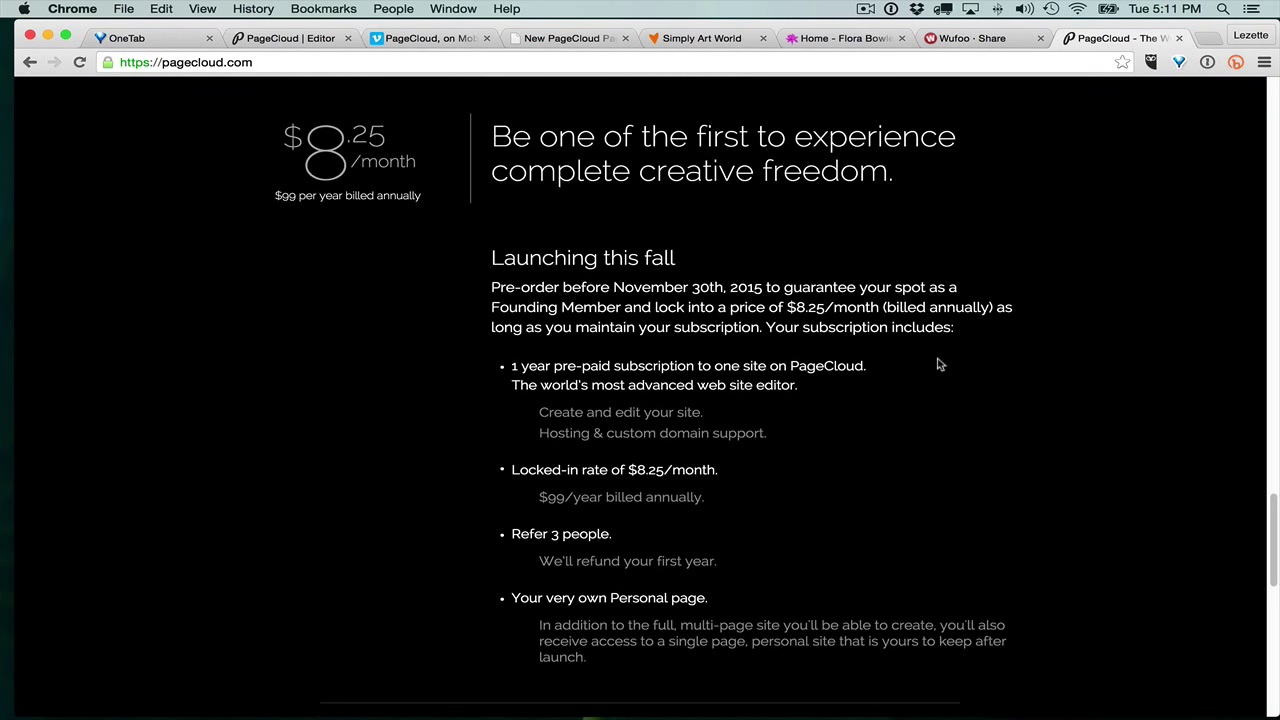
{"action": "scroll", "coordinate": [938, 362], "scroll_direction": "down", "scroll_amount": 4}
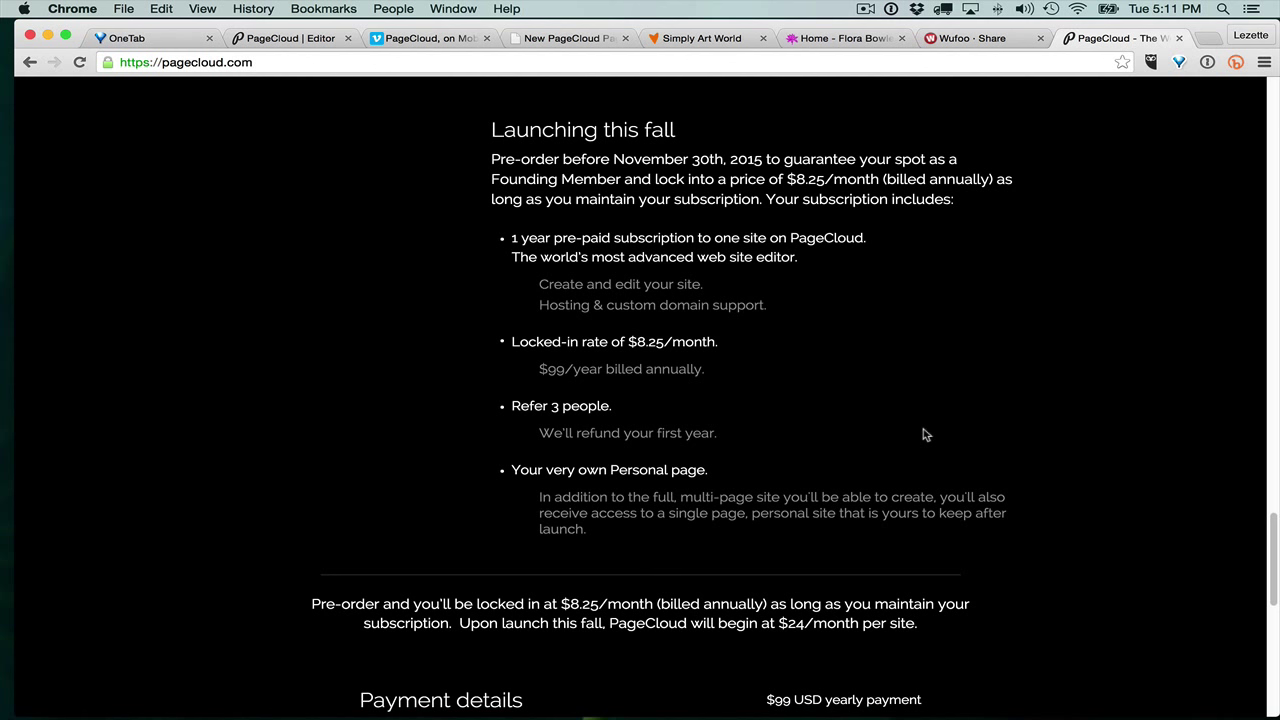
{"action": "scroll", "coordinate": [925, 434], "scroll_direction": "down", "scroll_amount": 2}
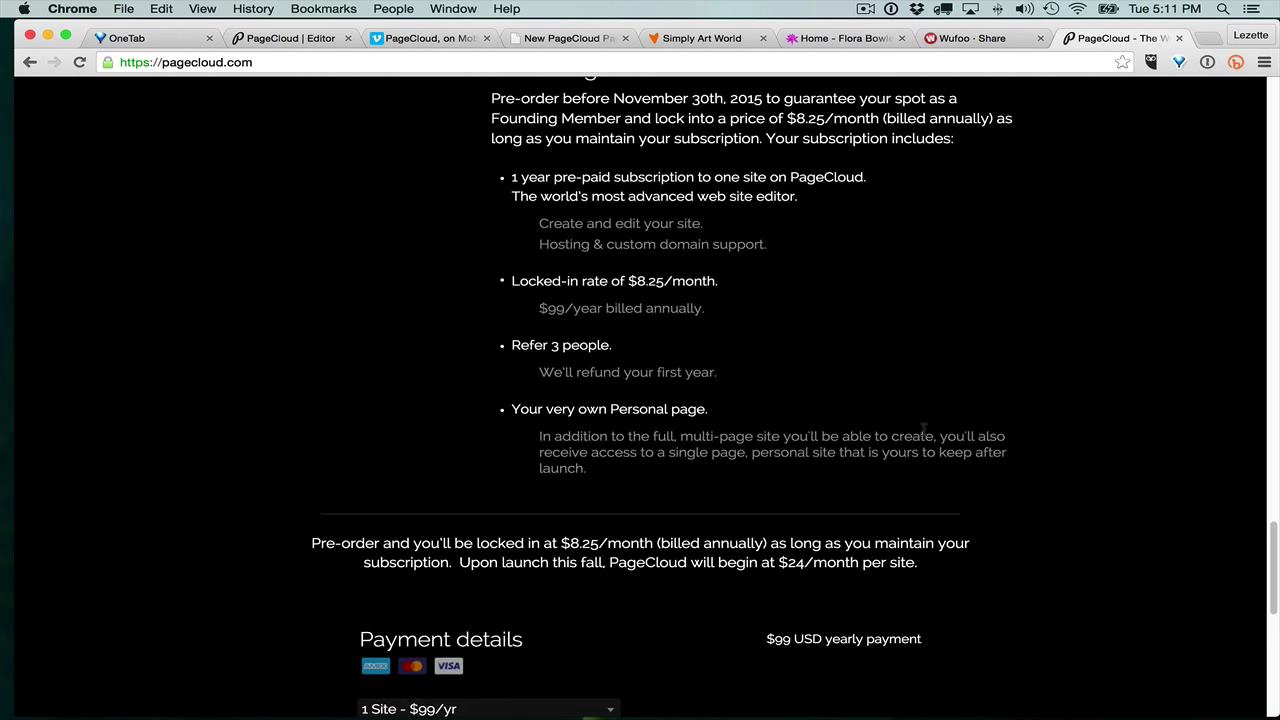
{"action": "scroll", "coordinate": [925, 434], "scroll_direction": "up", "scroll_amount": 5}
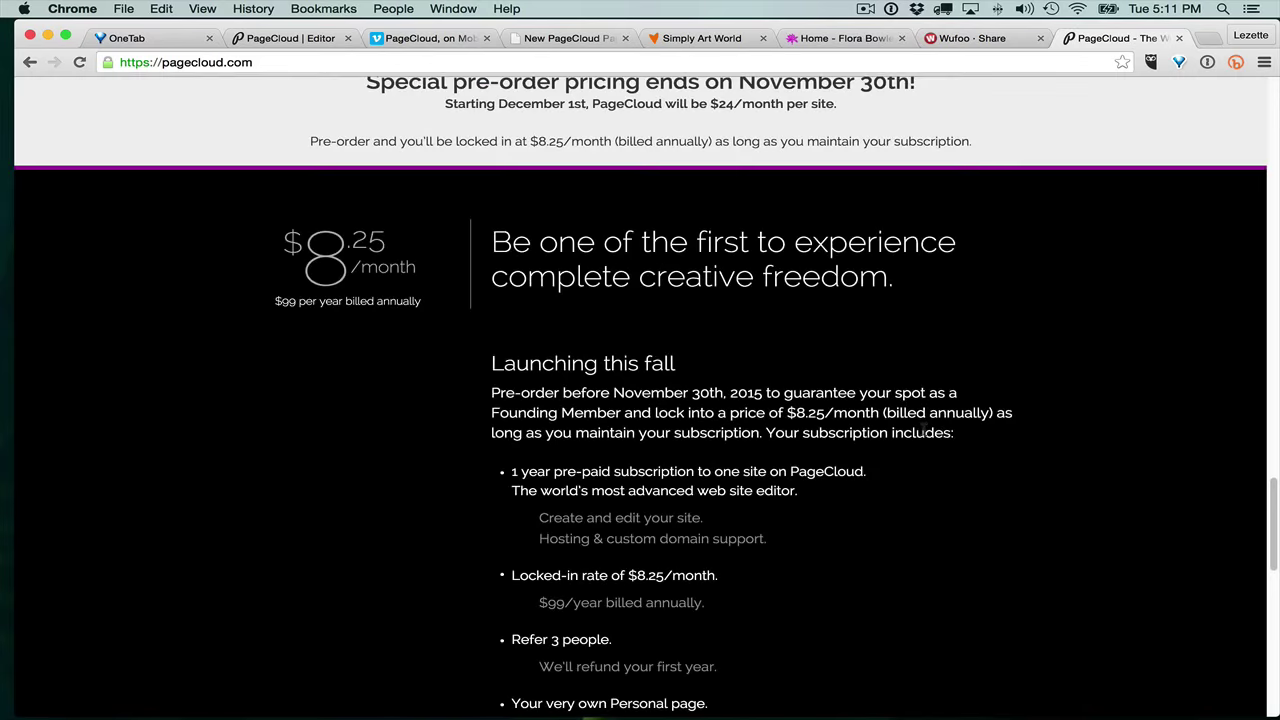
{"action": "scroll", "coordinate": [925, 434], "scroll_direction": "down", "scroll_amount": 2}
{"action": "scroll", "coordinate": [925, 434], "scroll_direction": "up", "scroll_amount": 1}
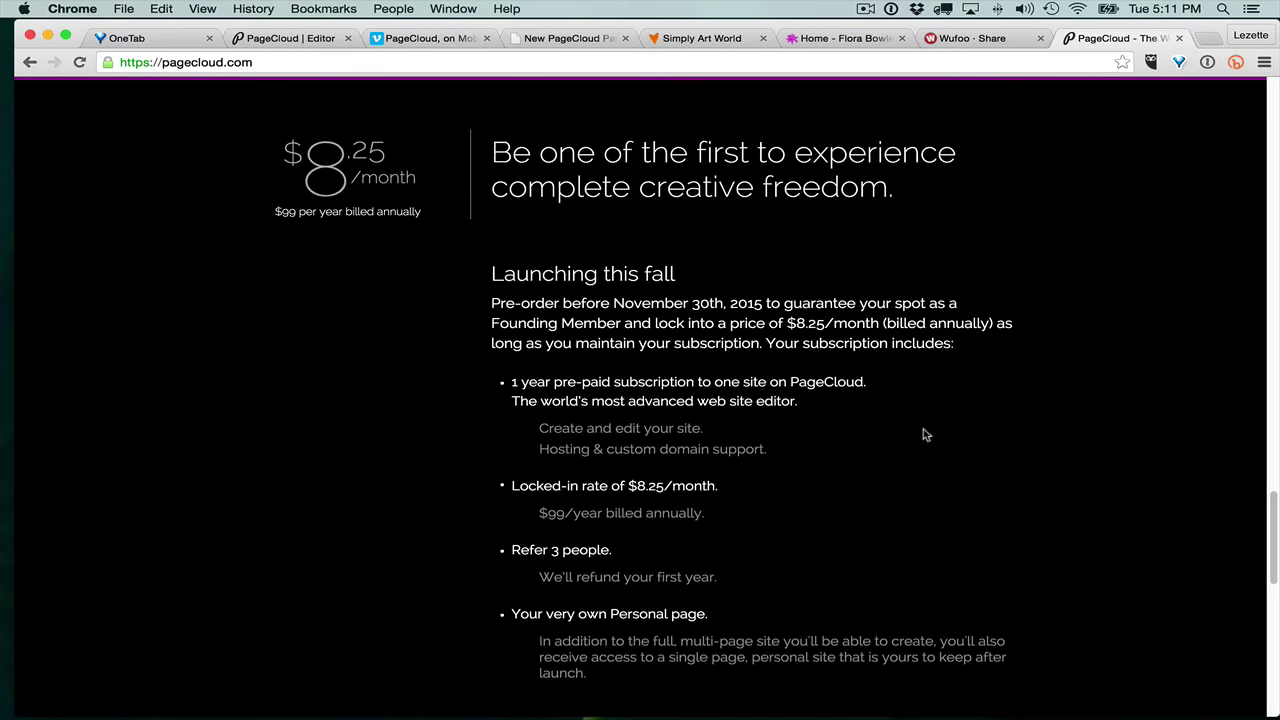
{"action": "scroll", "coordinate": [925, 434], "scroll_direction": "down", "scroll_amount": 1}
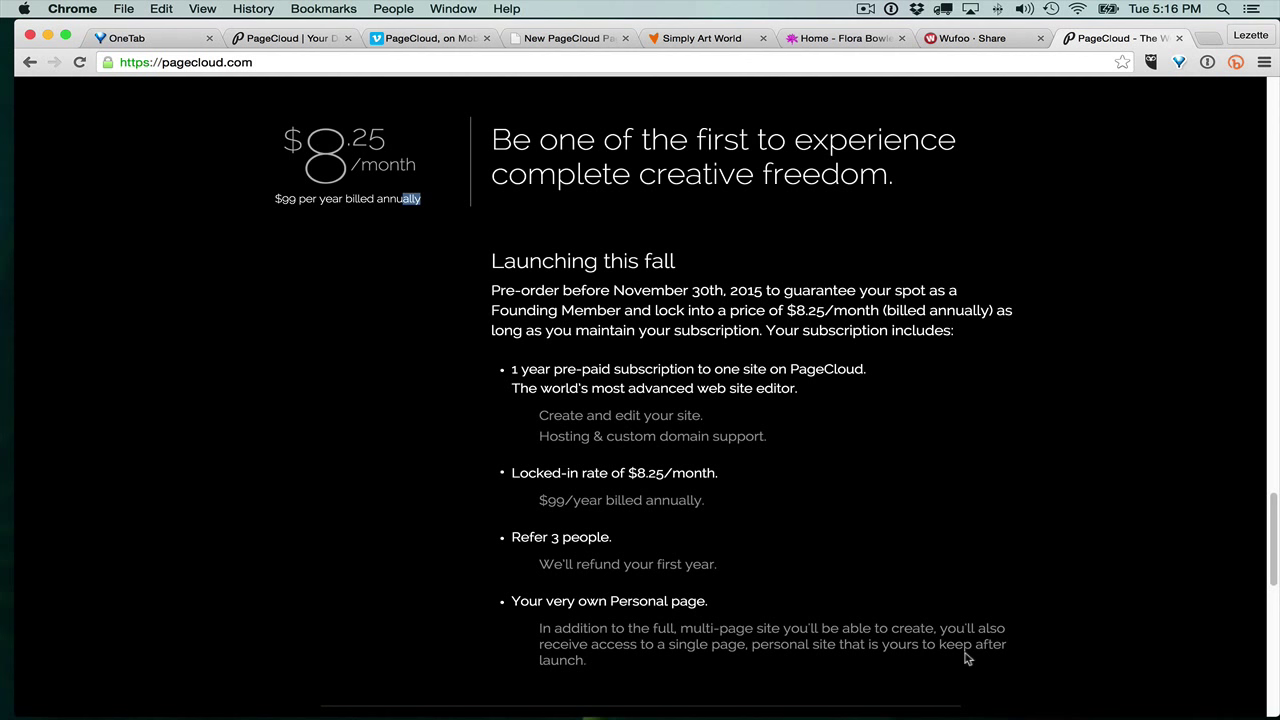
{"action": "scroll", "coordinate": [966, 657], "scroll_direction": "down", "scroll_amount": 5}
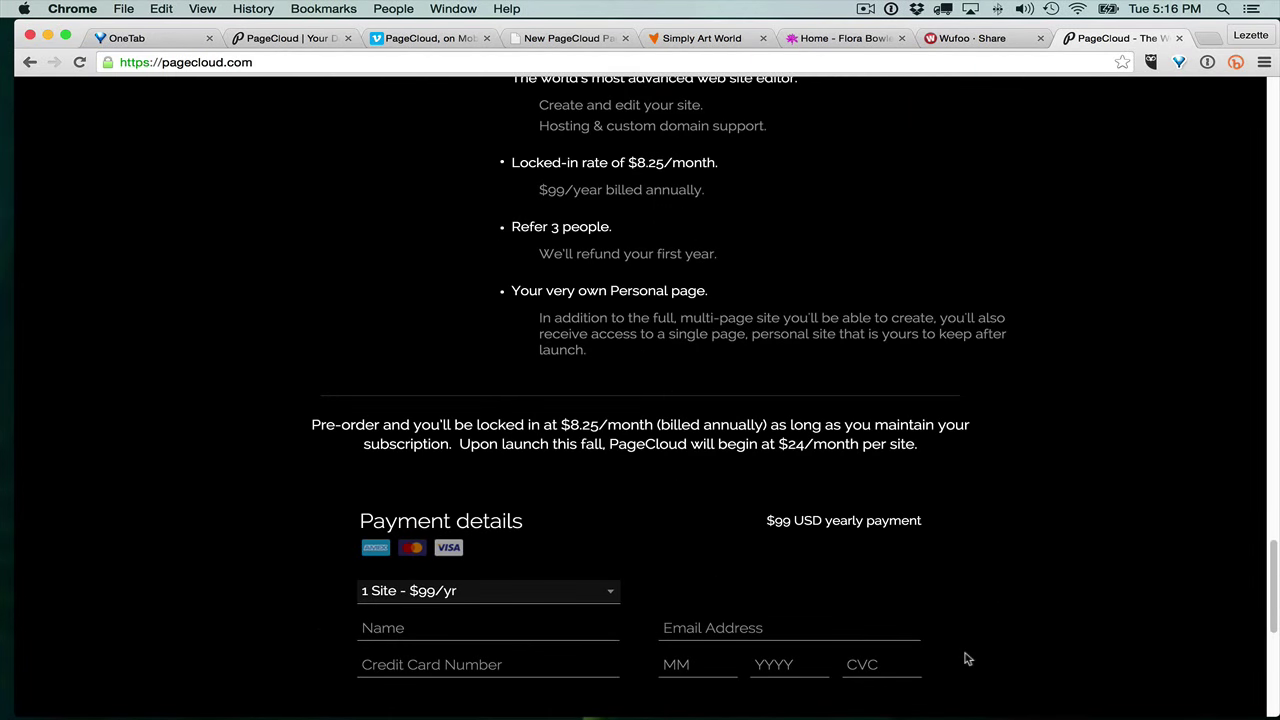
- Return to the My Pages dashboard, look over the profile details, and open the personal page for editing
{"action": "left_click", "coordinate": [286, 40]}
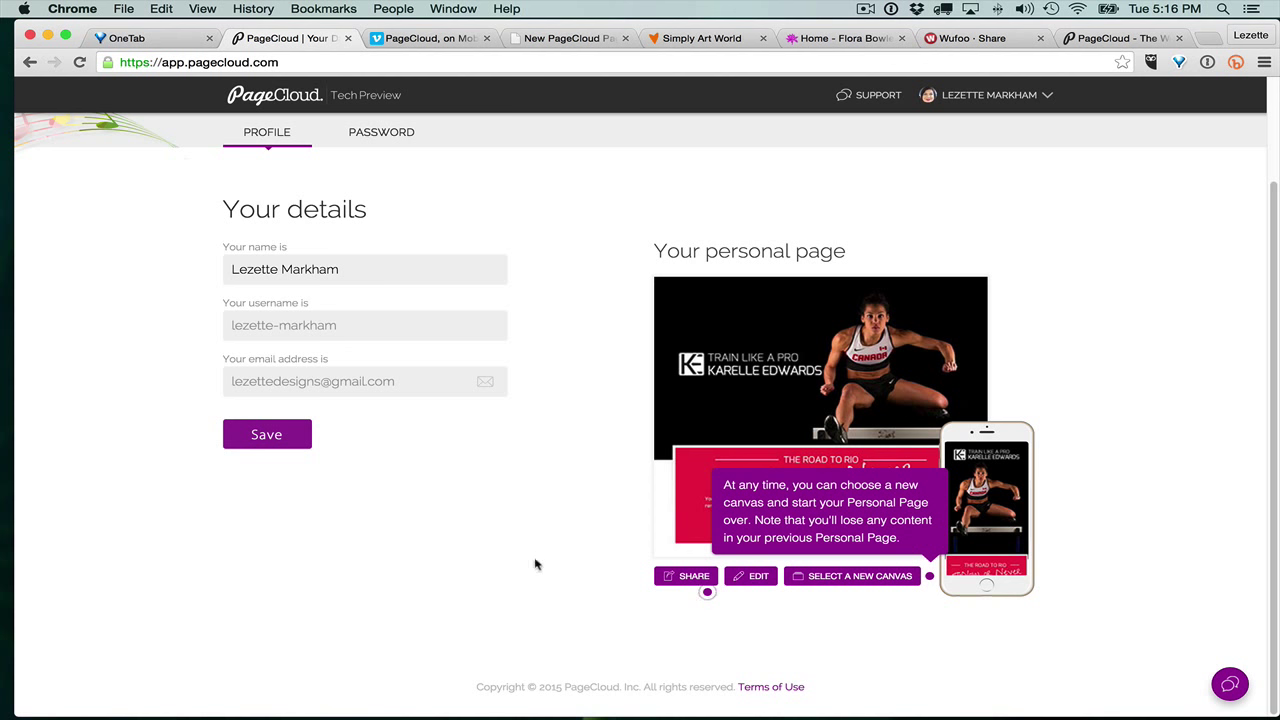
{"action": "scroll", "coordinate": [531, 643], "scroll_direction": "up", "scroll_amount": 1}
{"action": "scroll", "coordinate": [561, 641], "scroll_direction": "up", "scroll_amount": 1}
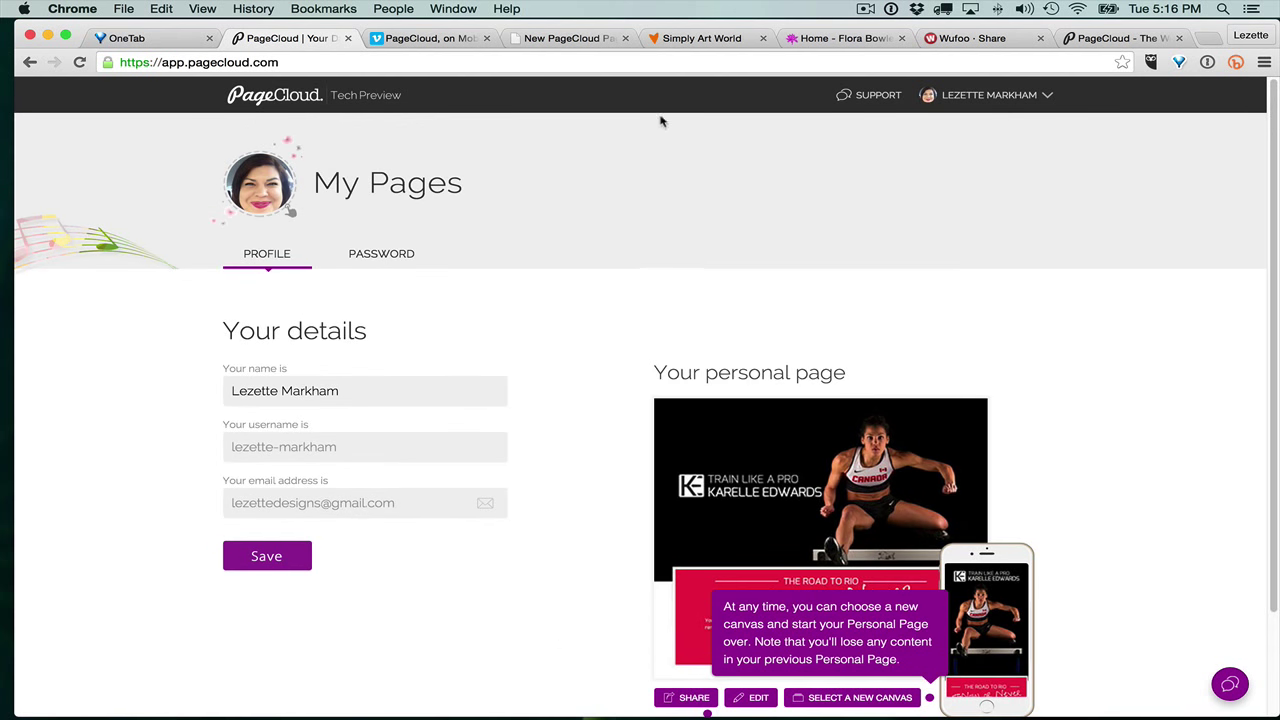
{"action": "scroll", "coordinate": [1077, 446], "scroll_direction": "down", "scroll_amount": 2}
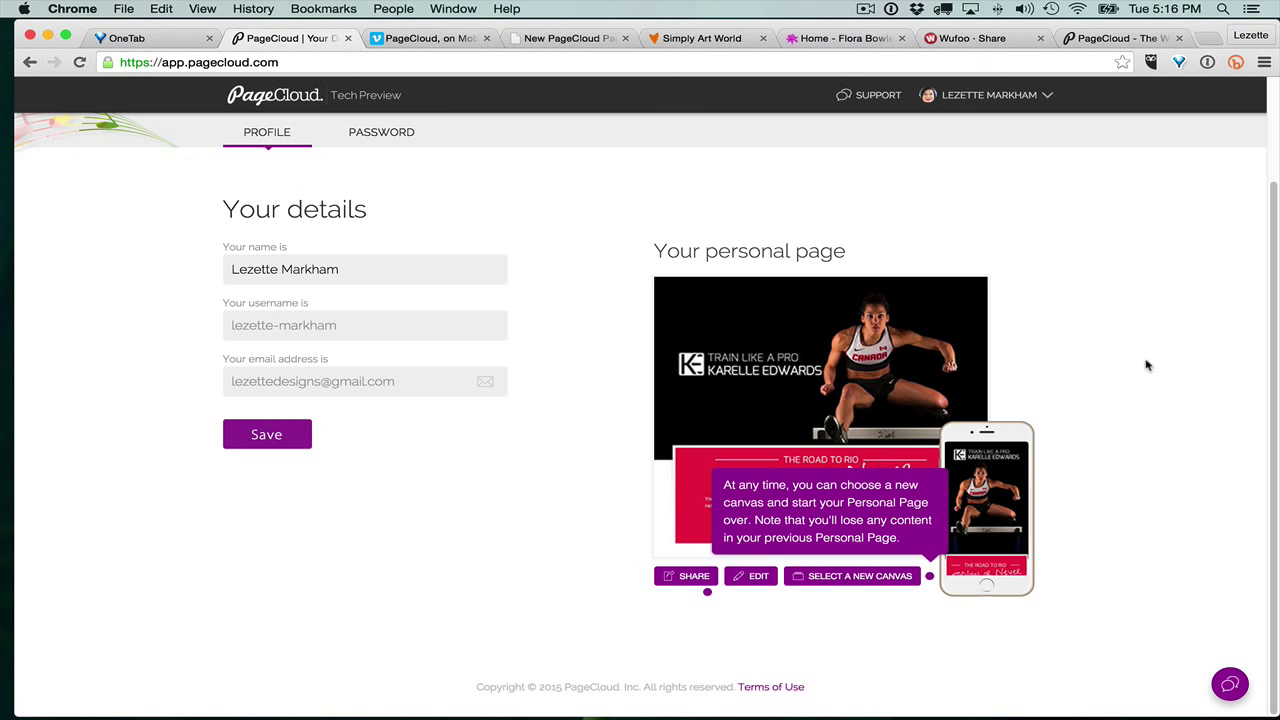
{"action": "left_click", "coordinate": [752, 577]}
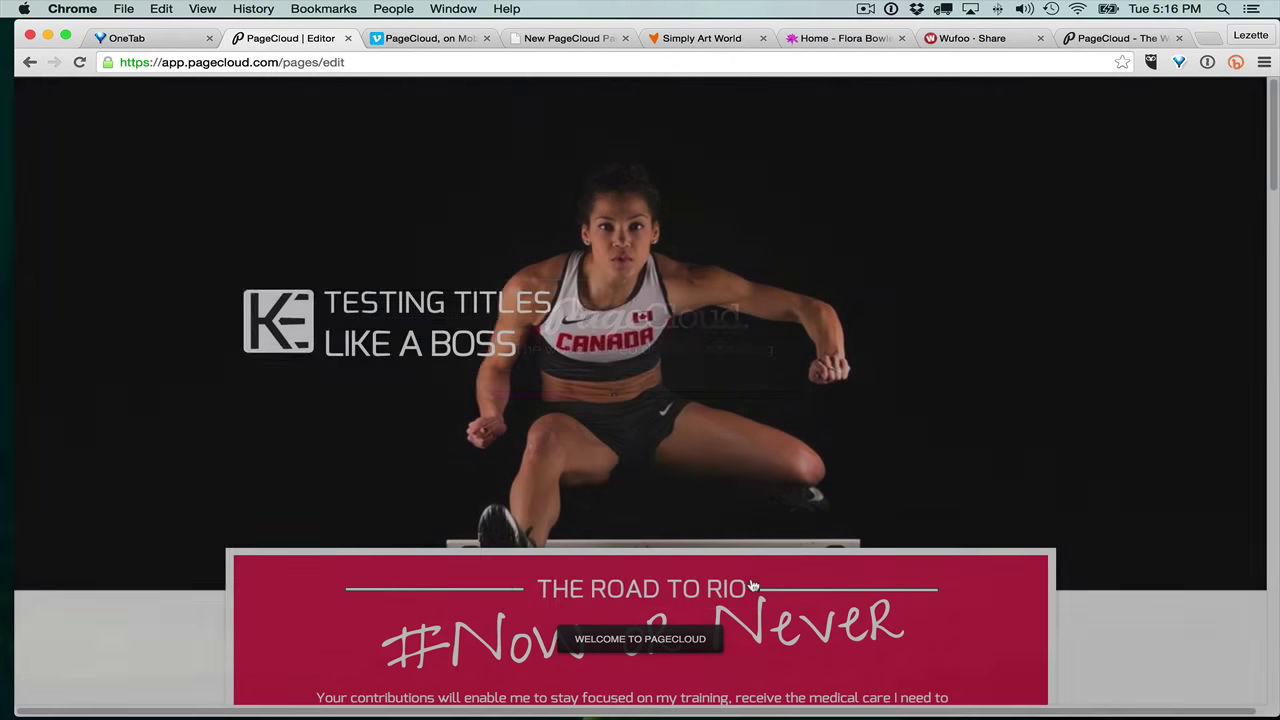
- Look through the reopened personal page from the hero image down to the Media Gallery and return to its beginning
{"action": "scroll", "coordinate": [1085, 500], "scroll_direction": "down", "scroll_amount": 3}
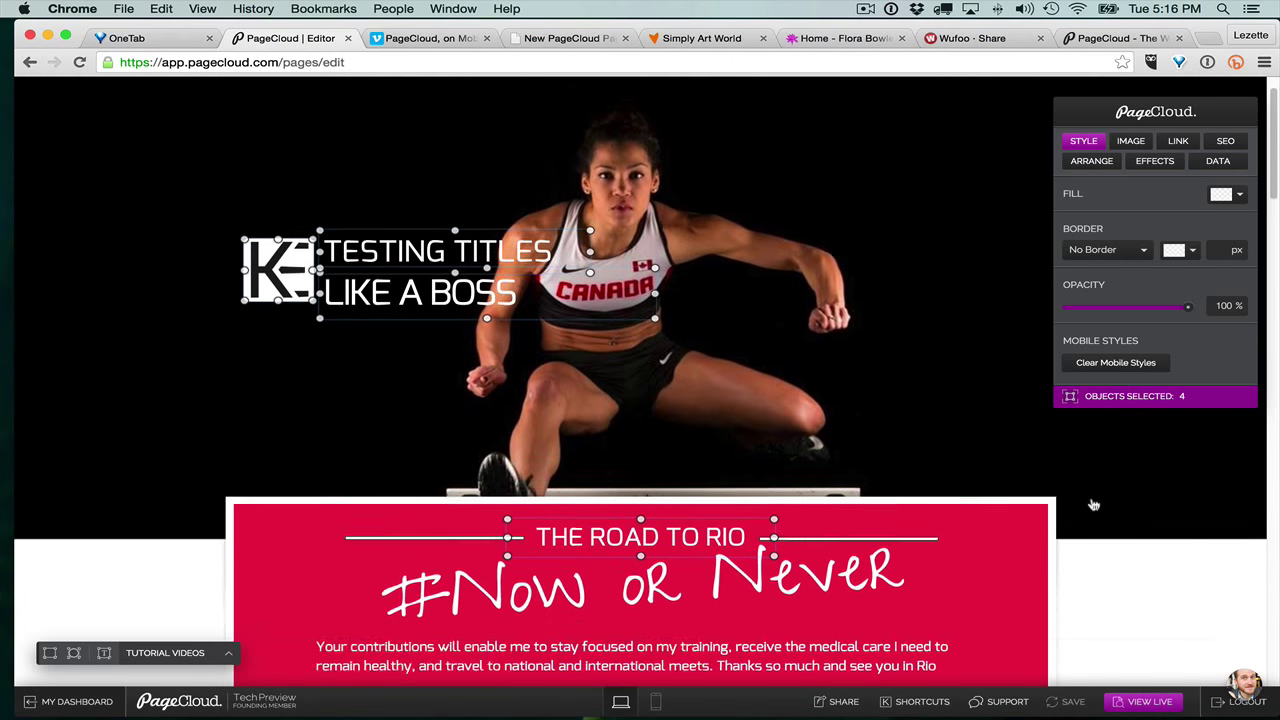
{"action": "scroll", "coordinate": [1093, 503], "scroll_direction": "down", "scroll_amount": 1}
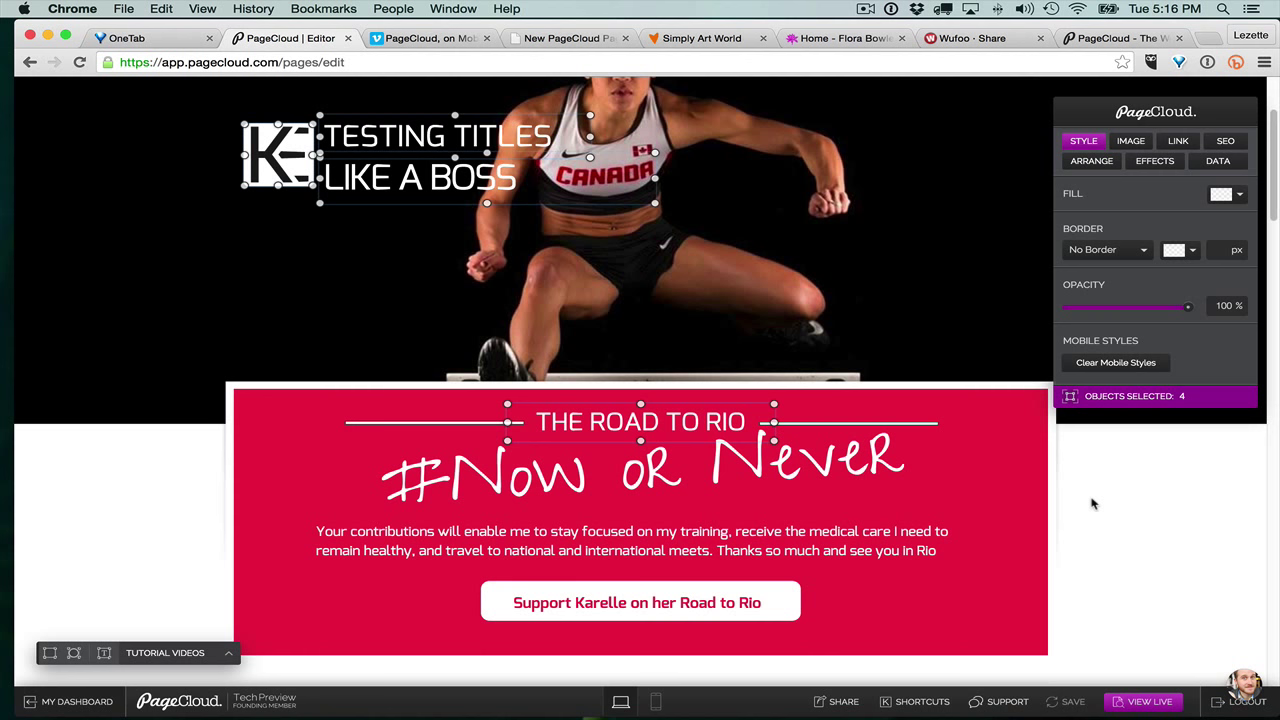
{"action": "scroll", "coordinate": [1092, 504], "scroll_direction": "down", "scroll_amount": 15}
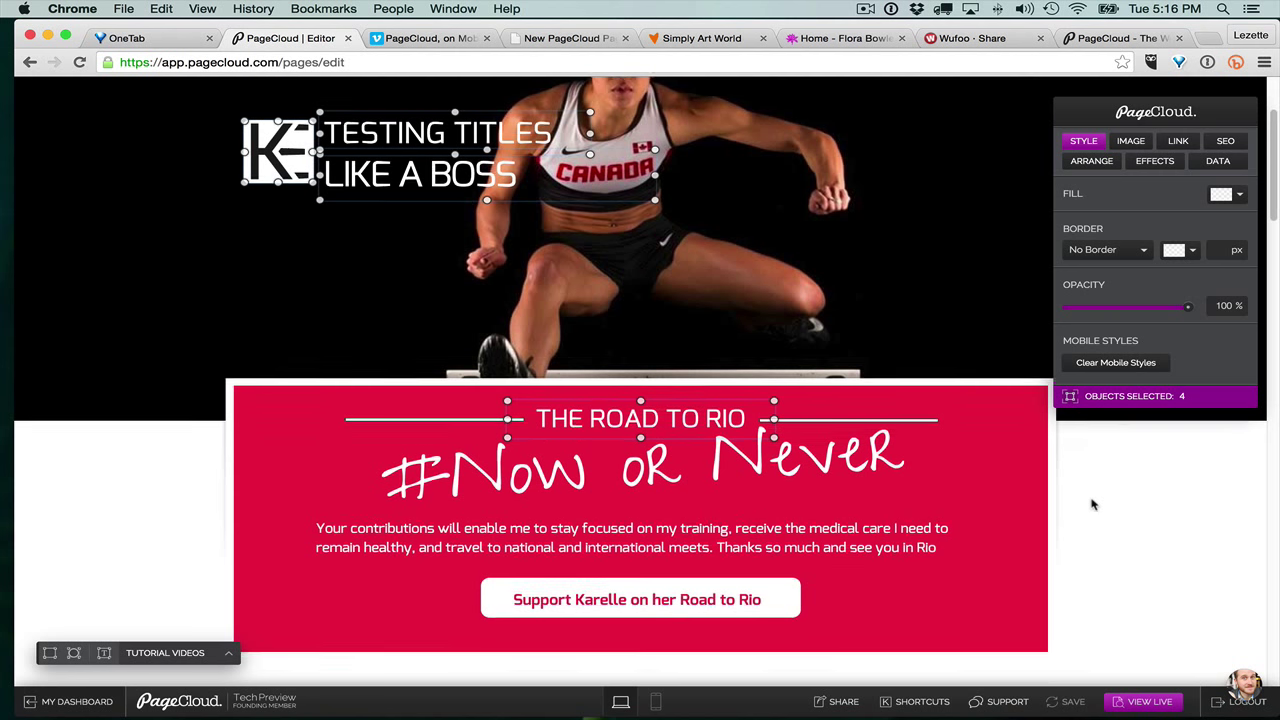
{"action": "scroll", "coordinate": [1093, 504], "scroll_direction": "down", "scroll_amount": 15}
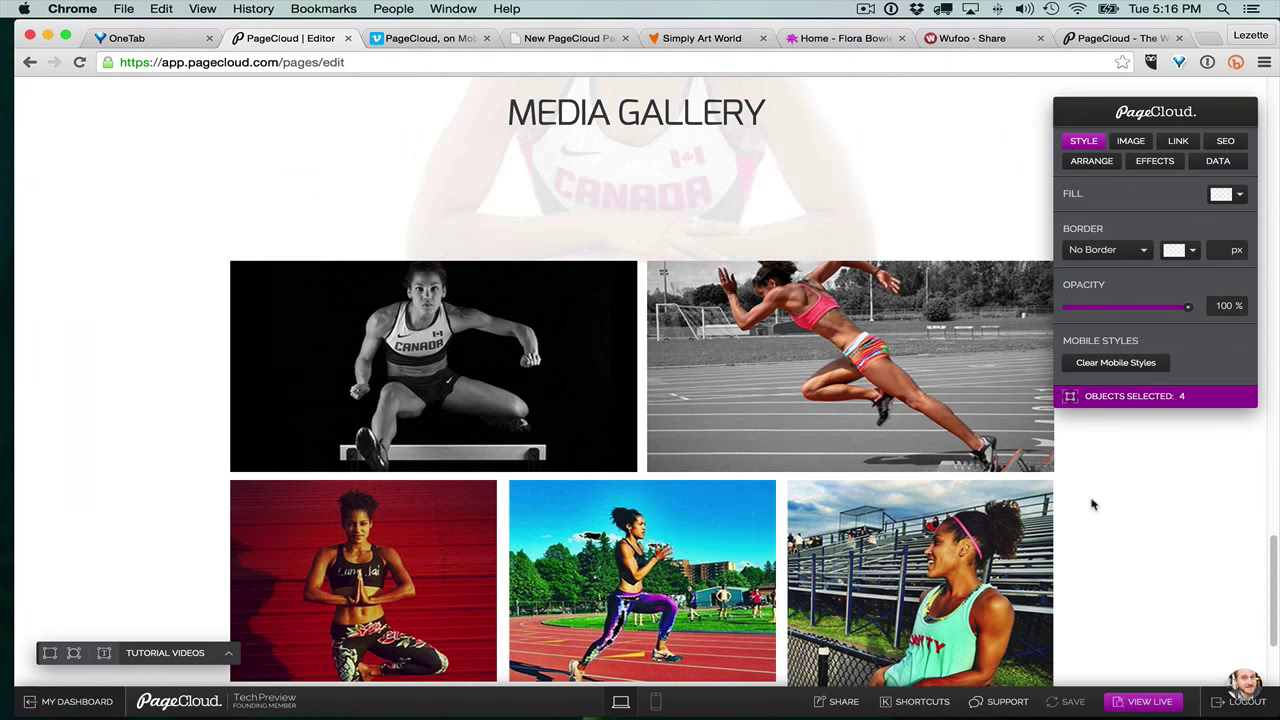
{"action": "scroll", "coordinate": [1092, 504], "scroll_direction": "down", "scroll_amount": 3}
{"action": "key", "text": "Home"}
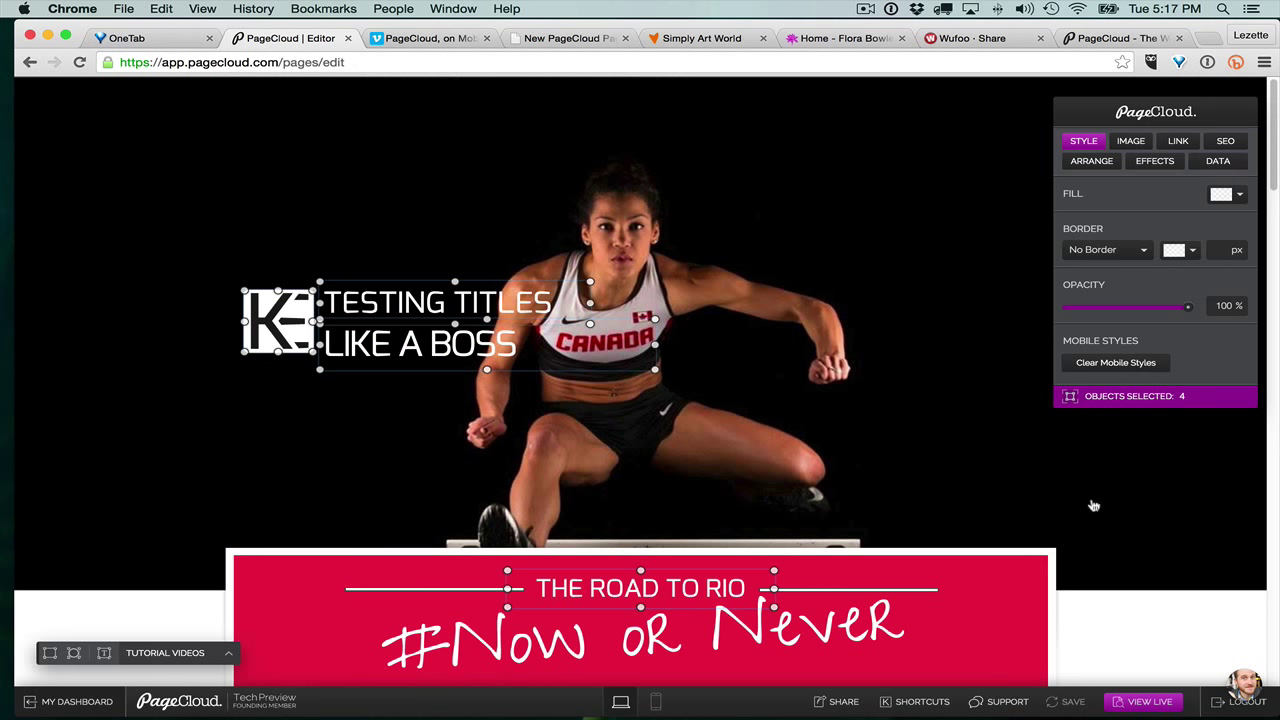